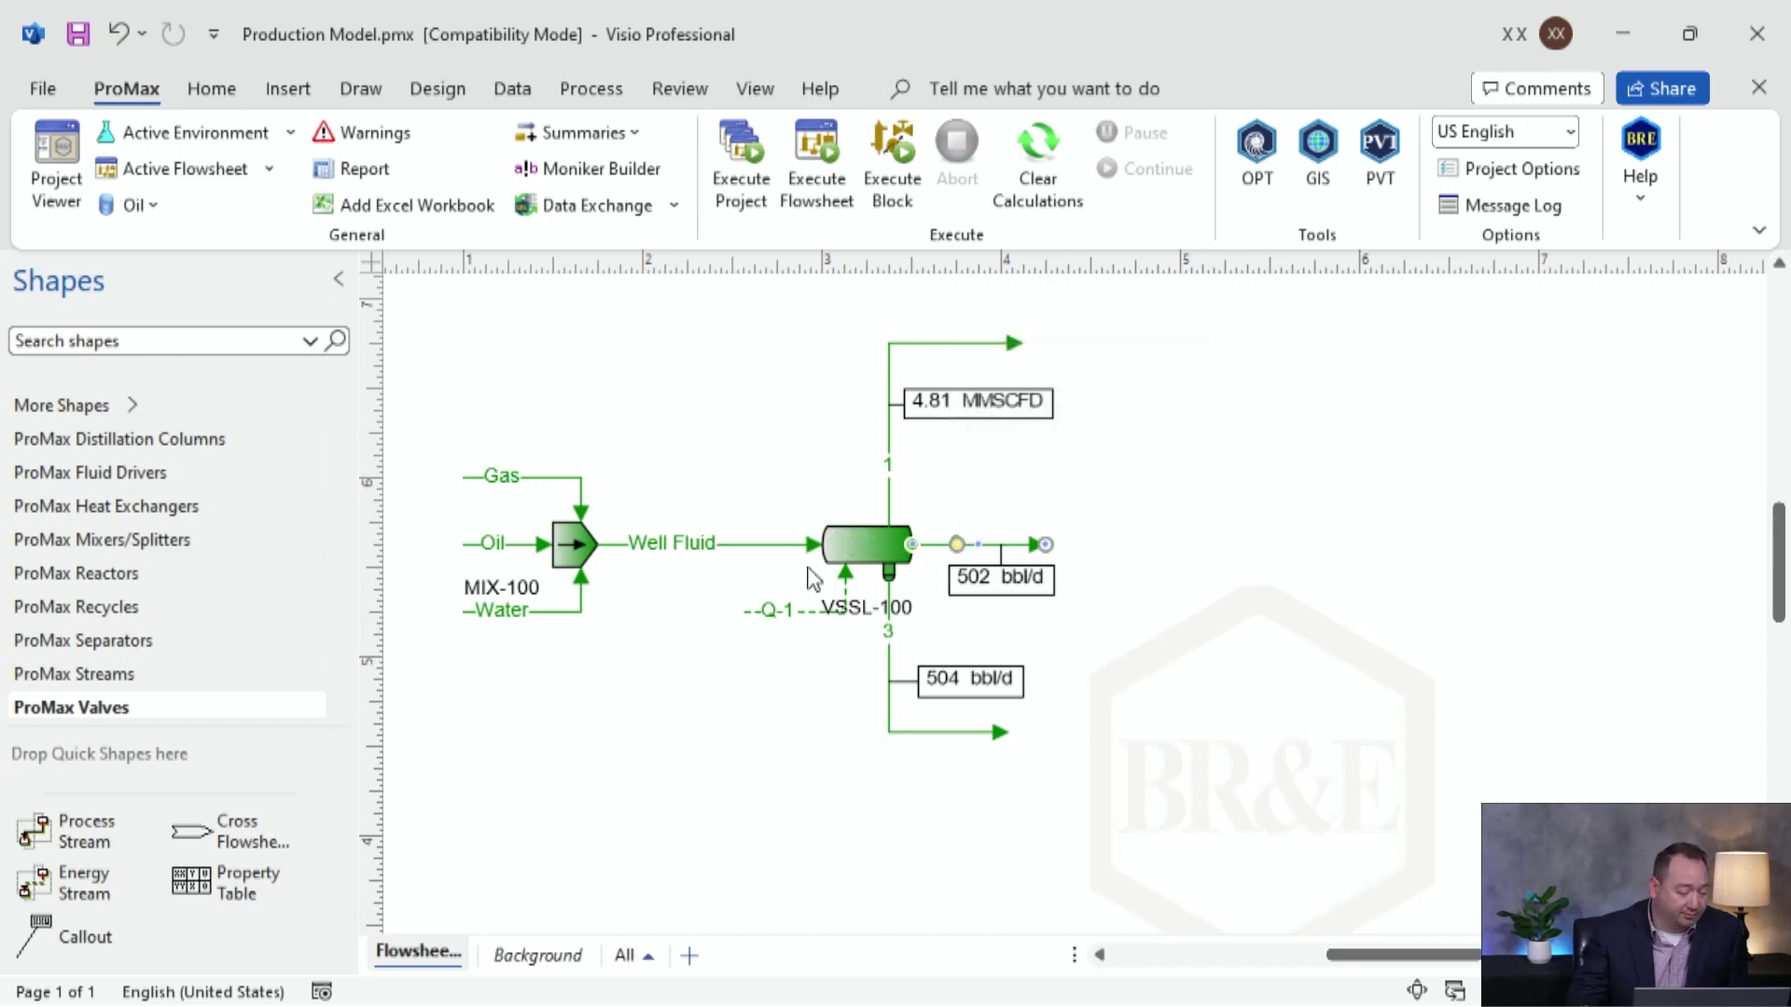
Place a 3 Phase Separator 4 at the end of stream 2 and shift it further right to lengthen the stream.
{"action": "left_click", "coordinate": [142, 644]}
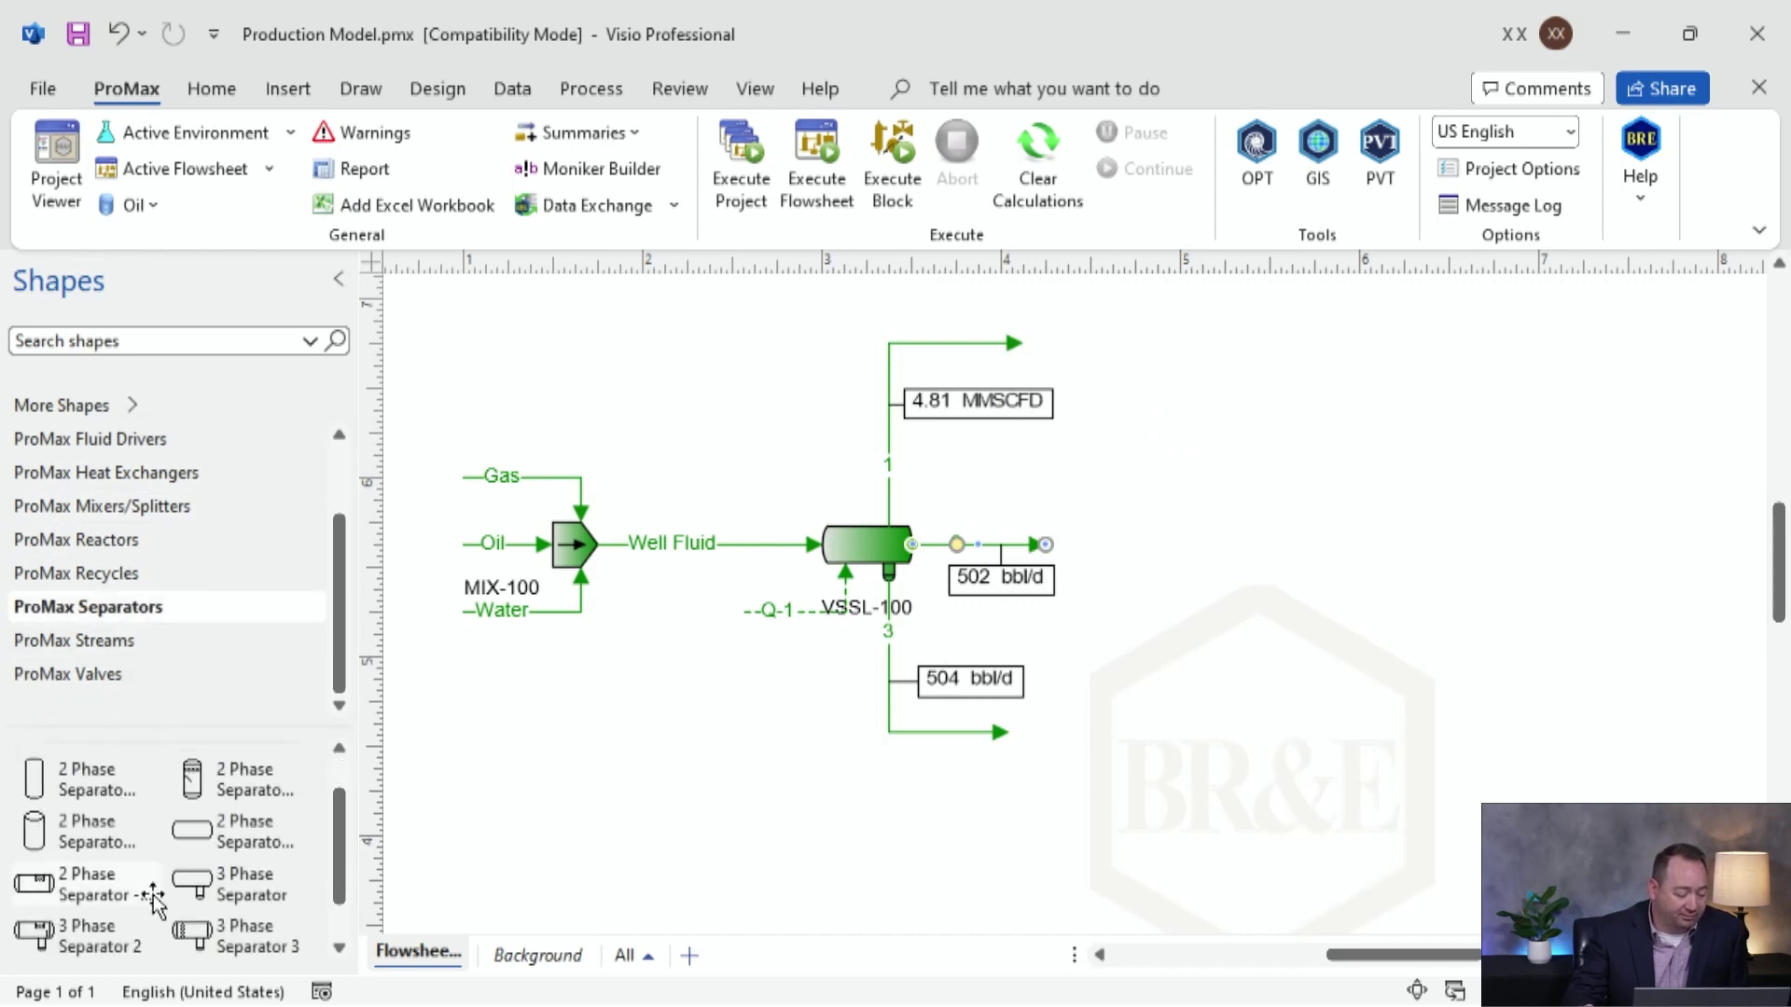
{"action": "scroll", "coordinate": [158, 886], "scroll_direction": "down", "scroll_amount": 1}
{"action": "left_click_drag", "start_coordinate": [34, 928], "coordinate": [1058, 551]}
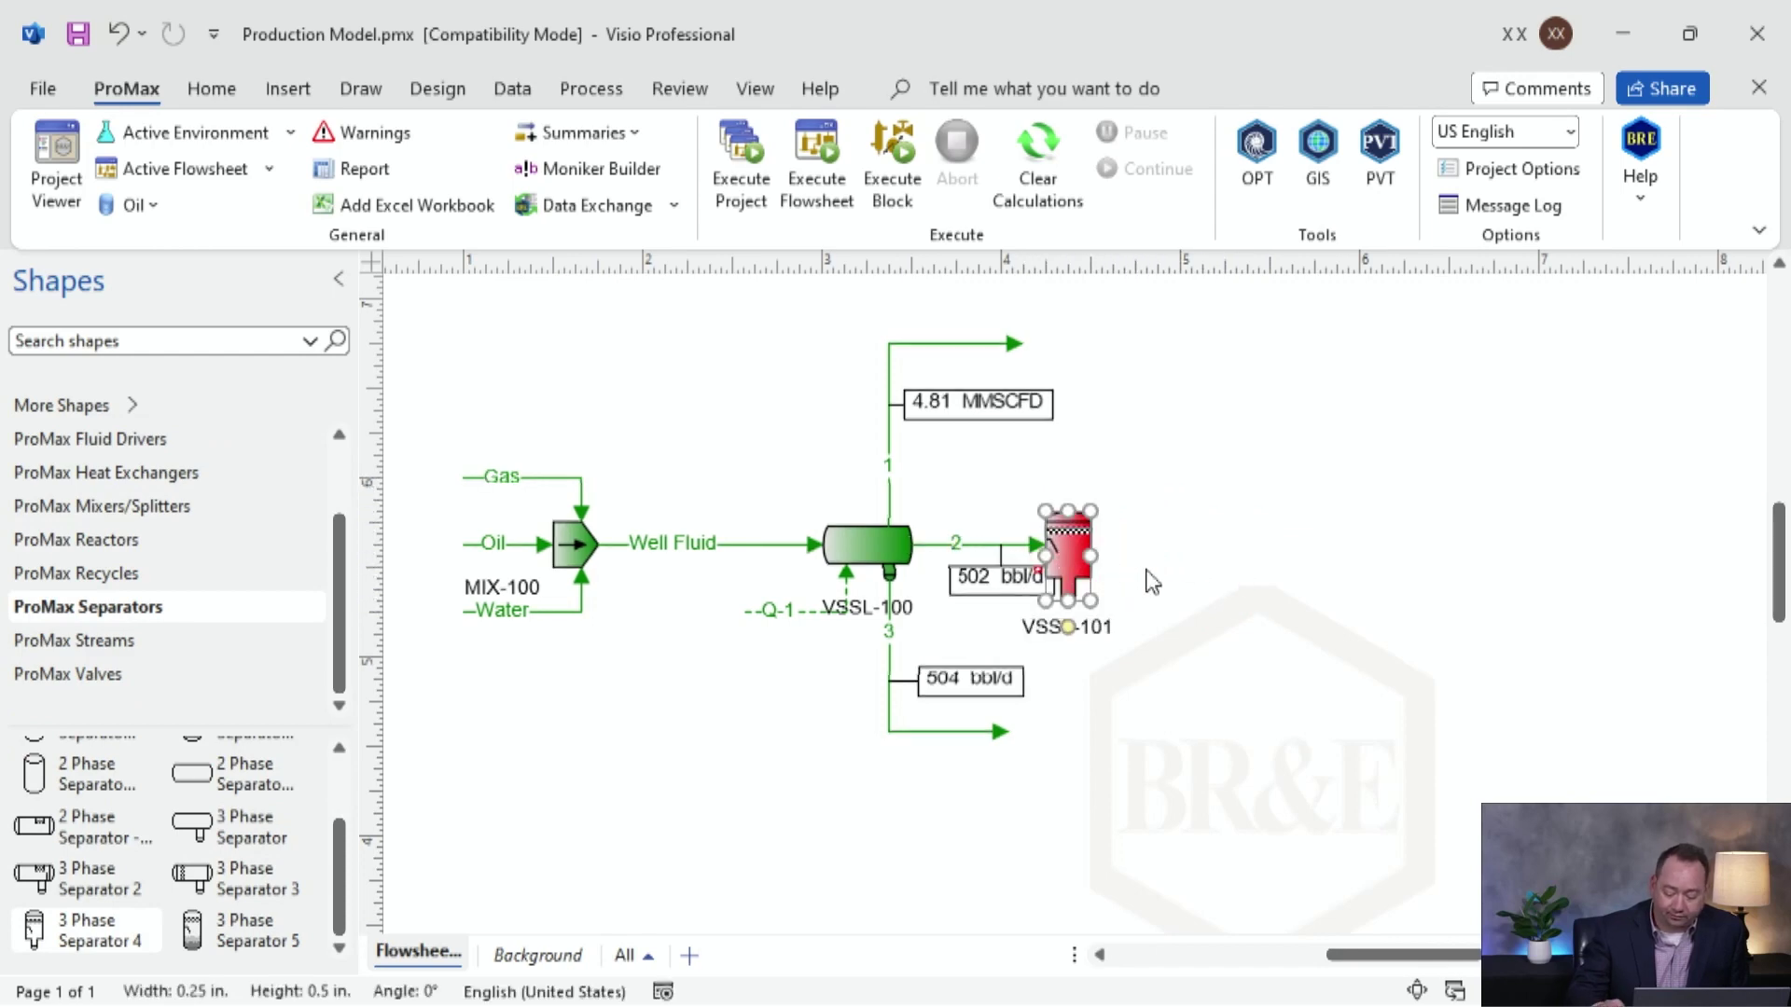
{"action": "key", "text": "Right"}
{"action": "key", "text": "Right"}
{"action": "key", "text": "Right"}
{"action": "key", "text": "Right"}
{"action": "key", "text": "Right"}
{"action": "key", "text": "Right"}
{"action": "key", "text": "Right"}
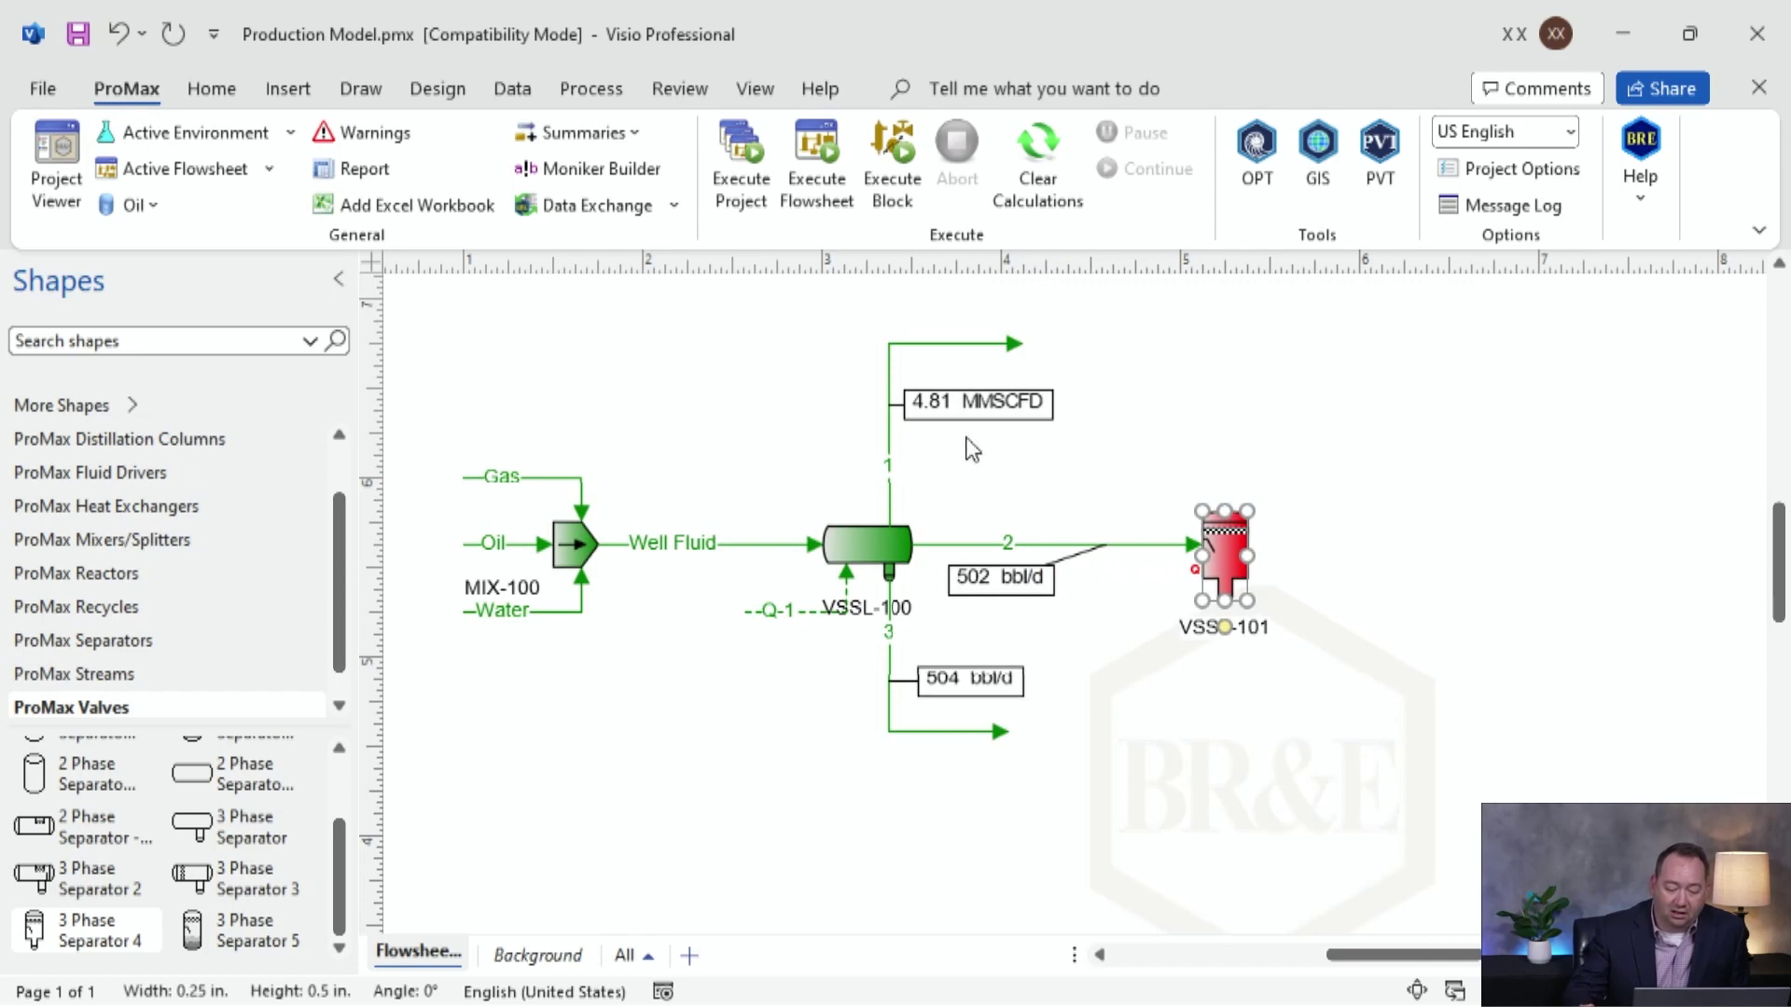
Draw process streams from the new separator's top vapor outlet and its side liquid outlet.
{"action": "right_click", "coordinate": [1321, 446]}
{"action": "left_click", "coordinate": [1309, 428]}
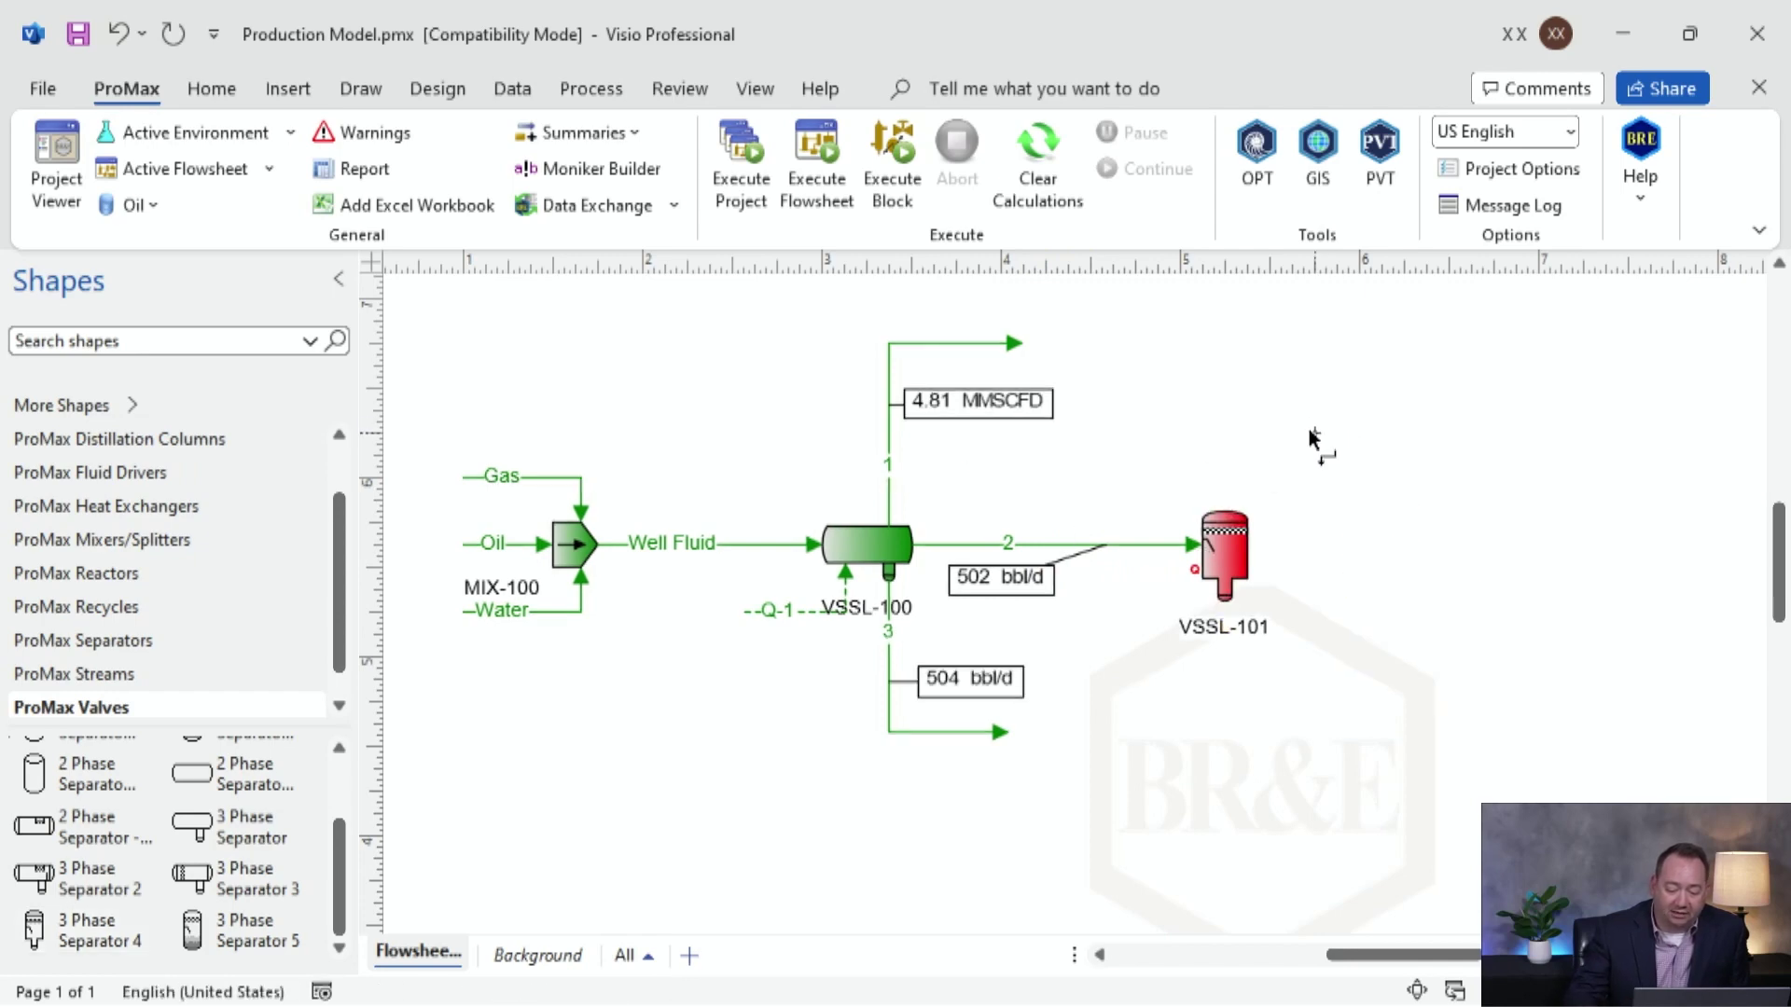
{"action": "mouse_move", "coordinate": [1240, 513]}
{"action": "left_mouse_down"}
{"action": "mouse_move", "coordinate": [1278, 410]}
{"action": "mouse_move", "coordinate": [1317, 374]}
{"action": "left_mouse_up"}
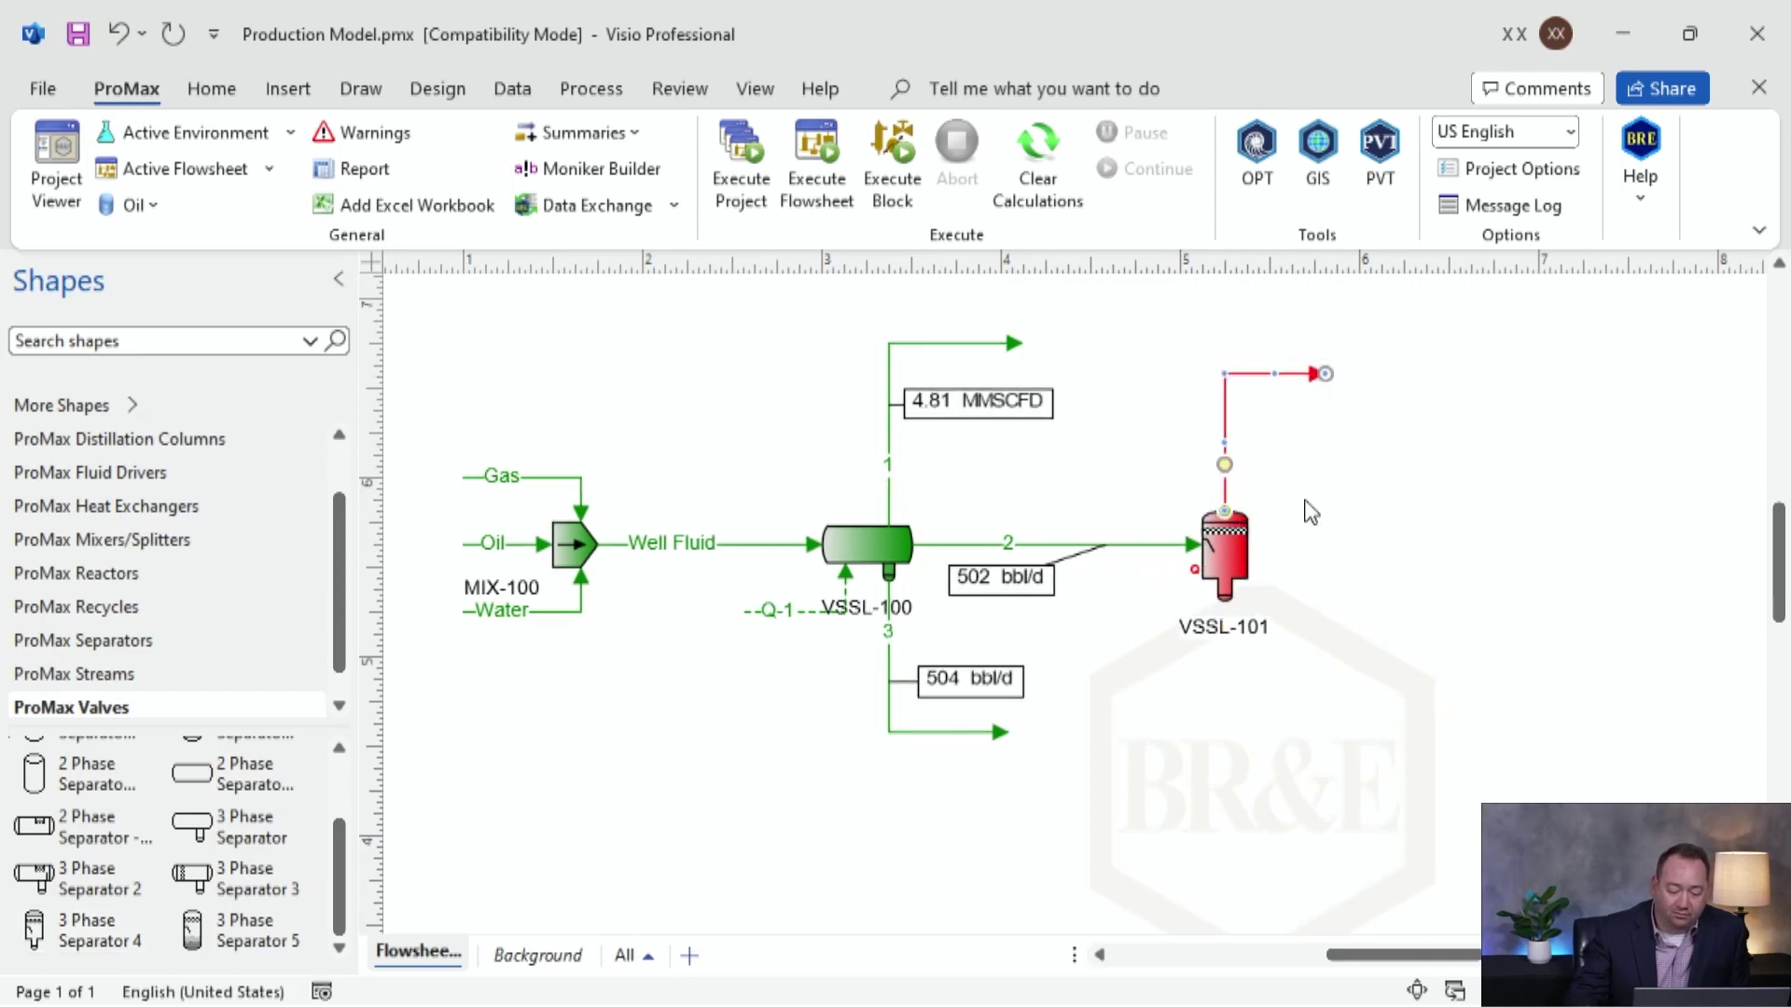
{"action": "right_click", "coordinate": [1310, 487]}
{"action": "key", "text": "Escape"}
{"action": "left_click_drag", "start_coordinate": [1248, 580], "coordinate": [1383, 579]}
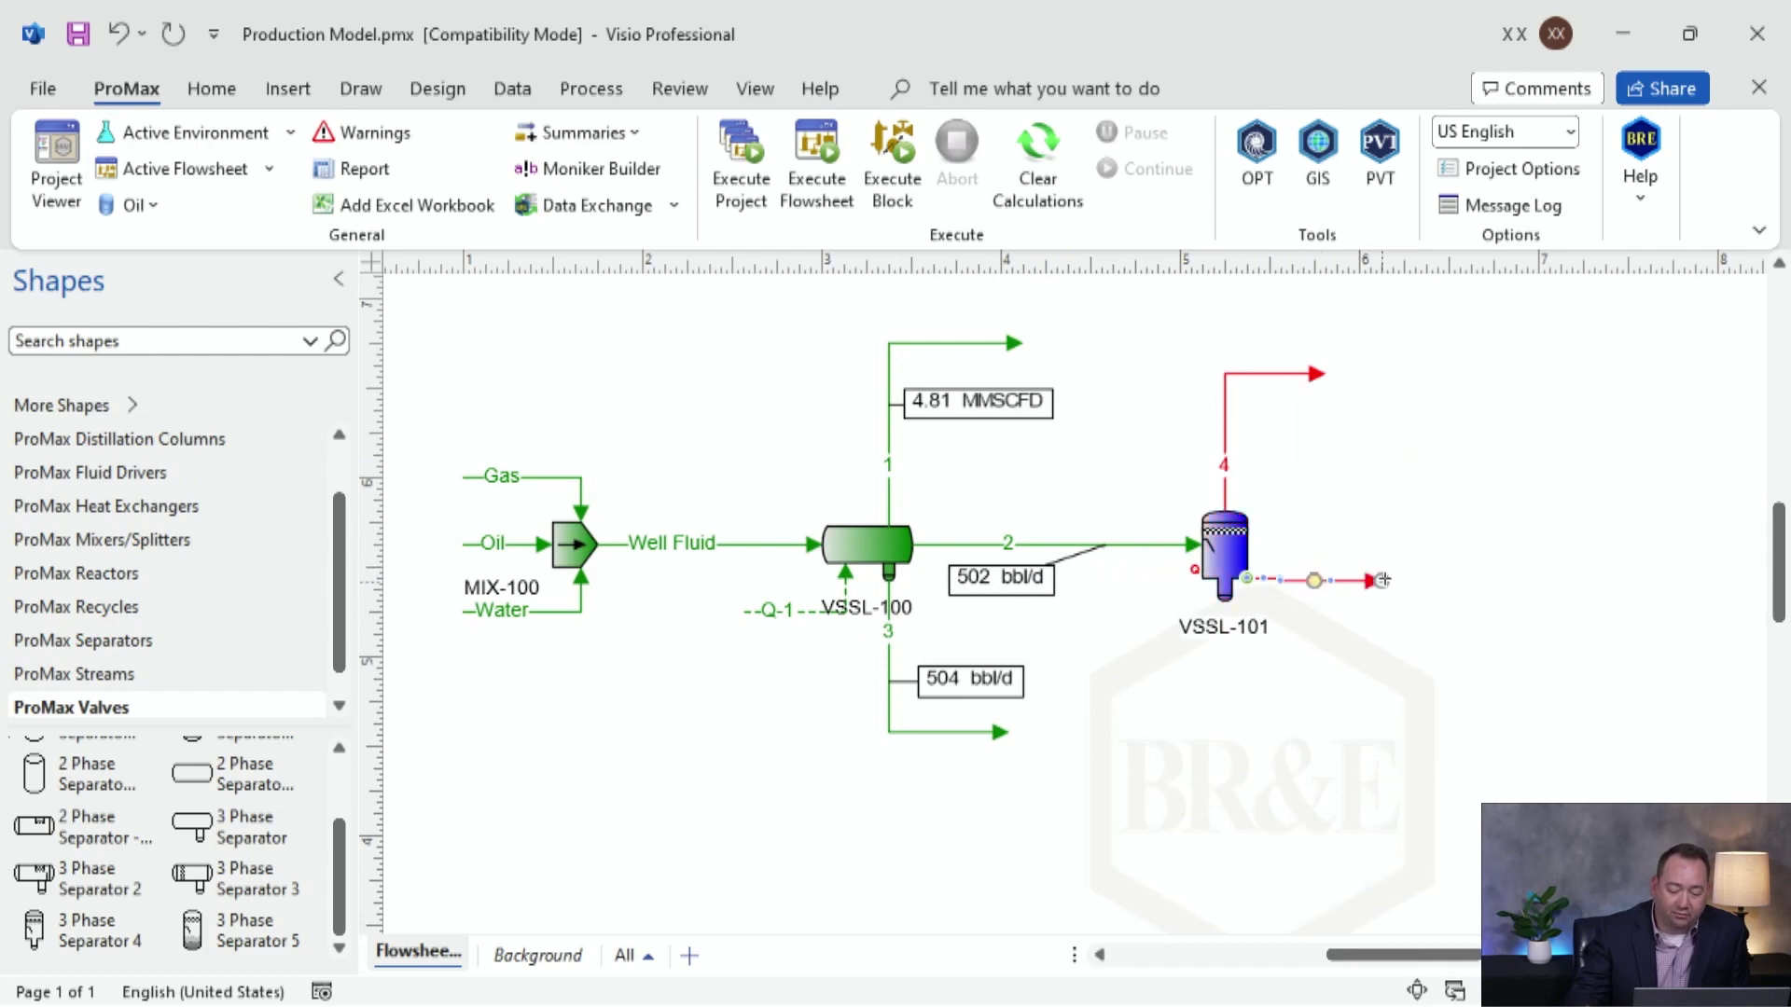
Draw a process stream straight down from VSSL-101's bottom outlet and straighten the stream leaving its side outlet.
{"action": "right_click", "coordinate": [1306, 686]}
{"action": "left_click", "coordinate": [1287, 628]}
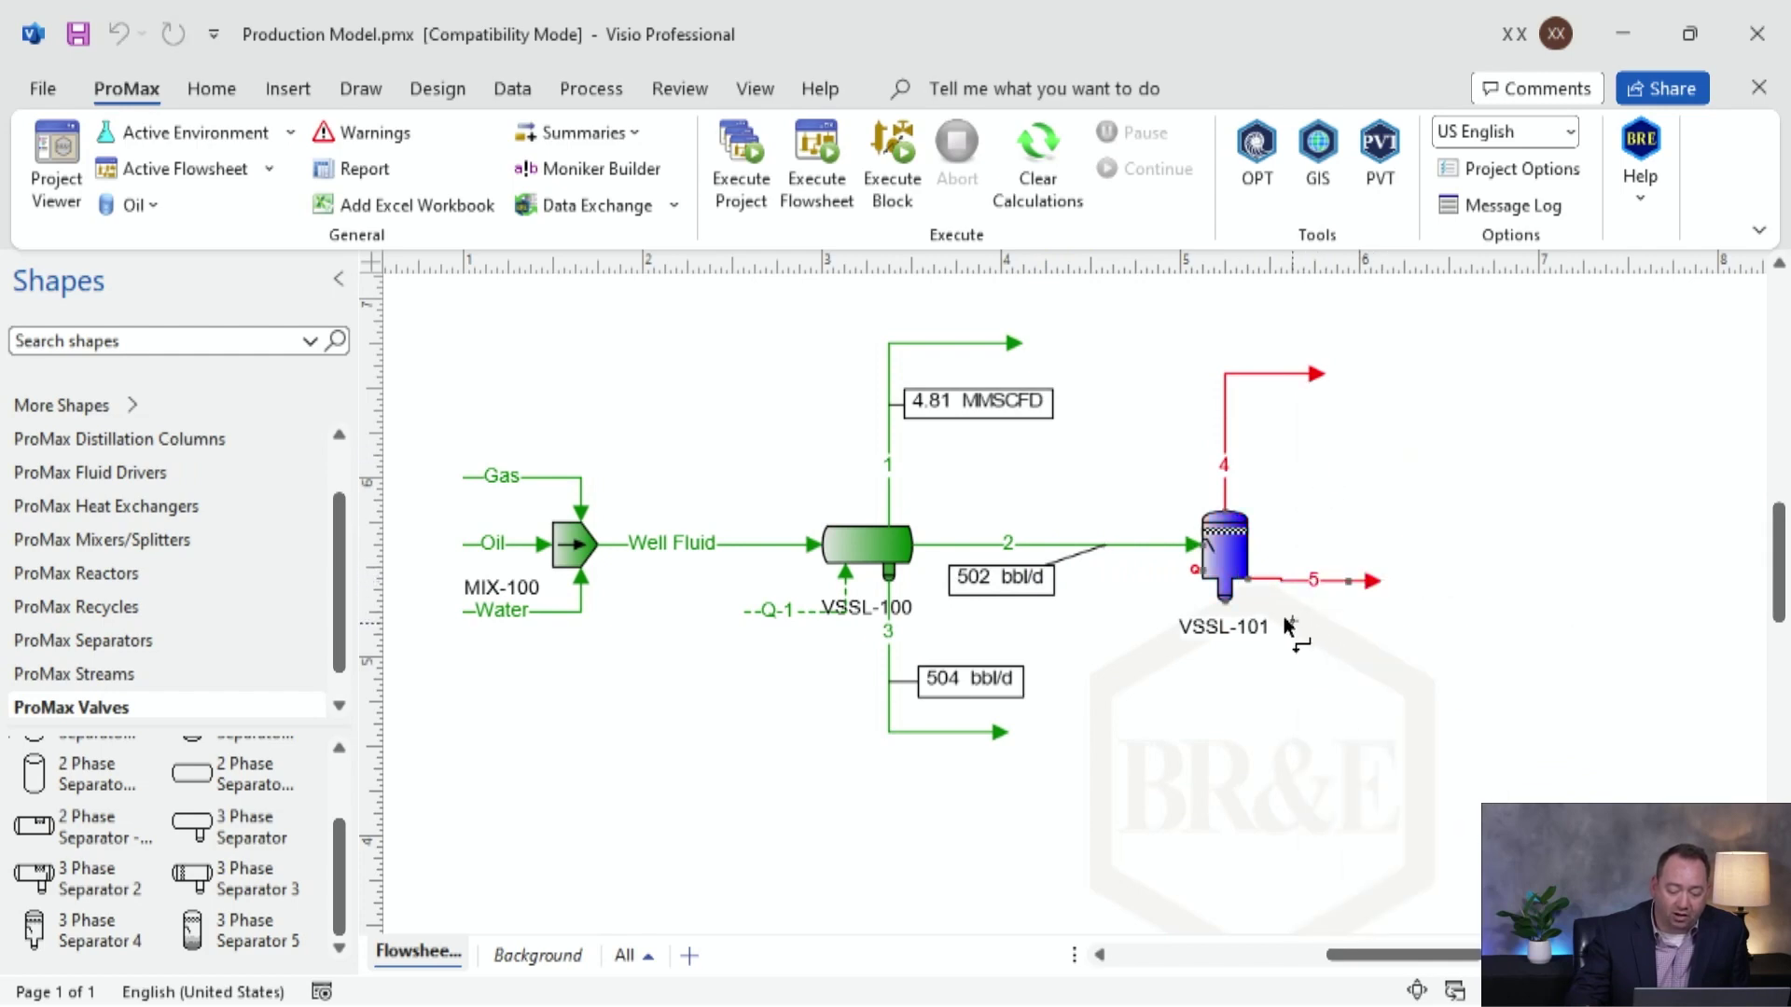
{"action": "left_click_drag", "start_coordinate": [1230, 603], "coordinate": [1223, 737]}
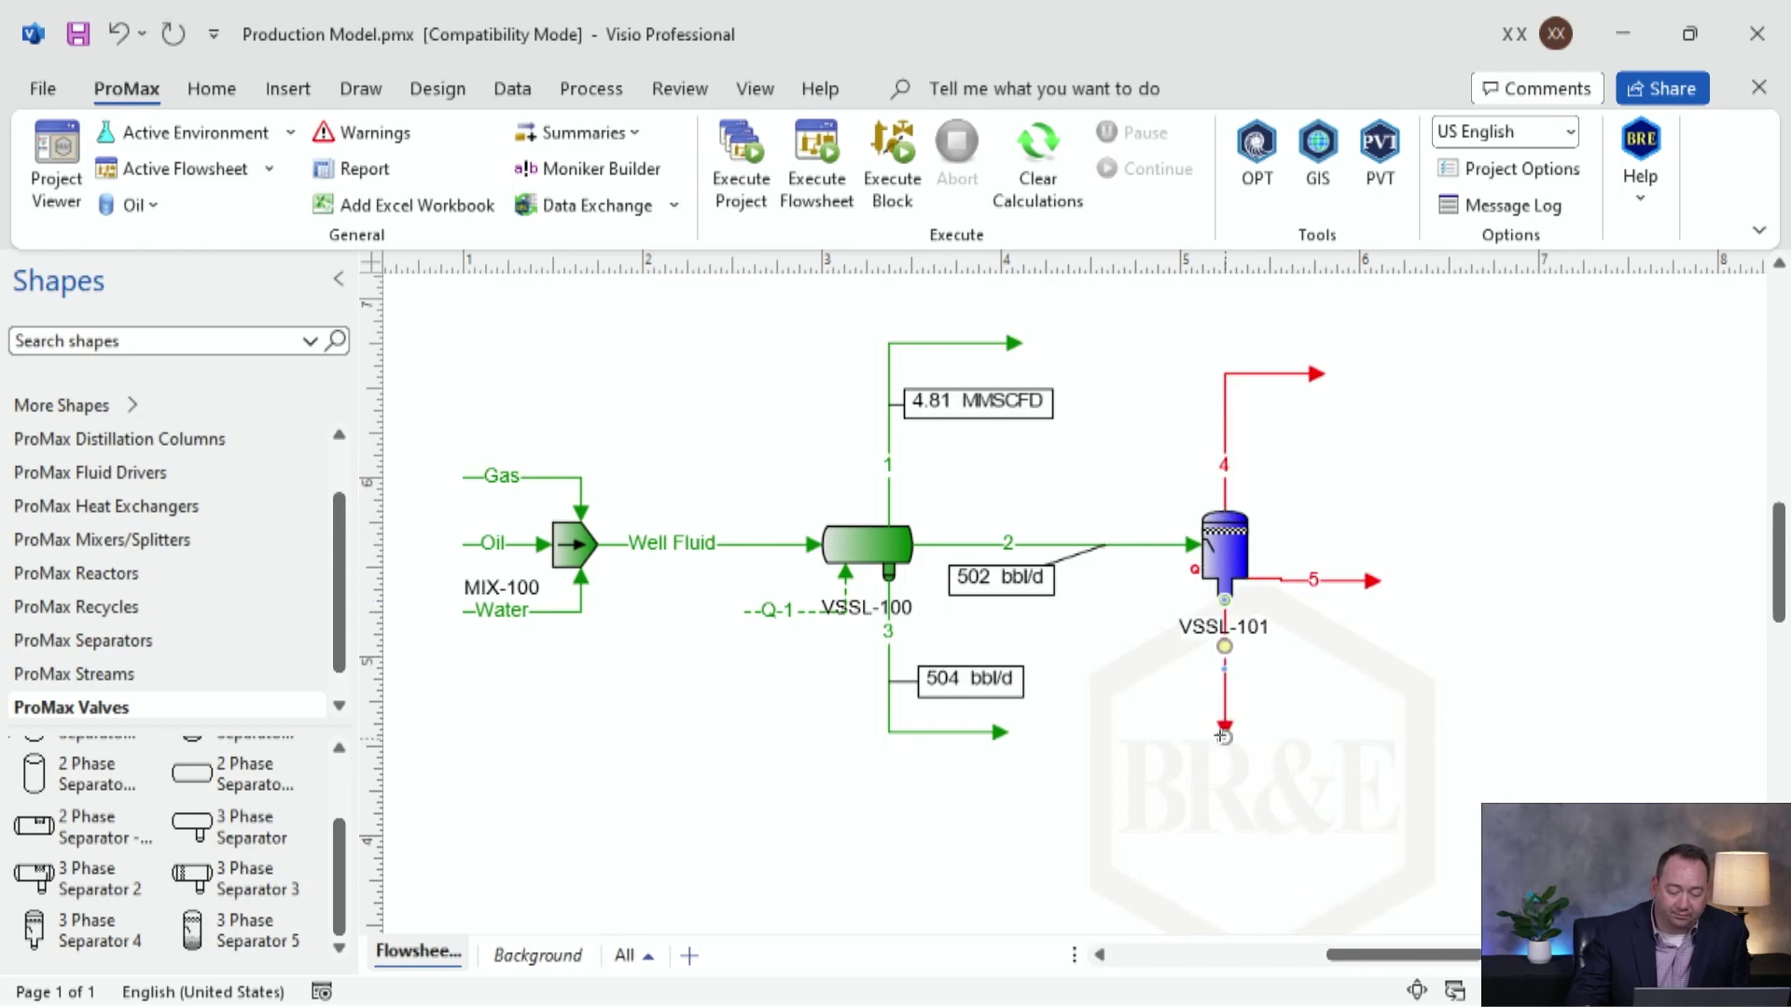
{"action": "left_click", "coordinate": [1384, 582]}
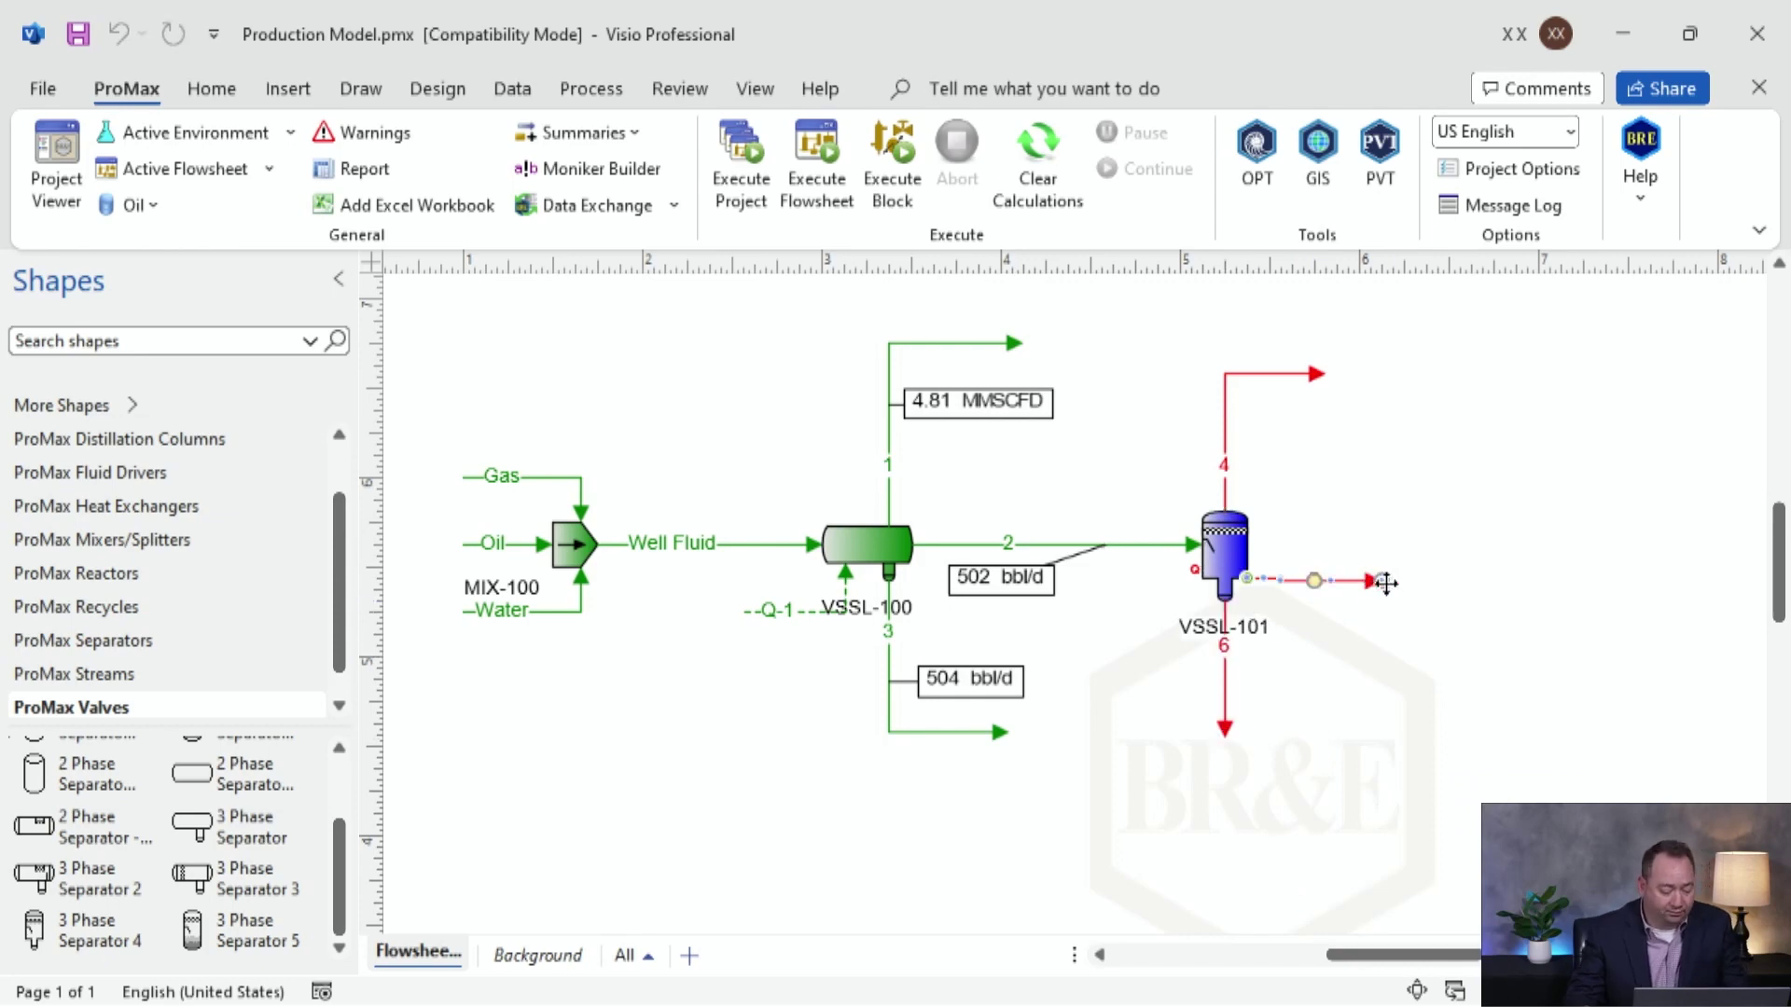
{"action": "left_click", "coordinate": [1399, 532]}
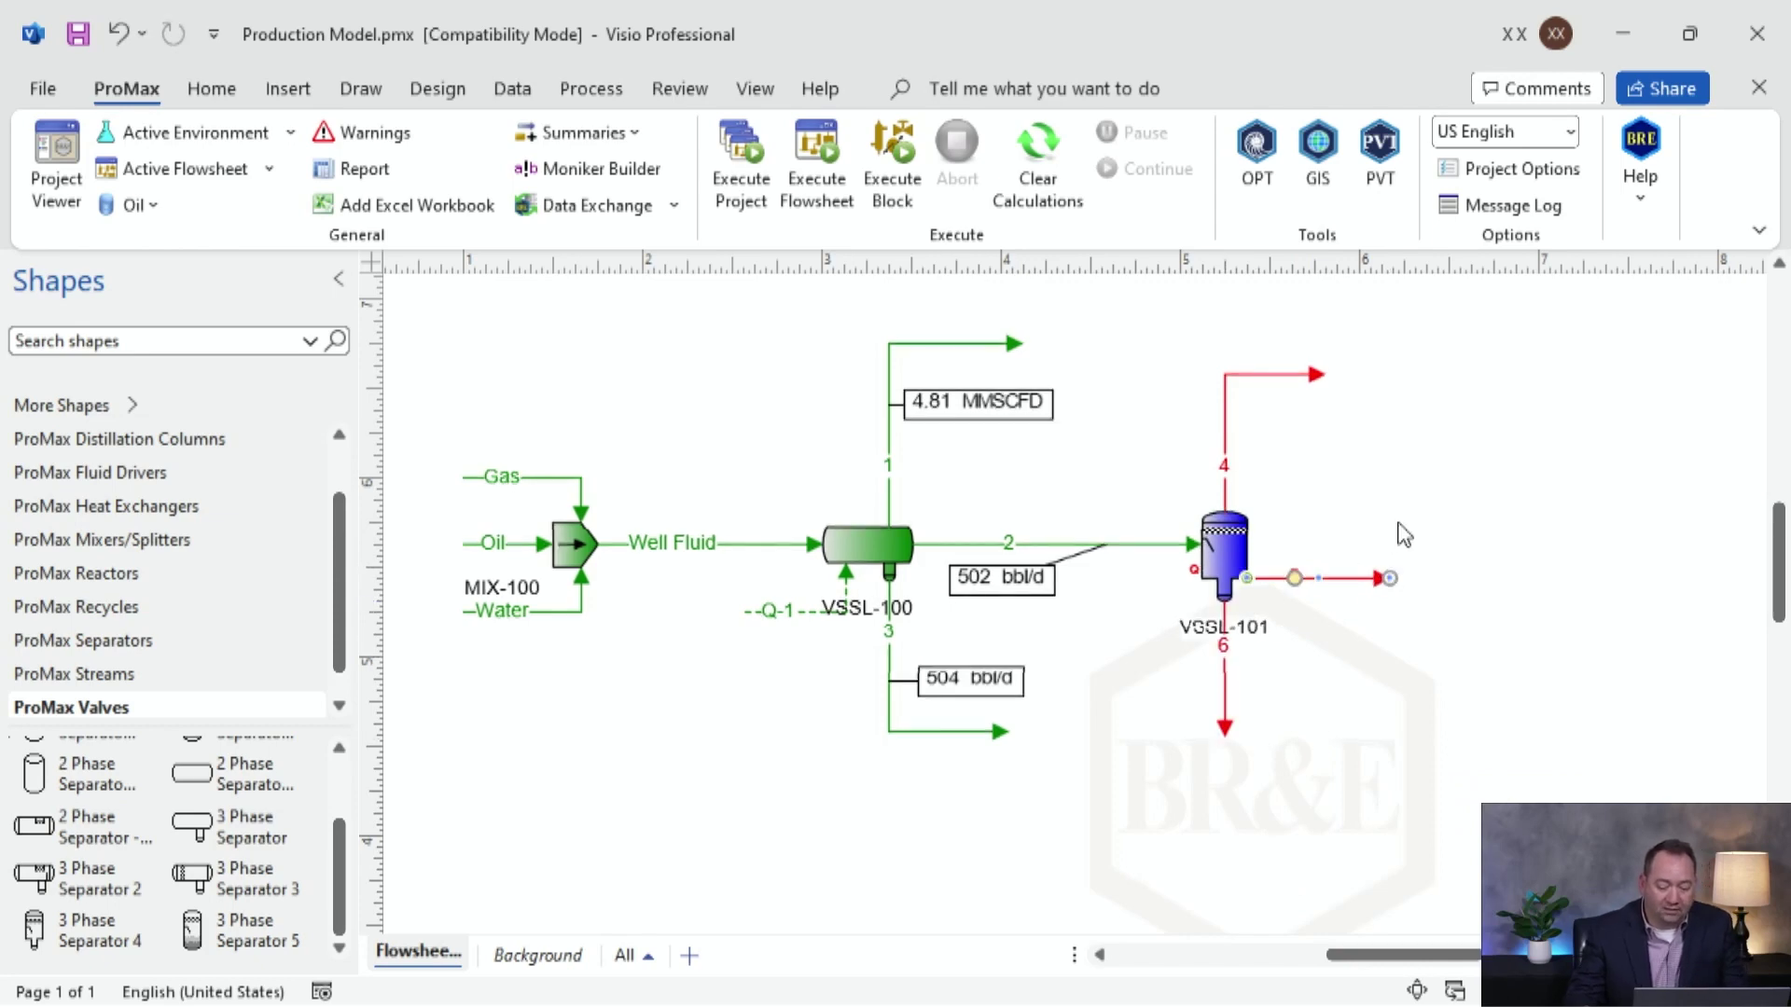
Connect an energy stream to the Q inlet of separator VSSL-101 from below.
{"action": "right_click", "coordinate": [1130, 696]}
{"action": "left_click", "coordinate": [1157, 645]}
{"action": "left_click_drag", "start_coordinate": [1157, 655], "coordinate": [1202, 569]}
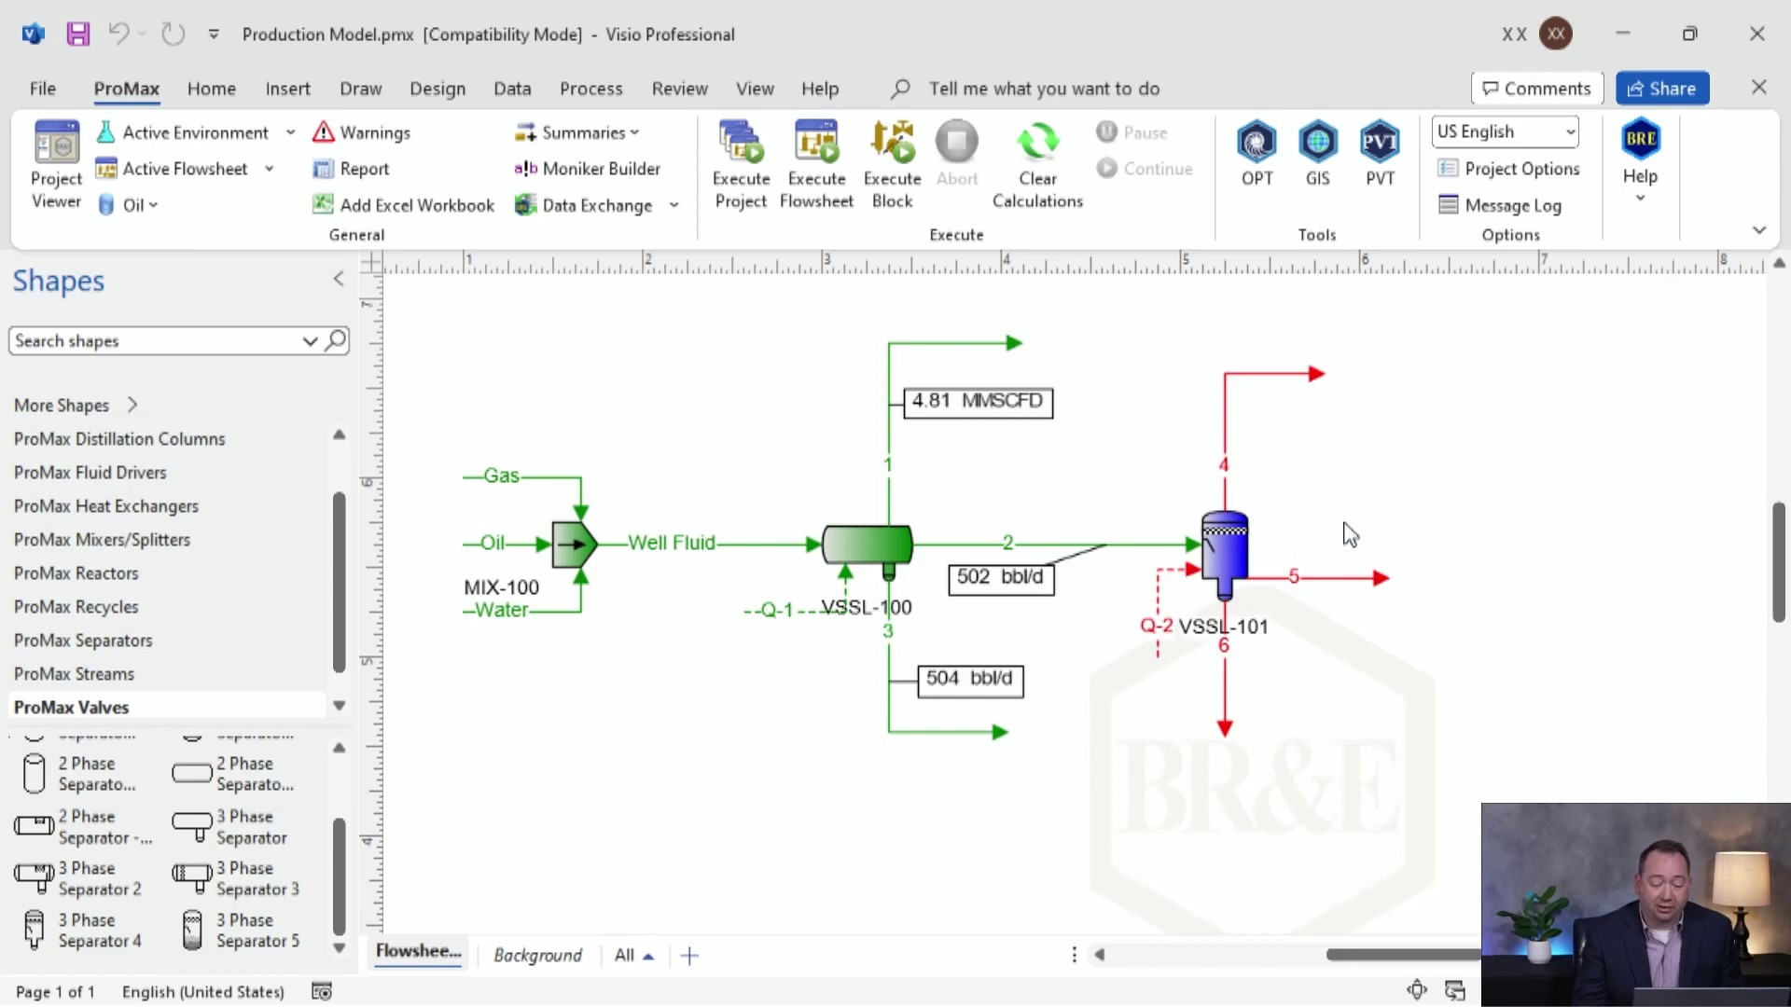
Open stream 4's properties and copy the heater treater pressure tag name Facilities.GoodBull.FacilityA.HTP from Facility A's attributes in PI System Explorer.
{"action": "double_click", "coordinate": [1224, 429]}
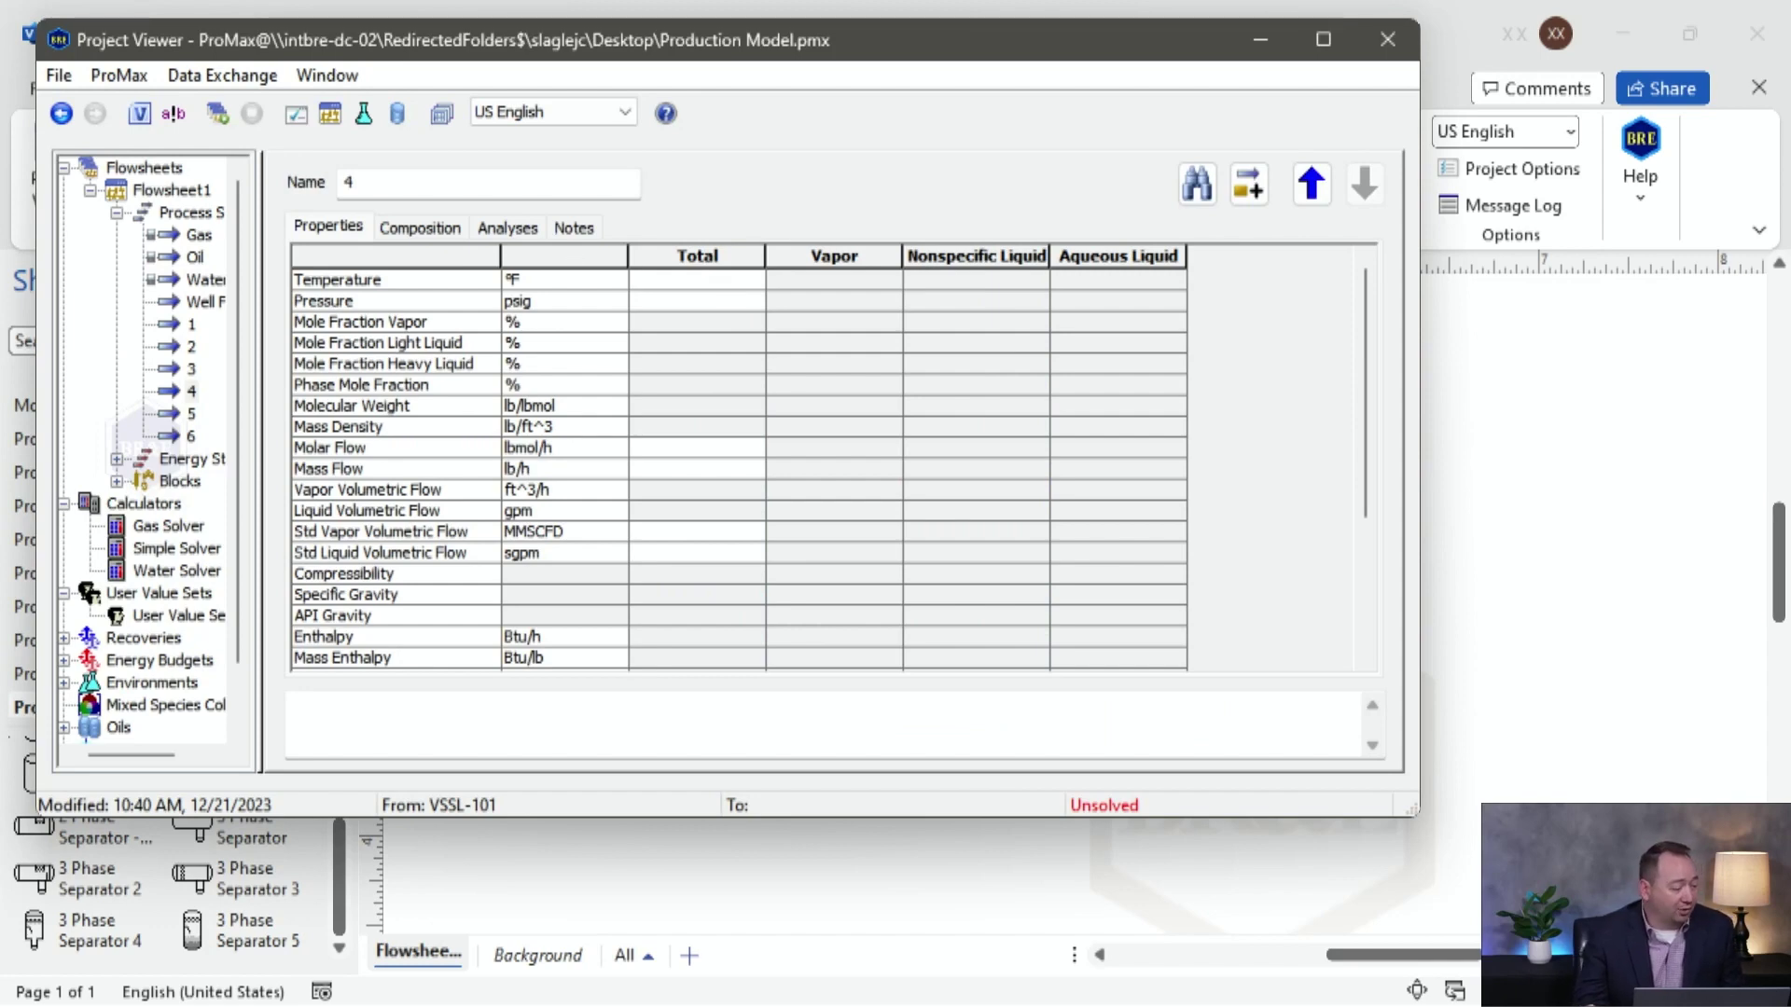
{"action": "key", "text": "alt+Tab"}
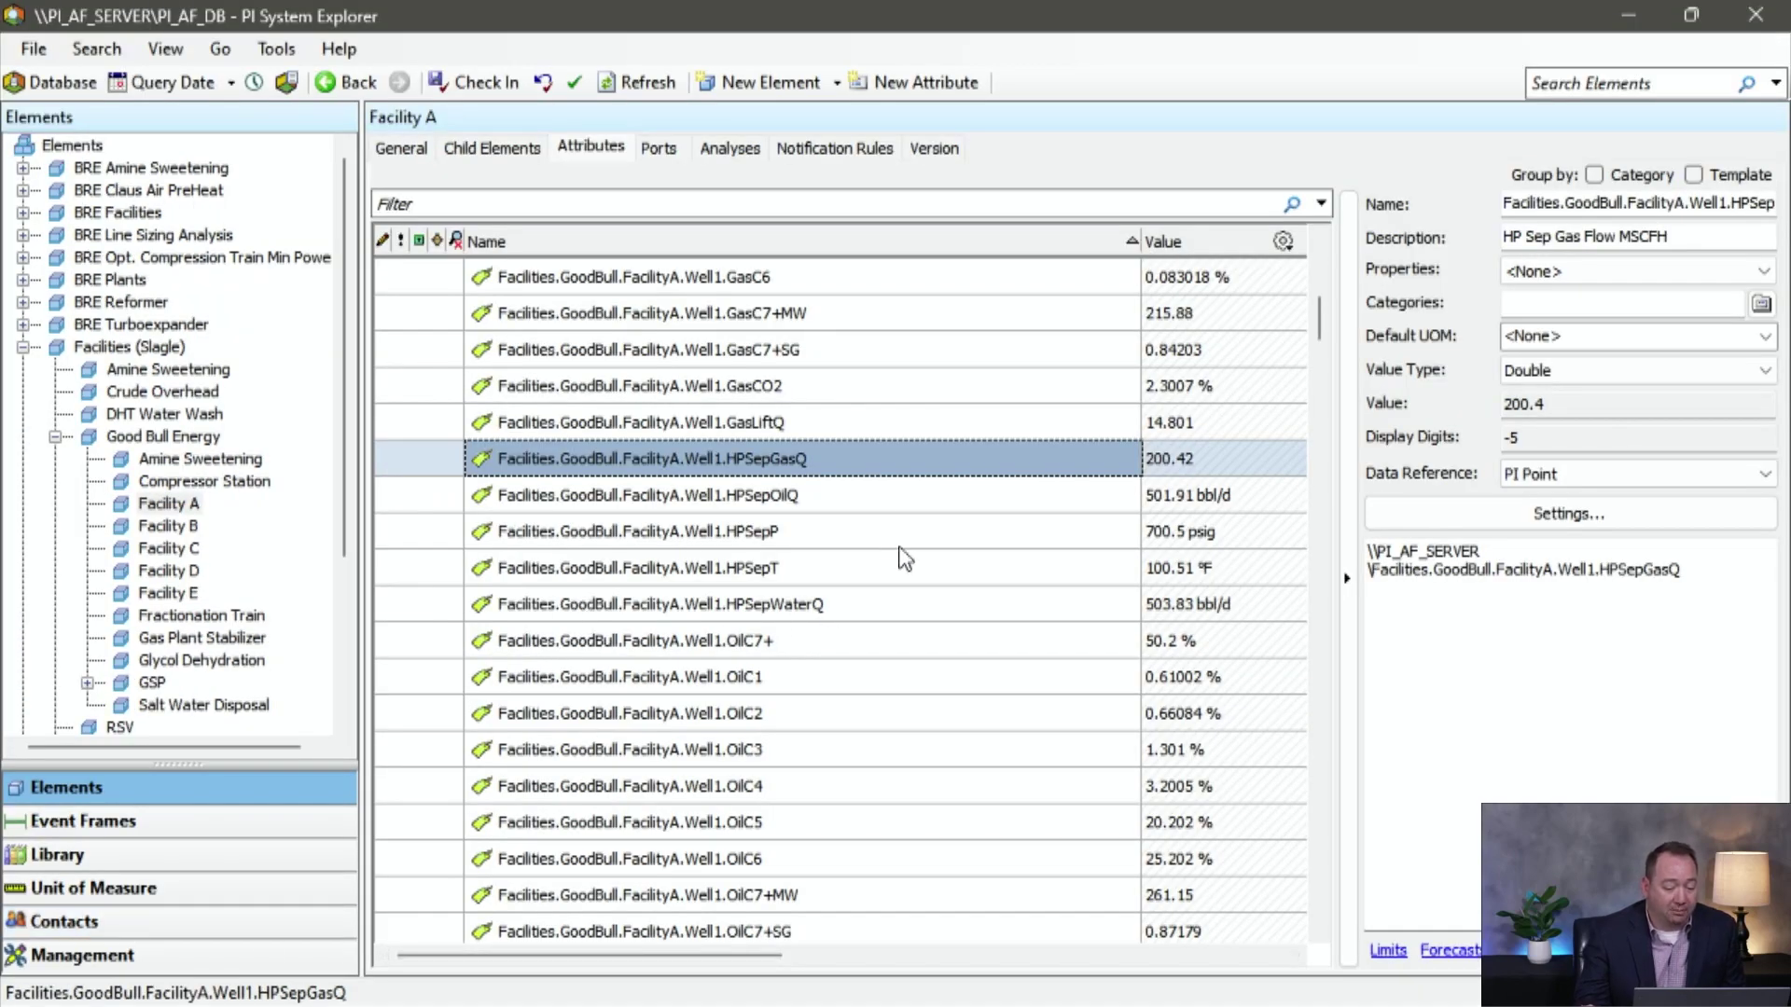
{"action": "scroll", "coordinate": [881, 419], "scroll_direction": "up", "scroll_amount": 7}
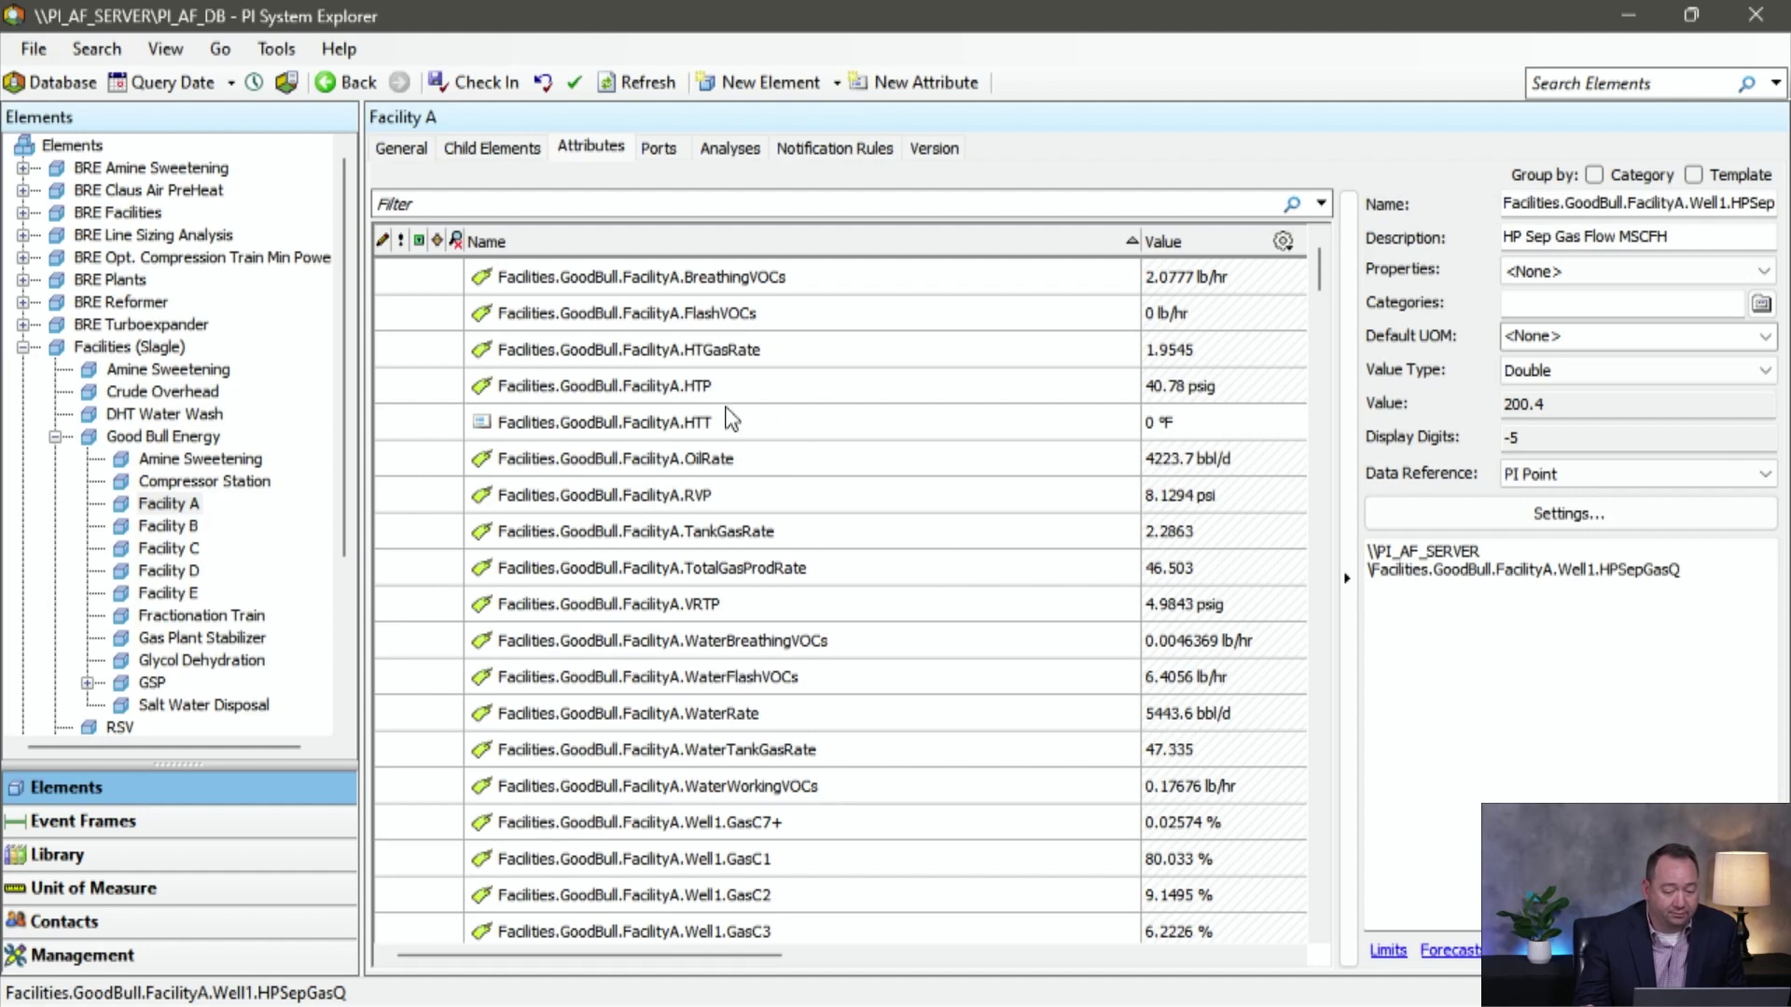
{"action": "left_click", "coordinate": [718, 392]}
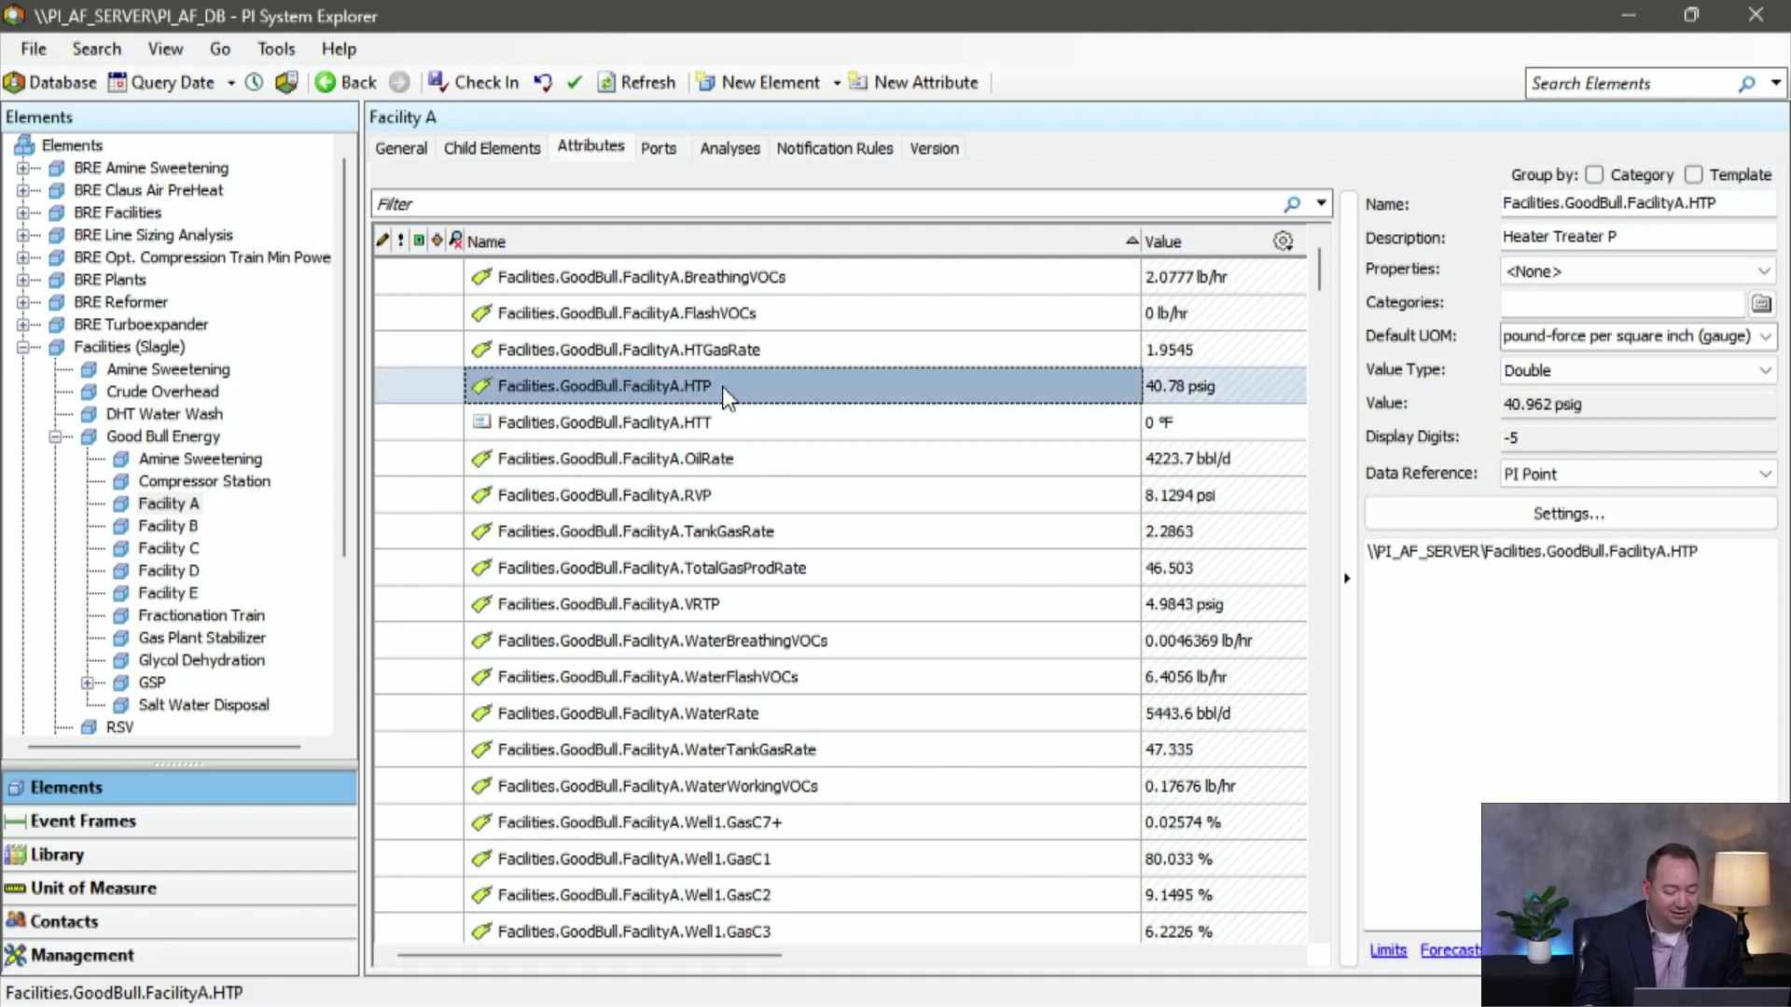
{"action": "right_click", "coordinate": [728, 397]}
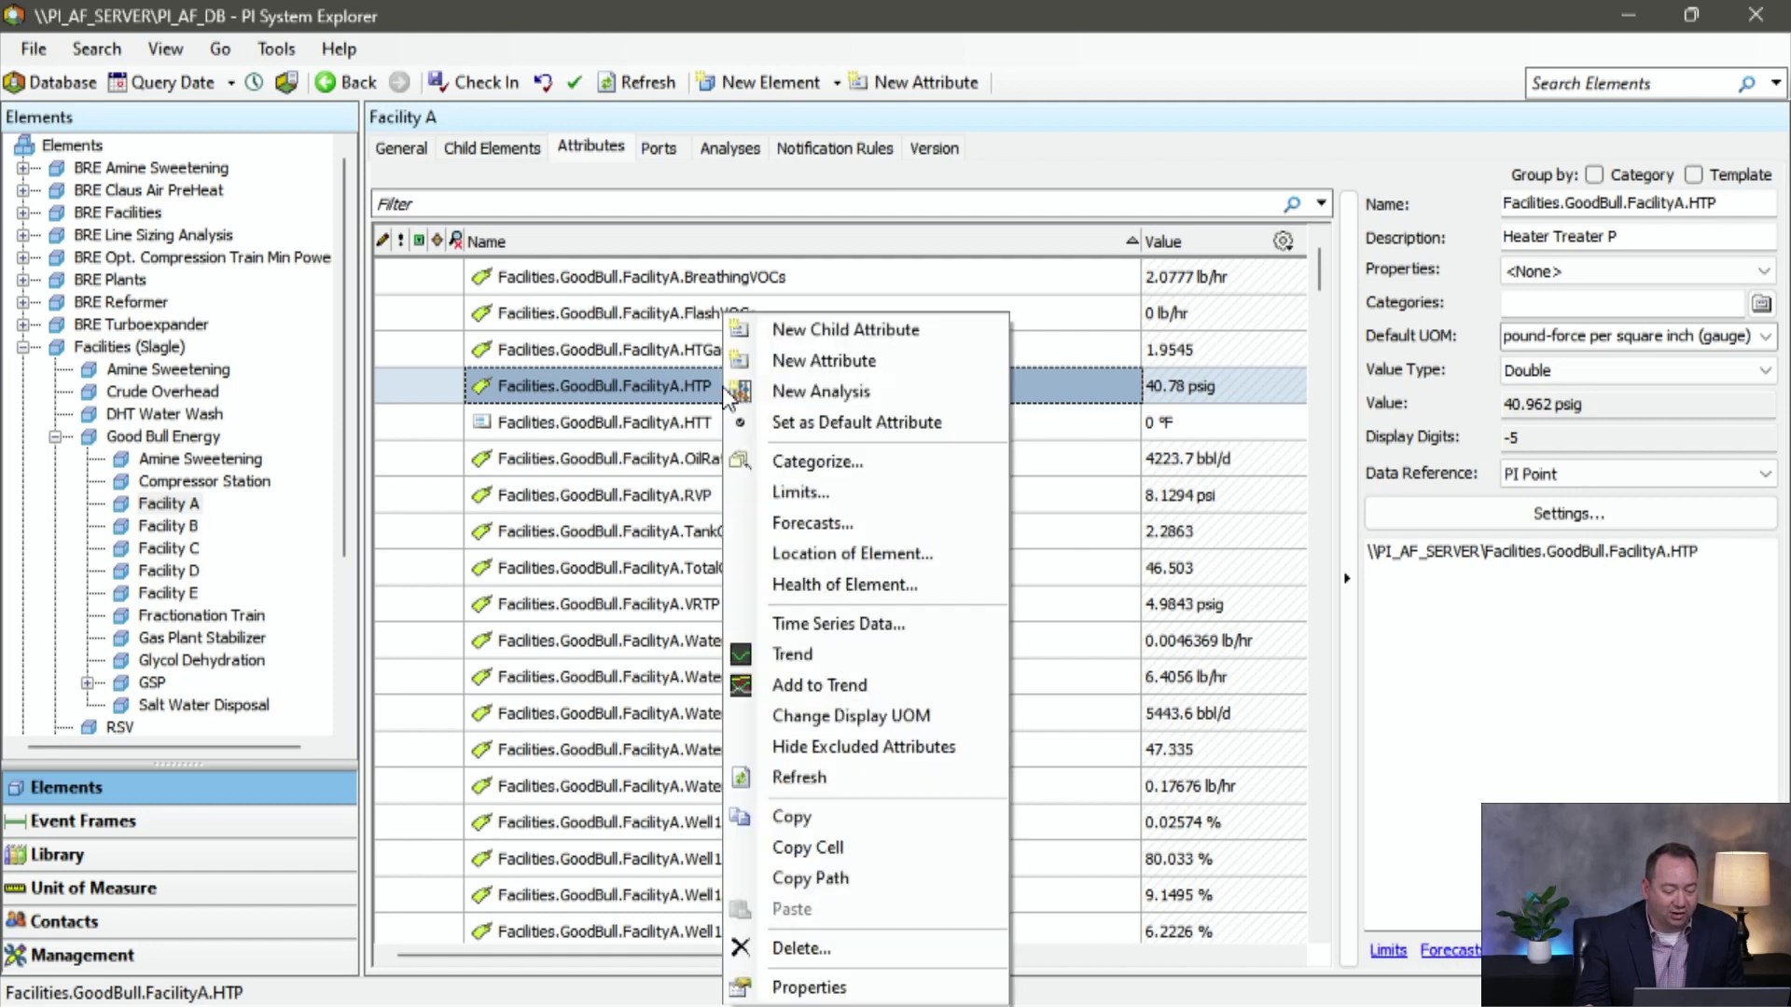
{"action": "left_click", "coordinate": [879, 856]}
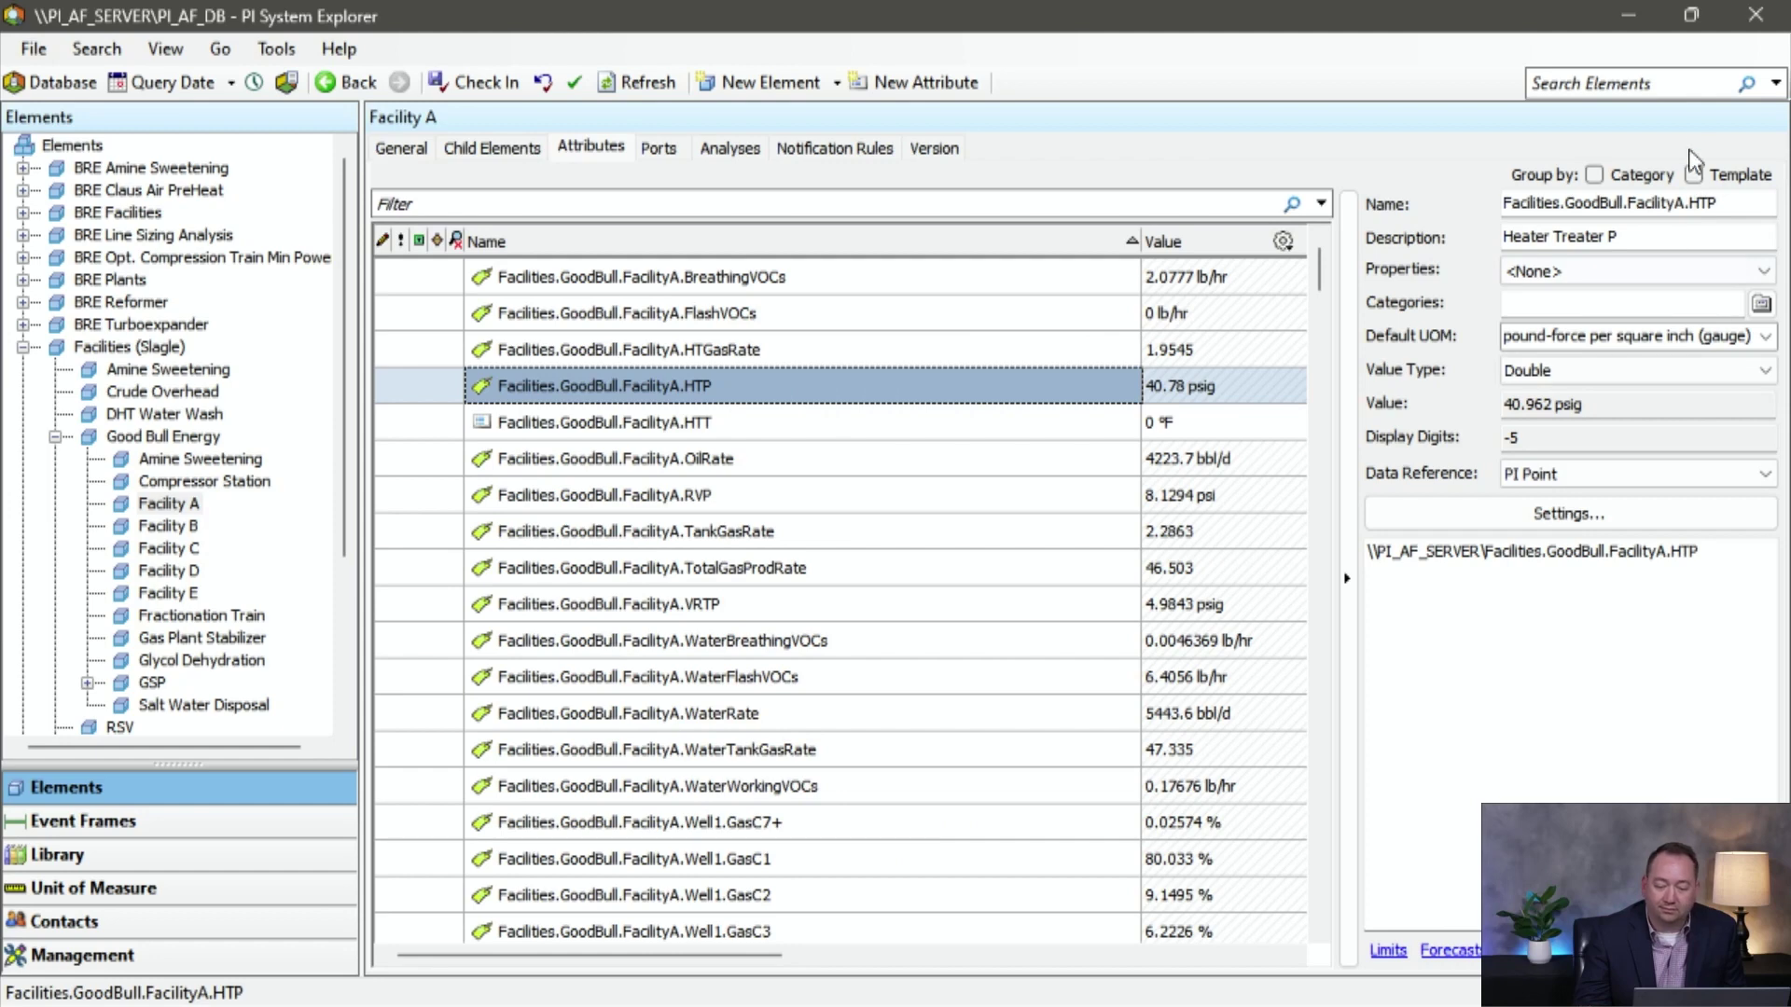
{"action": "left_click", "coordinate": [1628, 15]}
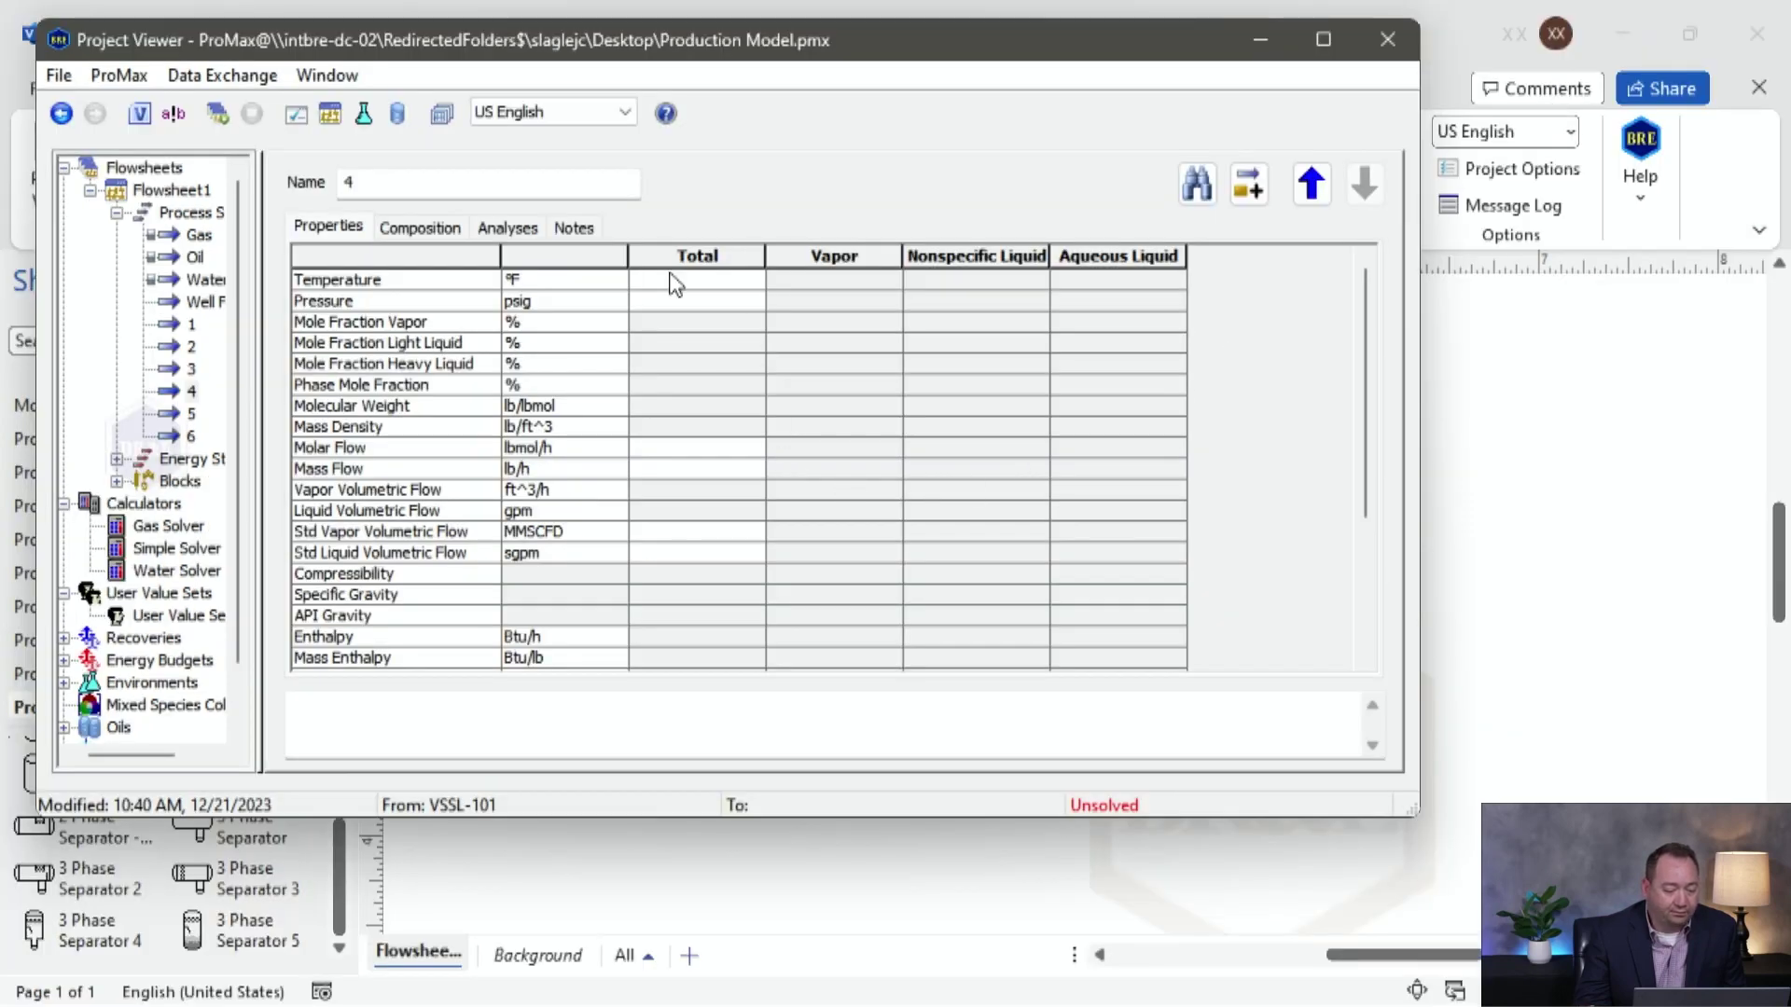
Start a PI data import for stream 4's total pressure and retrieve the point Facilities.GoodBull.FacilityA.HTP.
{"action": "left_click", "coordinate": [669, 308]}
{"action": "right_click", "coordinate": [670, 312]}
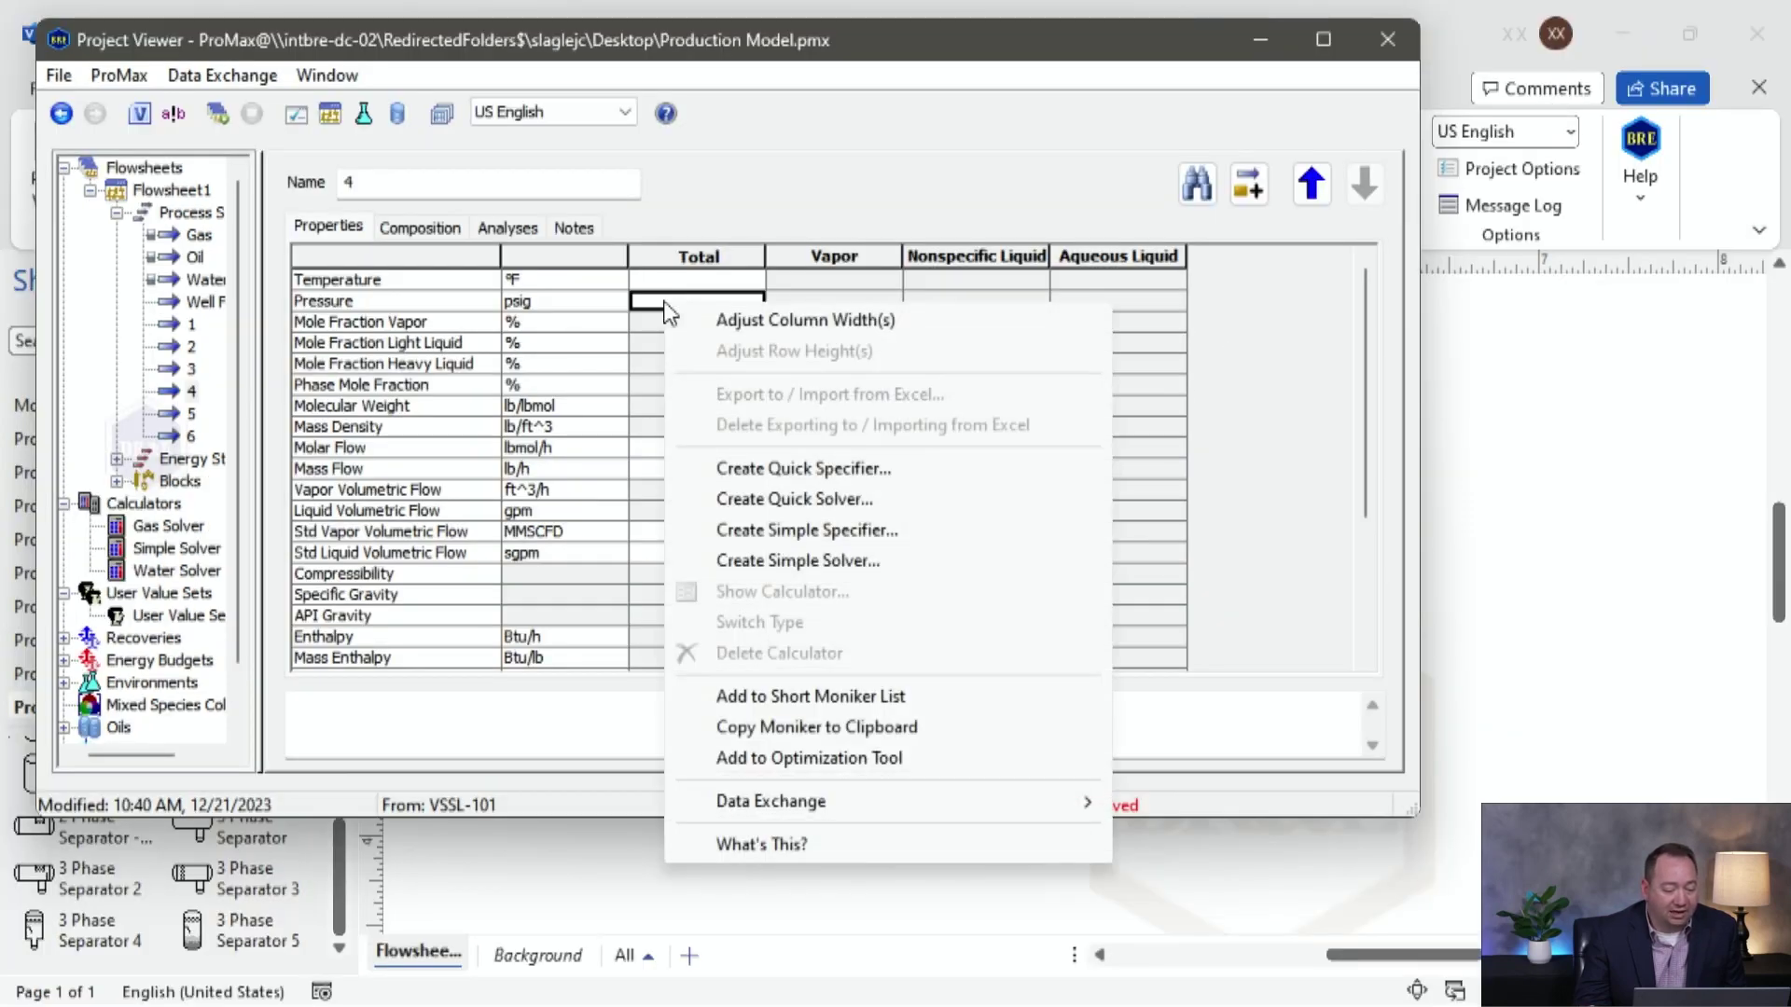
{"action": "mouse_move", "coordinate": [942, 810]}
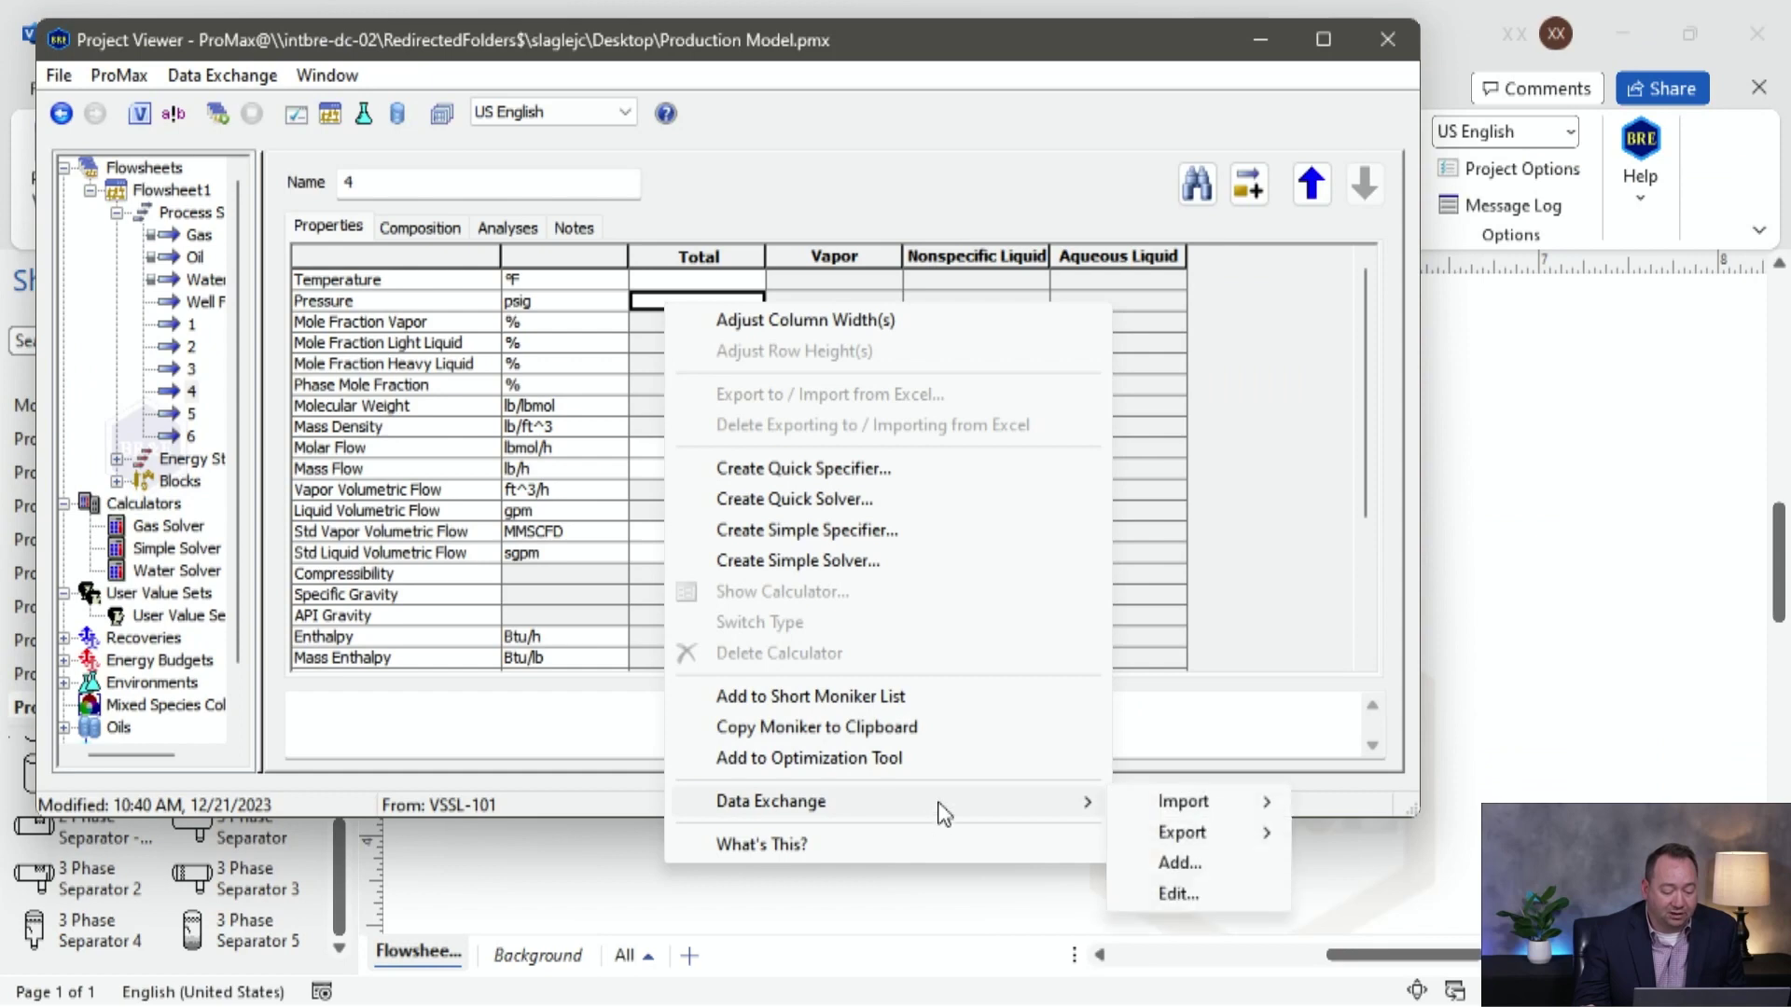
{"action": "mouse_move", "coordinate": [1183, 802]}
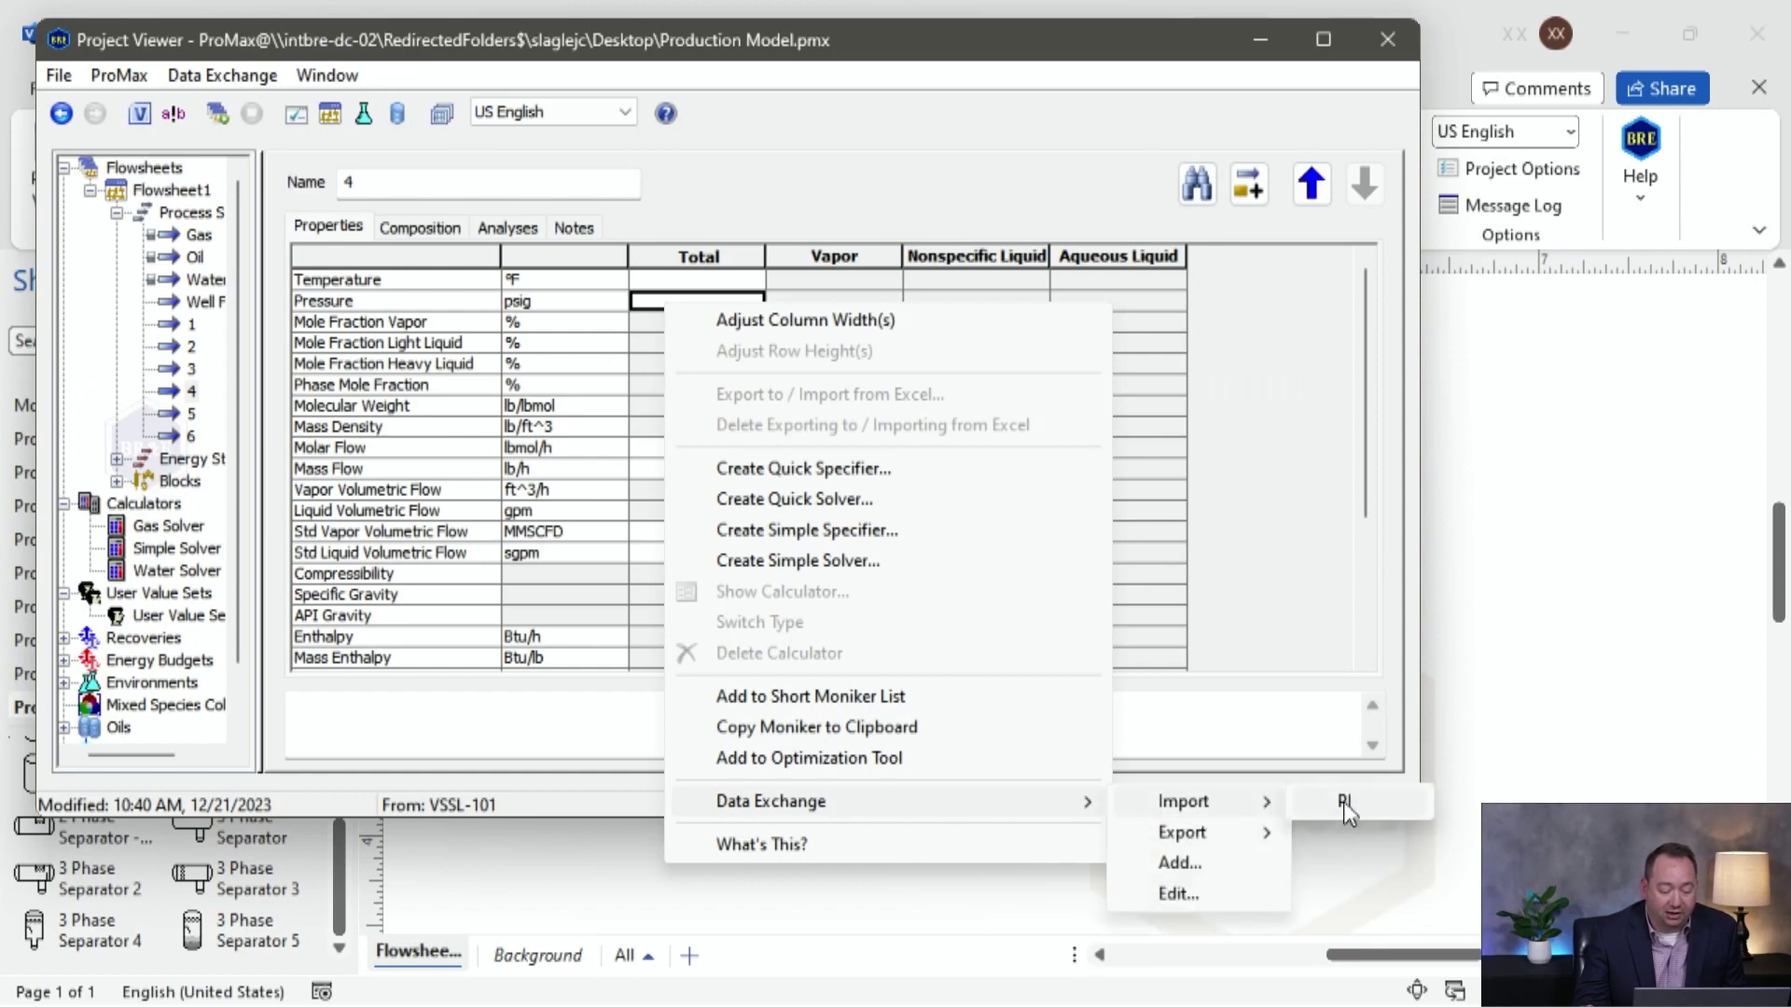
{"action": "left_click", "coordinate": [1375, 803]}
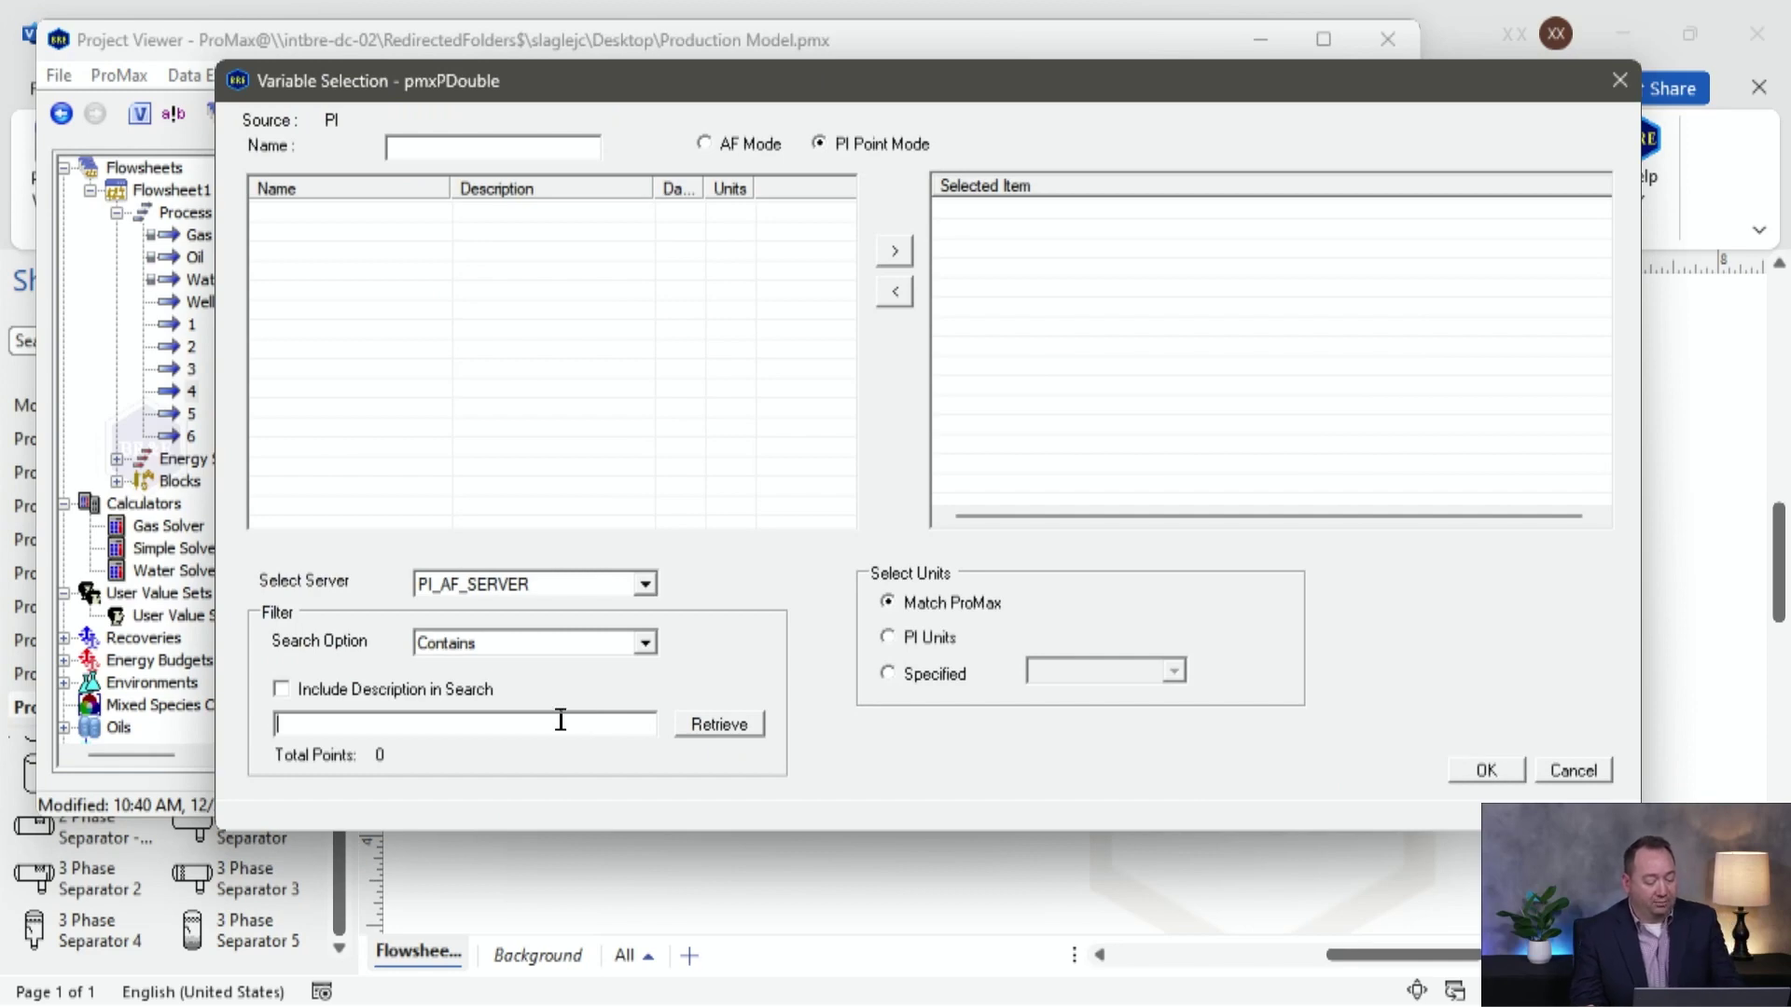
{"action": "key", "text": "ctrl+v"}
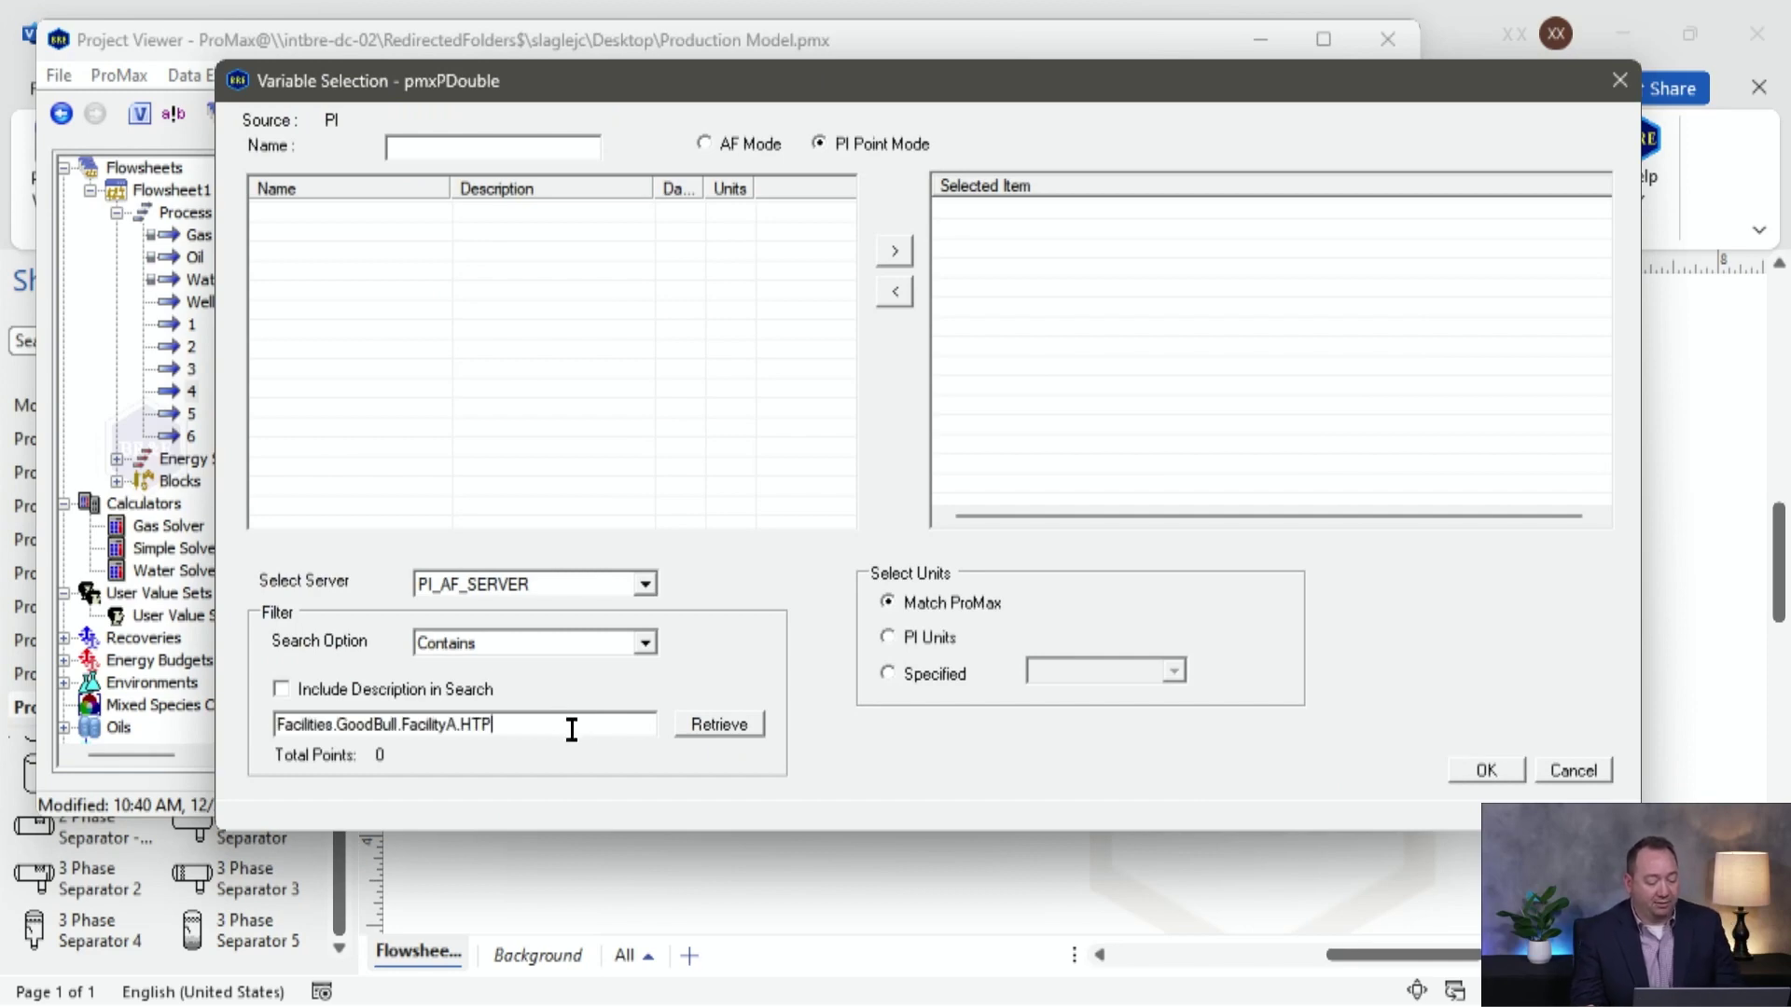
{"action": "left_click", "coordinate": [724, 727]}
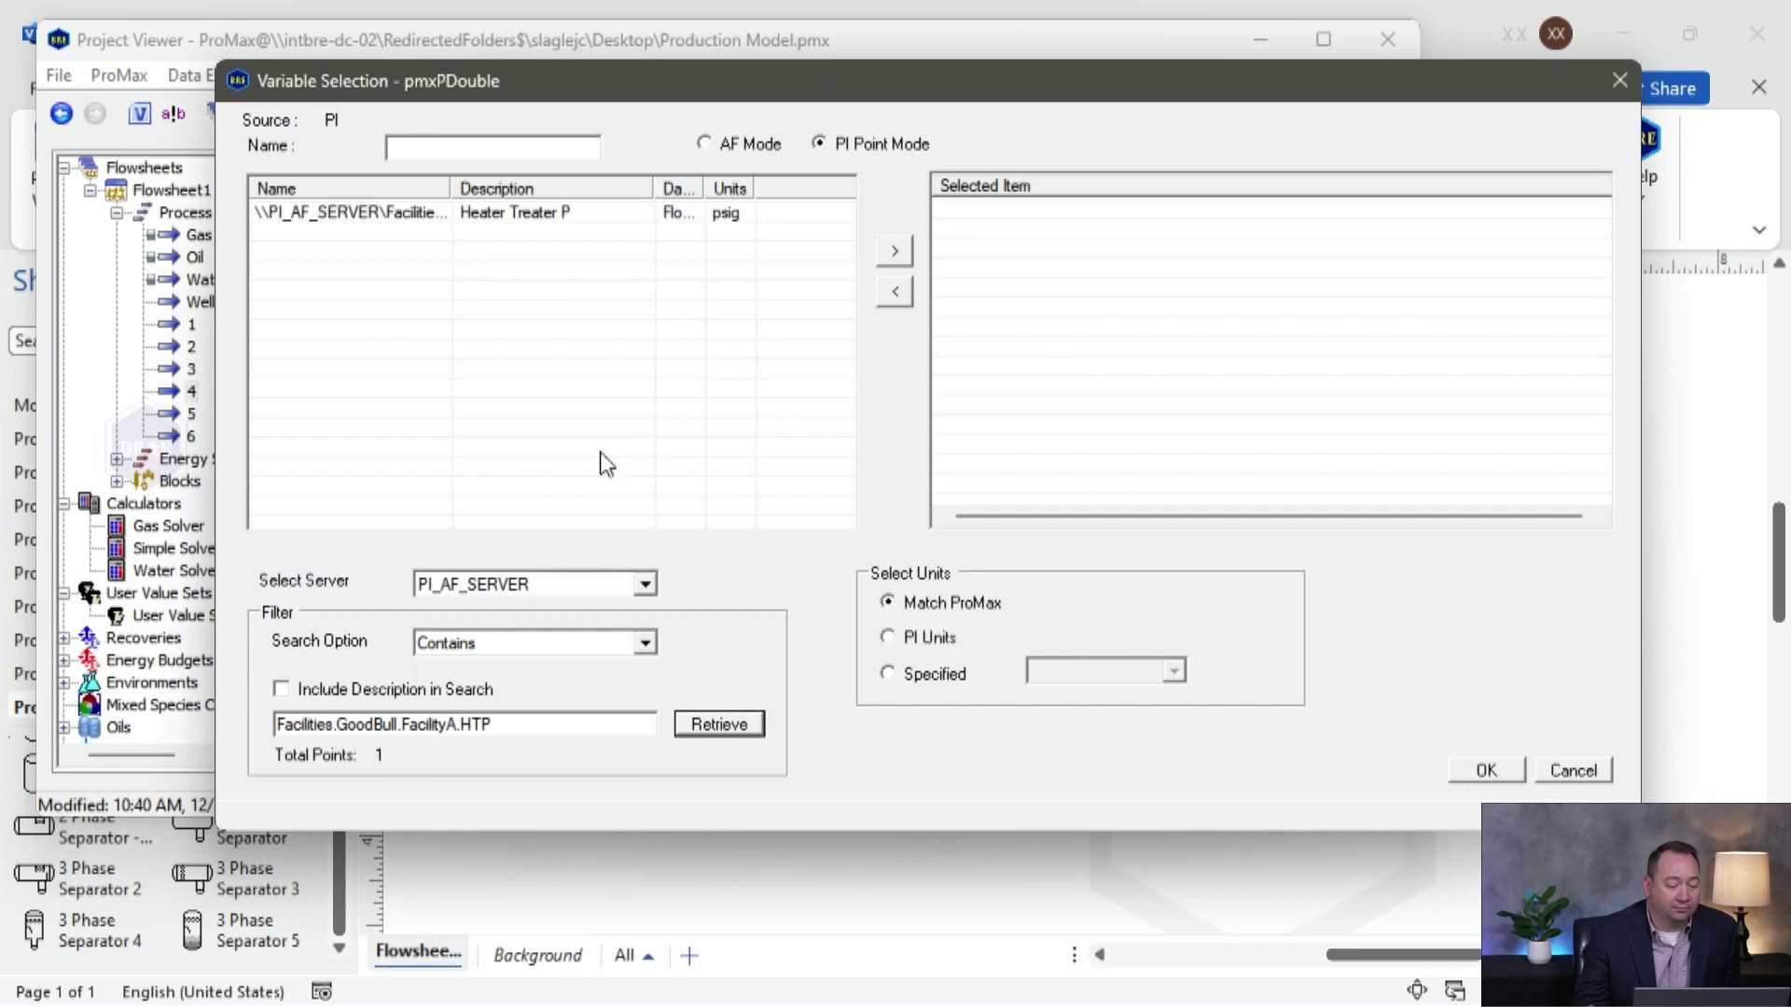
Select the retrieved Heater Treater P point as the source, name the import HT P and accept it.
{"action": "double_click", "coordinate": [417, 217]}
{"action": "left_click", "coordinate": [558, 141]}
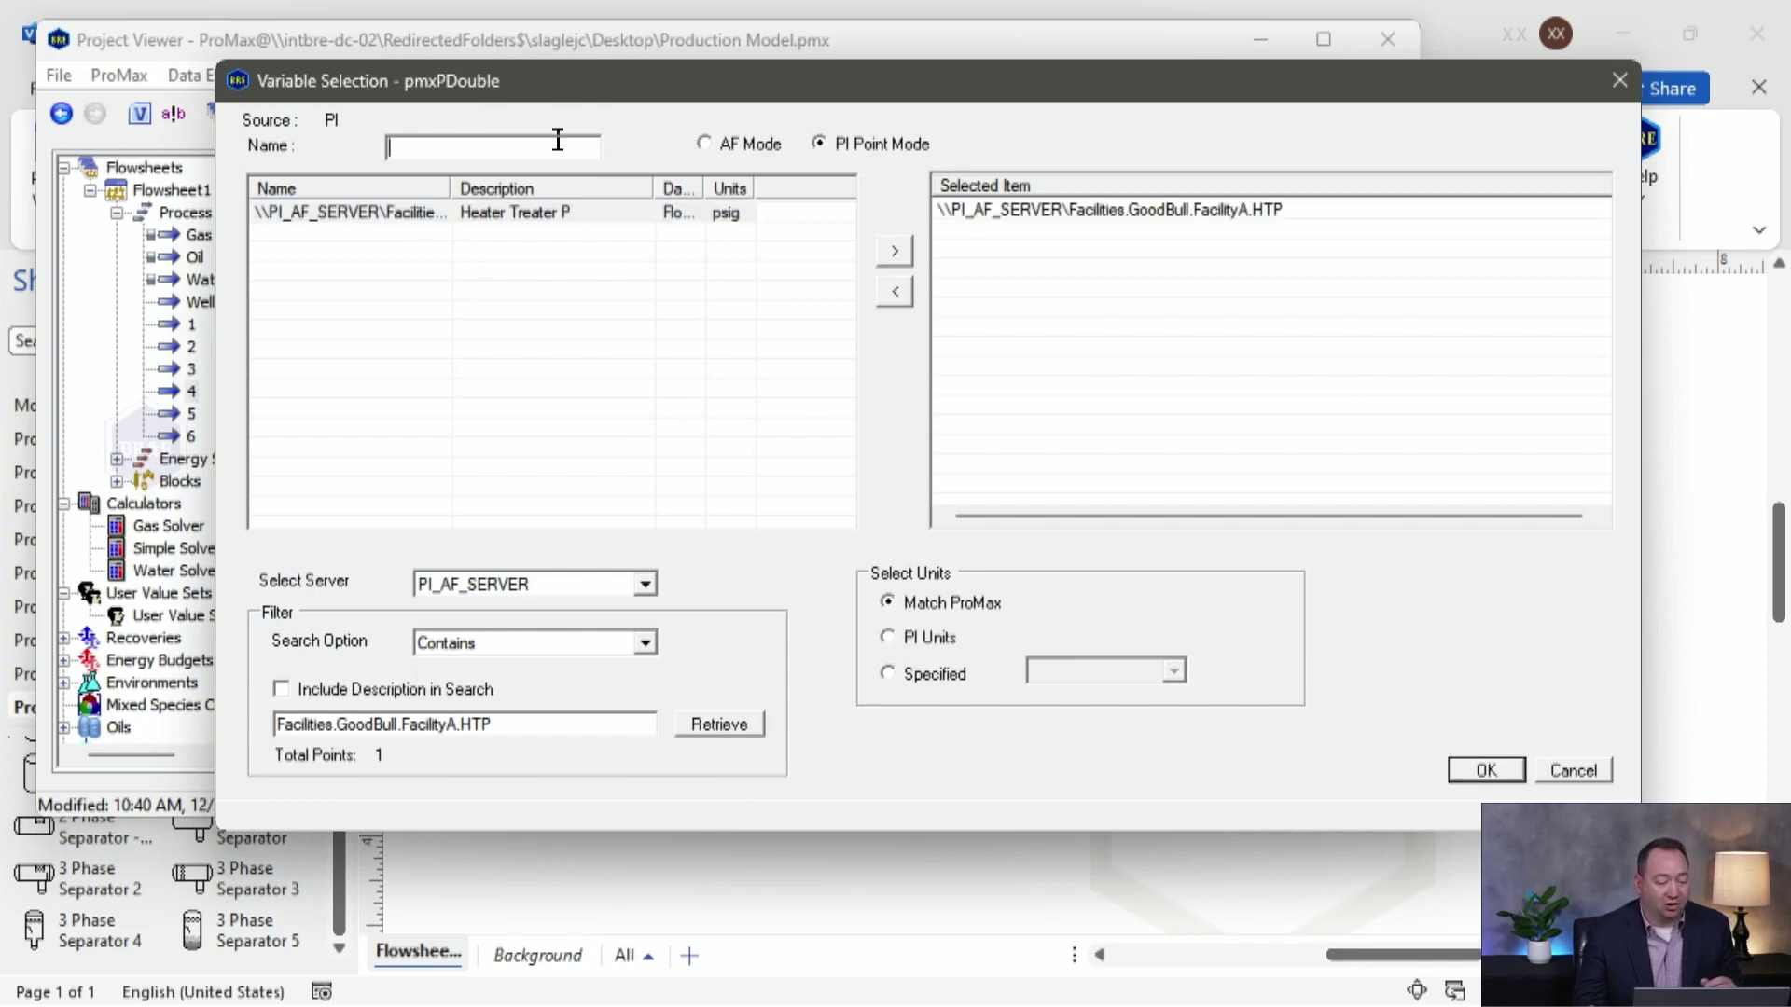
{"action": "type", "text": "HT P"}
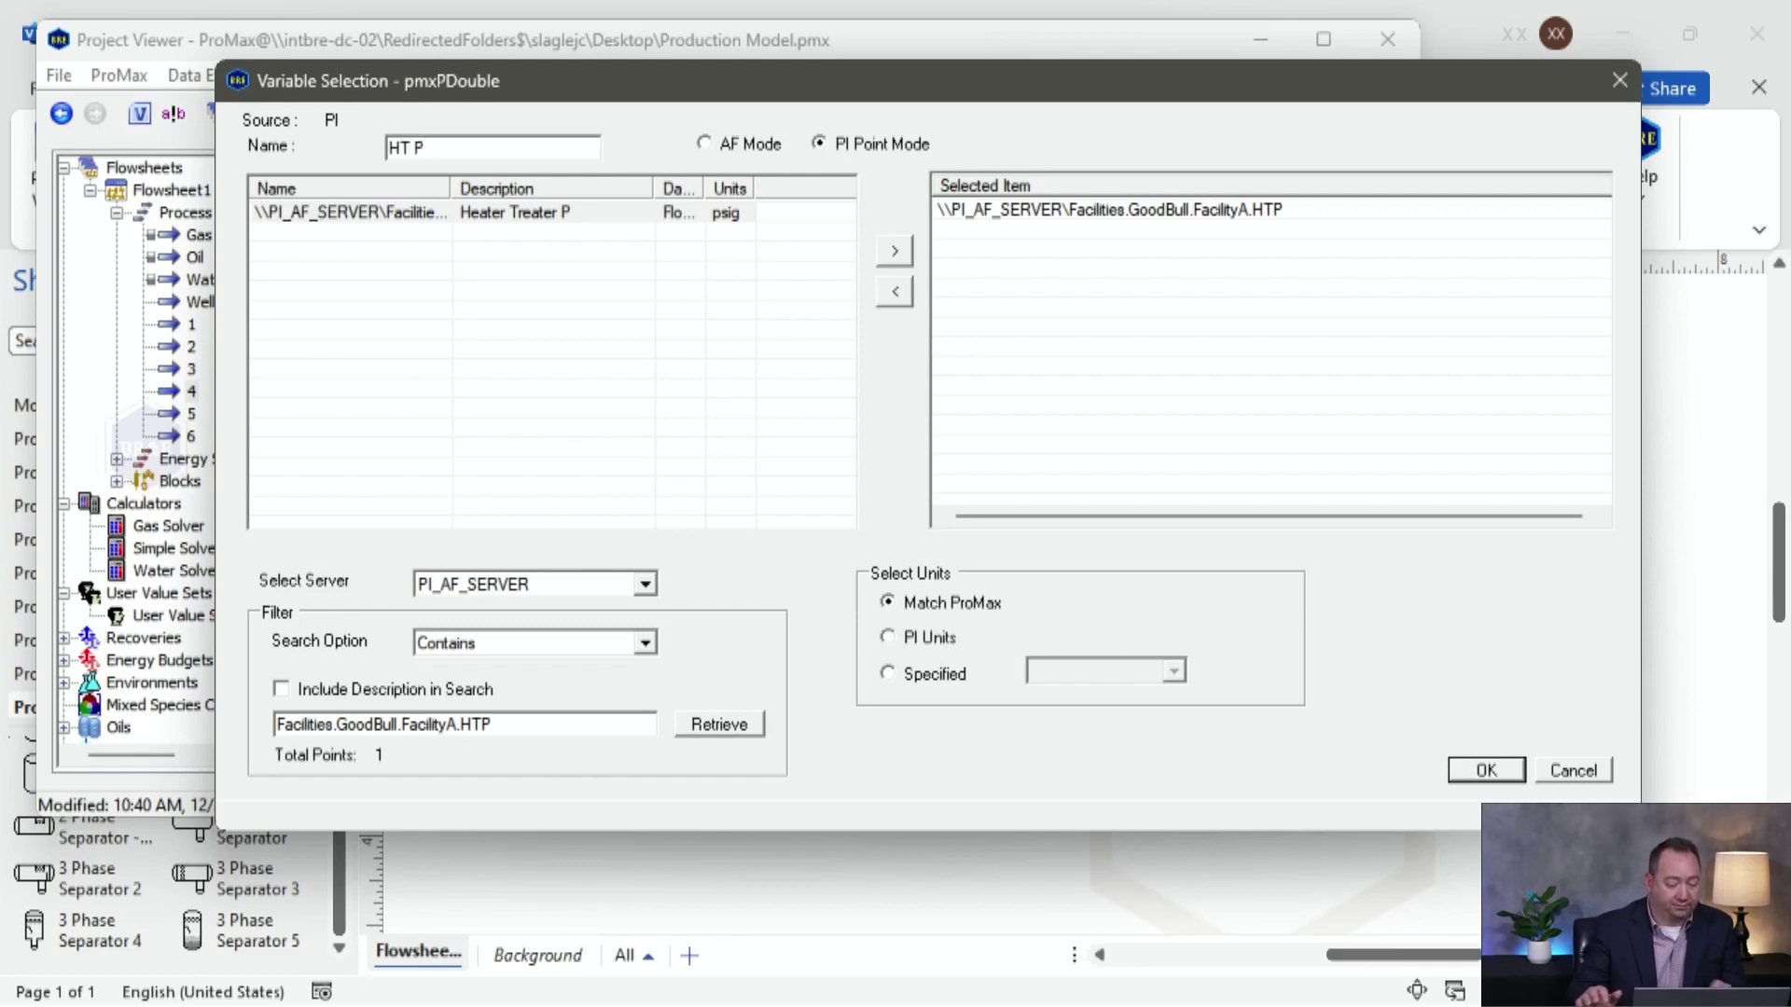
{"action": "left_click", "coordinate": [1486, 770]}
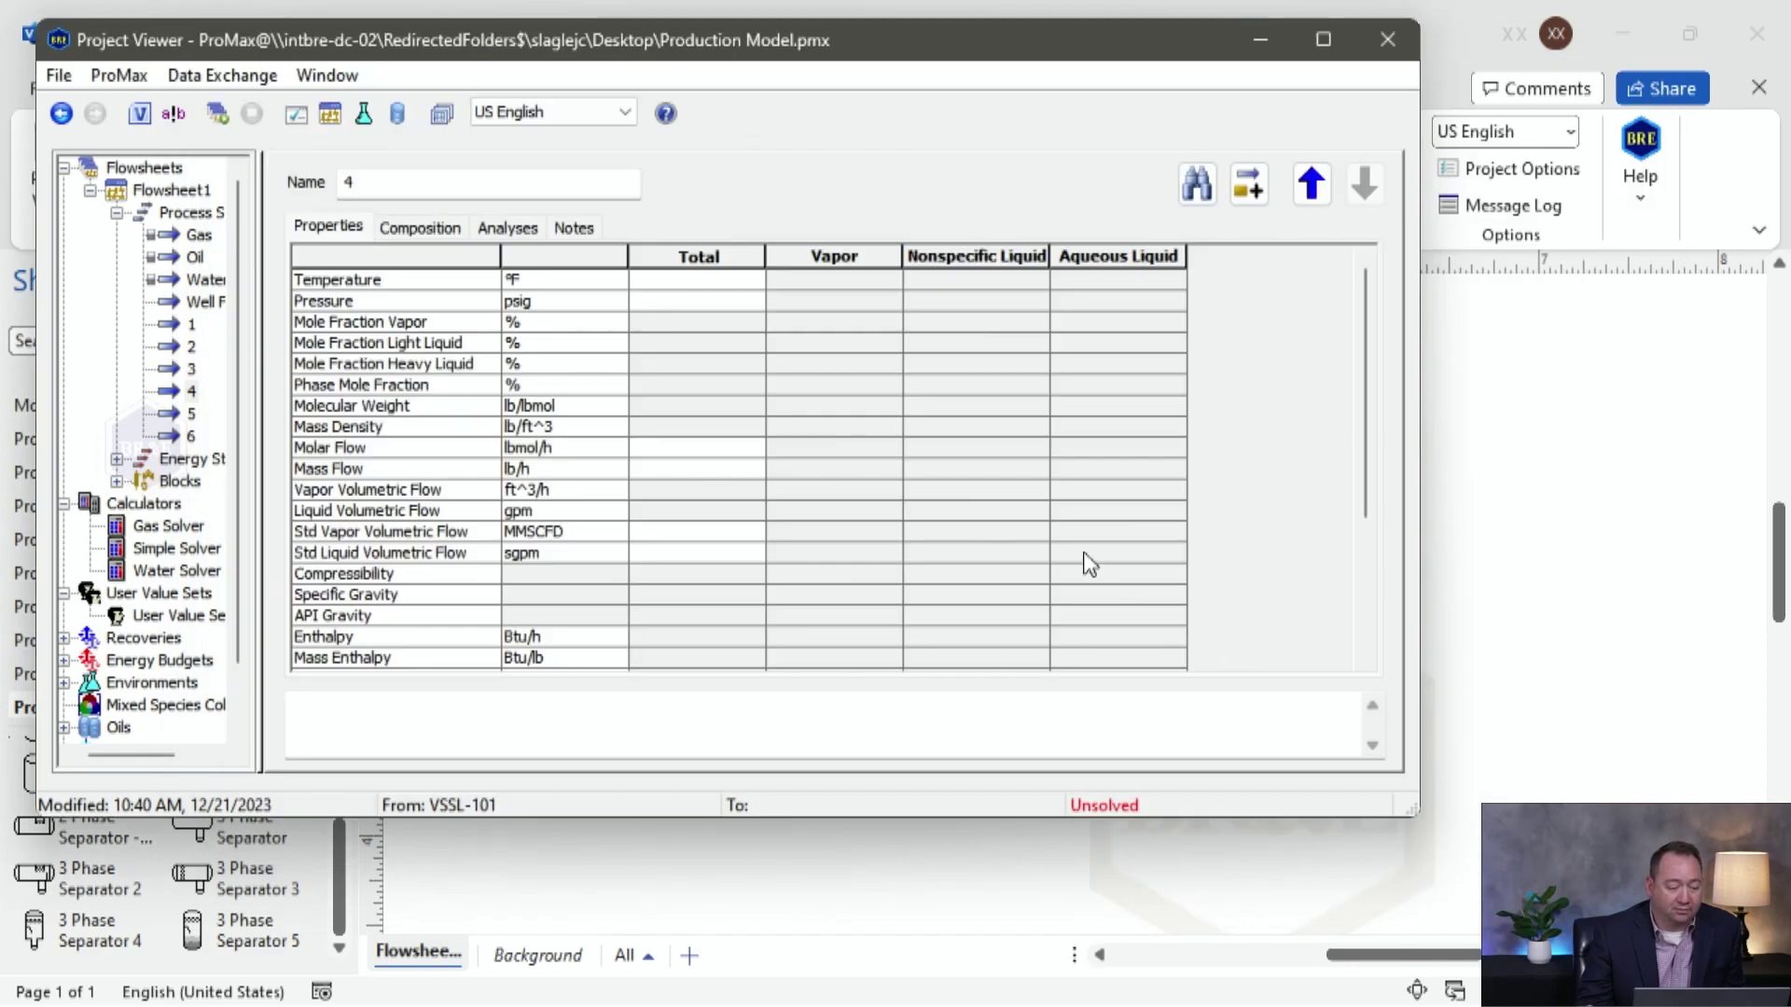
Start a PI data import for stream 4's total temperature and retrieve the point Facilities.GoodBull.FacilityA.HTT.
{"action": "right_click", "coordinate": [697, 293]}
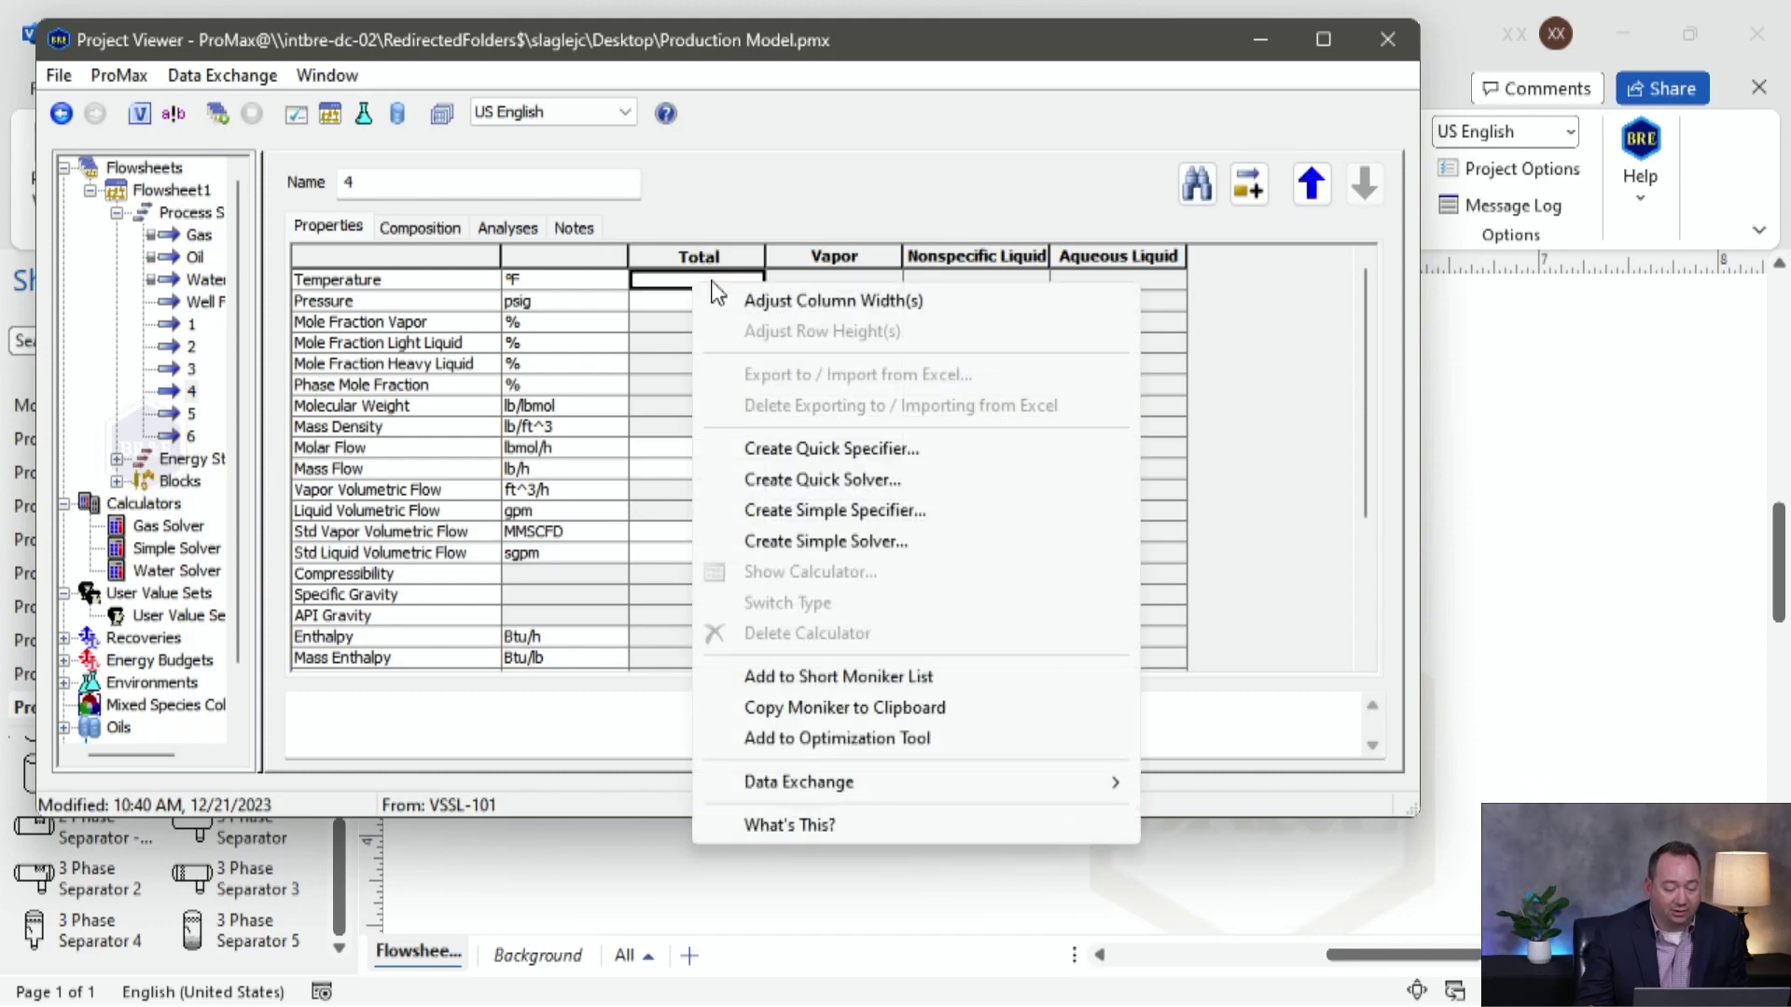
{"action": "mouse_move", "coordinate": [951, 791]}
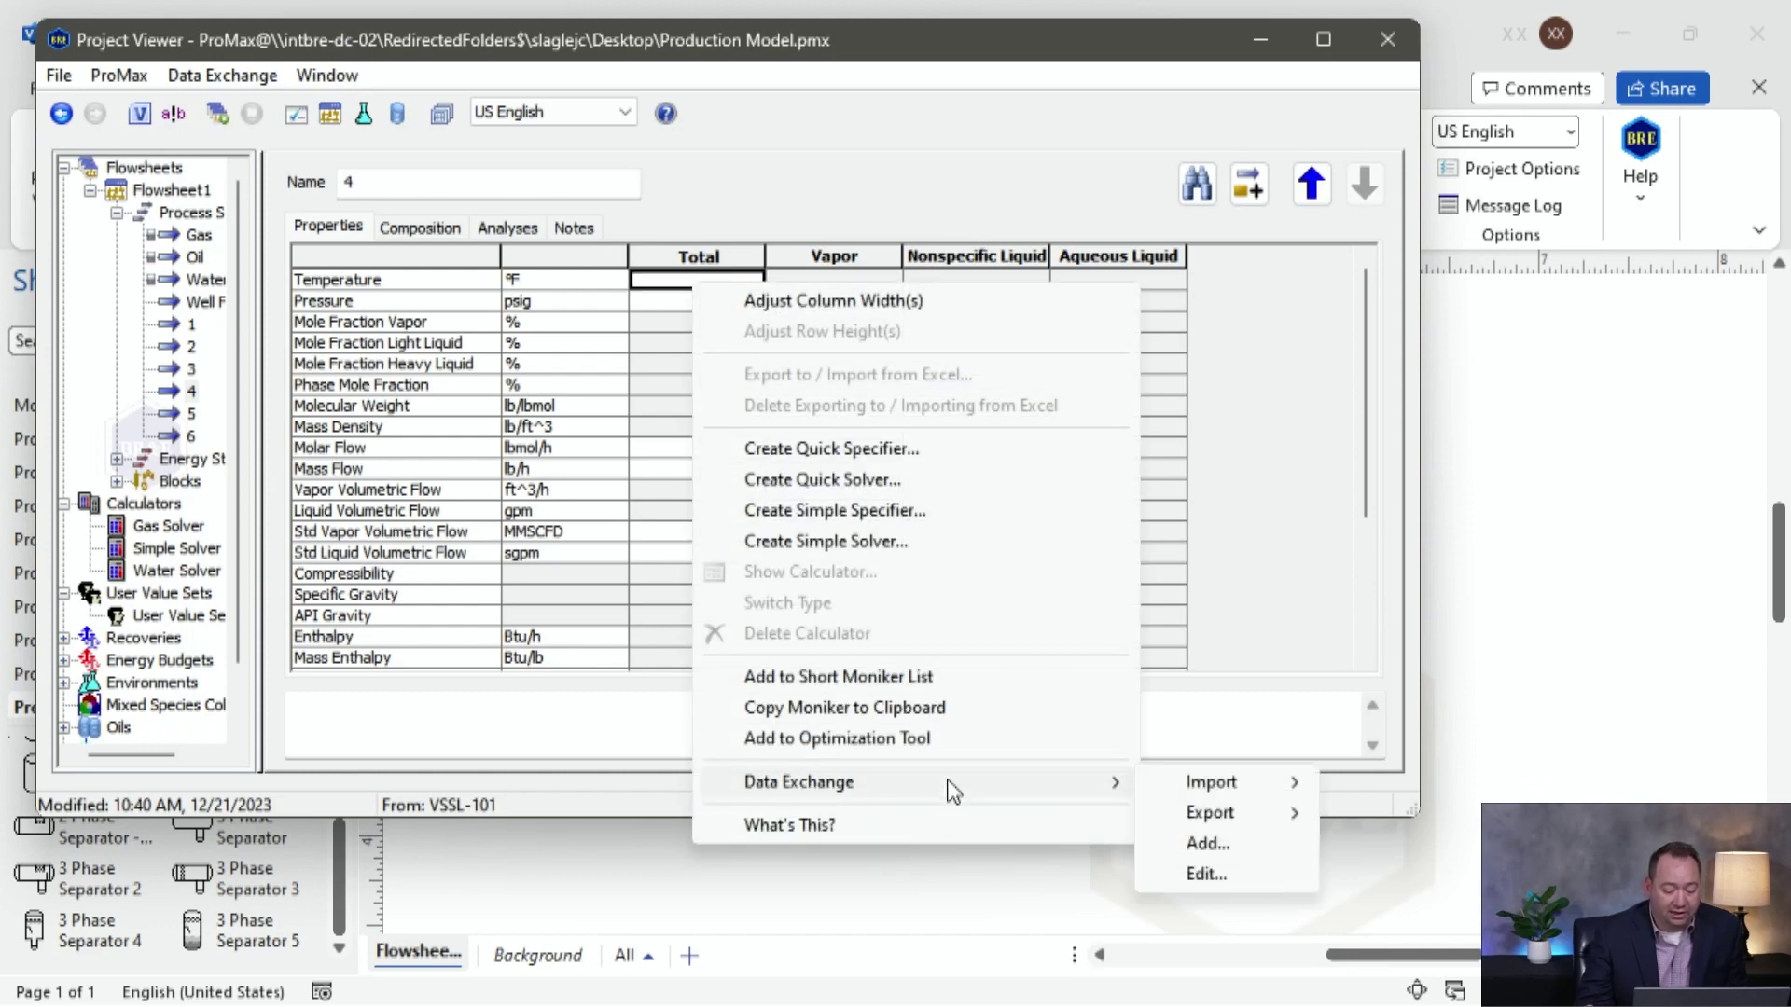
{"action": "mouse_move", "coordinate": [1299, 800]}
{"action": "left_click", "coordinate": [1371, 783]}
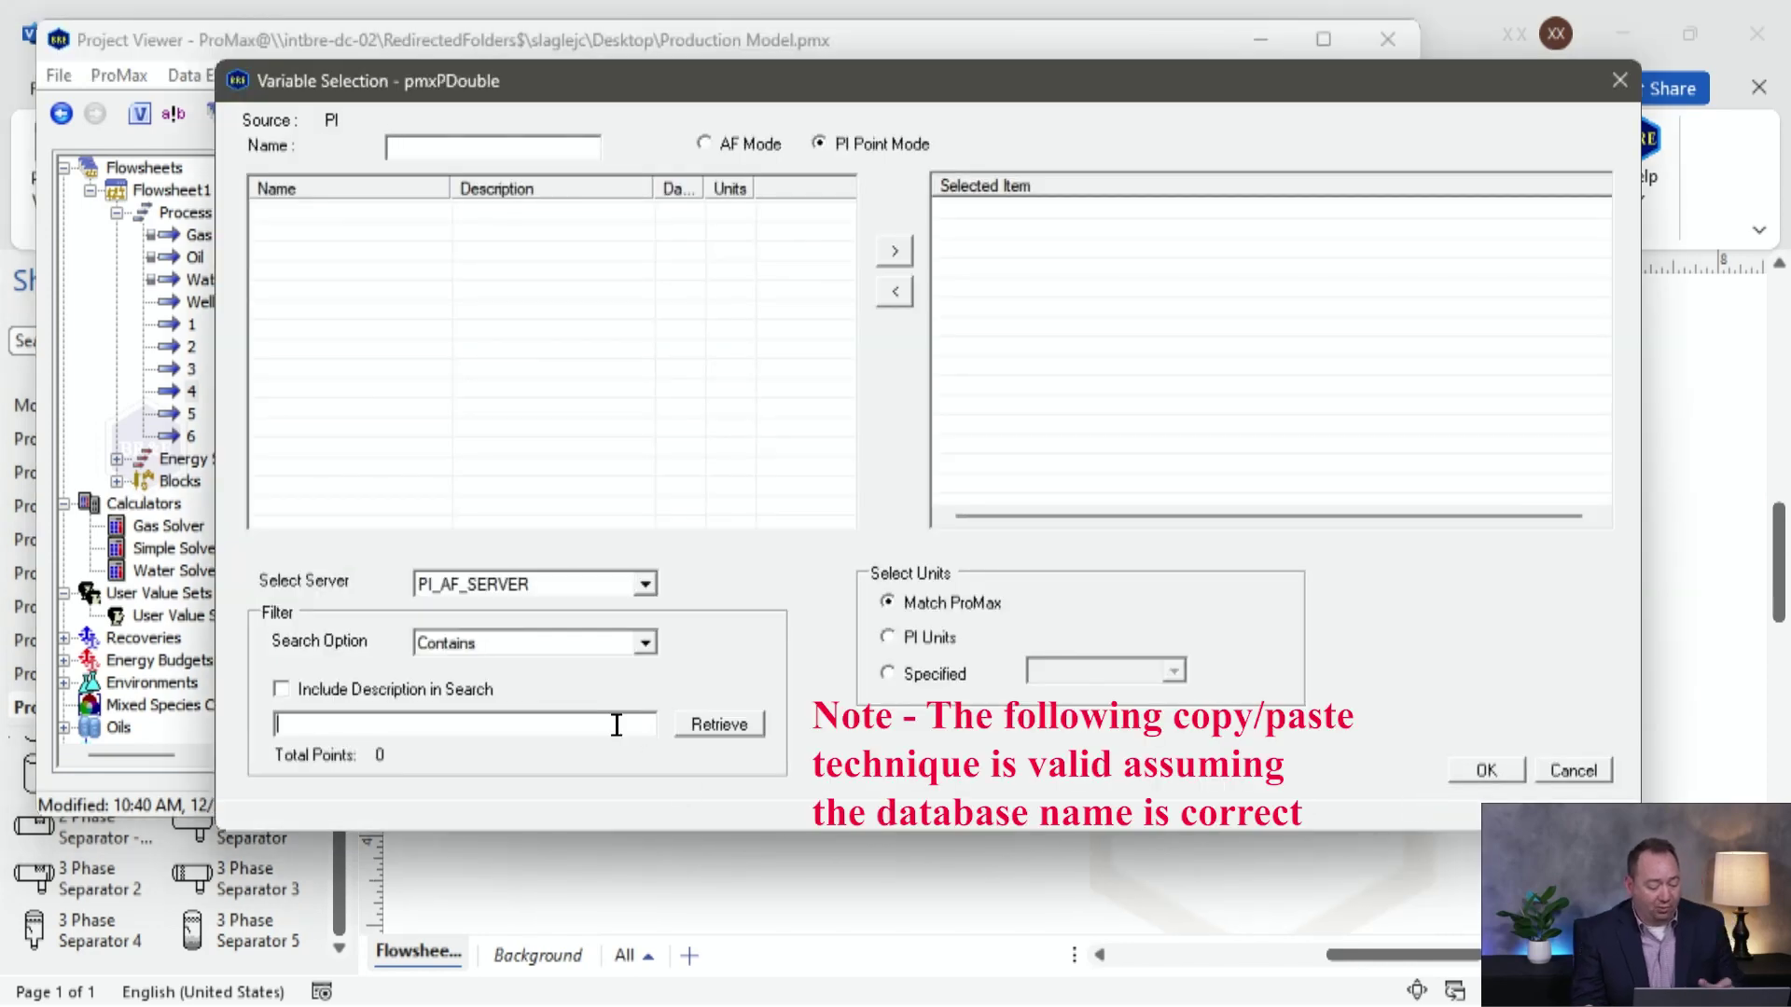
{"action": "key", "text": "ctrl+v"}
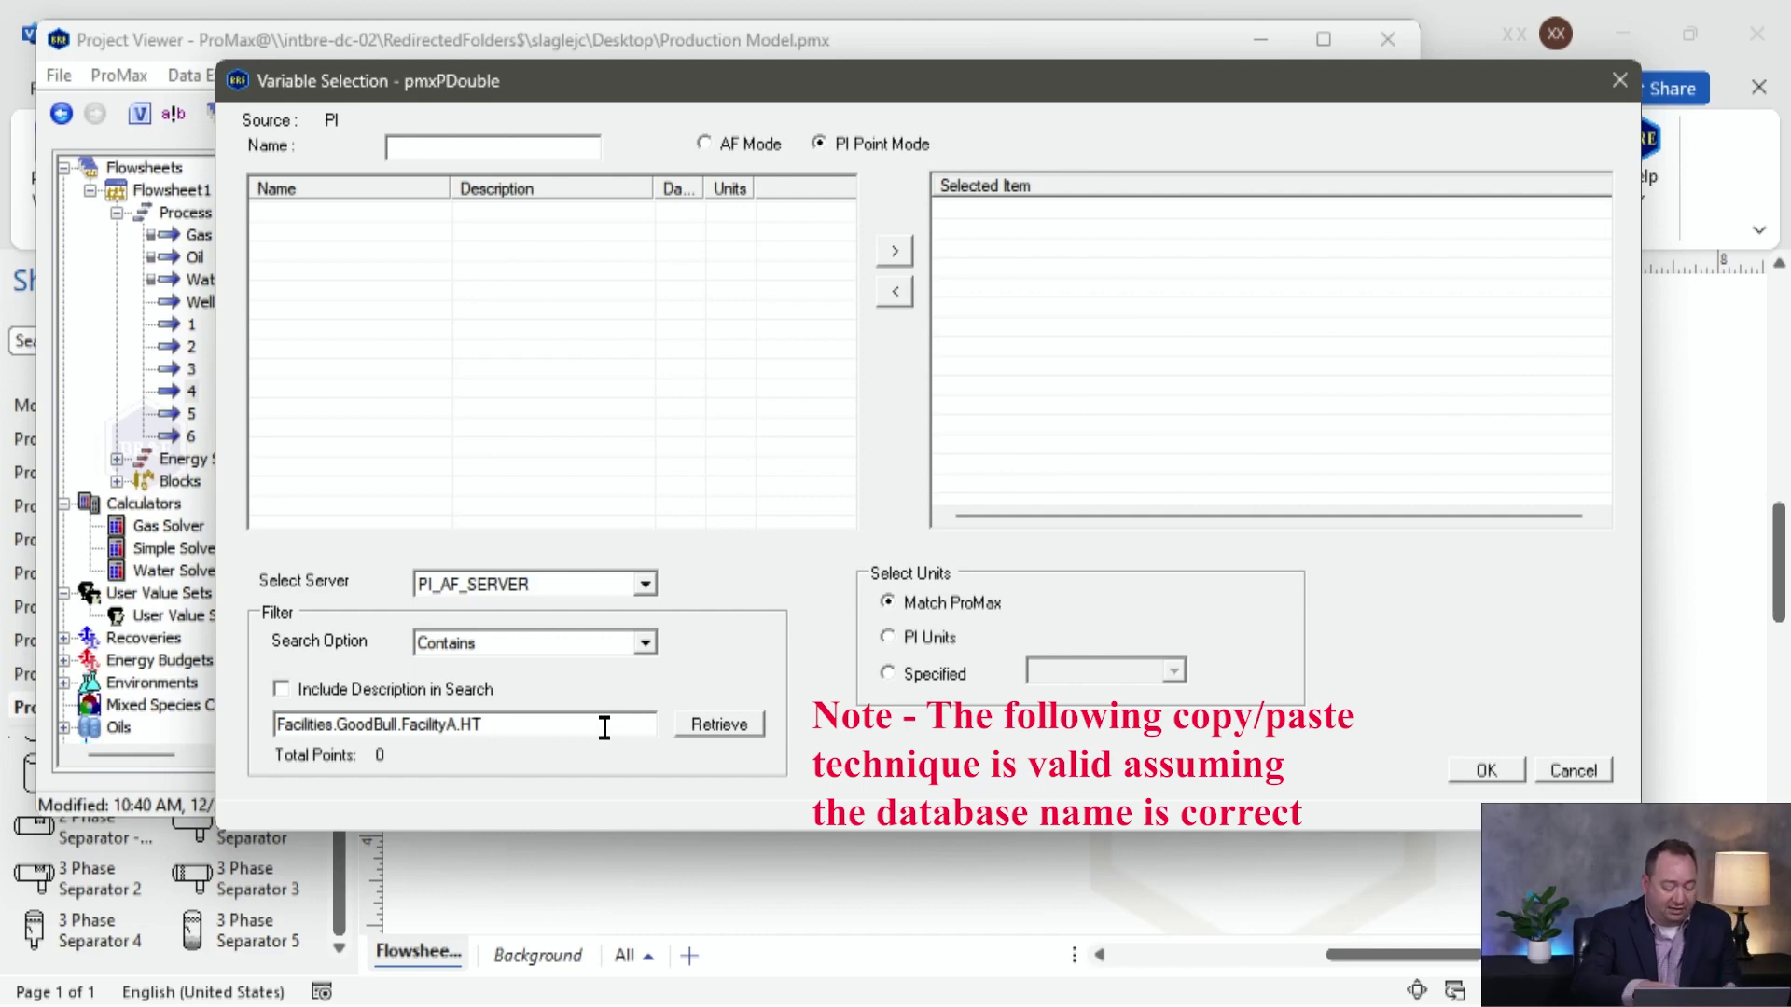
{"action": "left_click", "coordinate": [718, 724]}
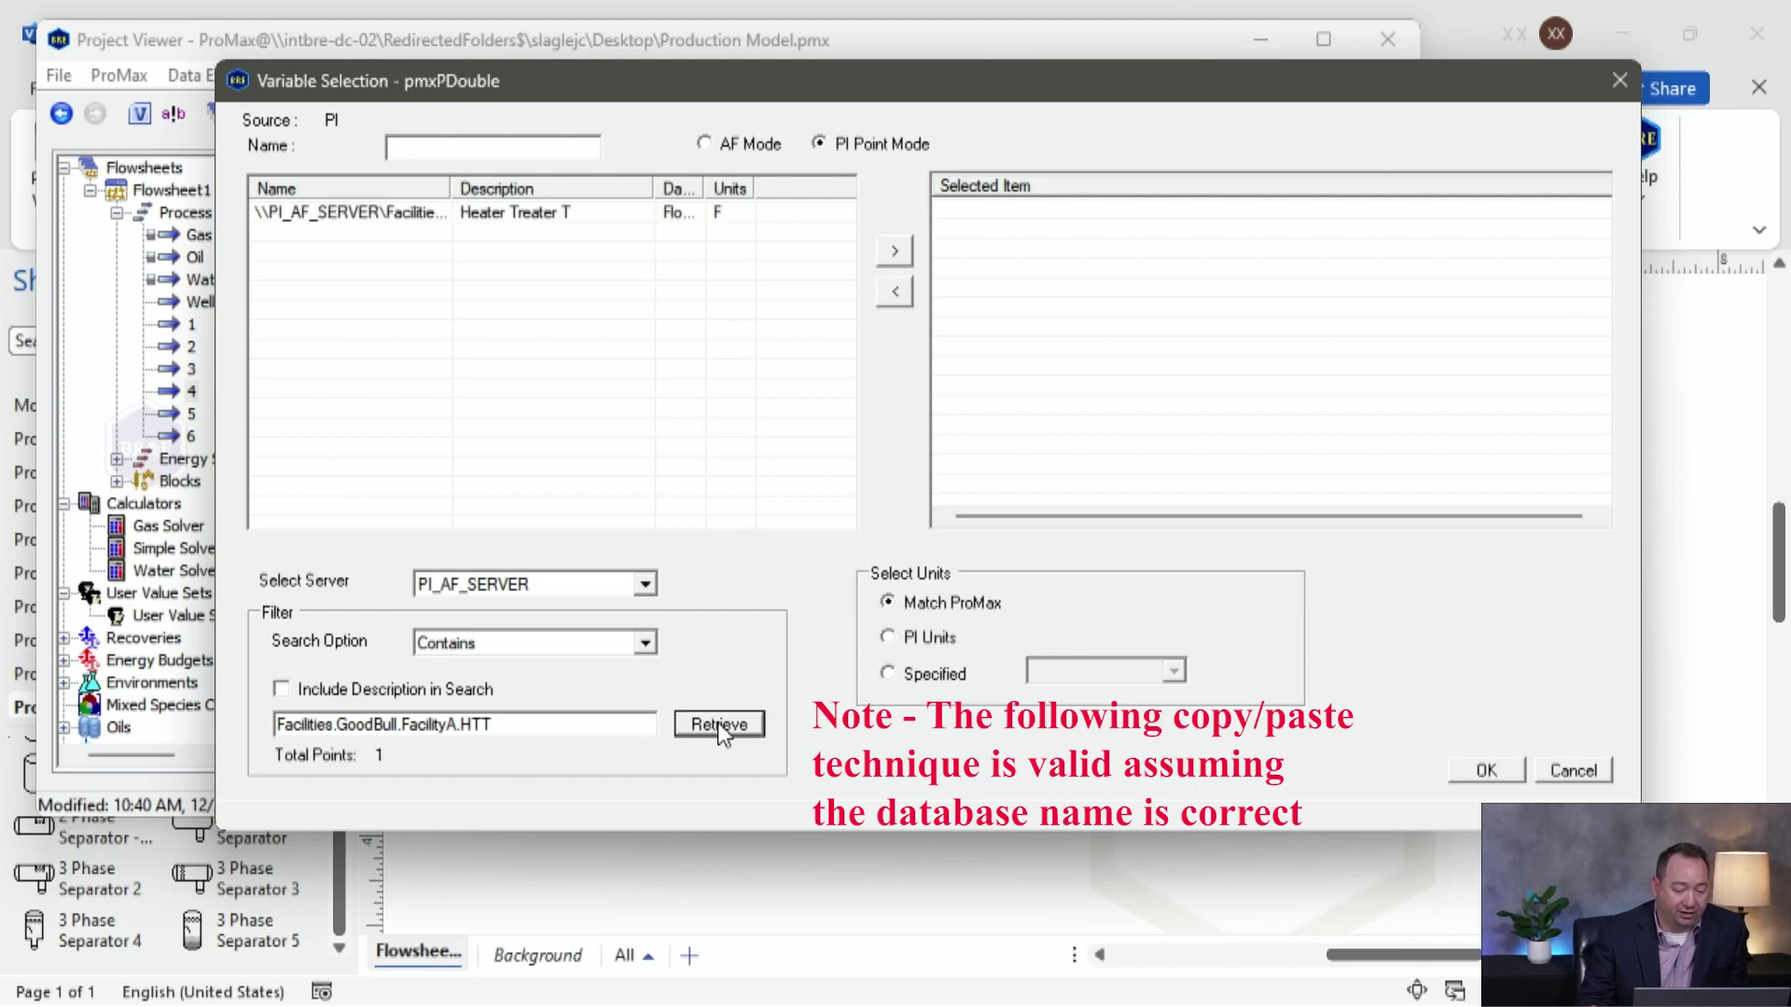
Select the retrieved Heater Treater T point as the source, name the temperature import and accept it.
{"action": "double_click", "coordinate": [495, 212]}
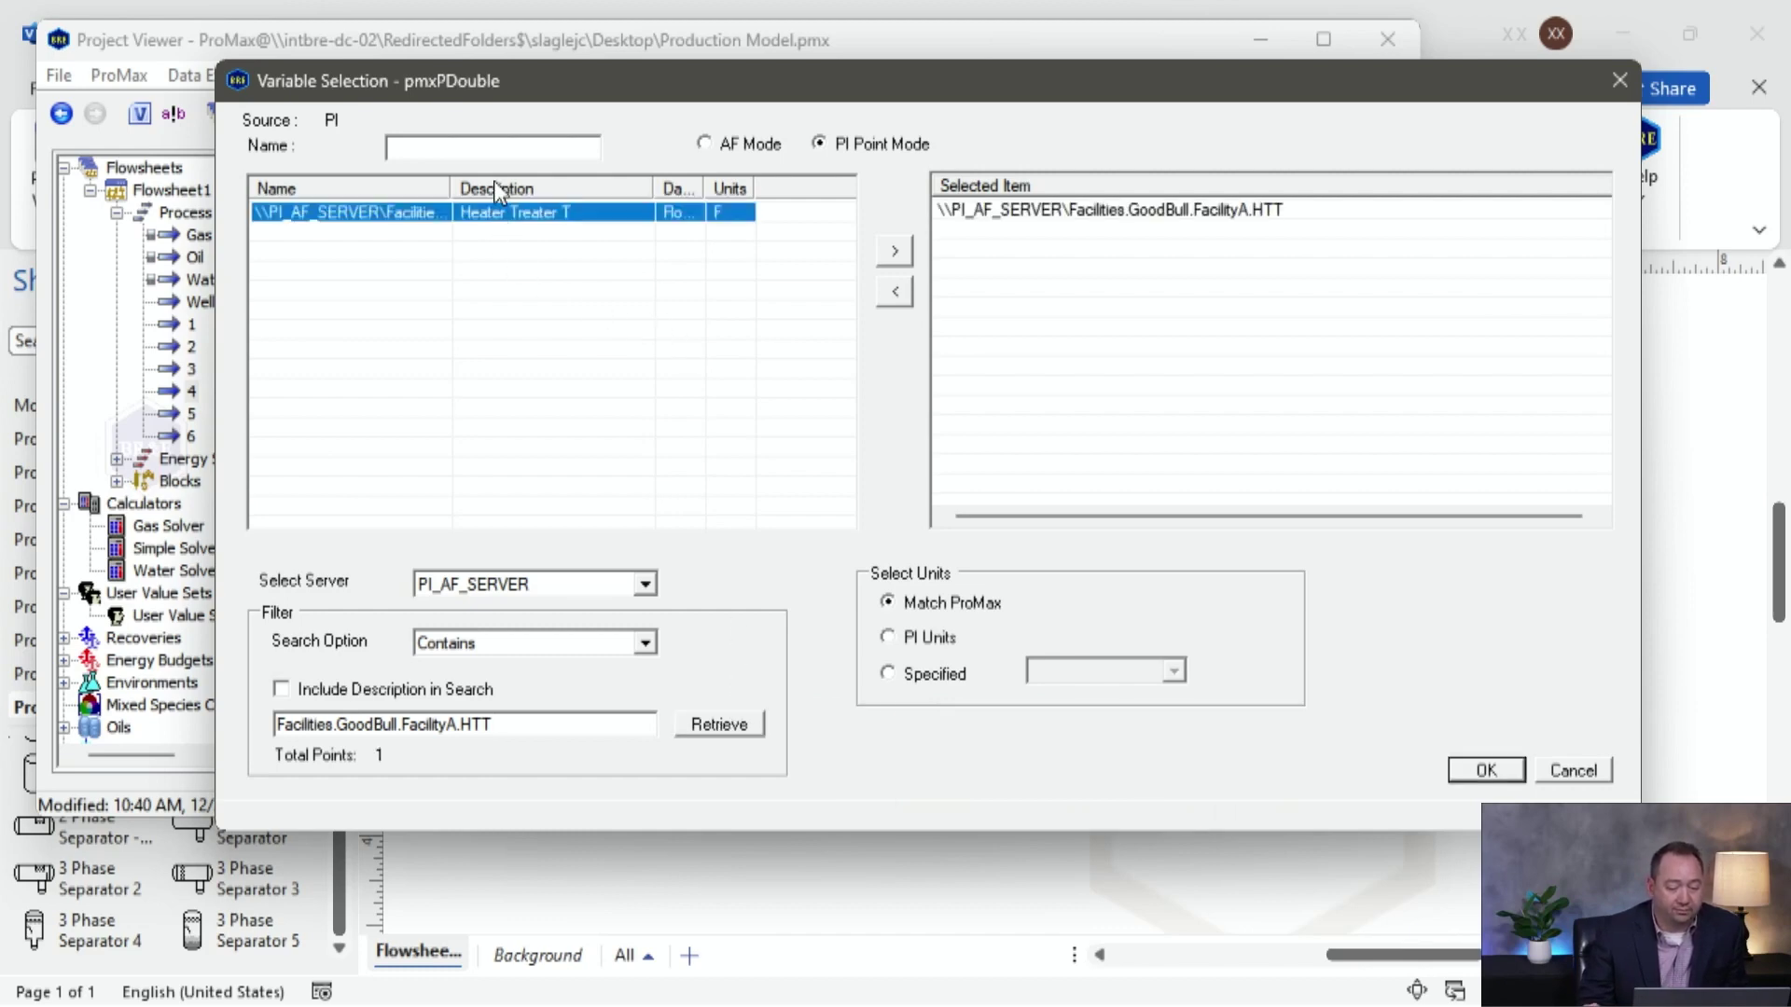
{"action": "left_click", "coordinate": [489, 149]}
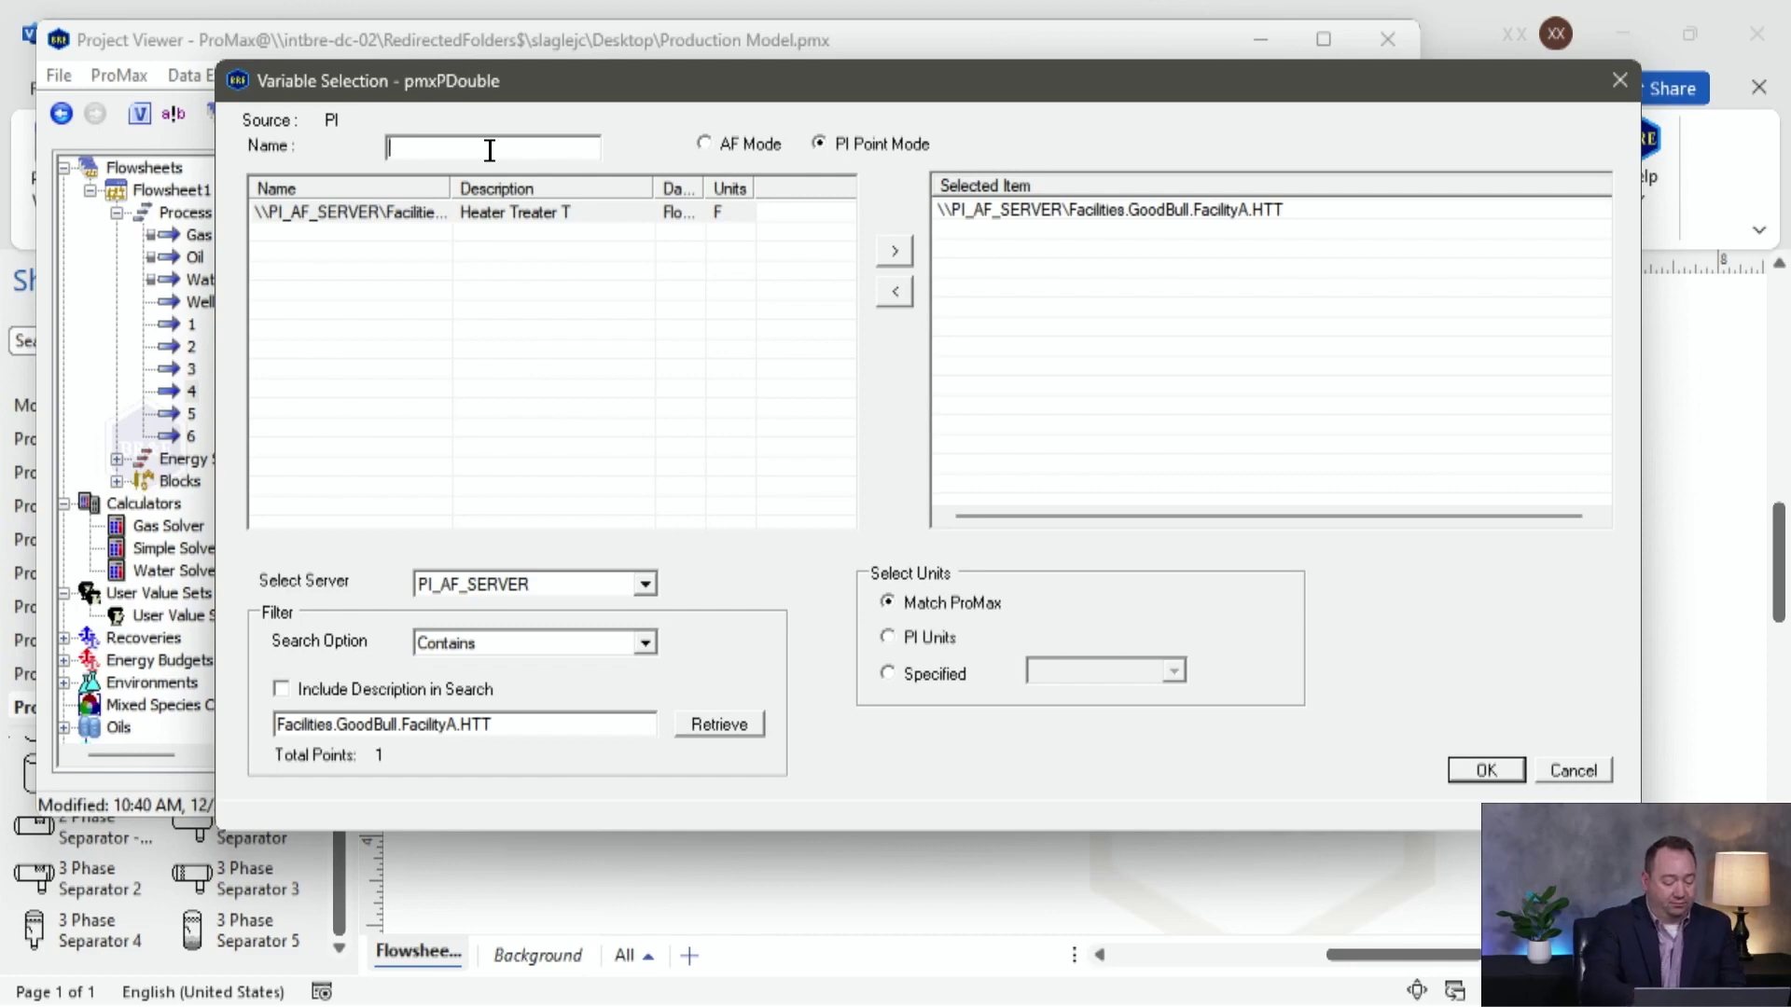
{"action": "left_click", "coordinate": [1485, 770]}
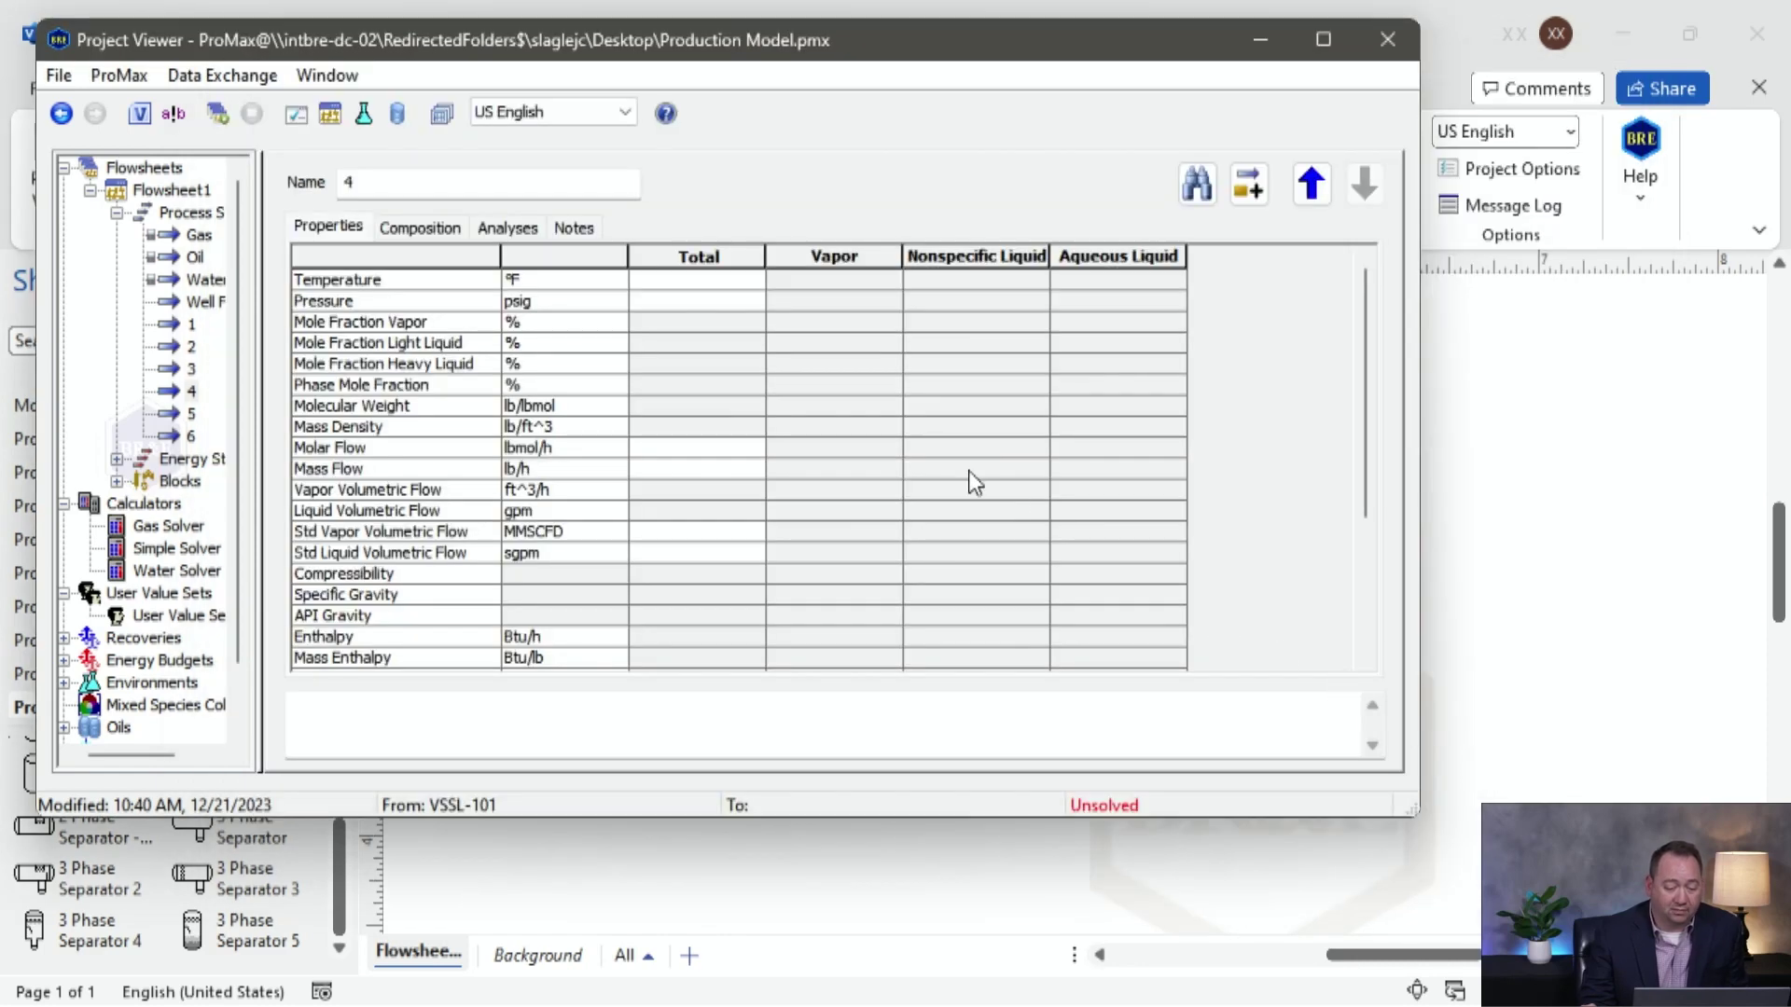
Execute the project with the imported pressure and temperature on stream 4, and close the stream's properties.
{"action": "left_click", "coordinate": [221, 118]}
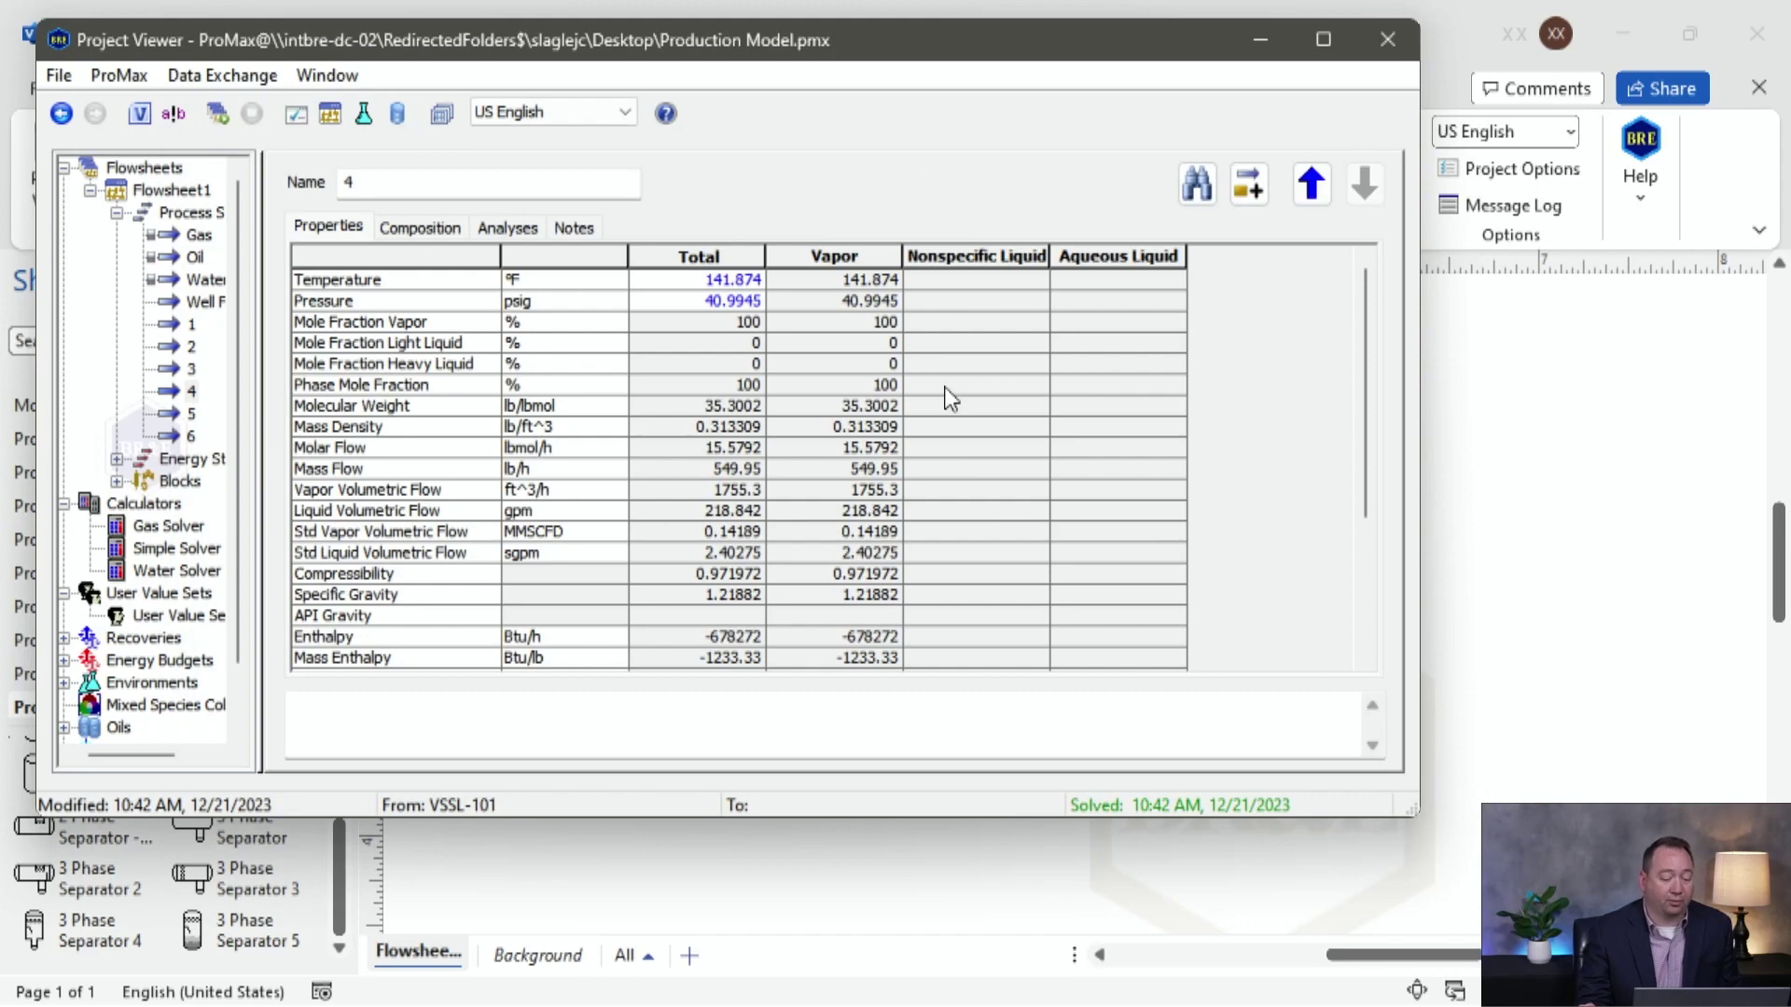
{"action": "left_click", "coordinate": [1385, 37]}
{"action": "left_click", "coordinate": [1366, 524]}
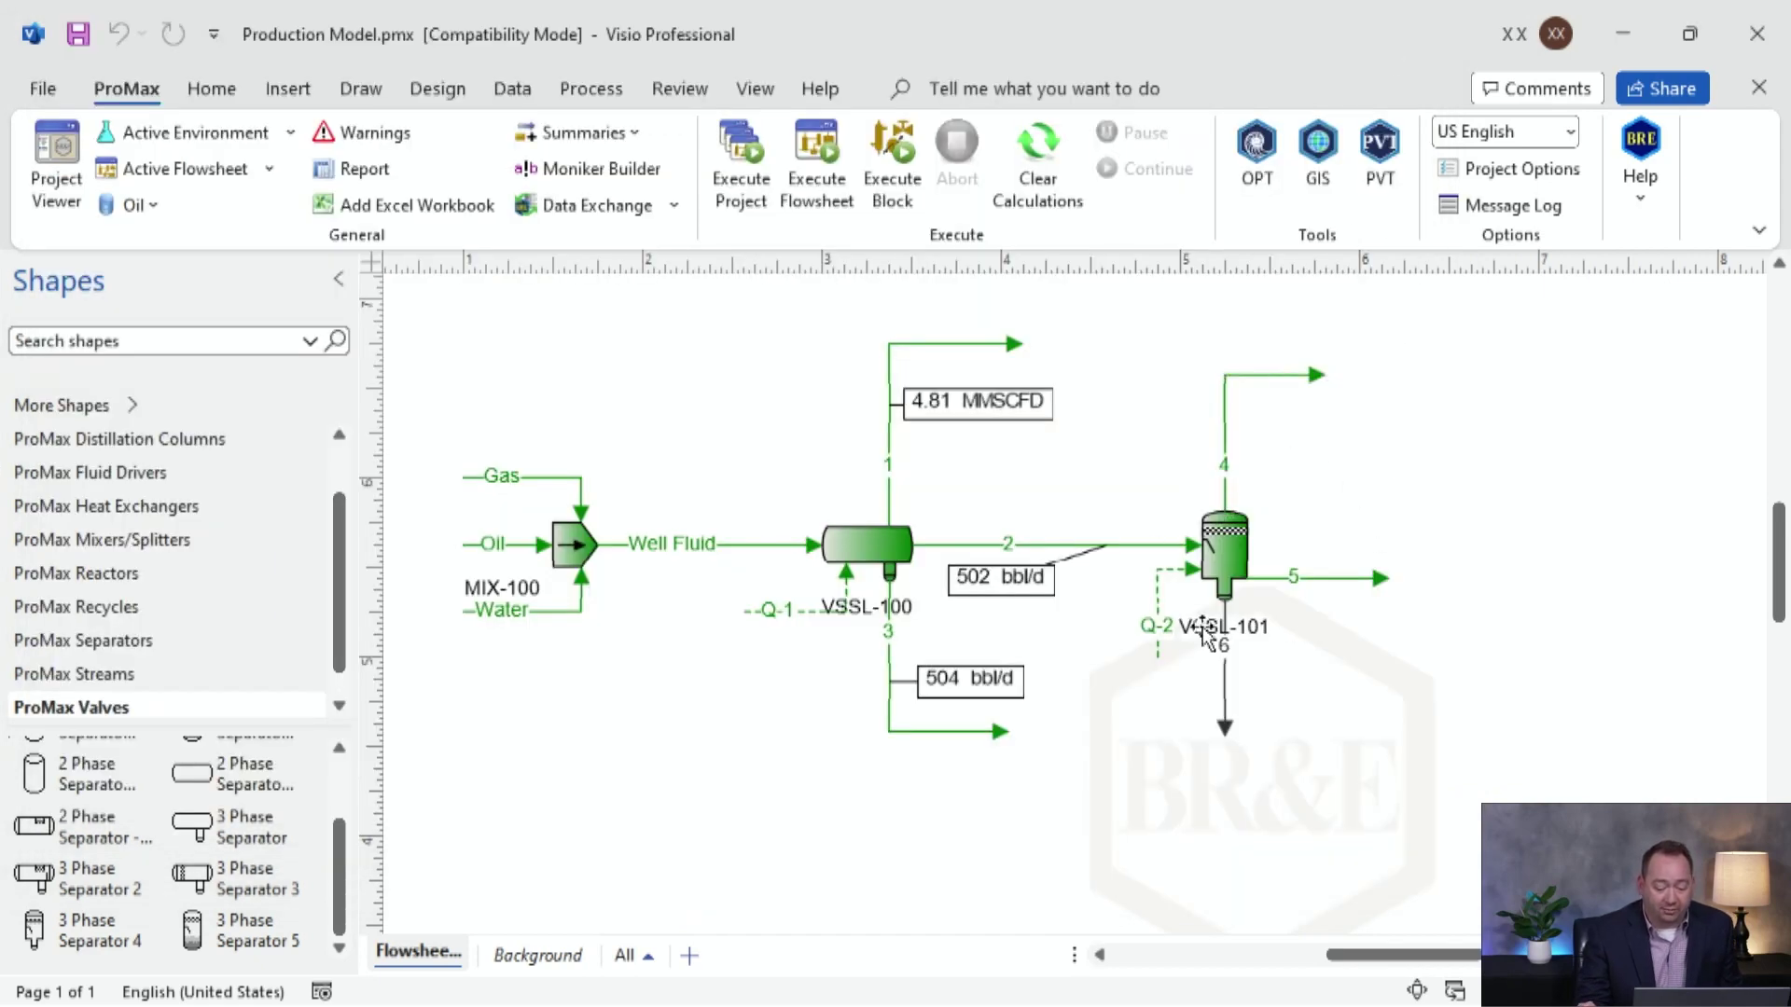
Extend stream 5 horizontally farther away from separator VSSL-101 to make room for another block.
{"action": "left_click_drag", "start_coordinate": [1348, 956], "coordinate": [1394, 958]}
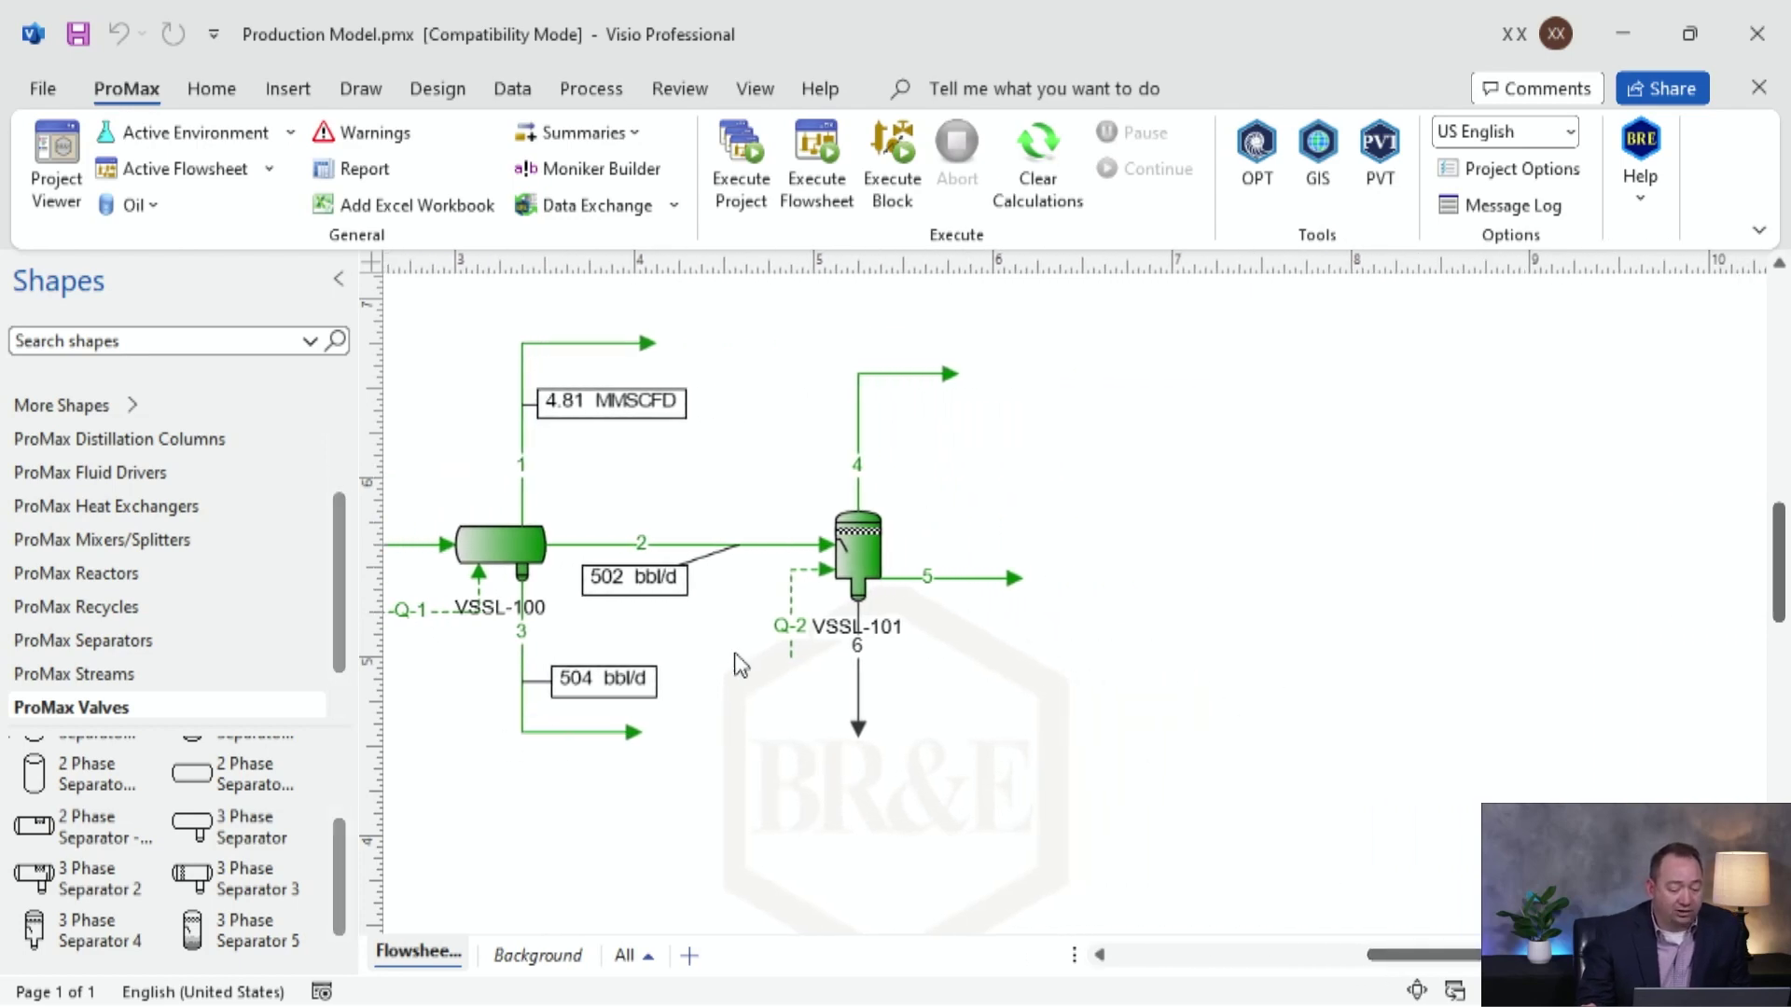
{"action": "left_click", "coordinate": [951, 579]}
{"action": "left_click_drag", "start_coordinate": [1023, 578], "coordinate": [1168, 635]}
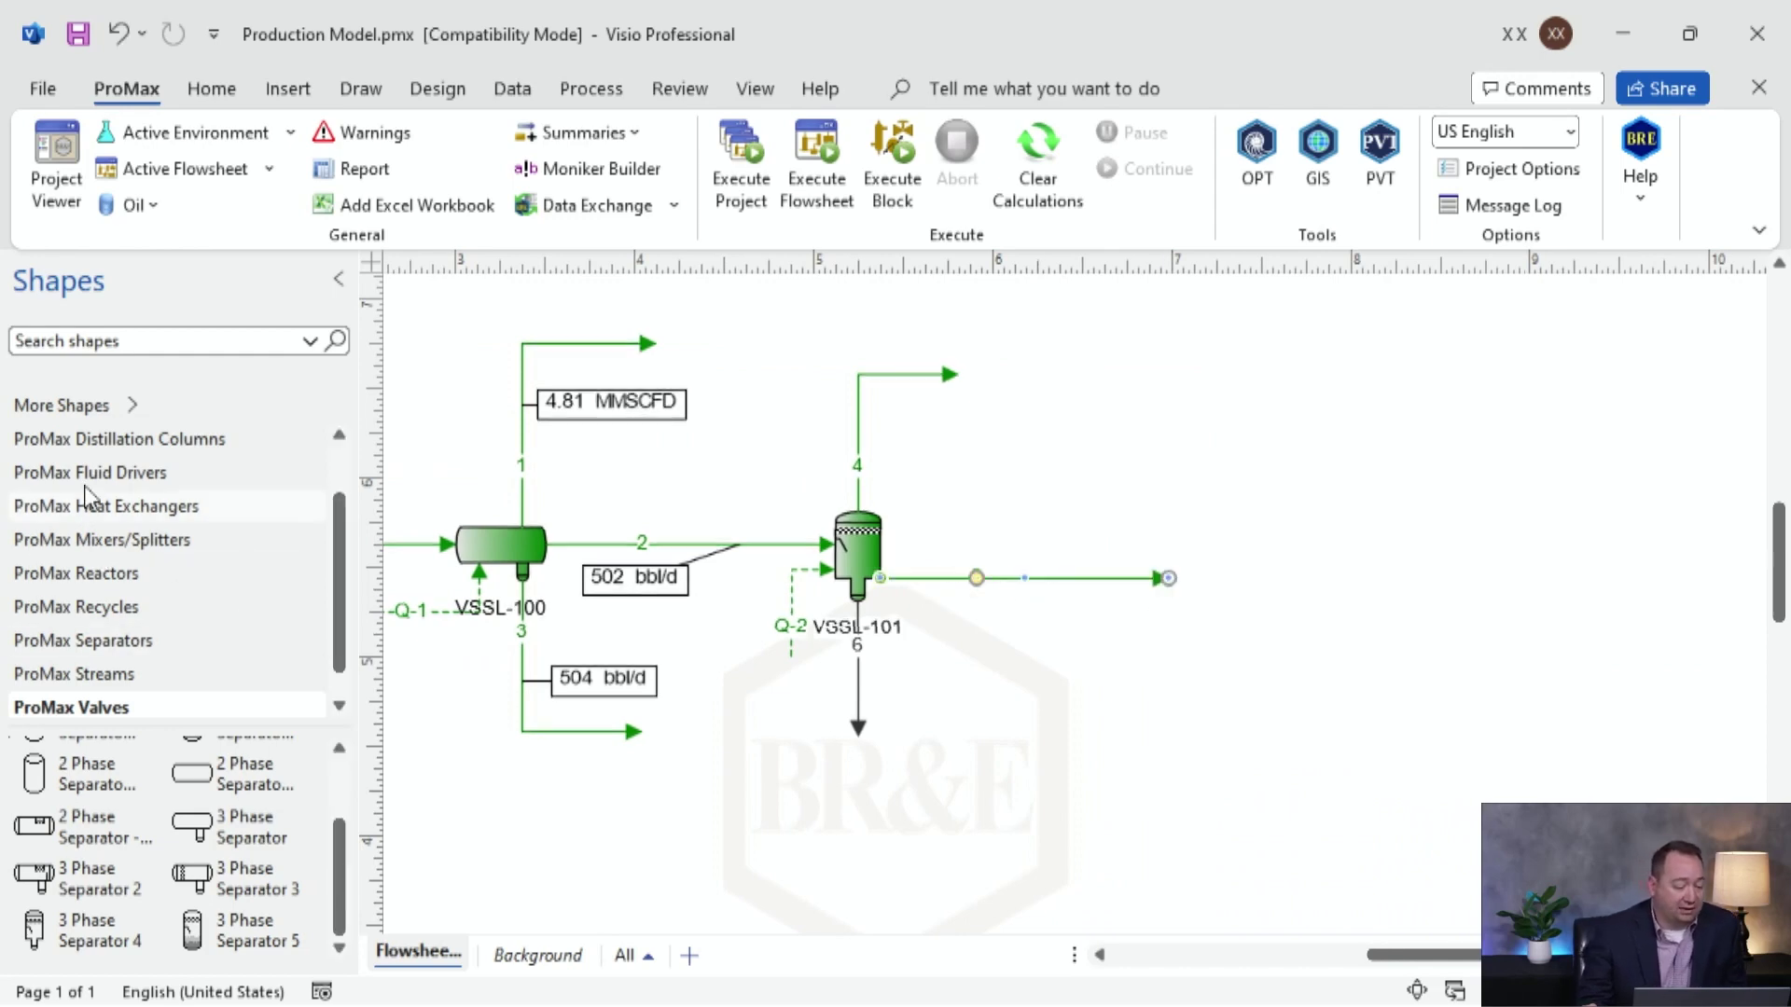
Place an AP-42 Tank Losses block from the auxiliary objects at the end of stream 5 as its inlet.
{"action": "scroll", "coordinate": [158, 509], "scroll_direction": "up", "scroll_amount": 1}
{"action": "left_click", "coordinate": [172, 507]}
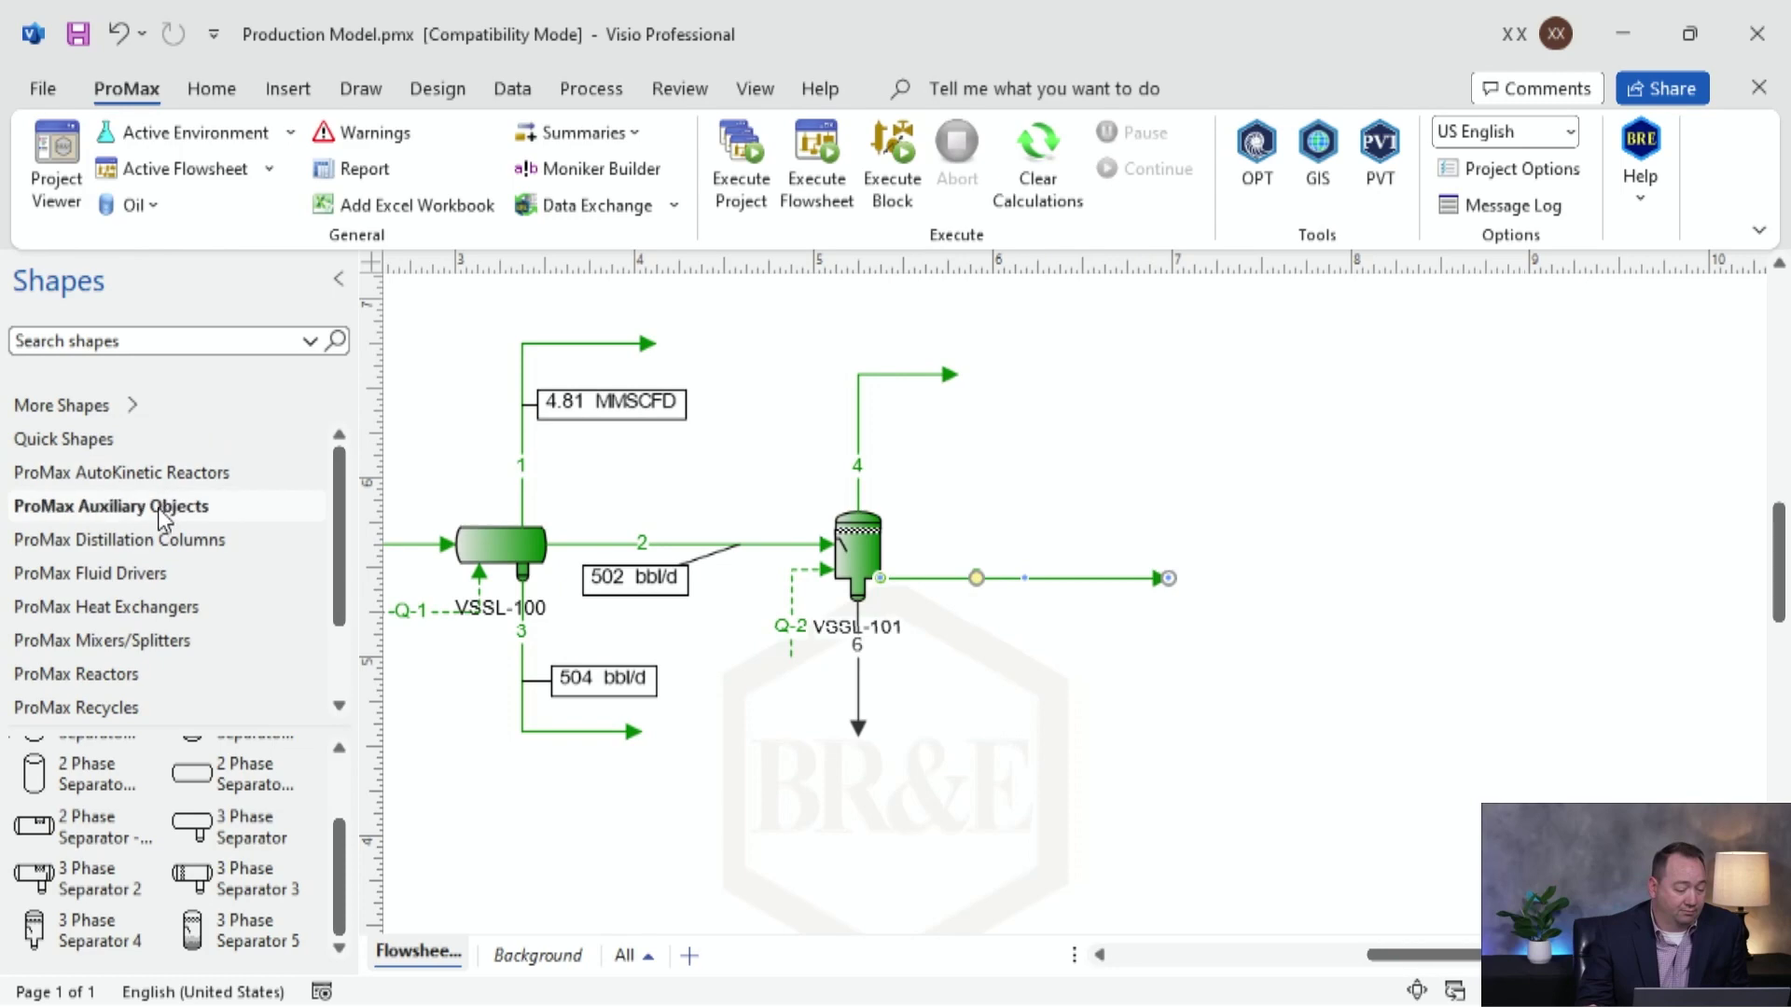
{"action": "scroll", "coordinate": [176, 508], "scroll_direction": "down", "scroll_amount": 2}
{"action": "scroll", "coordinate": [168, 886], "scroll_direction": "down", "scroll_amount": 2}
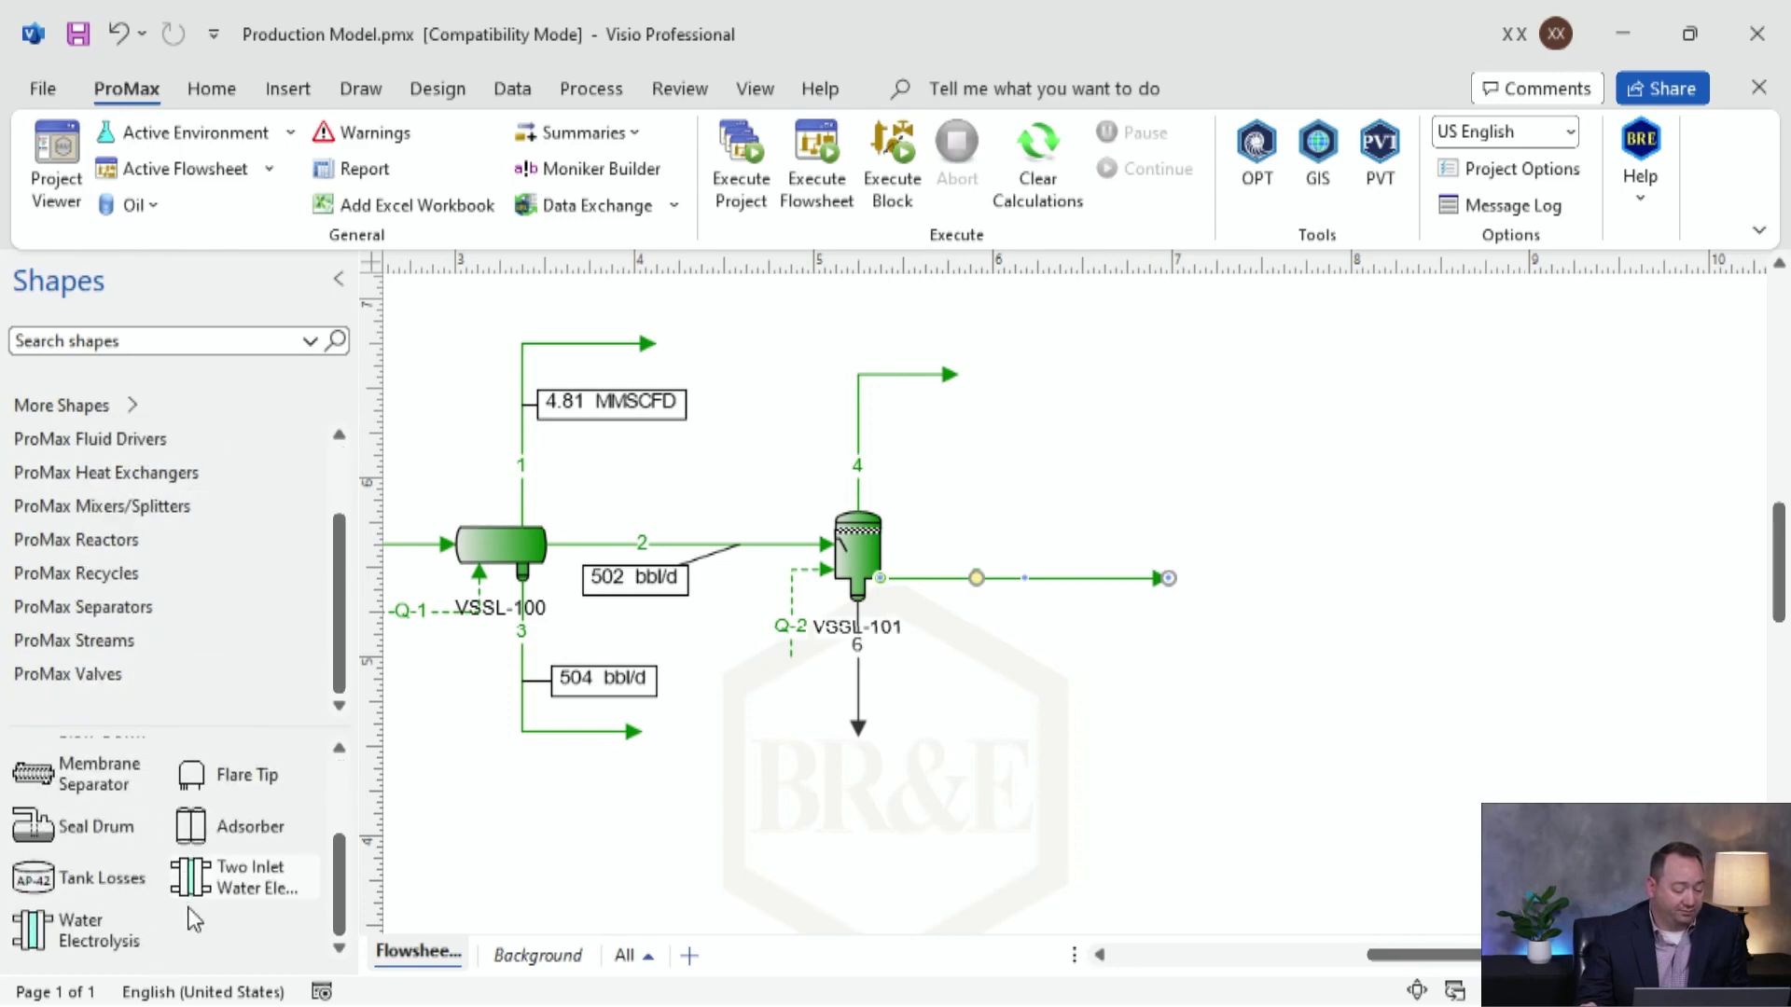
{"action": "left_click_drag", "start_coordinate": [34, 894], "coordinate": [1252, 591]}
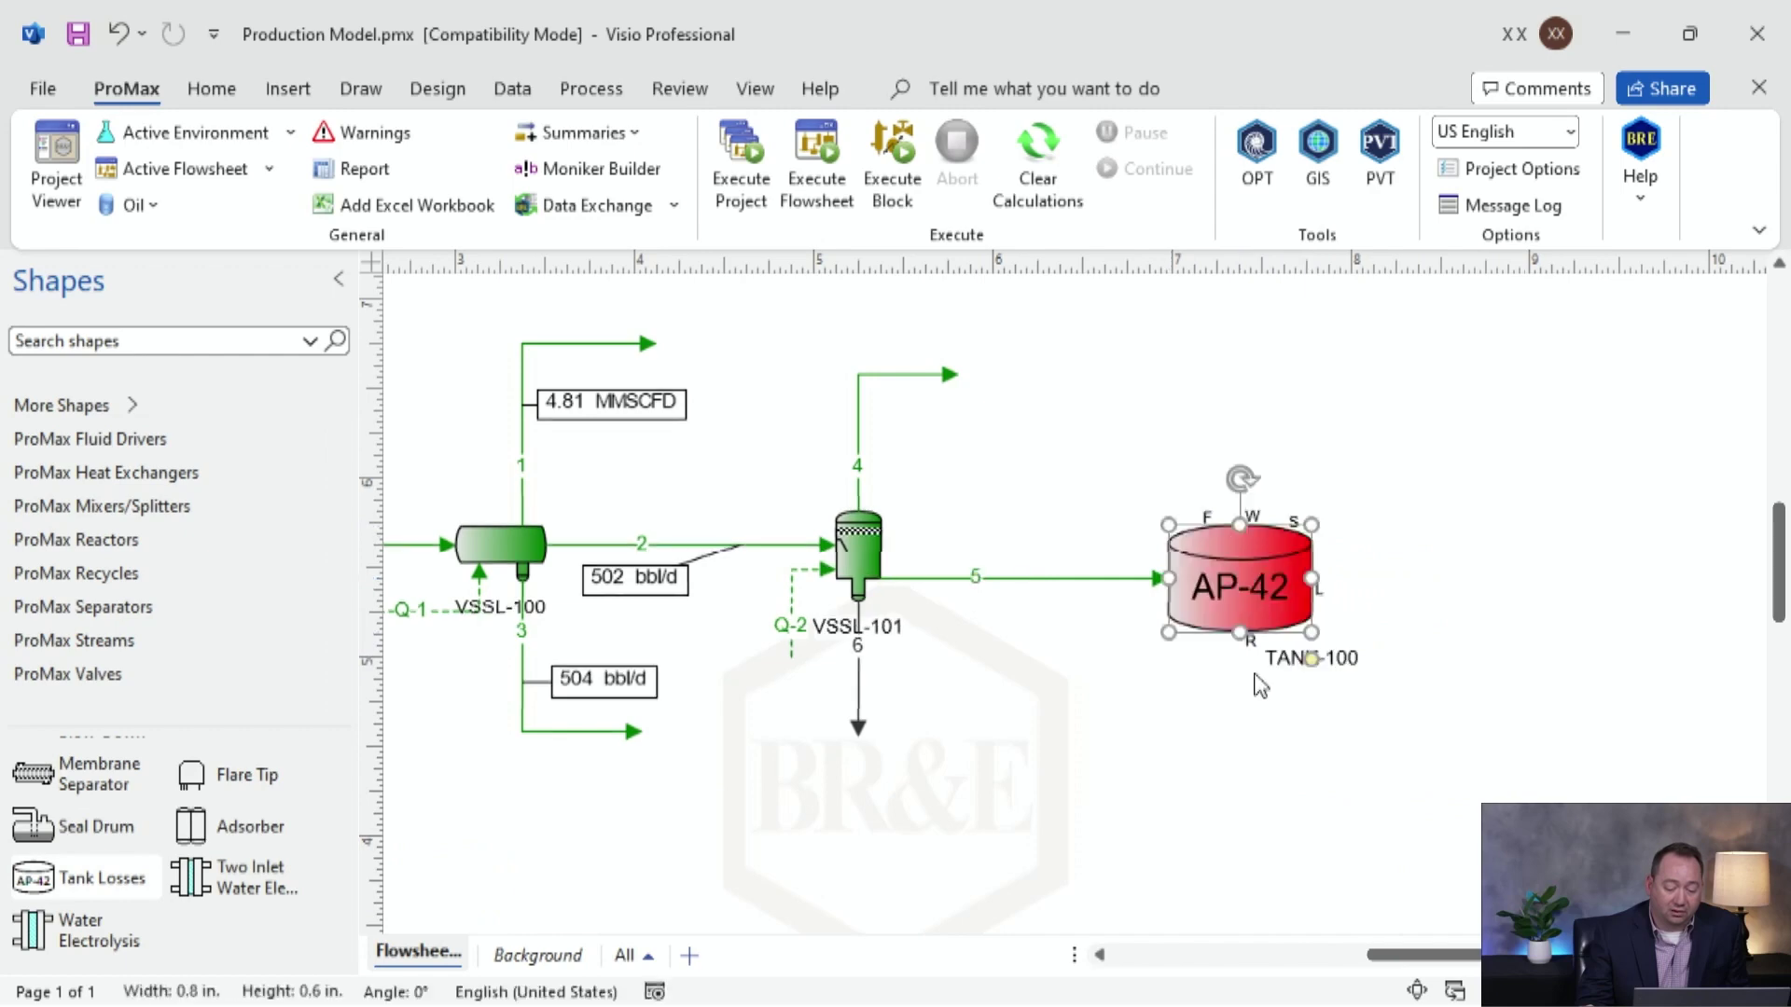
{"action": "left_click", "coordinate": [1230, 765]}
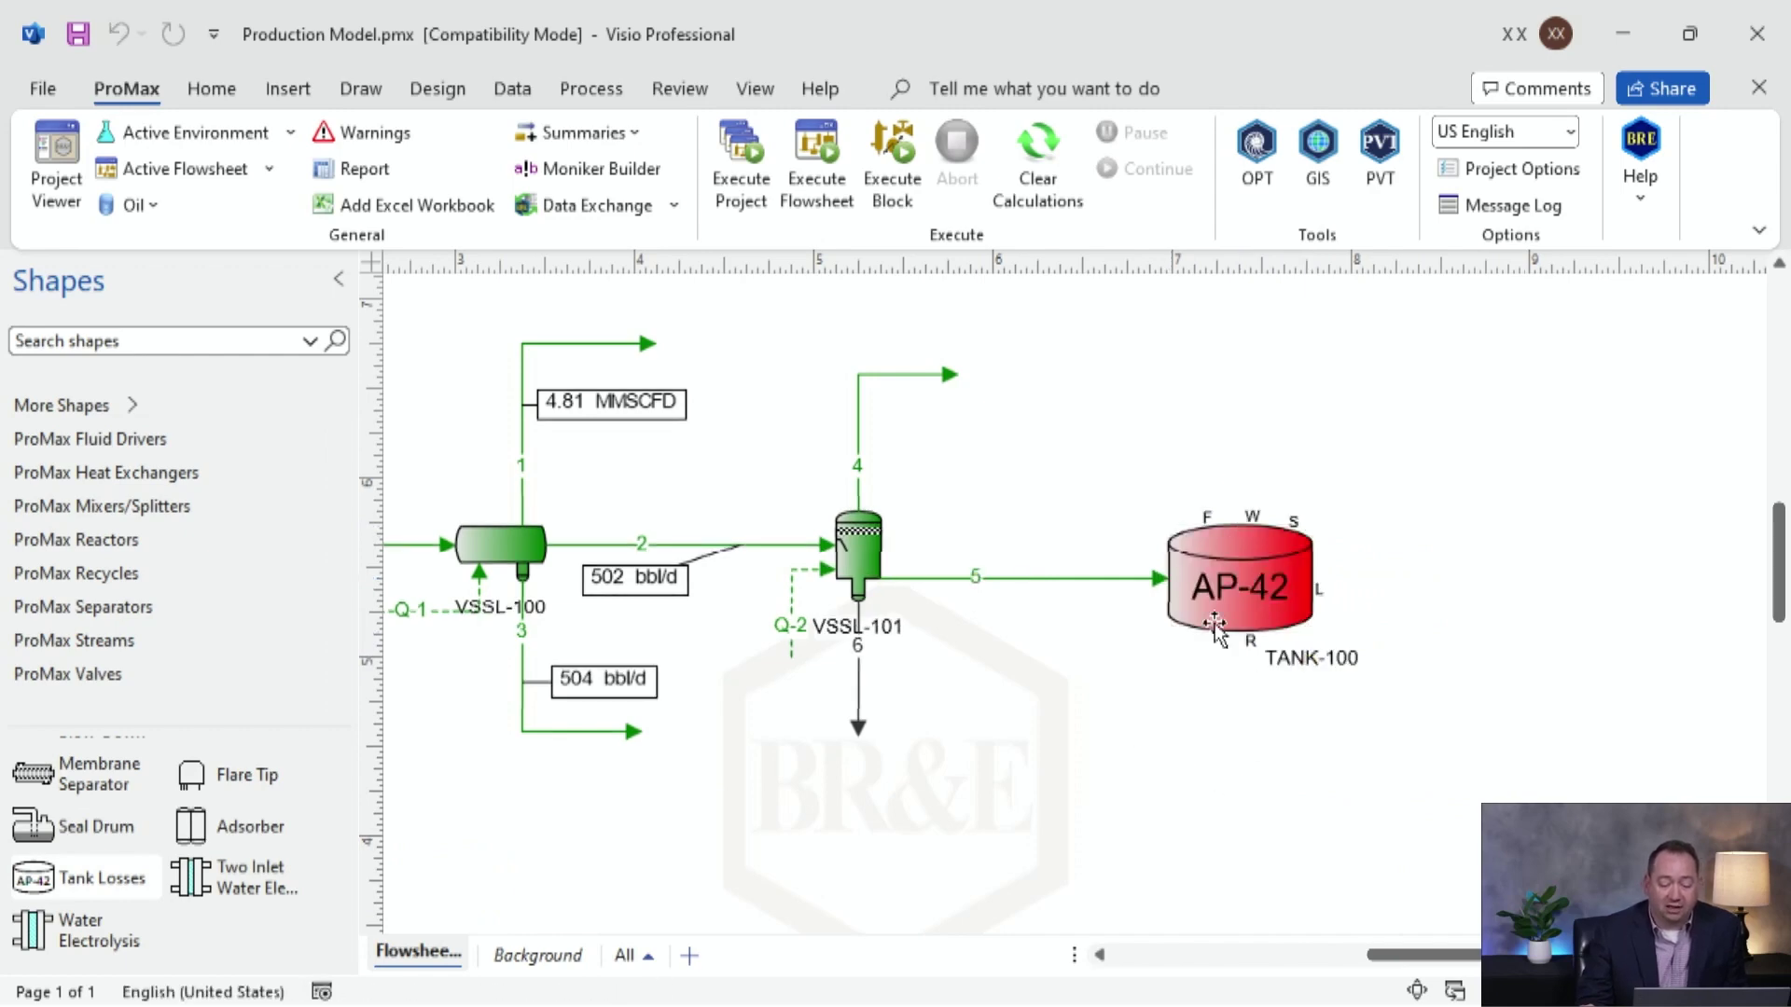
Draw separate outlet streams from the tank's flashing (F), working (W) and standing (S) connection points.
{"action": "right_click", "coordinate": [1266, 385]}
{"action": "left_click", "coordinate": [1284, 331]}
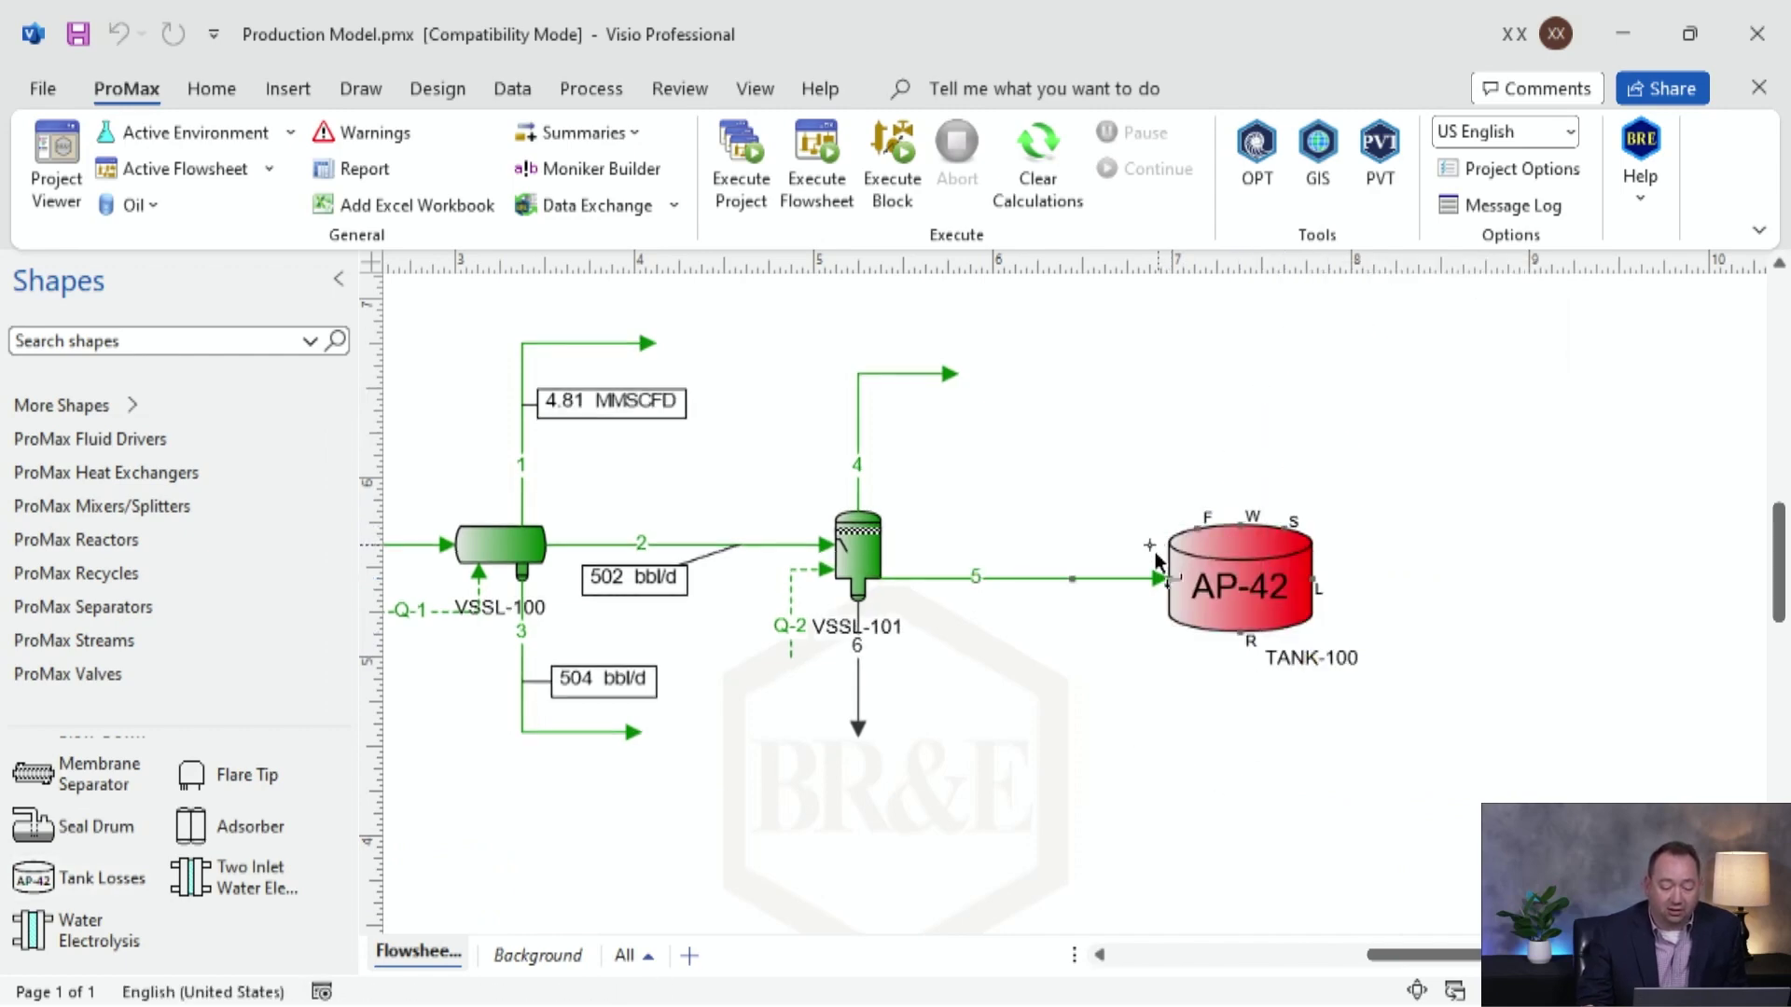
{"action": "left_click_drag", "start_coordinate": [1203, 525], "coordinate": [1419, 351]}
{"action": "right_click", "coordinate": [1375, 412]}
{"action": "left_click", "coordinate": [1395, 365]}
{"action": "left_click_drag", "start_coordinate": [1241, 519], "coordinate": [1399, 386]}
{"action": "right_click", "coordinate": [1379, 459]}
{"action": "key", "text": "Escape"}
{"action": "left_click_drag", "start_coordinate": [1286, 527], "coordinate": [1397, 432]}
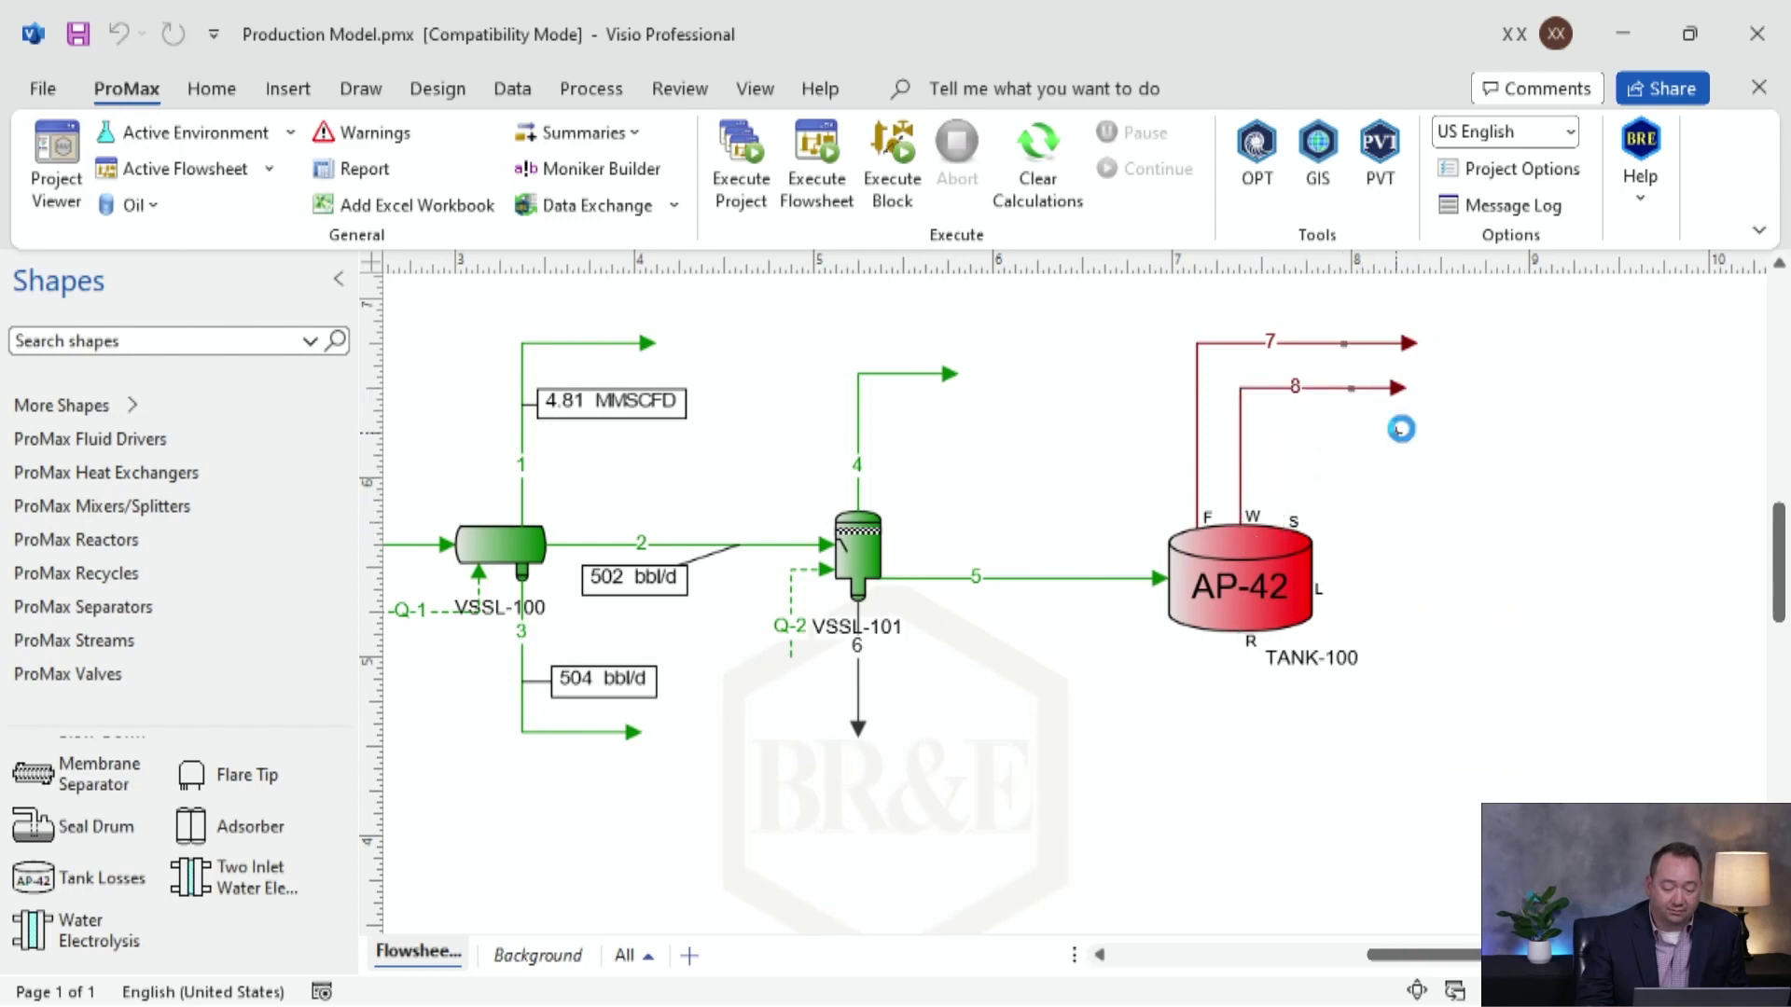
Draw an outlet stream from the tank's residual (R) connection point, running below the tank.
{"action": "right_click", "coordinate": [1202, 778]}
{"action": "left_click", "coordinate": [1223, 904]}
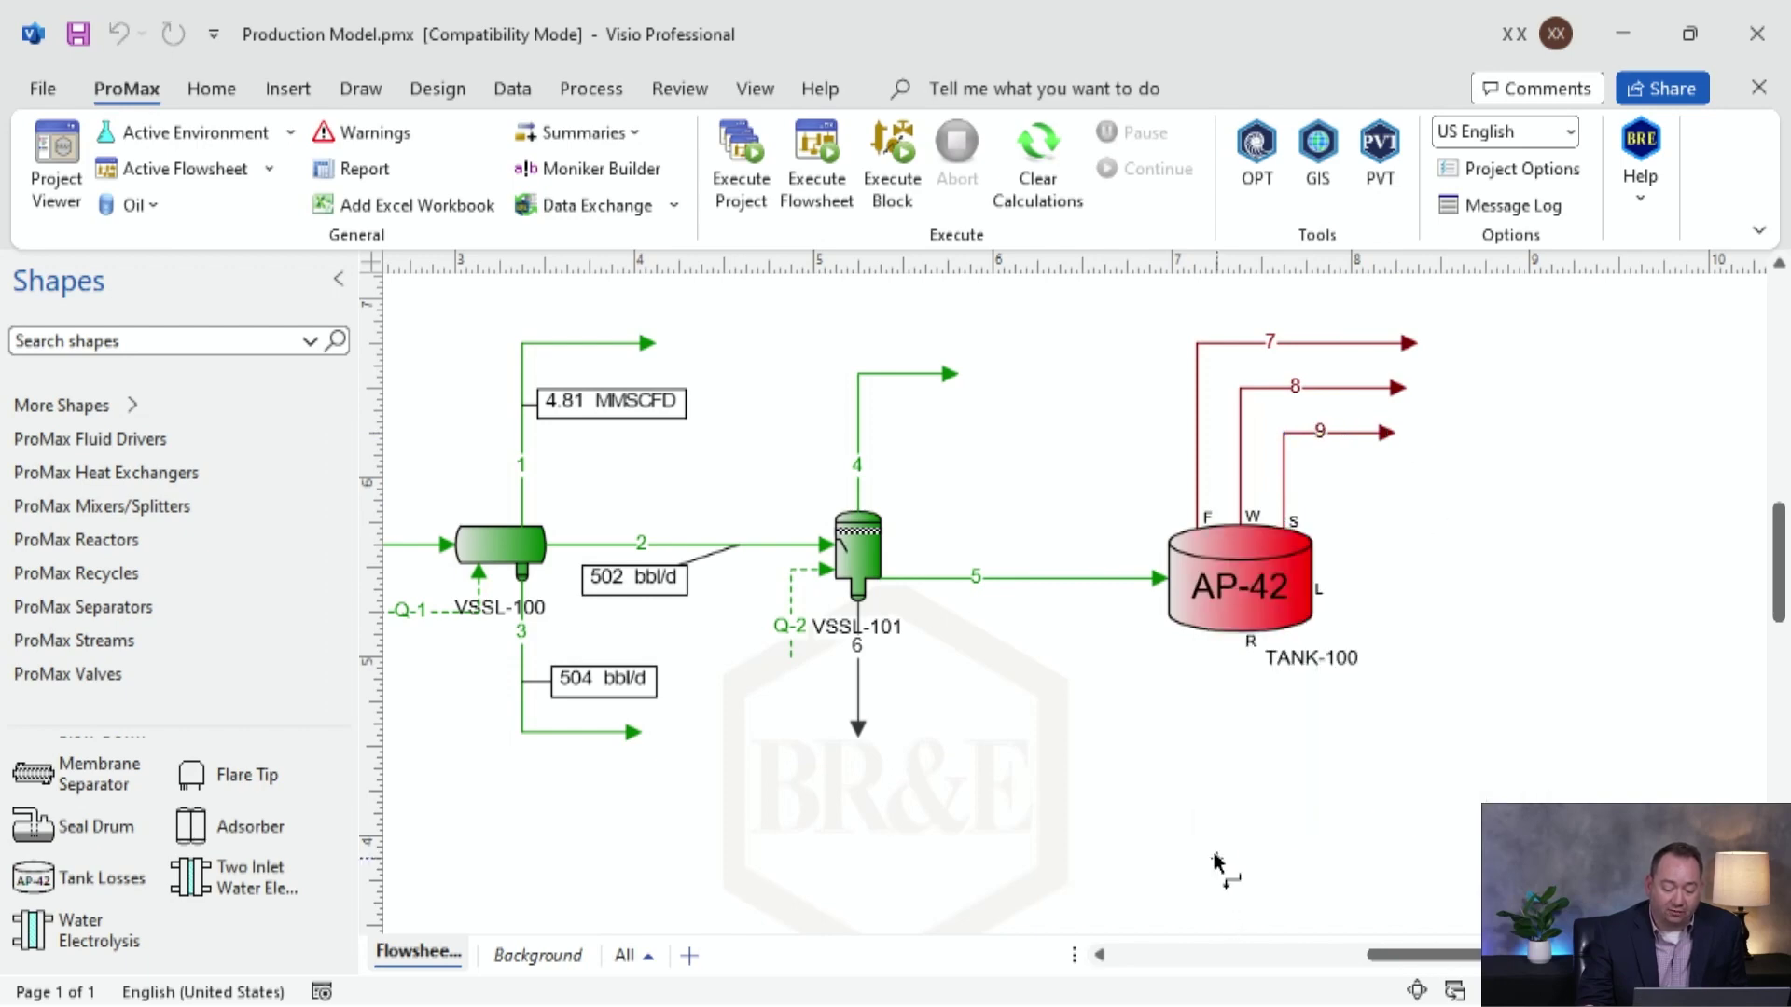
{"action": "left_click_drag", "start_coordinate": [1250, 637], "coordinate": [1429, 748]}
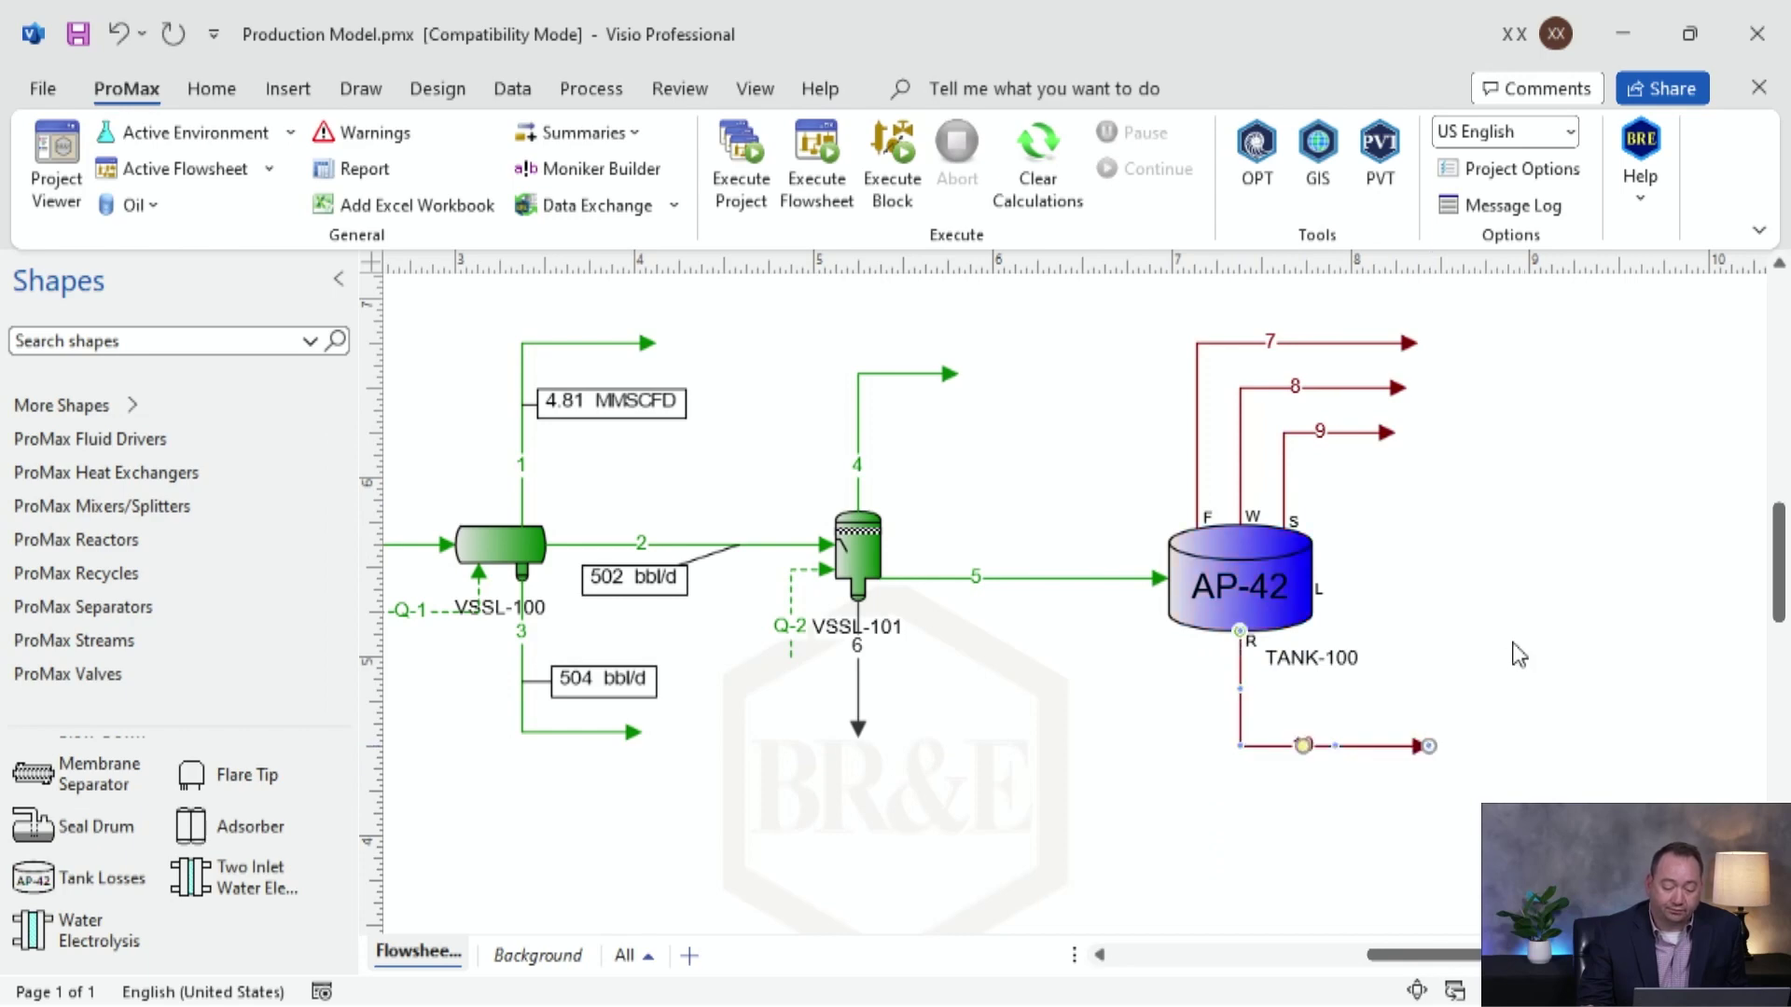
In TANK-100's process data, set shell length to 12 ft, shell diameter to 8 ft and number of storage tanks to 8.
{"action": "double_click", "coordinate": [1265, 562]}
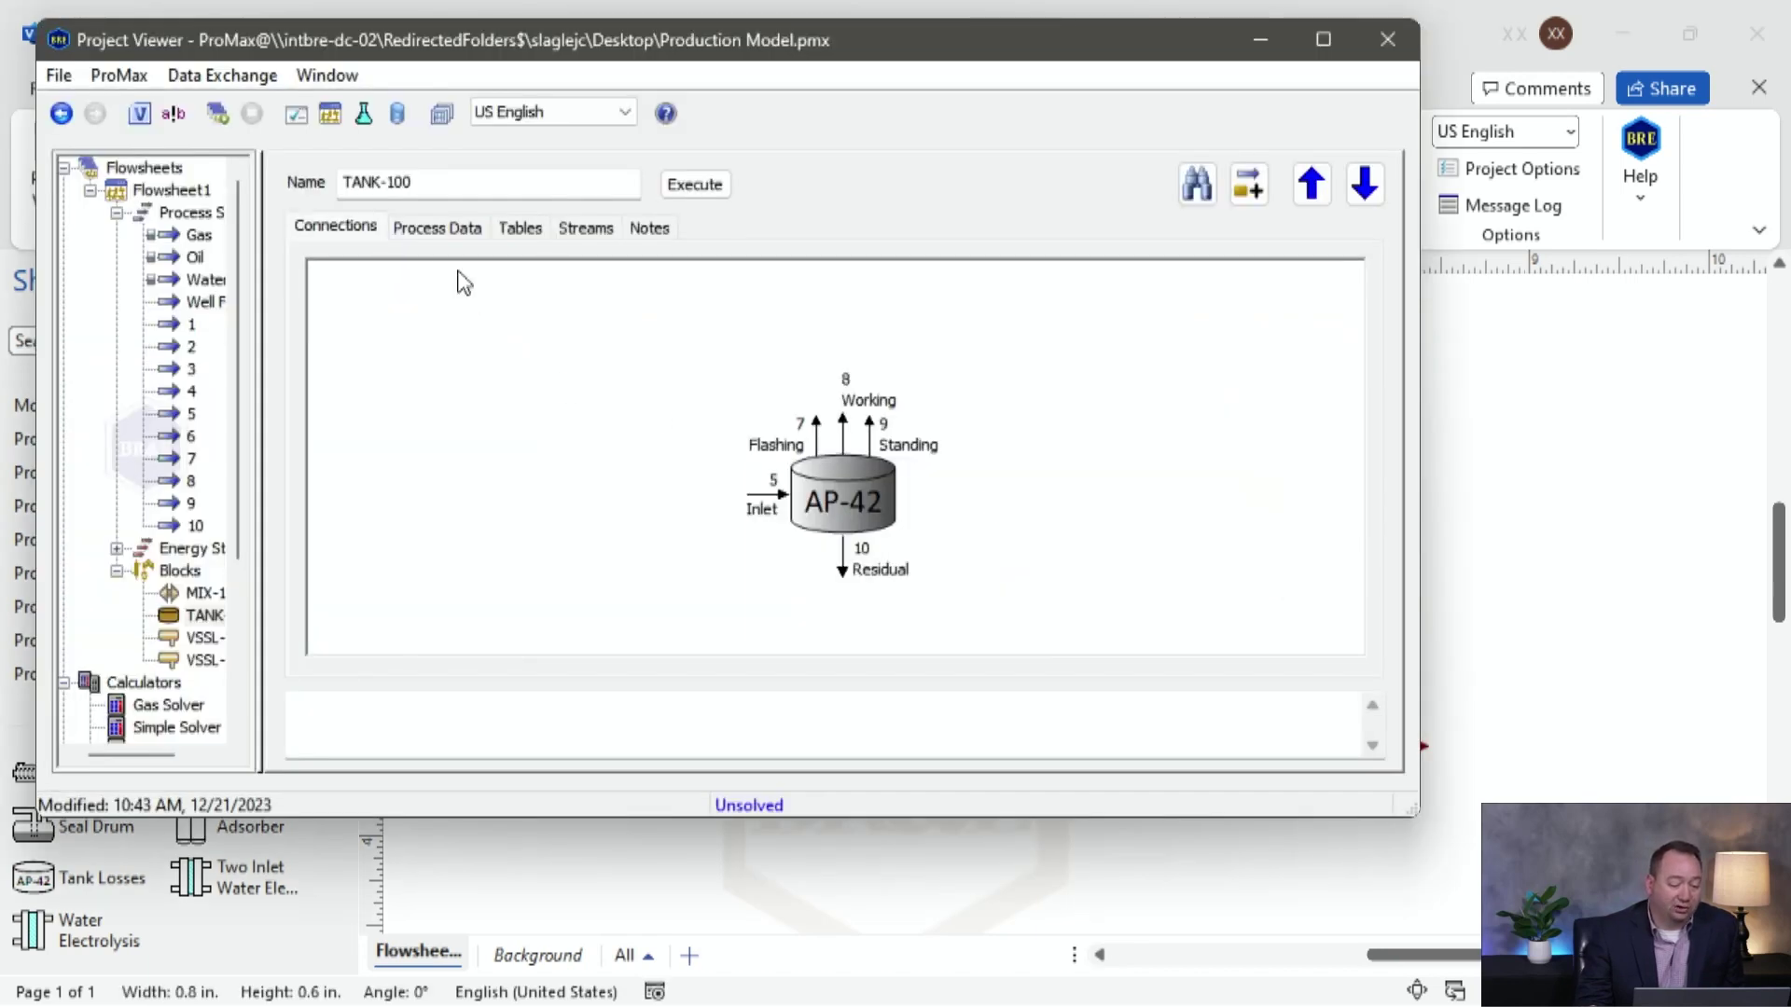
{"action": "left_click", "coordinate": [455, 235]}
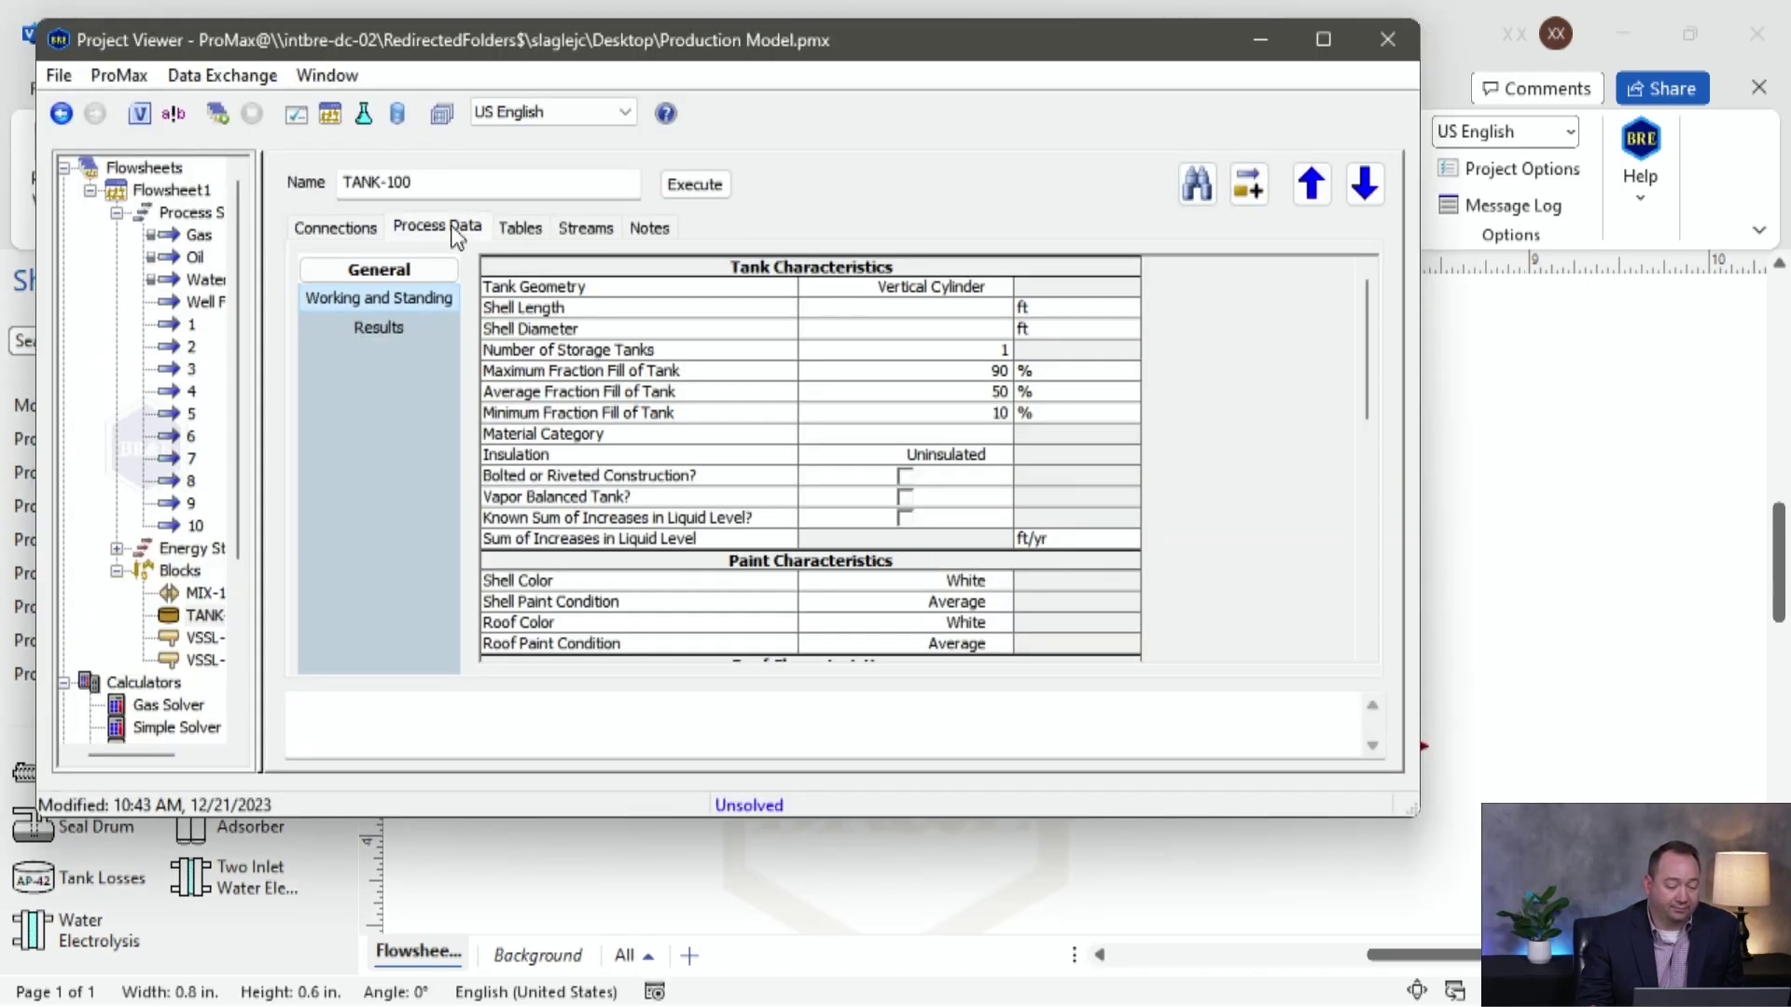
{"action": "left_click", "coordinate": [877, 308]}
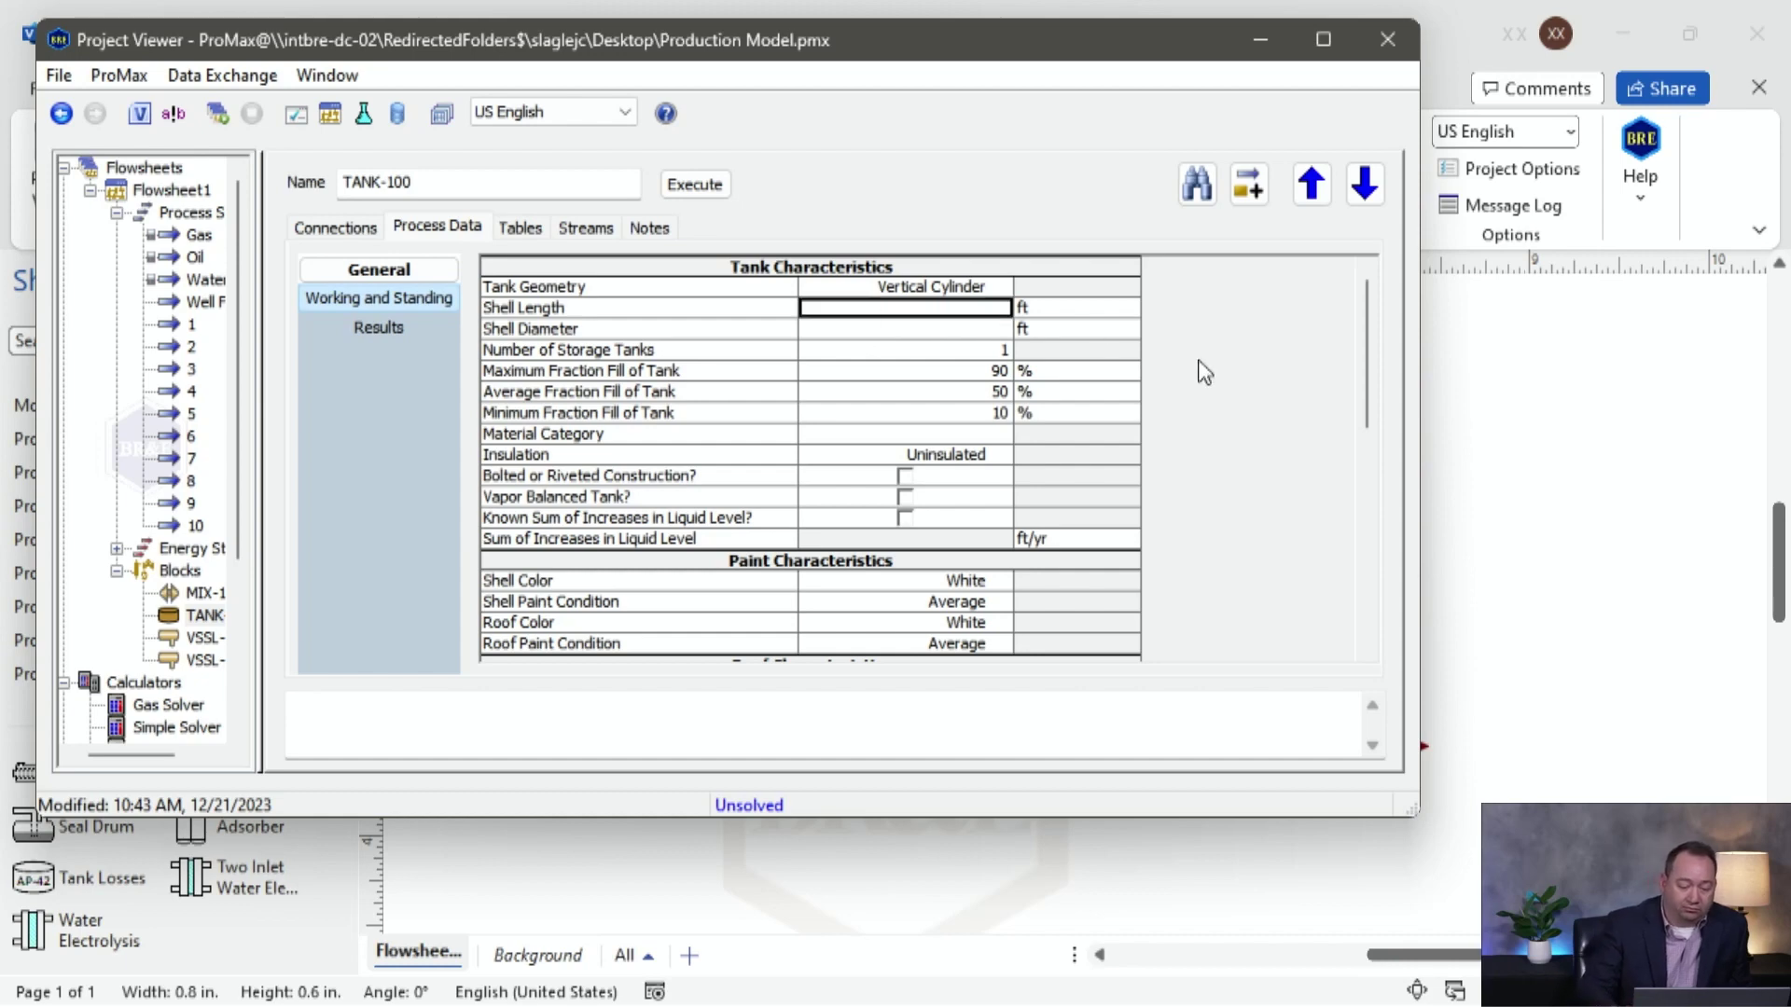
{"action": "type", "text": "2"}
{"action": "key", "text": "Return"}
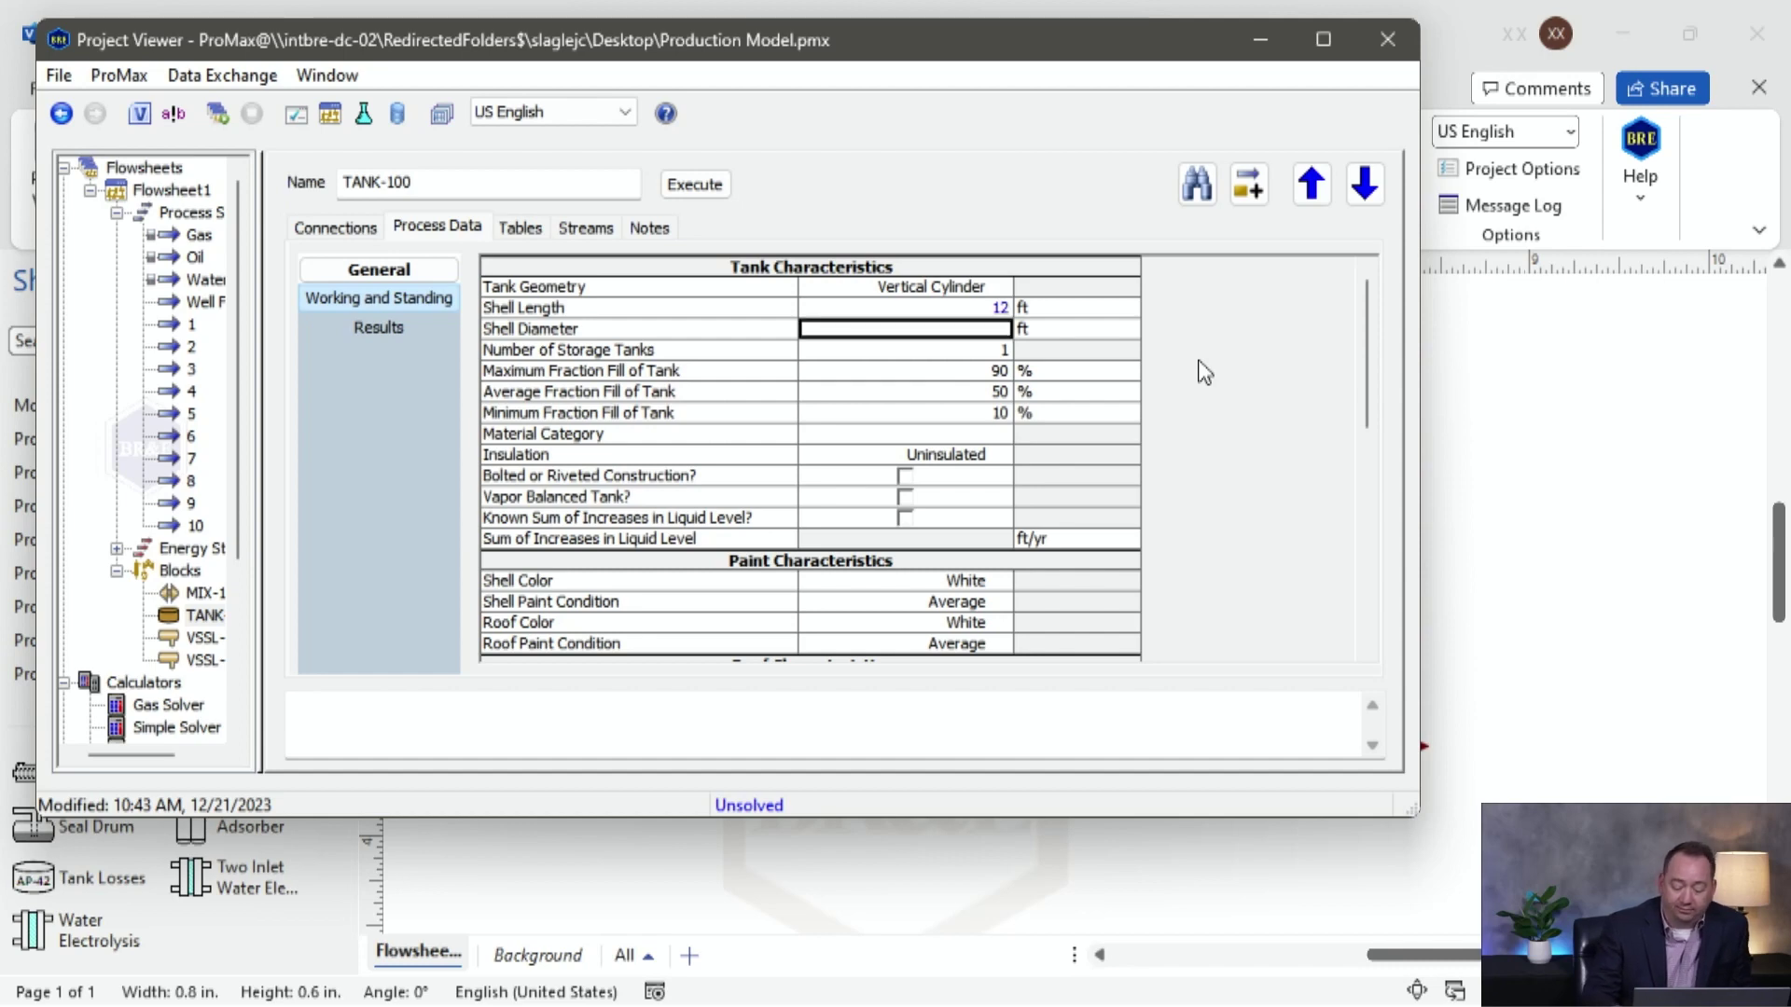
{"action": "type", "text": "8"}
{"action": "key", "text": "Return"}
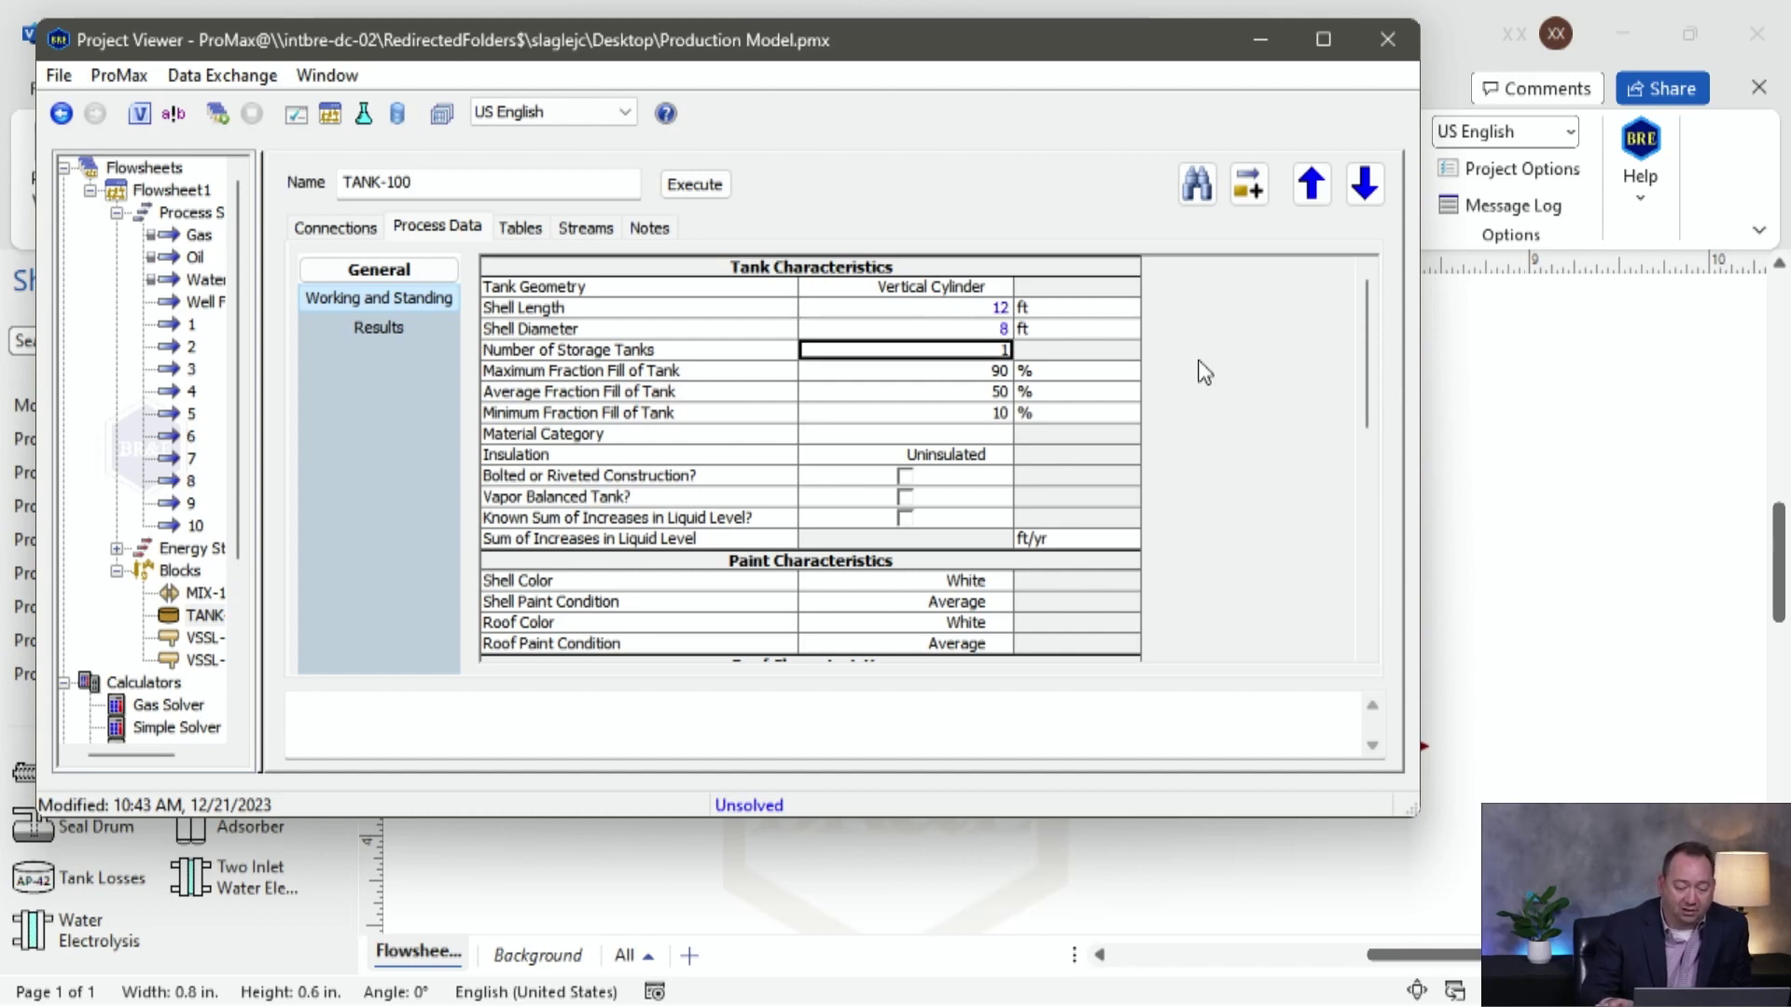
{"action": "type", "text": "8"}
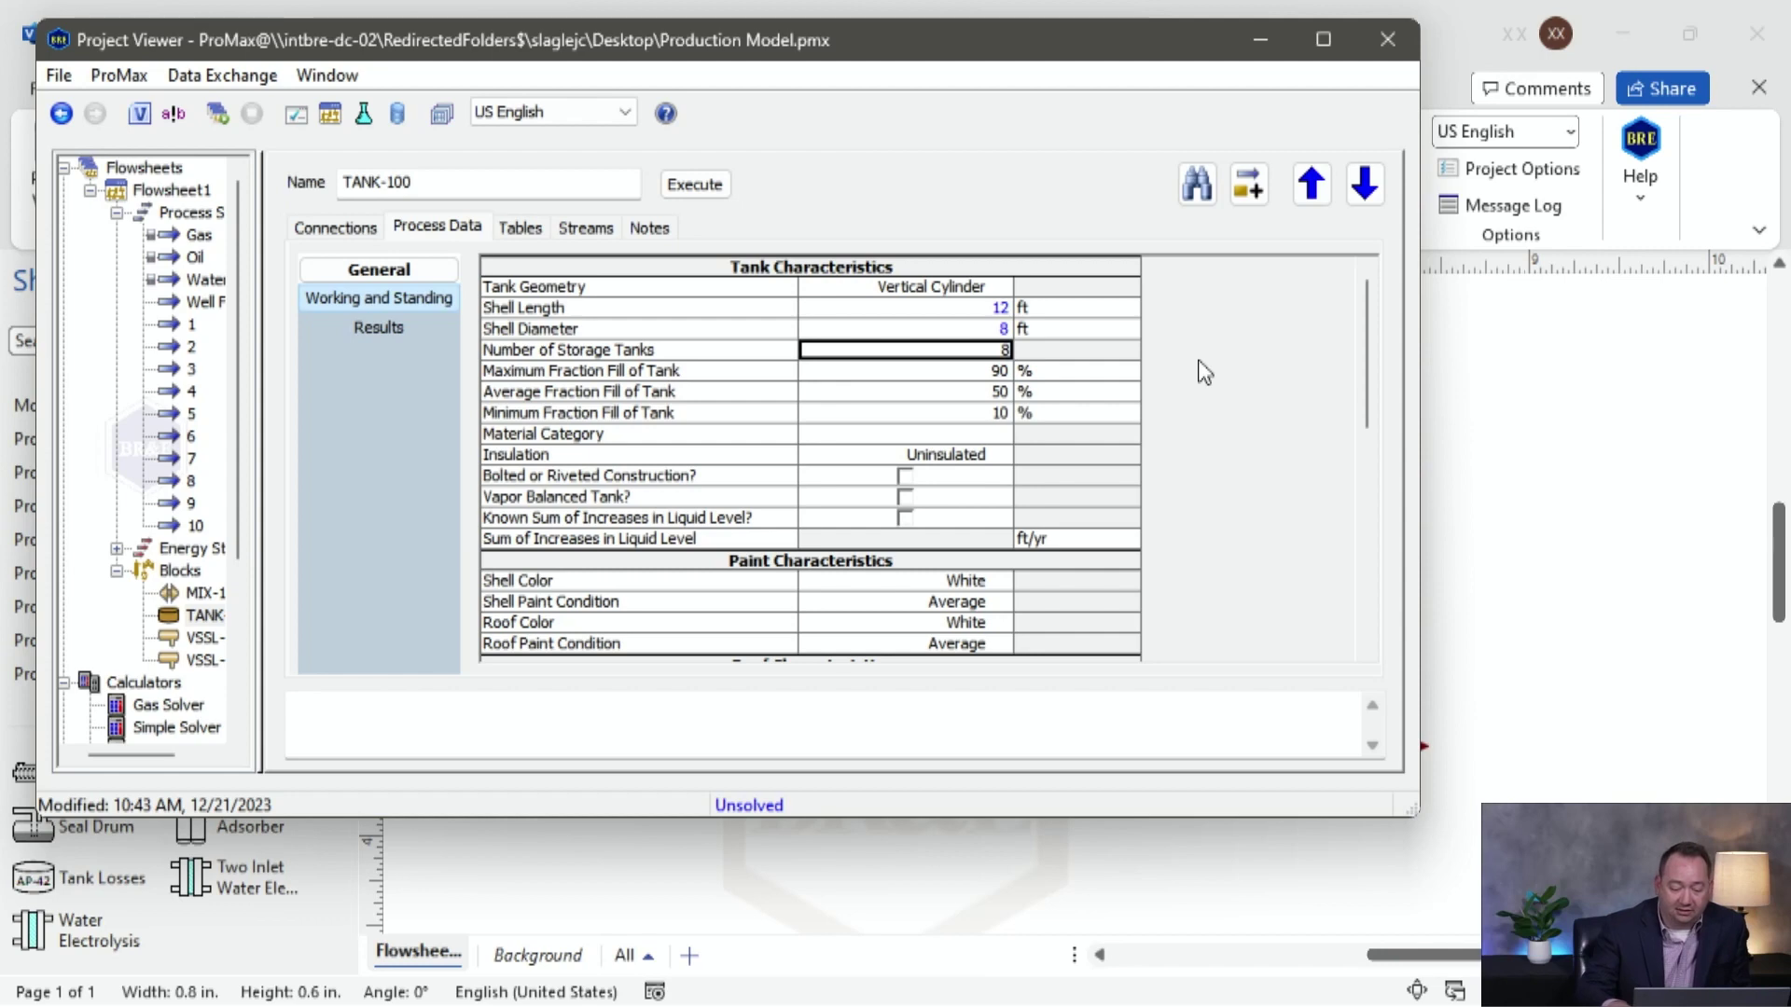
{"action": "key", "text": "Return"}
Set the tank's material category to Light Organics.
{"action": "left_click", "coordinate": [1000, 433]}
{"action": "left_click", "coordinate": [946, 459]}
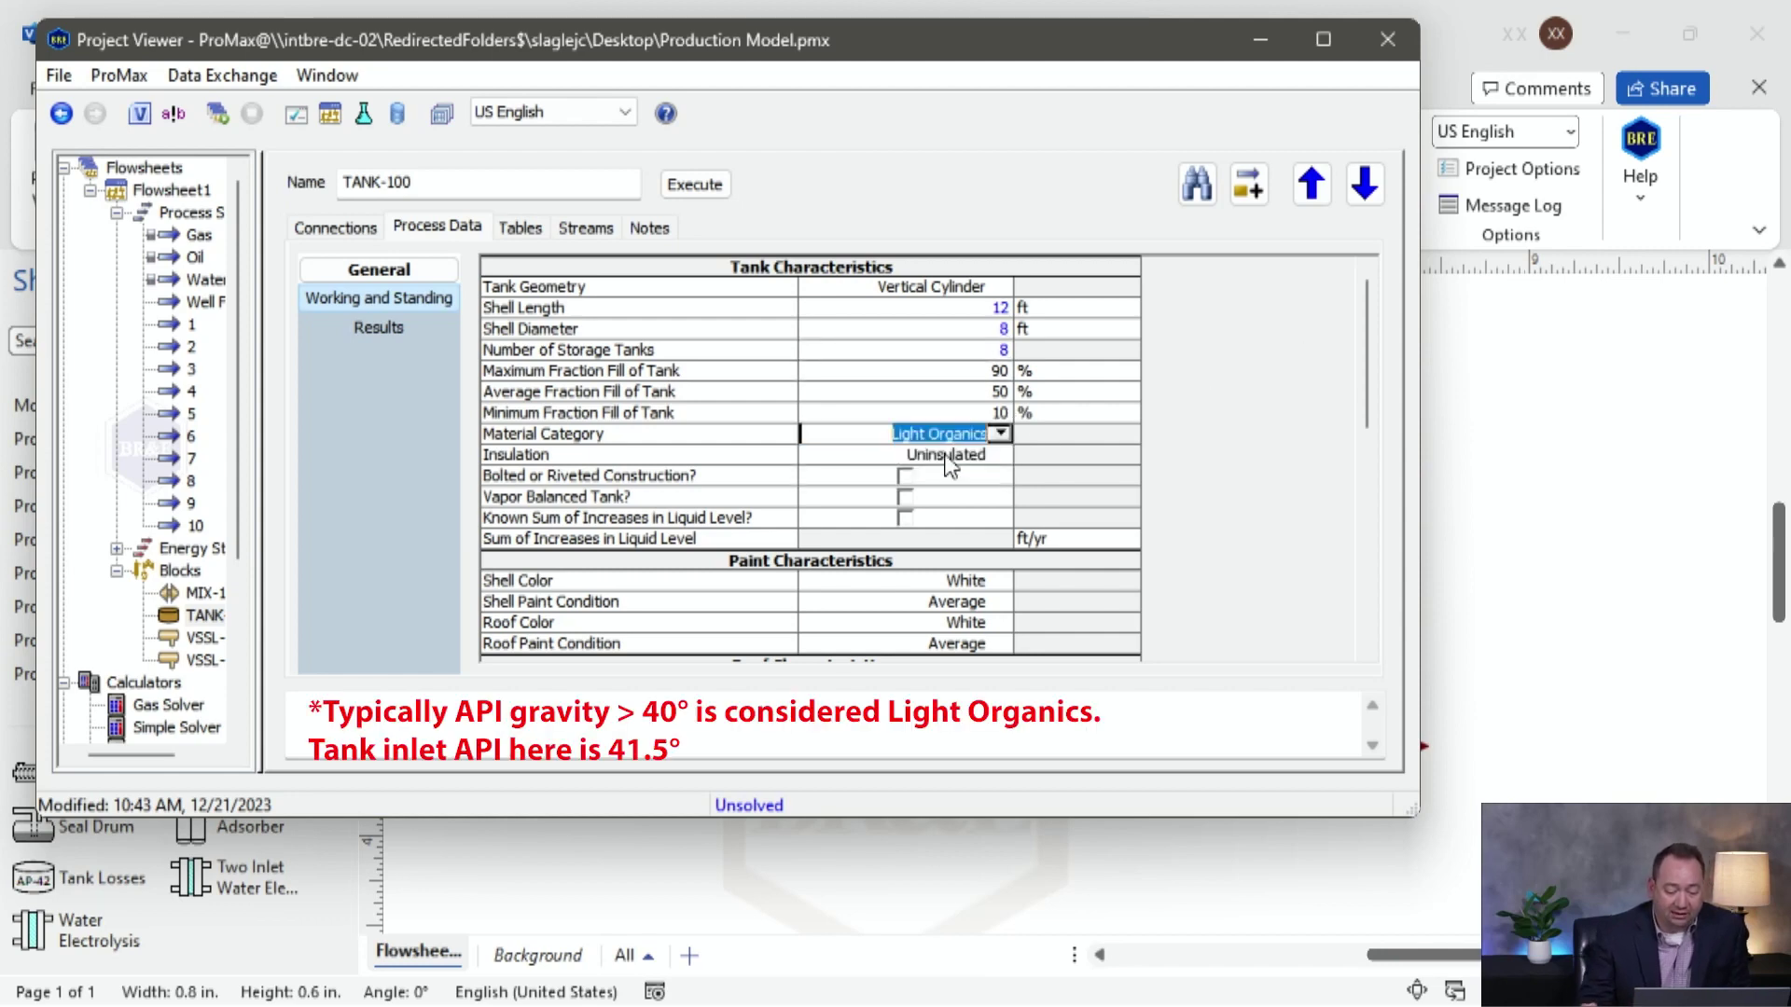
{"action": "left_click", "coordinate": [946, 457]}
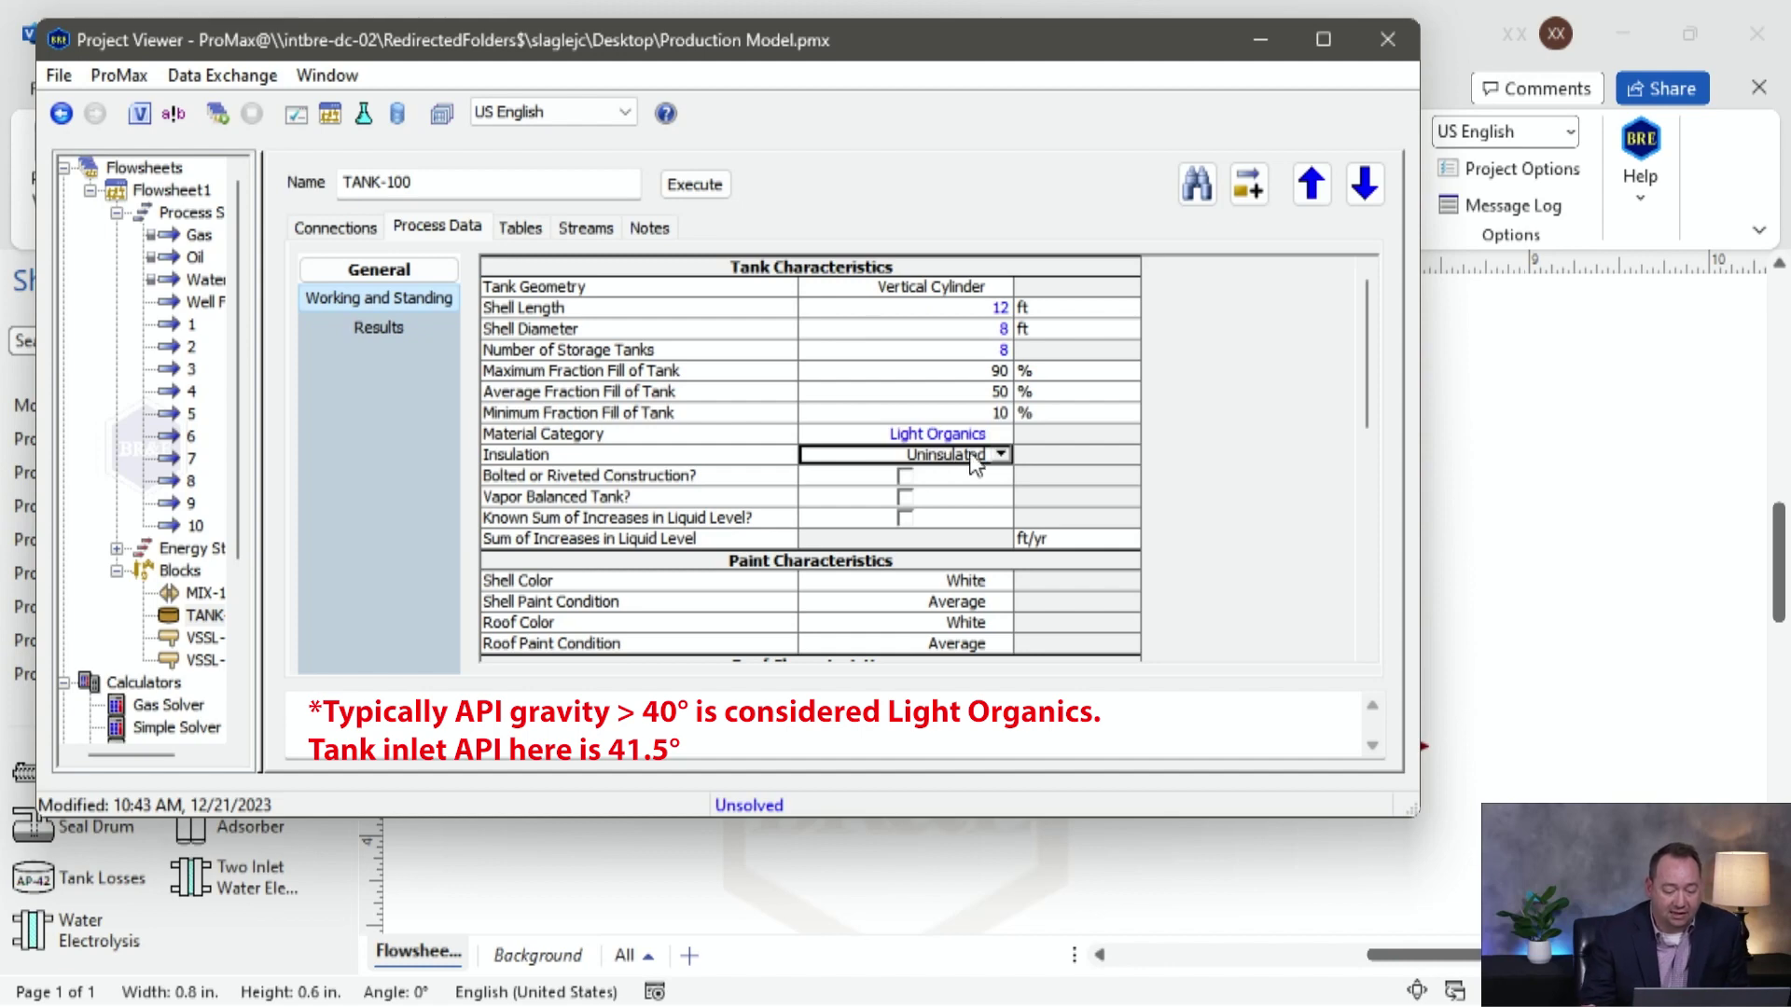
Set the tank conditions location to Midland, TX.
{"action": "scroll", "coordinate": [1152, 481], "scroll_direction": "down", "scroll_amount": 3}
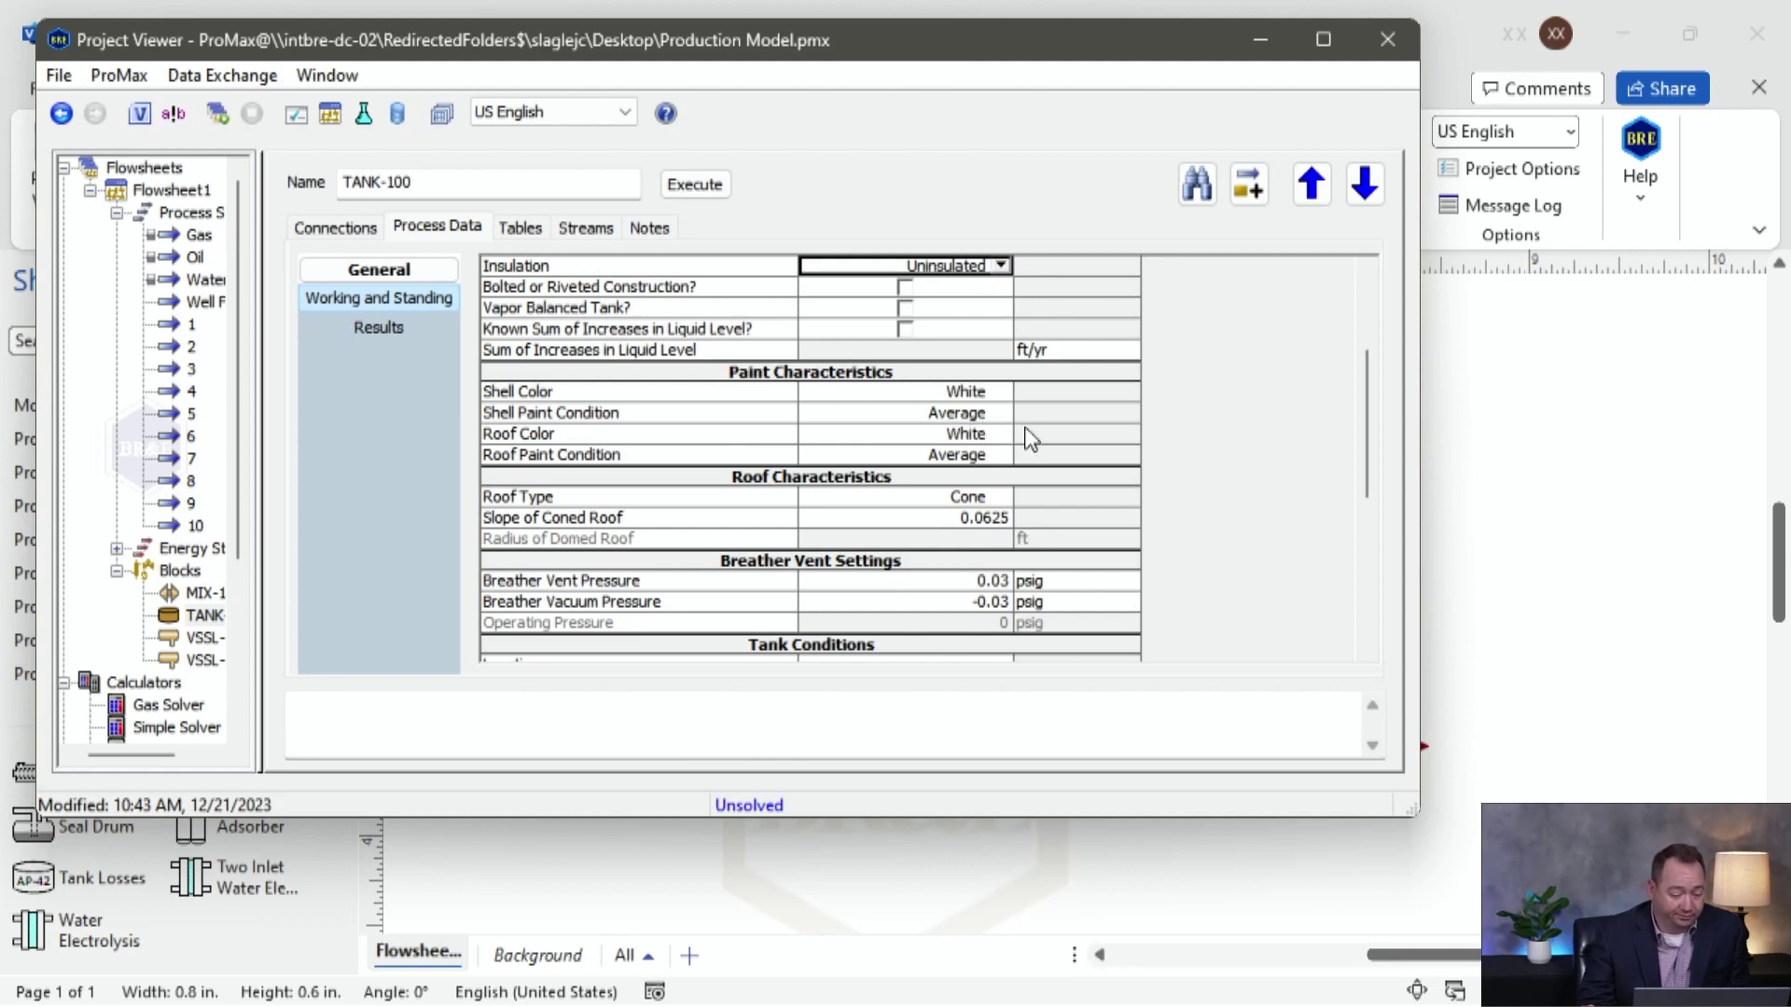
{"action": "scroll", "coordinate": [1030, 437], "scroll_direction": "down", "scroll_amount": 2}
{"action": "scroll", "coordinate": [1035, 433], "scroll_direction": "down", "scroll_amount": 1}
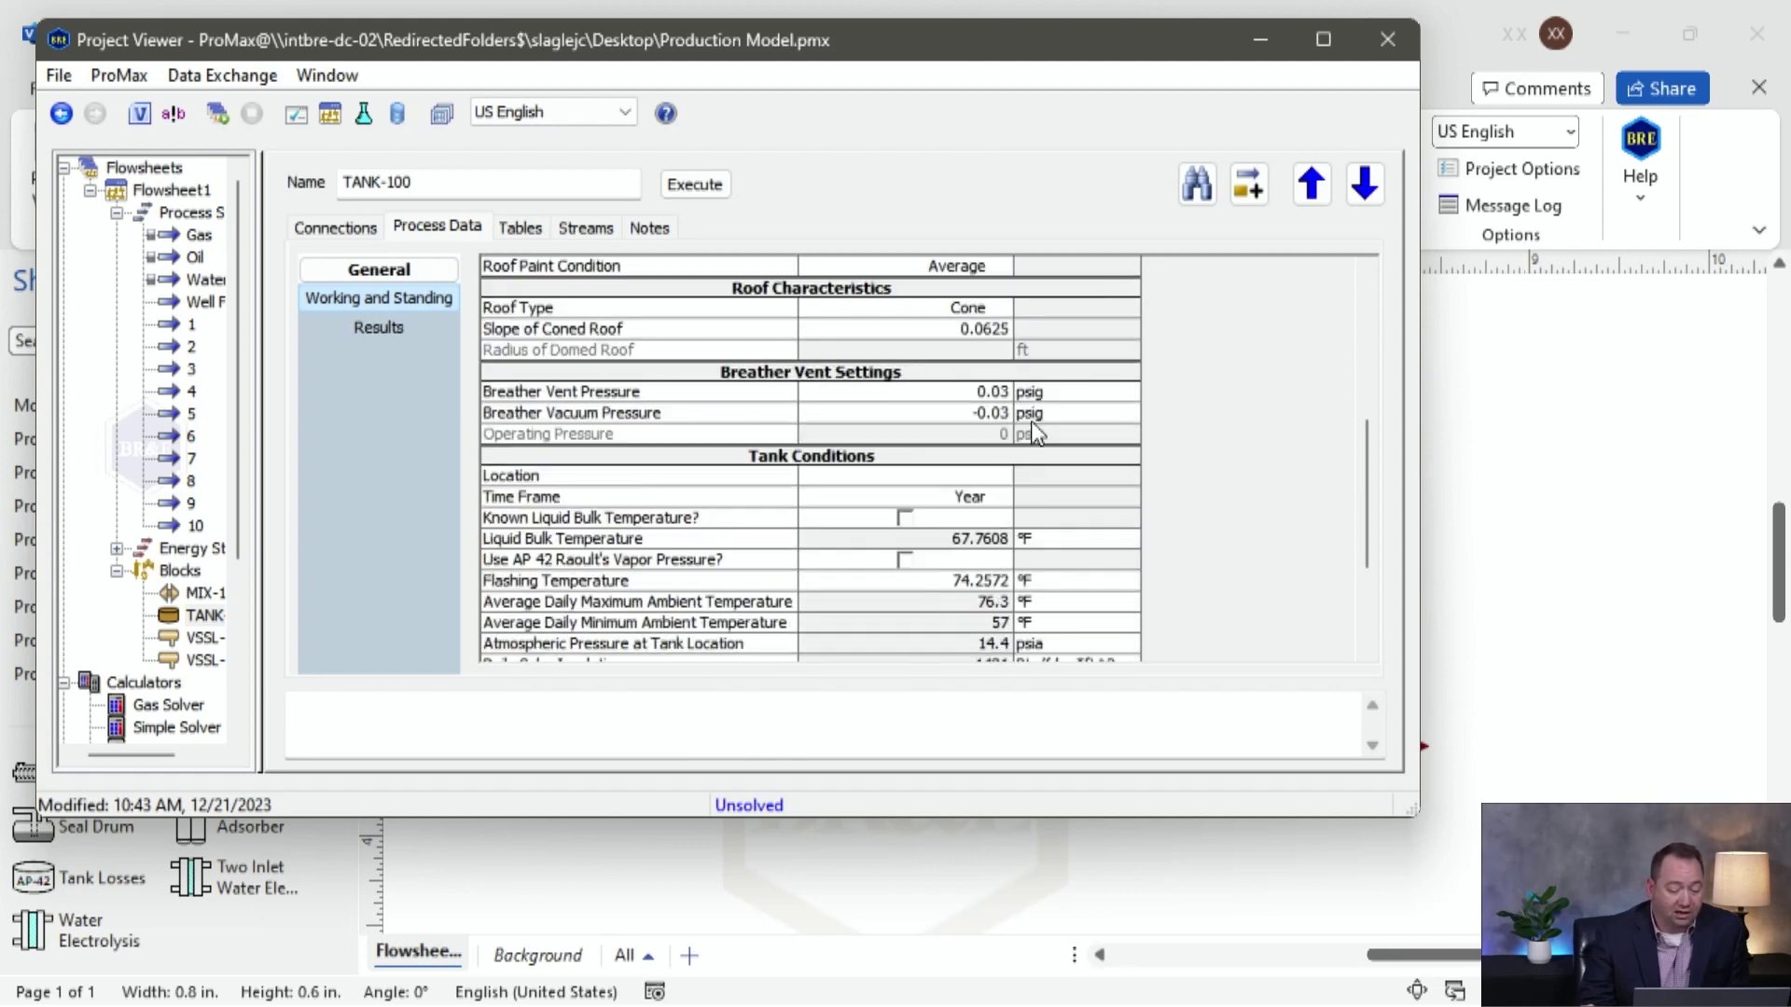
{"action": "left_click", "coordinate": [1009, 478]}
{"action": "left_click_drag", "start_coordinate": [999, 508], "coordinate": [1001, 578]}
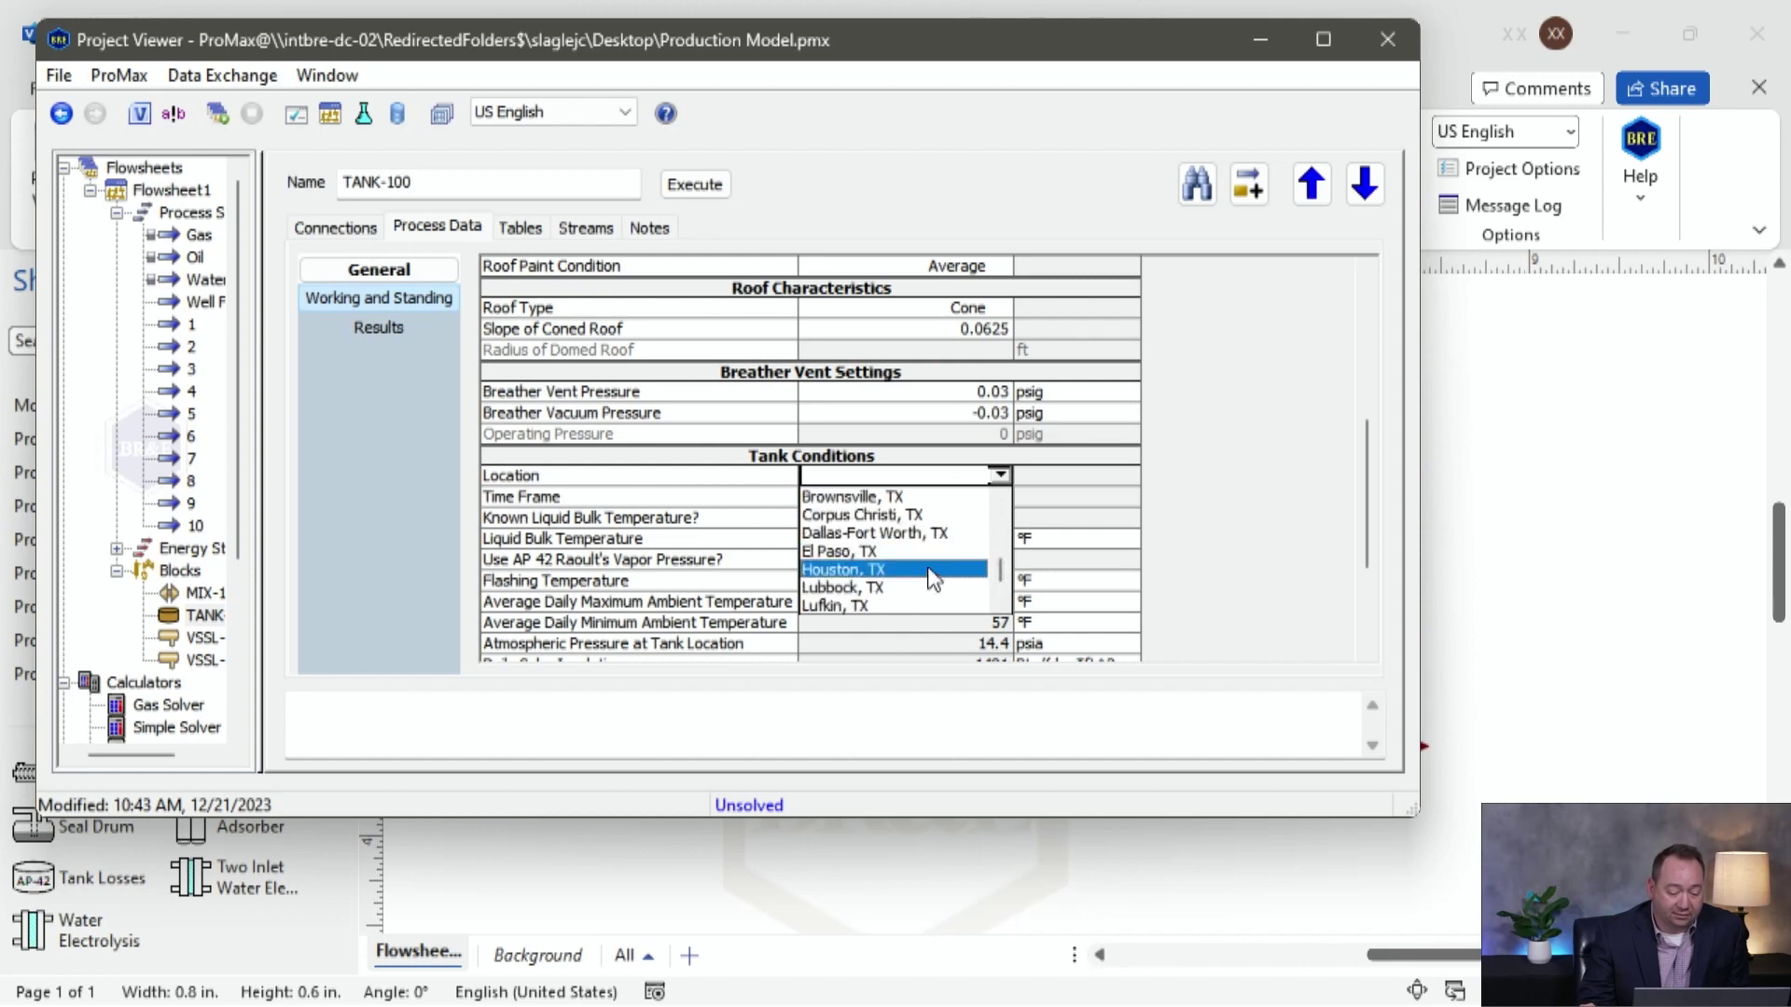
{"action": "scroll", "coordinate": [933, 578], "scroll_direction": "down", "scroll_amount": 3}
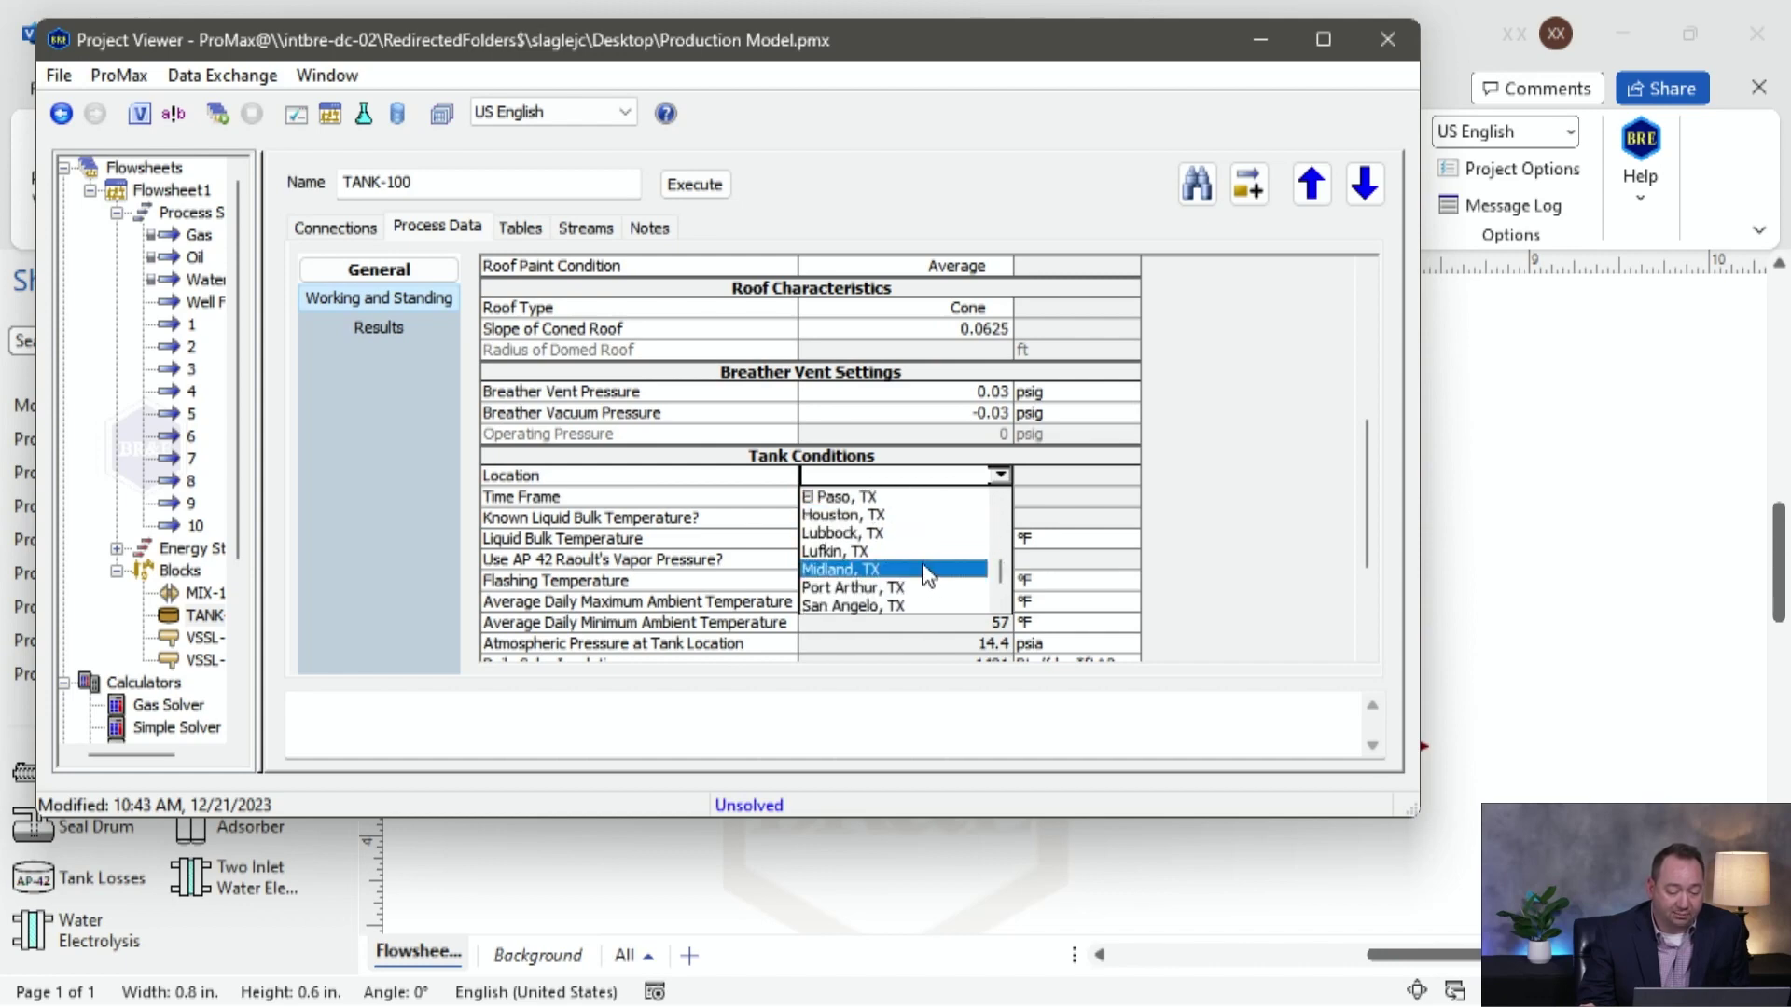
{"action": "left_click", "coordinate": [927, 571]}
Check the Time Frame options, keeping Year, and review the rest of the tank's process data.
{"action": "mouse_move", "coordinate": [1004, 586]}
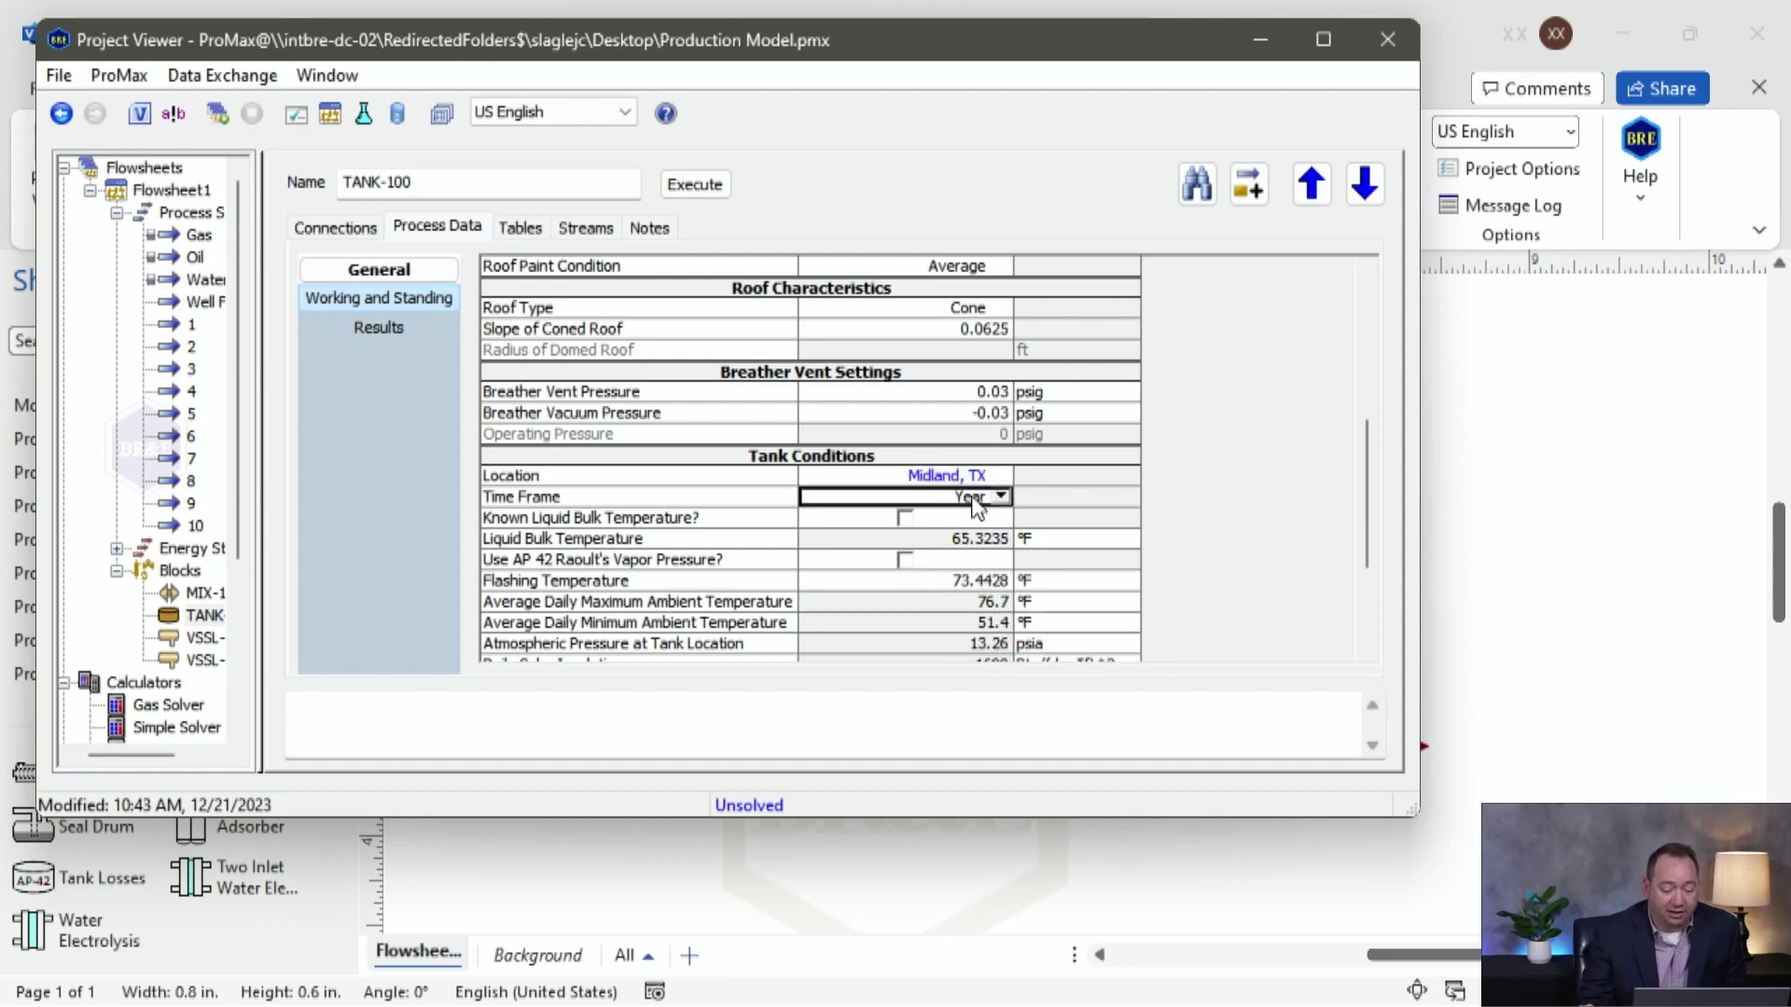
{"action": "left_click", "coordinate": [1005, 501]}
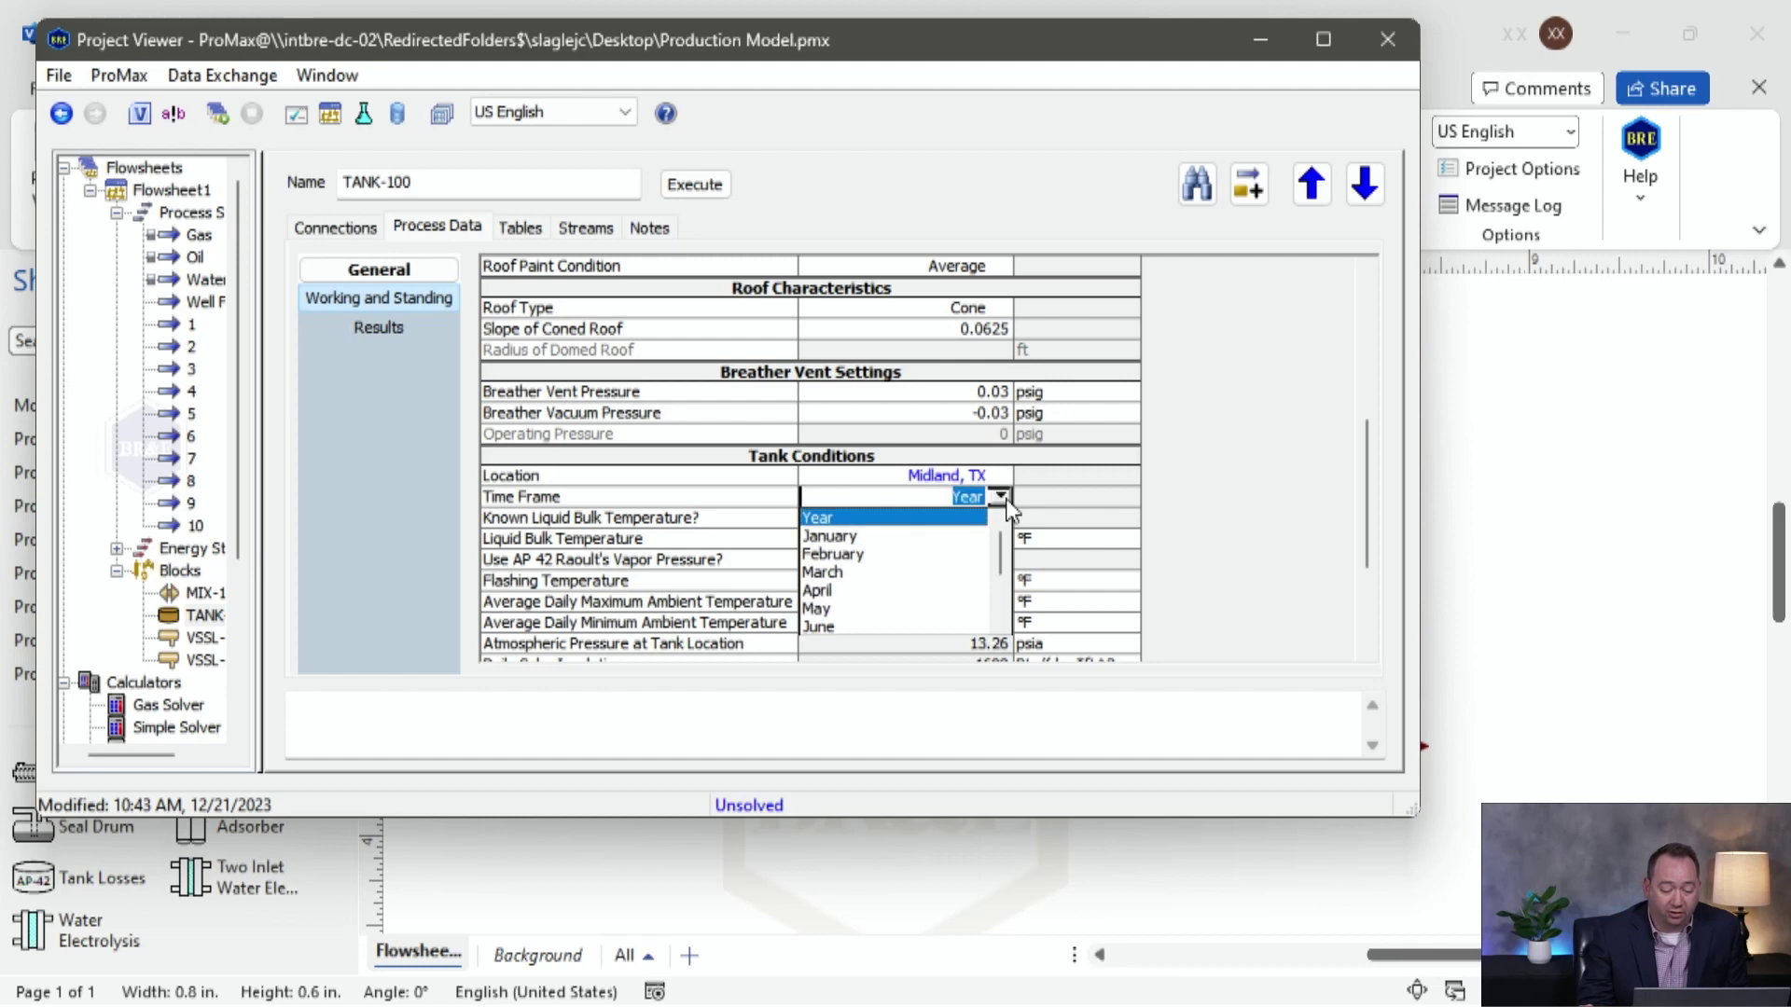
{"action": "left_click", "coordinate": [1005, 502]}
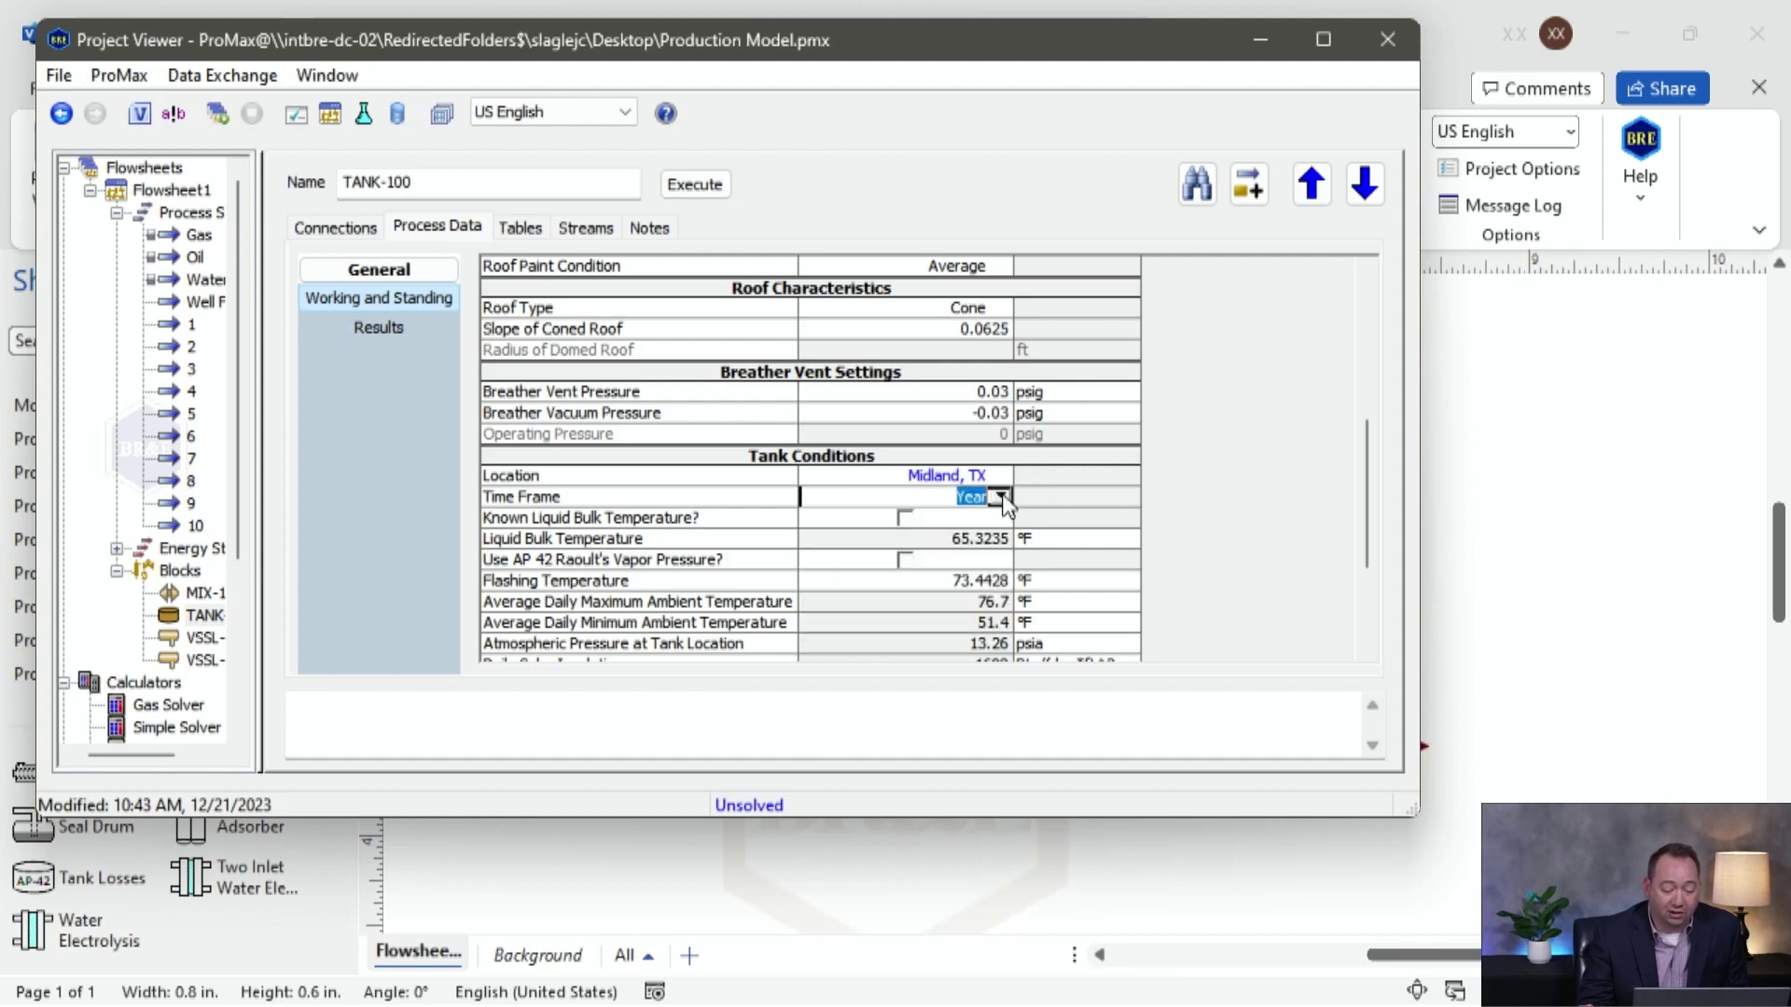
{"action": "key", "text": "Return"}
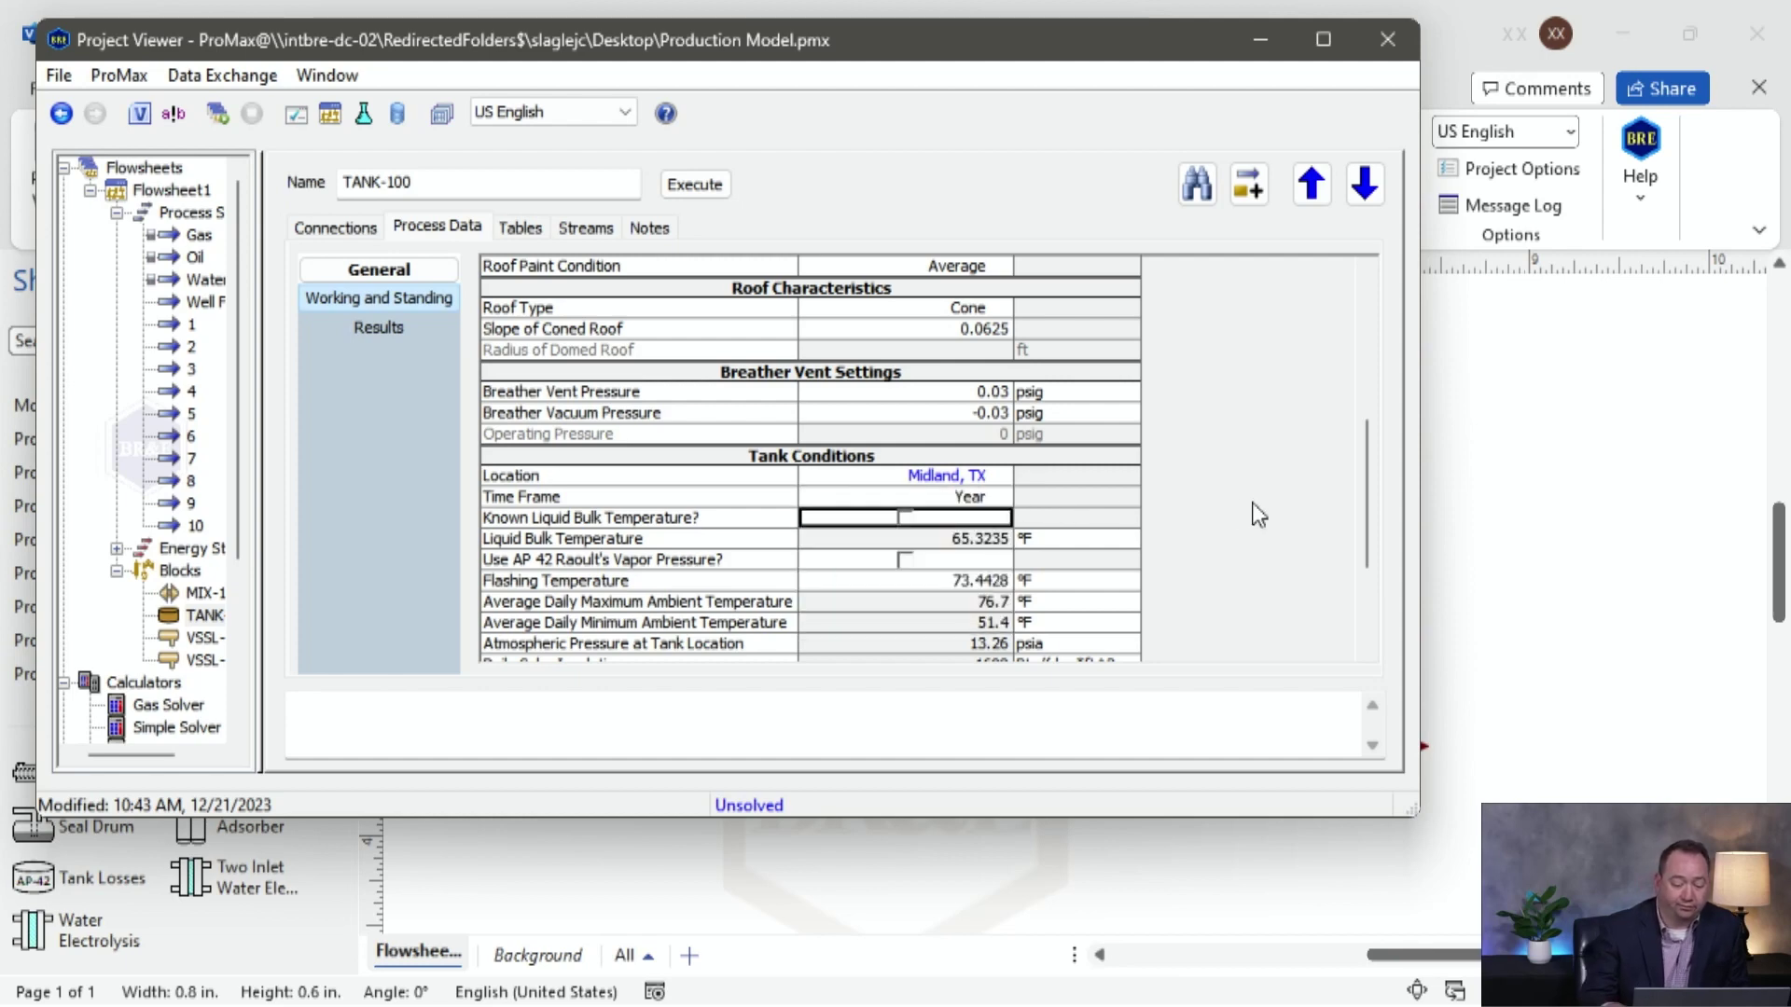
{"action": "scroll", "coordinate": [1258, 515], "scroll_direction": "down", "scroll_amount": 3}
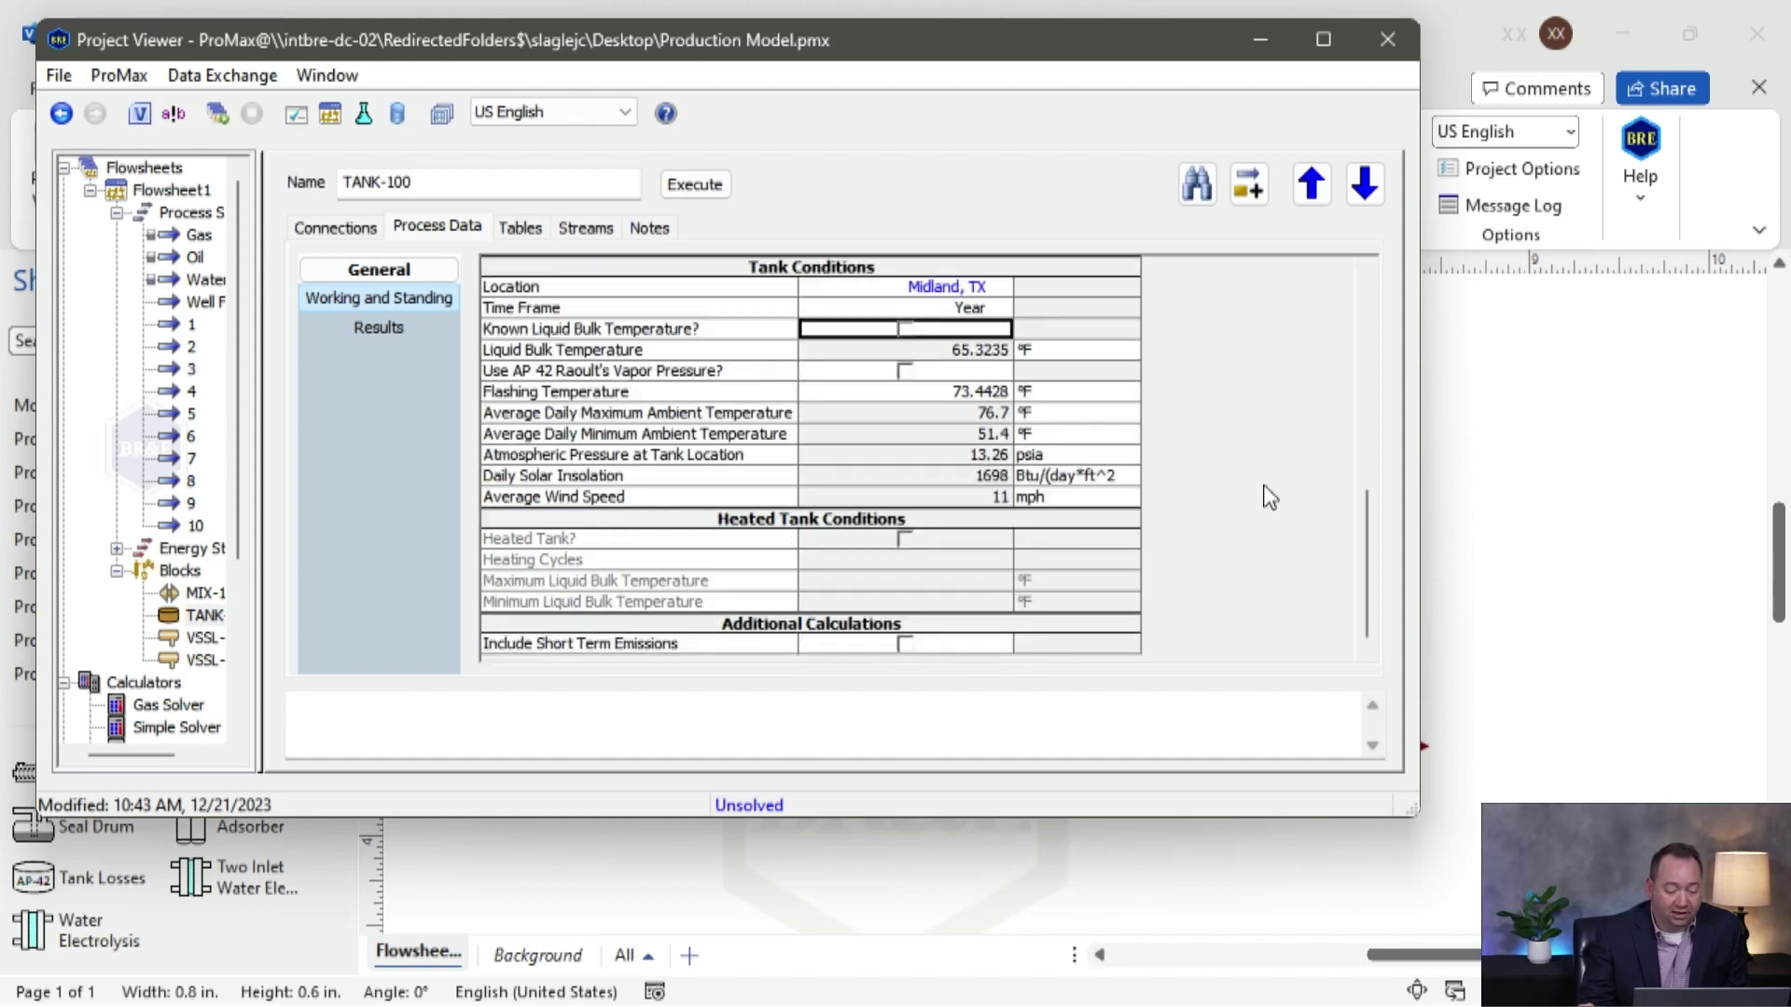
{"action": "scroll", "coordinate": [1271, 498], "scroll_direction": "up", "scroll_amount": 9}
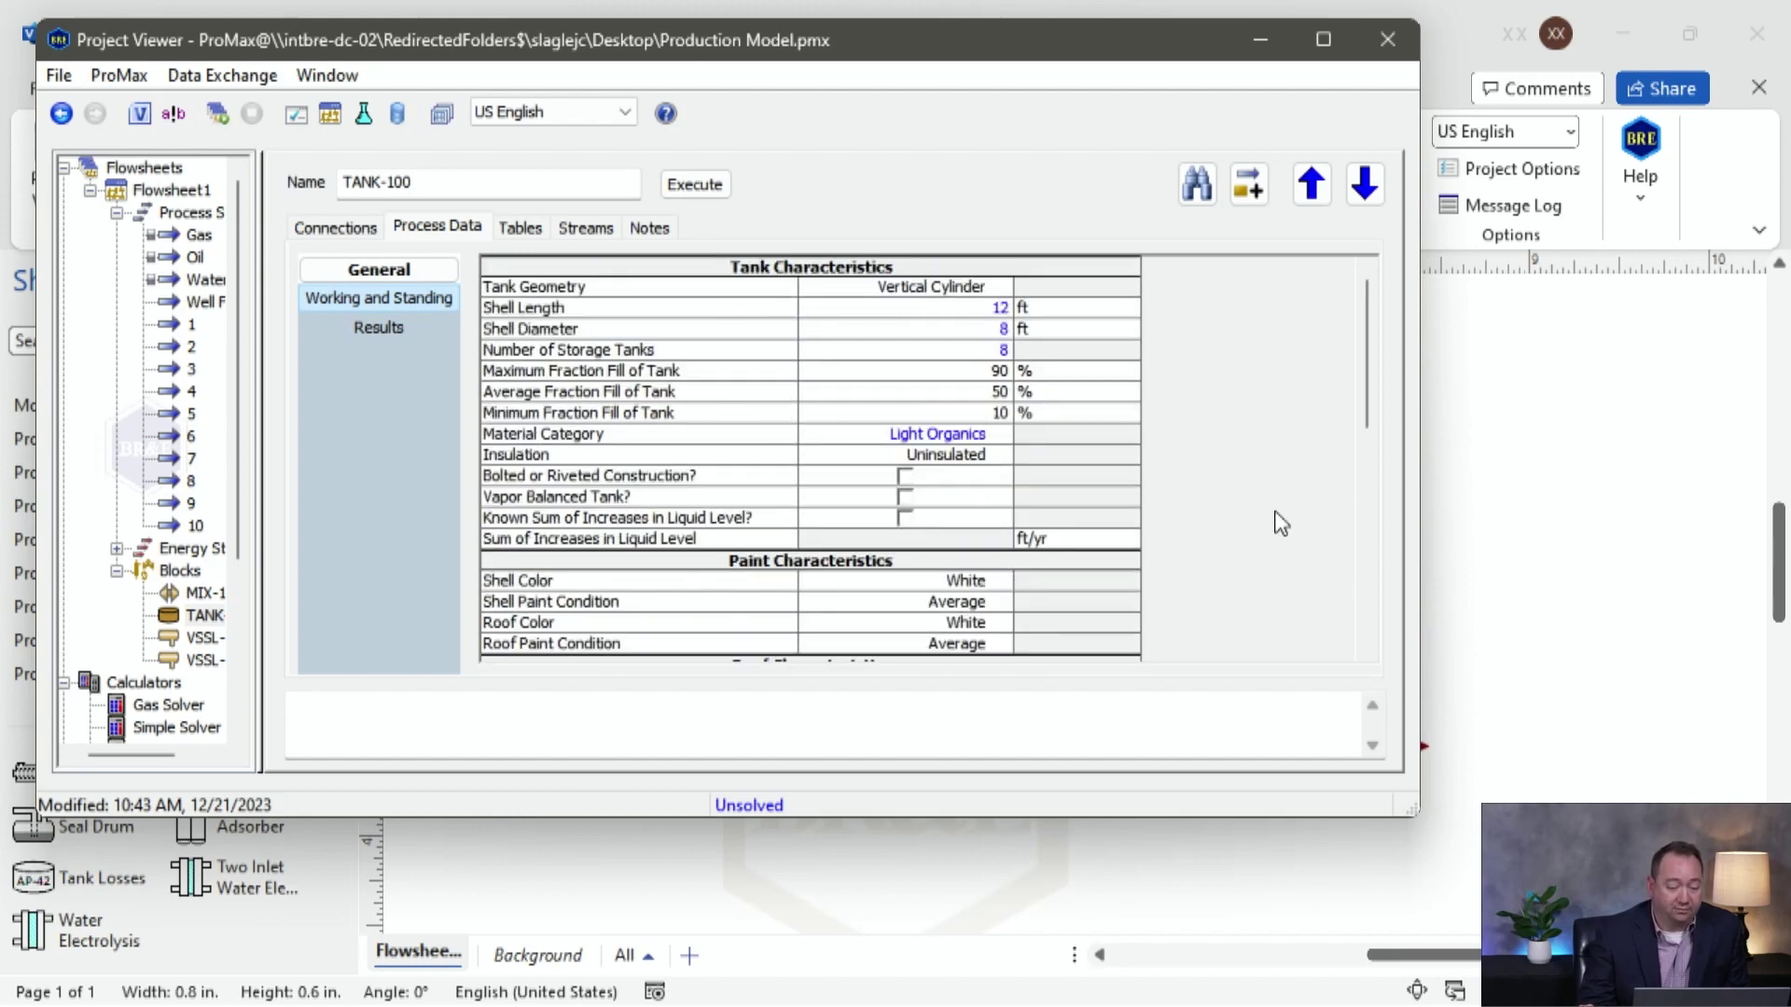
Close the tank's process data and execute the whole project.
{"action": "left_click", "coordinate": [1389, 40]}
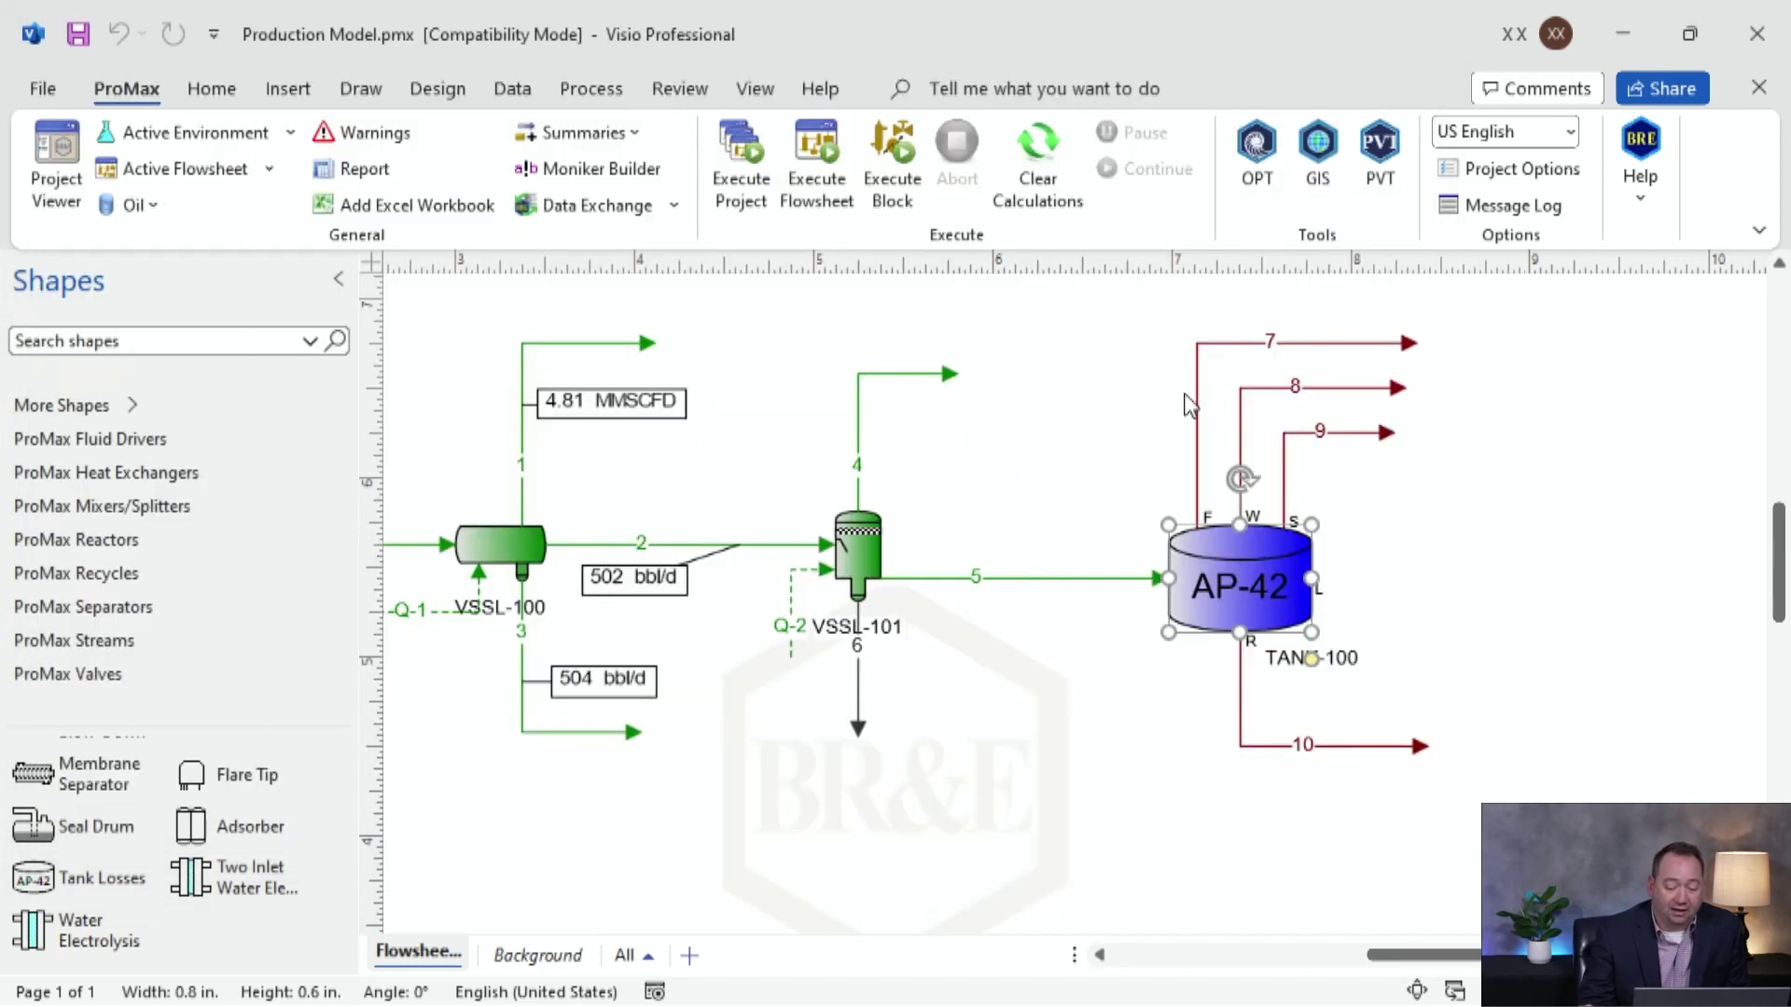
{"action": "left_click", "coordinate": [1148, 406]}
{"action": "left_click", "coordinate": [741, 158]}
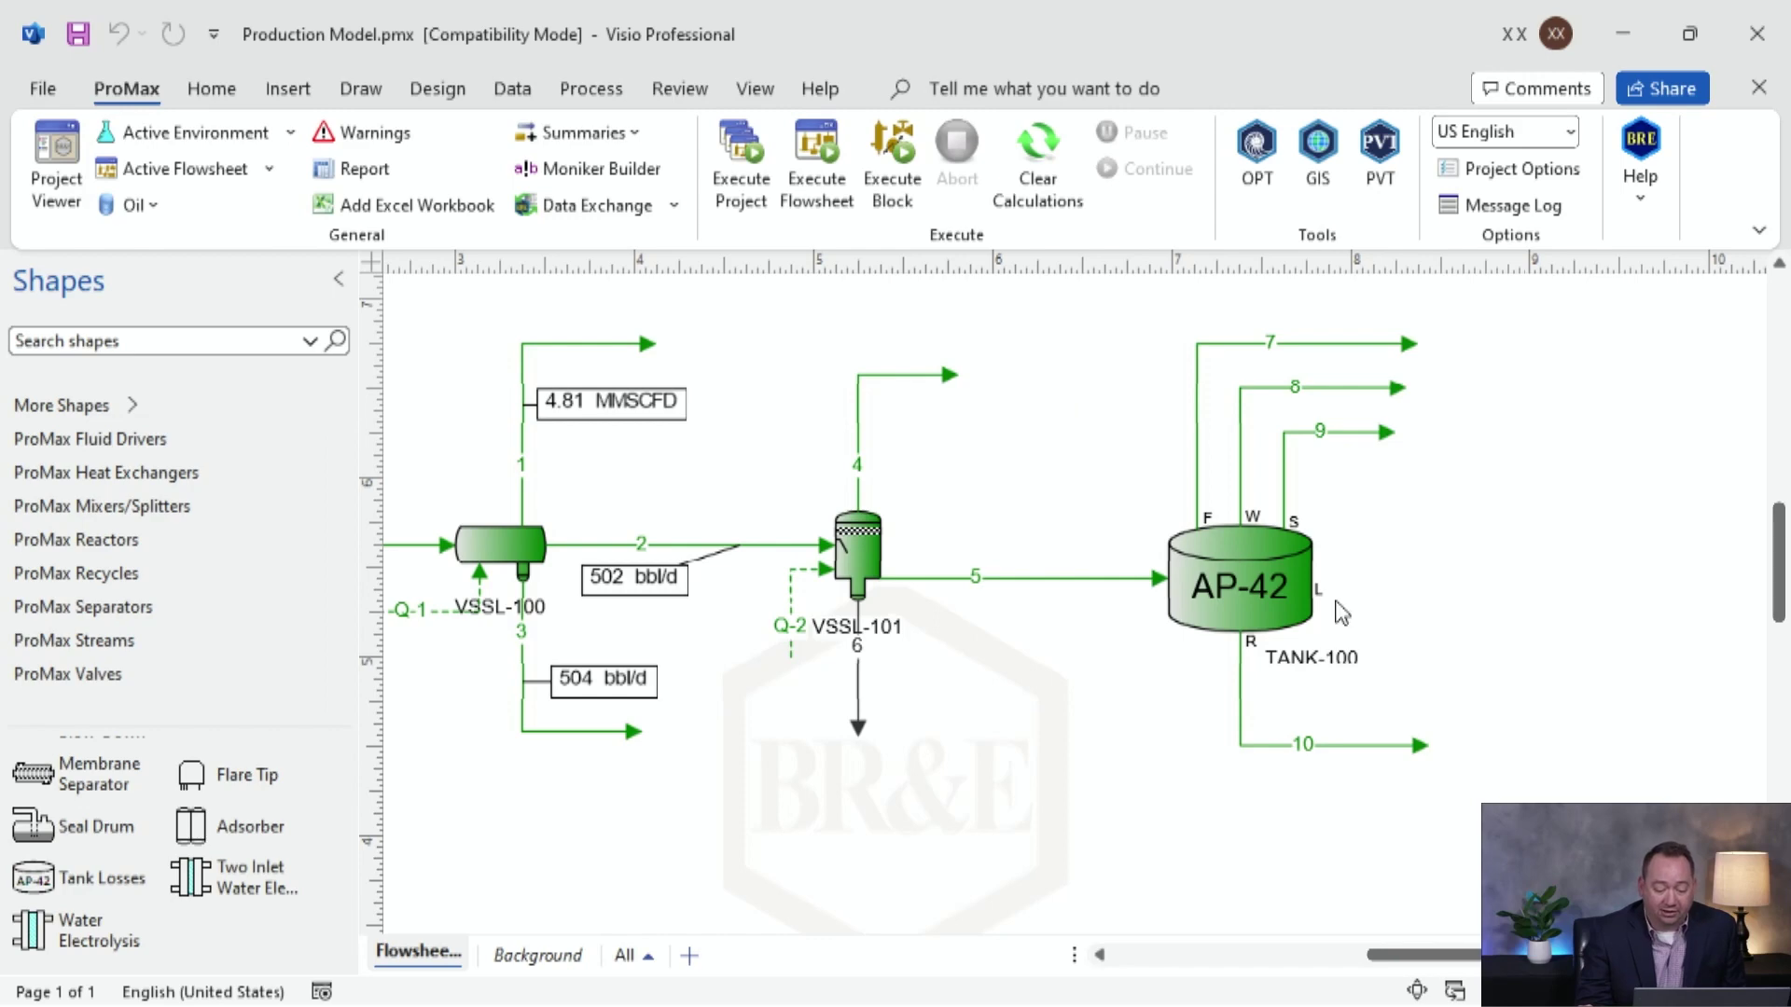
Inspect the properties of the tank's residual stream 10, including its API gravity, and close them.
{"action": "double_click", "coordinate": [1357, 749]}
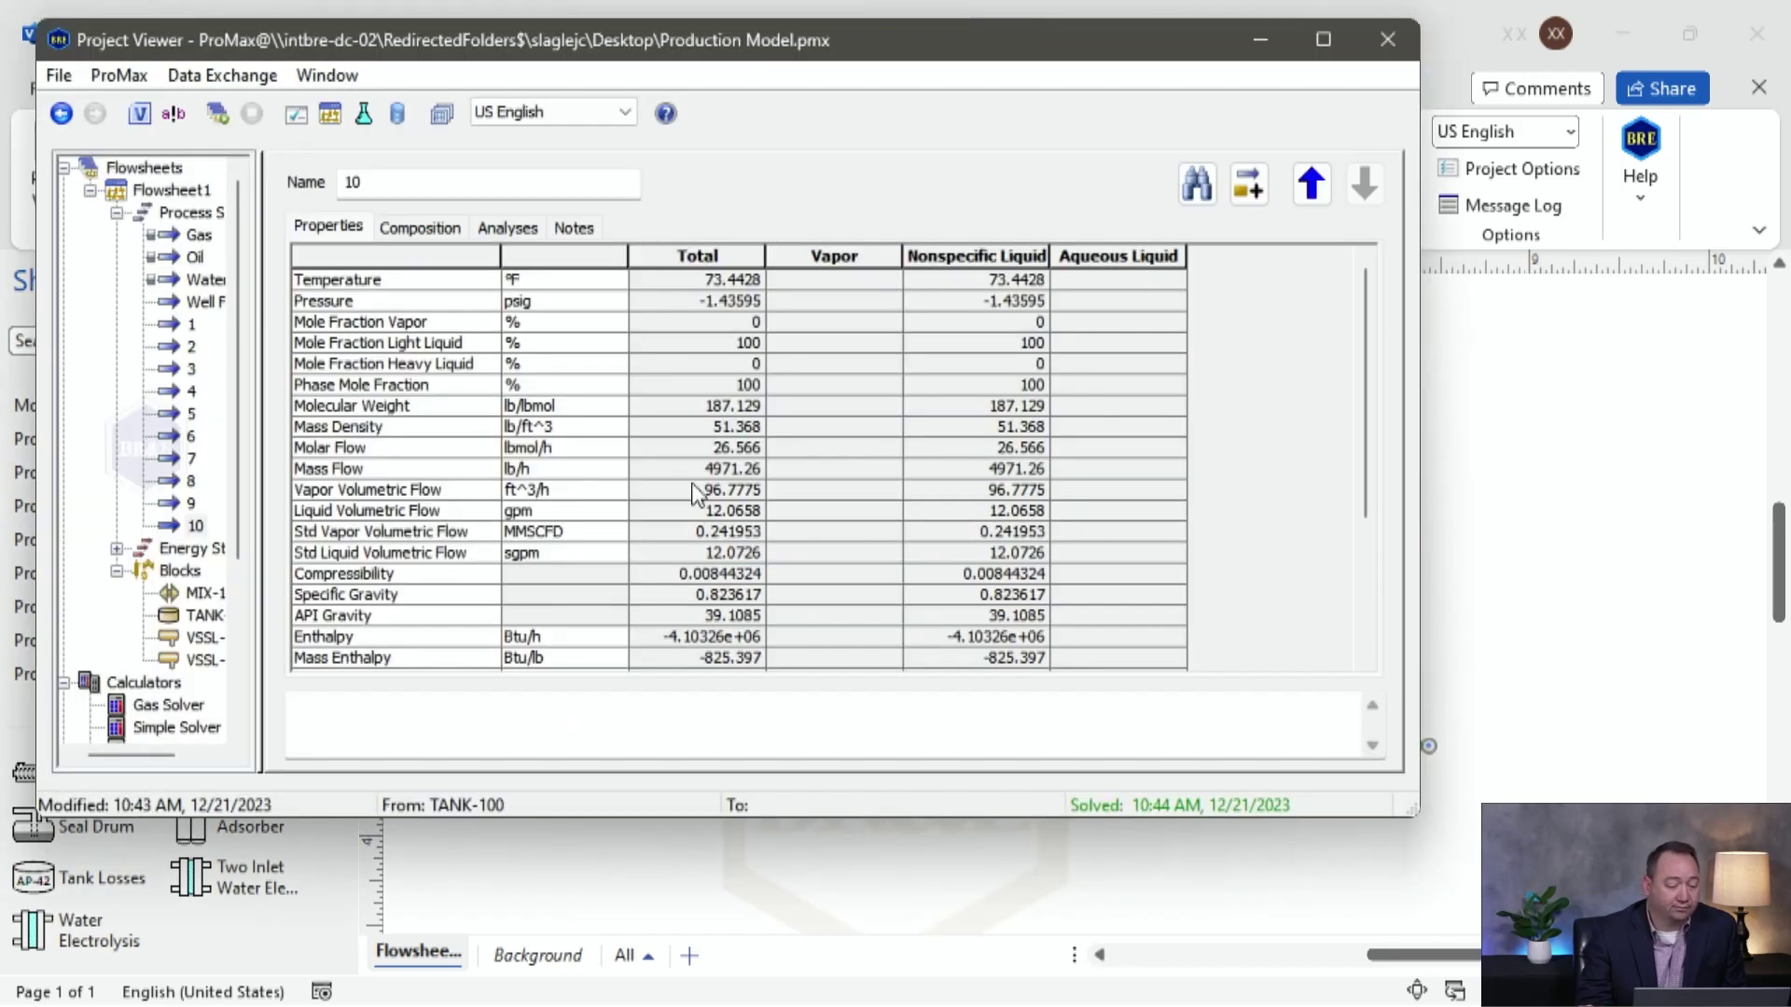
{"action": "left_click", "coordinate": [692, 621]}
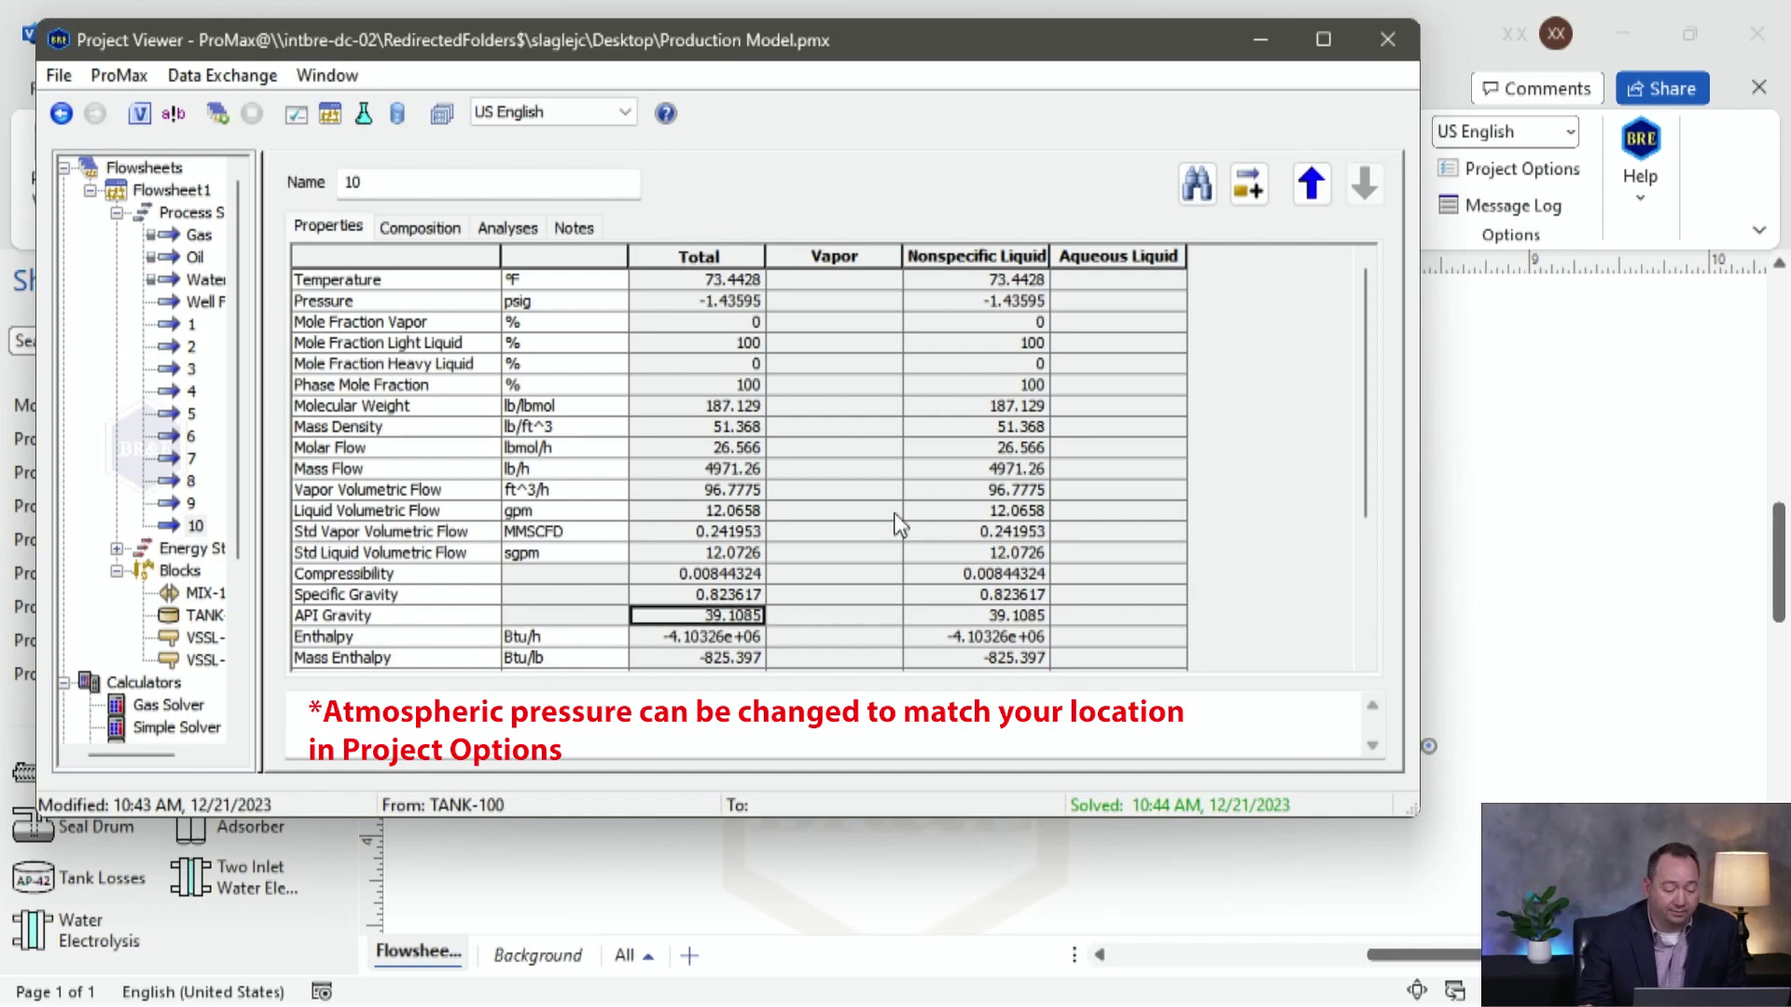
{"action": "left_click", "coordinate": [1388, 40]}
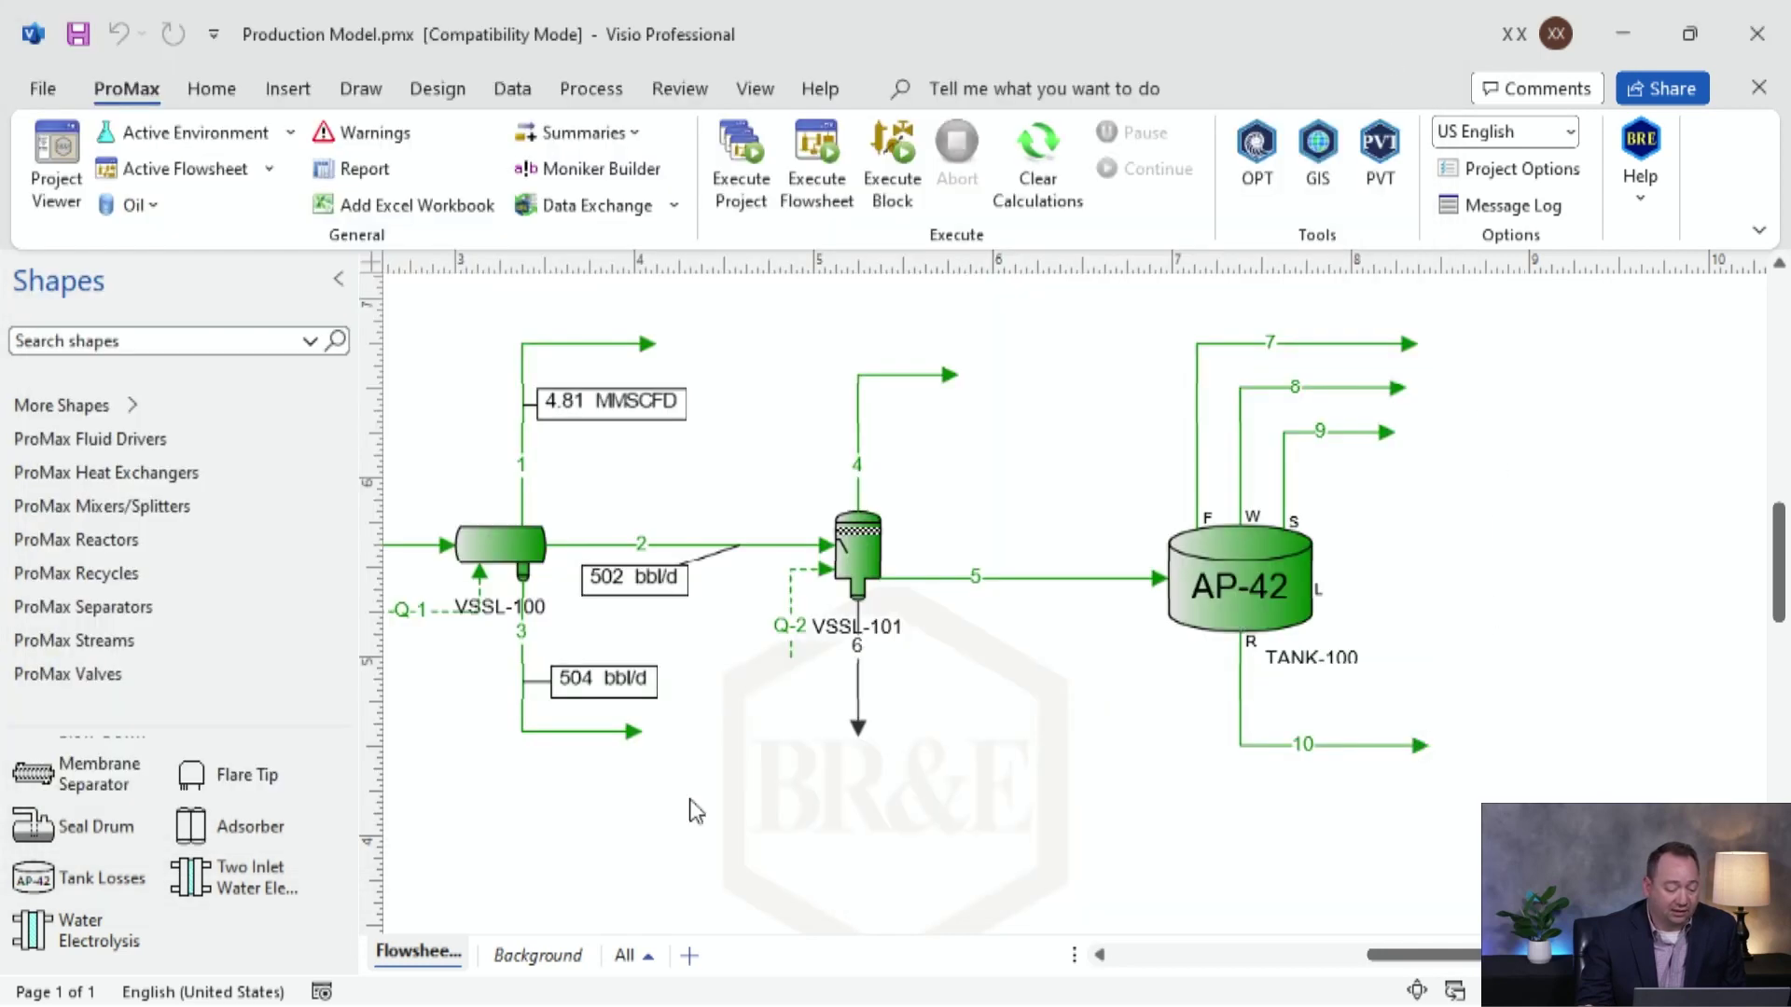
Attach a callout to tank residual stream 10 showing the total API Gravity with 3 significant figures.
{"action": "left_click", "coordinate": [157, 648]}
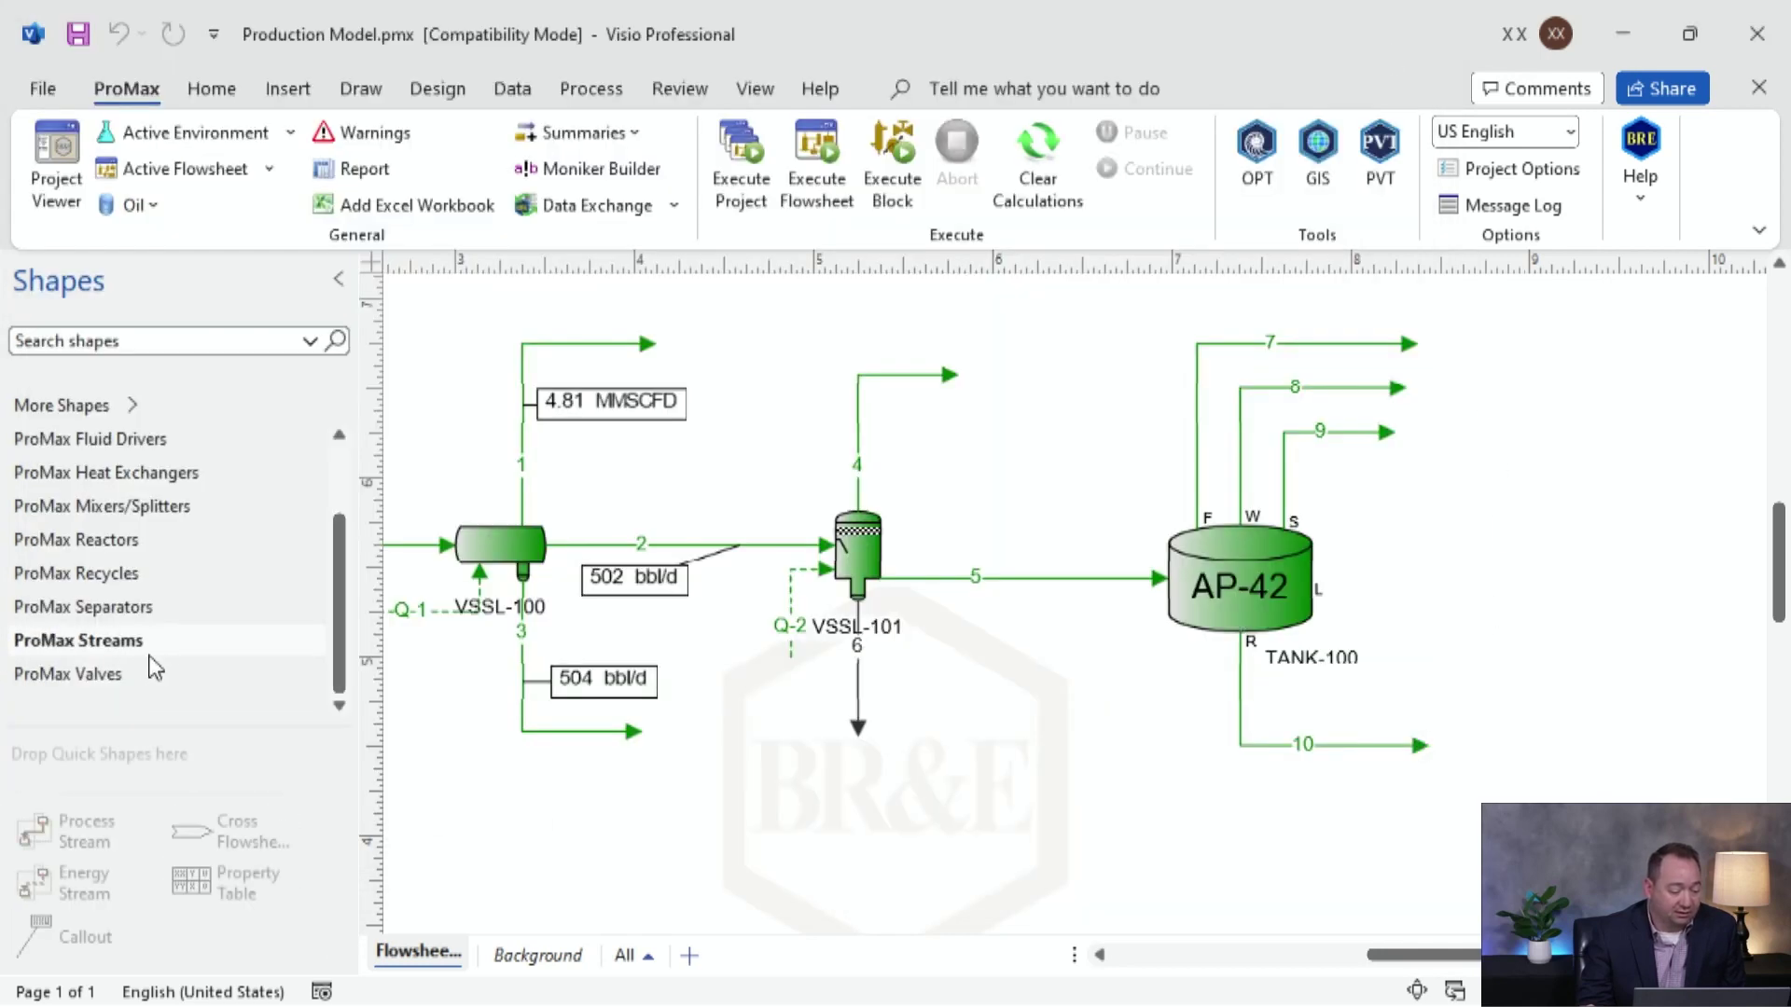
{"action": "left_click_drag", "start_coordinate": [98, 928], "coordinate": [1516, 625]}
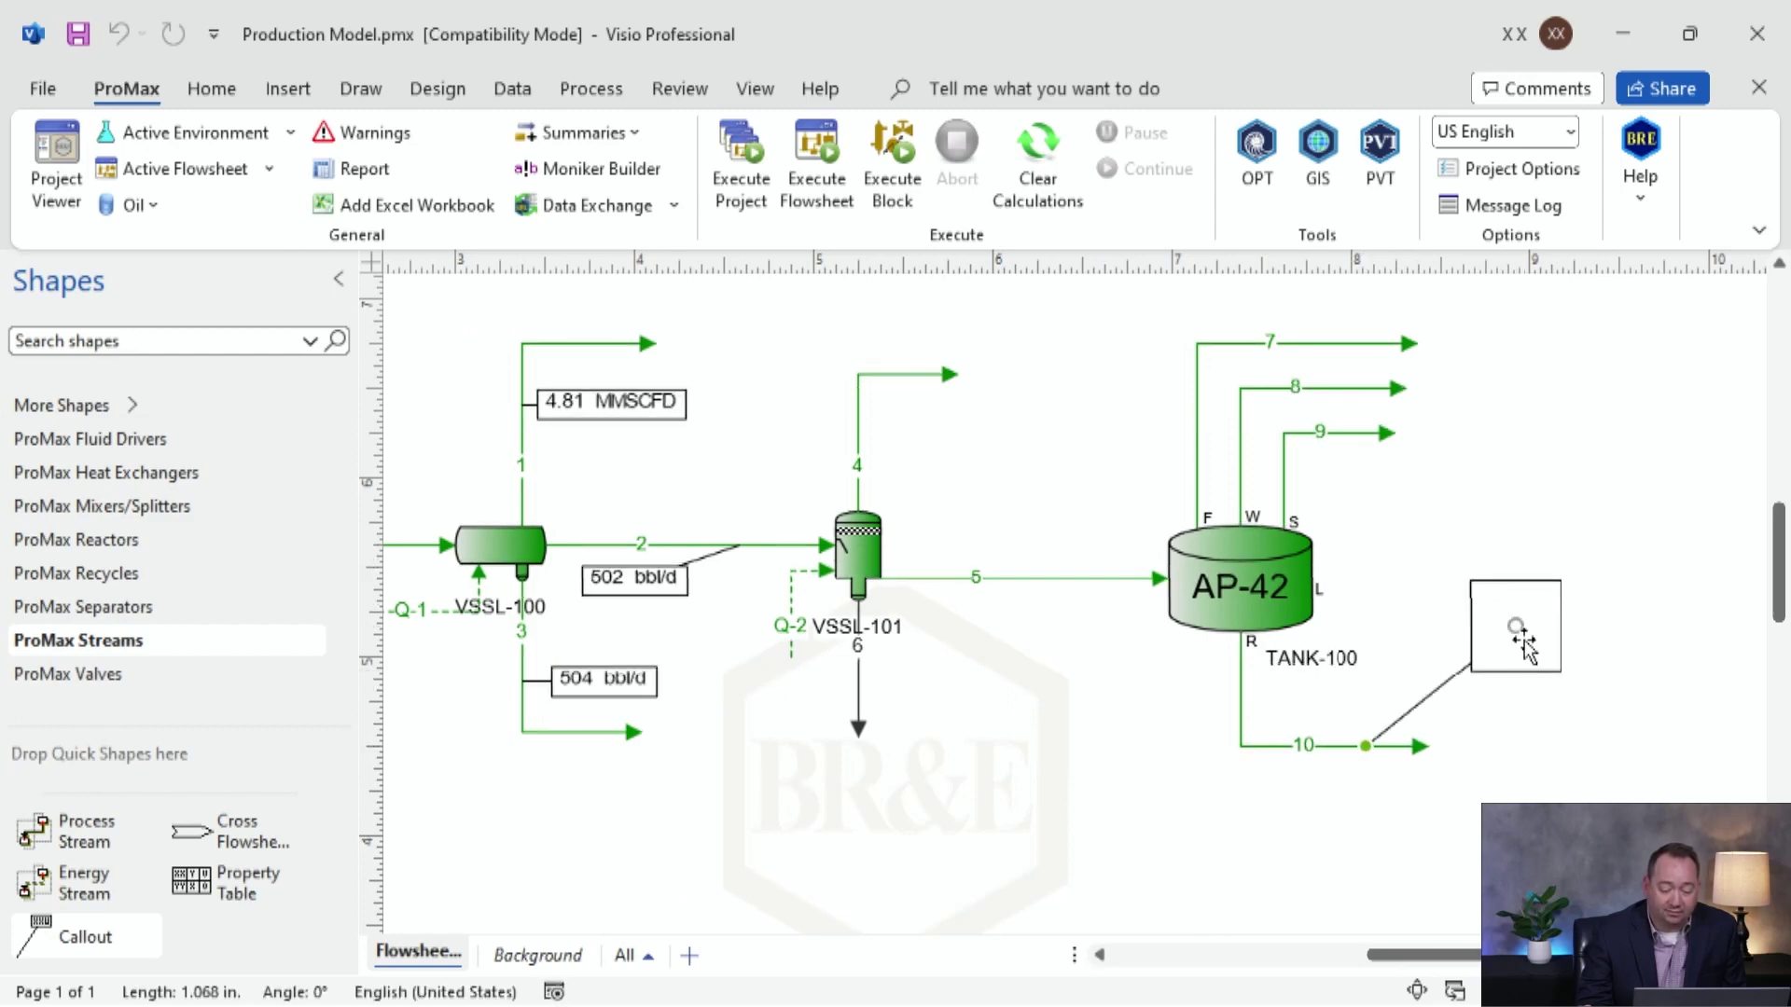
{"action": "double_click", "coordinate": [1526, 648]}
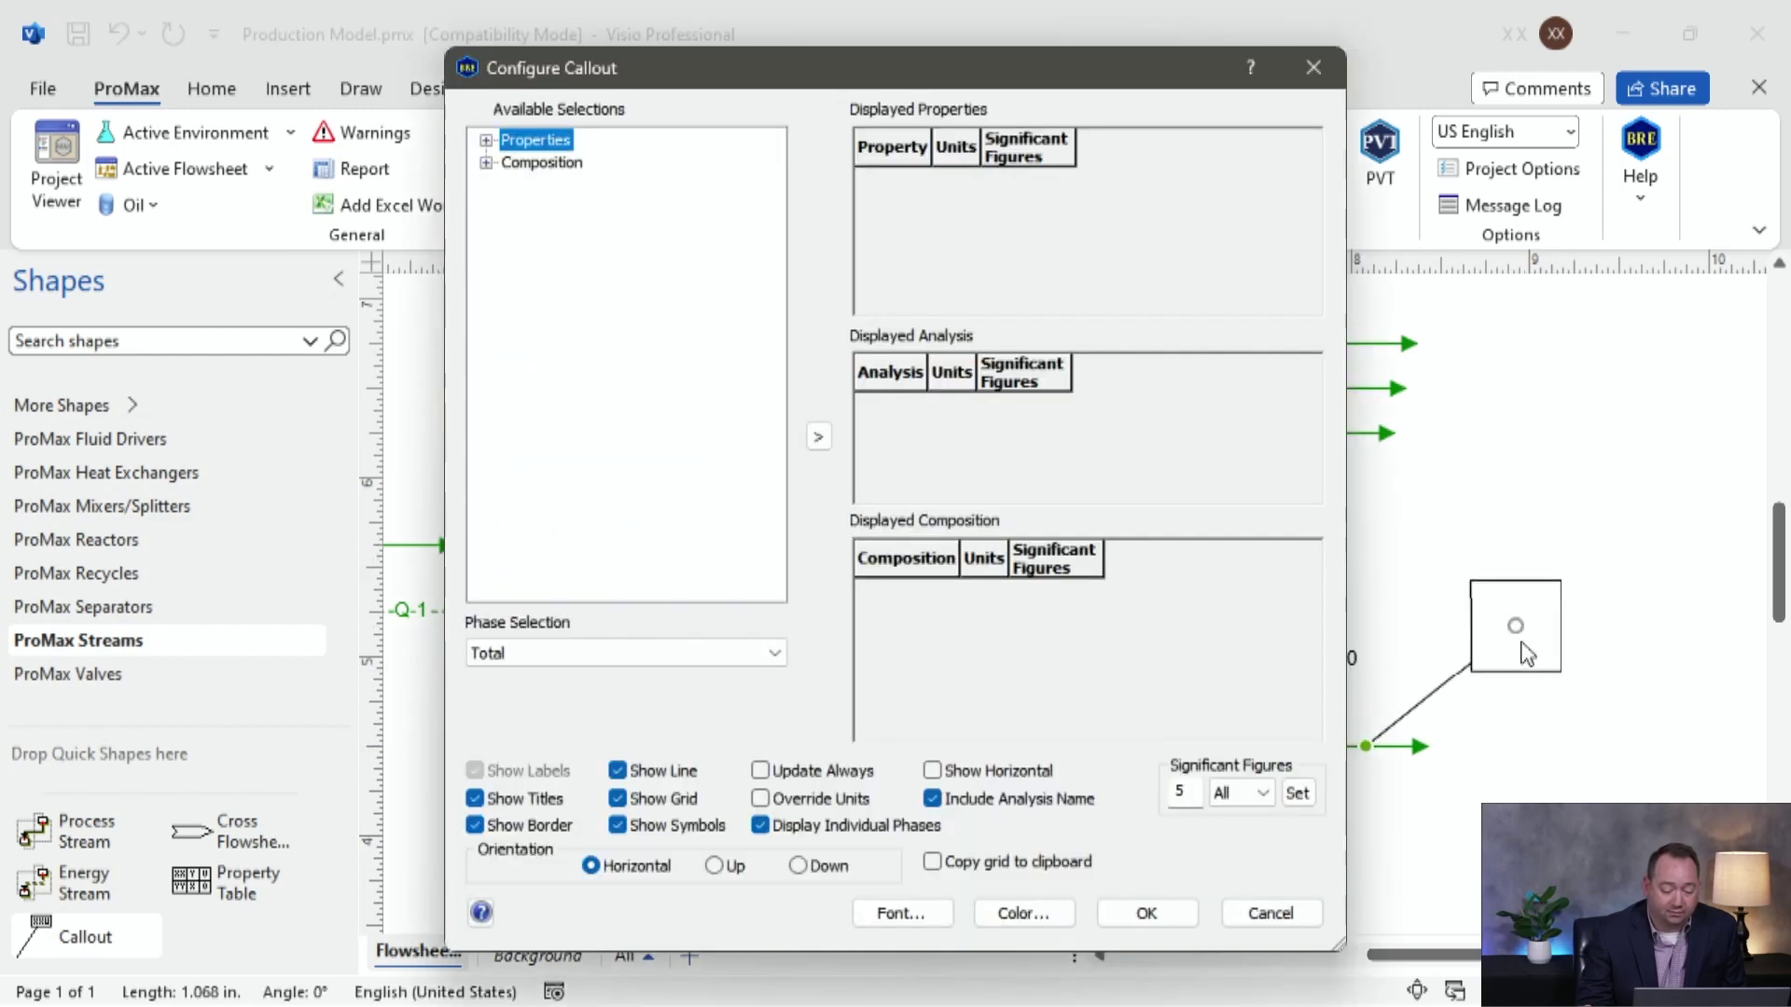
{"action": "left_click", "coordinate": [486, 141]}
{"action": "scroll", "coordinate": [650, 451], "scroll_direction": "down", "scroll_amount": 4}
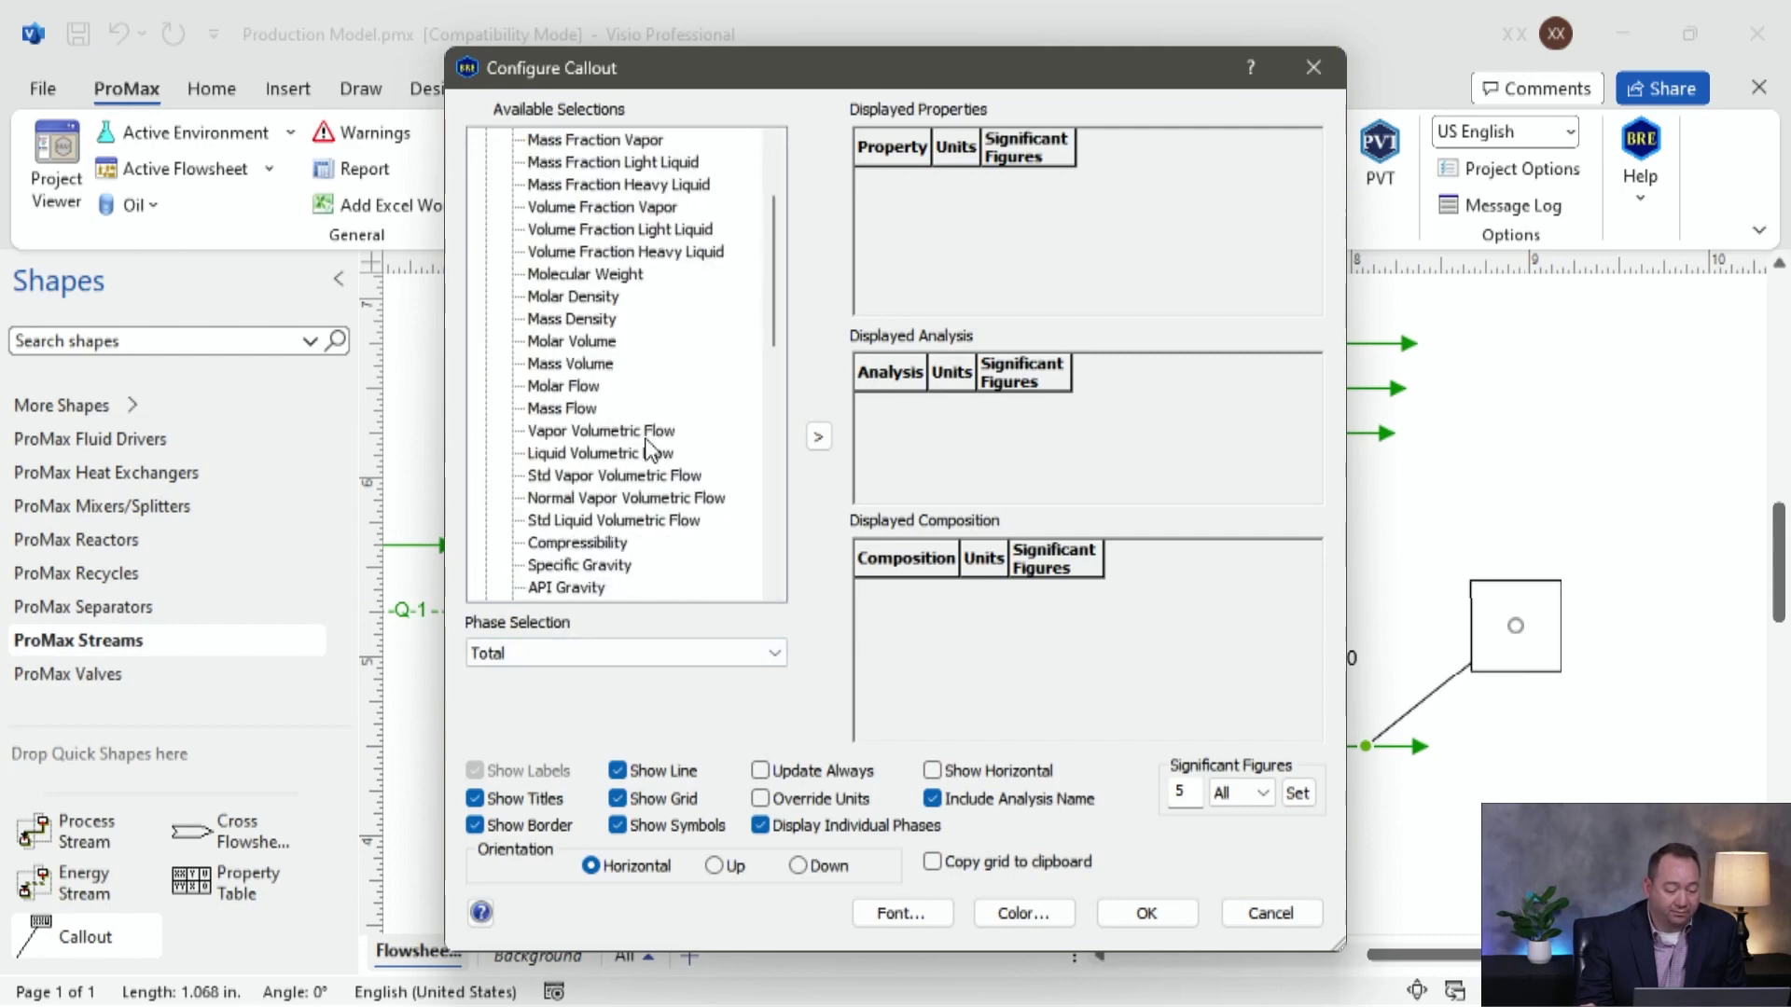
{"action": "double_click", "coordinate": [565, 452]}
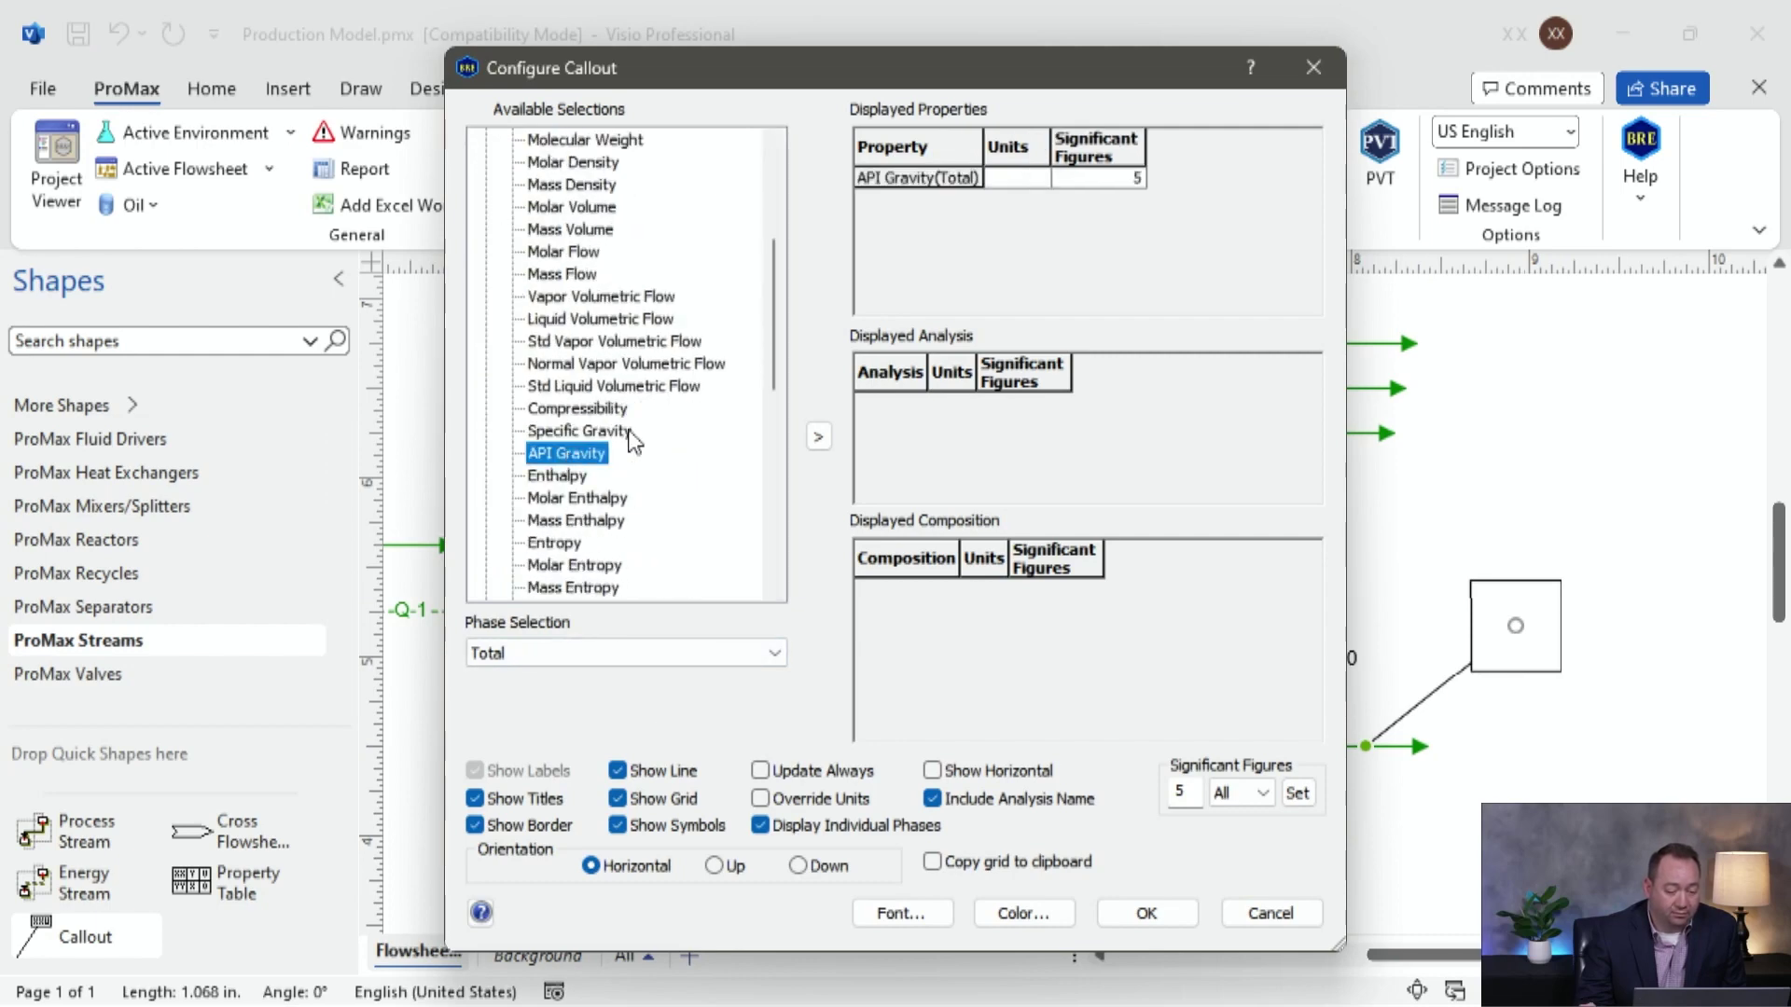
{"action": "left_click", "coordinate": [1125, 185]}
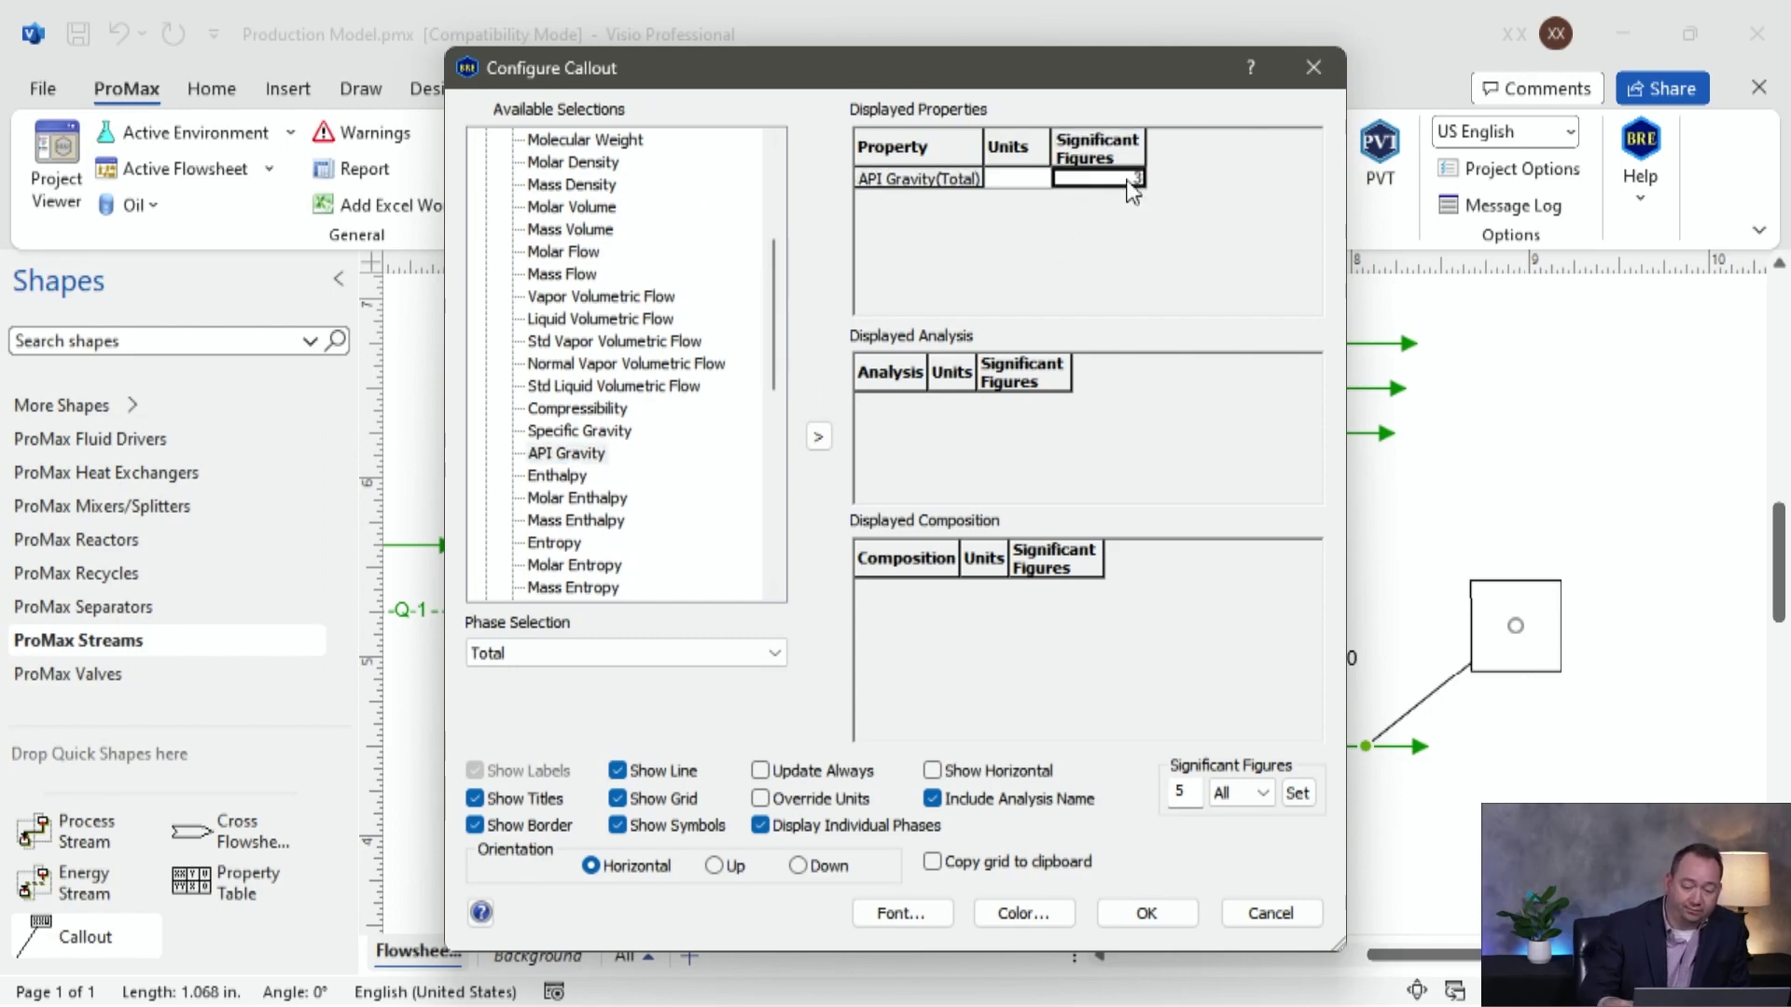
Turn off the callout's analysis name, individual phases, symbols, grid and titles, and apply the configuration.
{"action": "left_click", "coordinate": [1005, 804]}
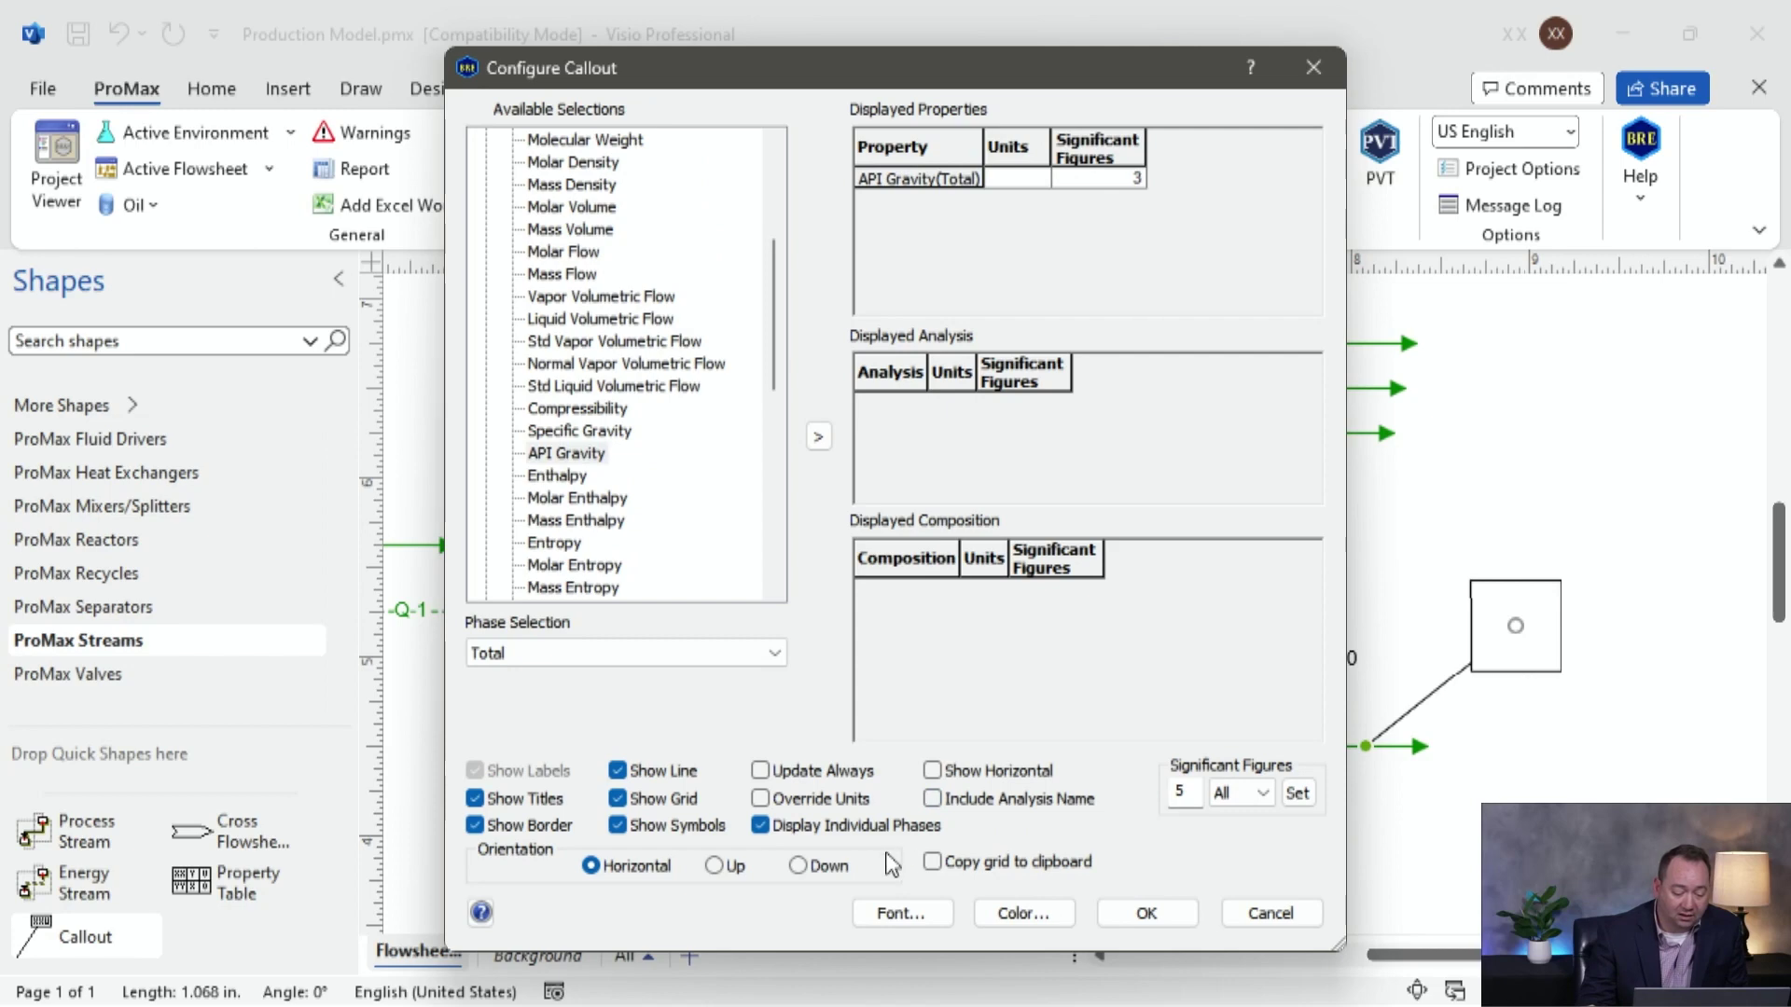
{"action": "left_click", "coordinate": [820, 827]}
{"action": "left_click", "coordinate": [677, 828]}
{"action": "left_click", "coordinate": [667, 808]}
{"action": "left_click", "coordinate": [528, 800]}
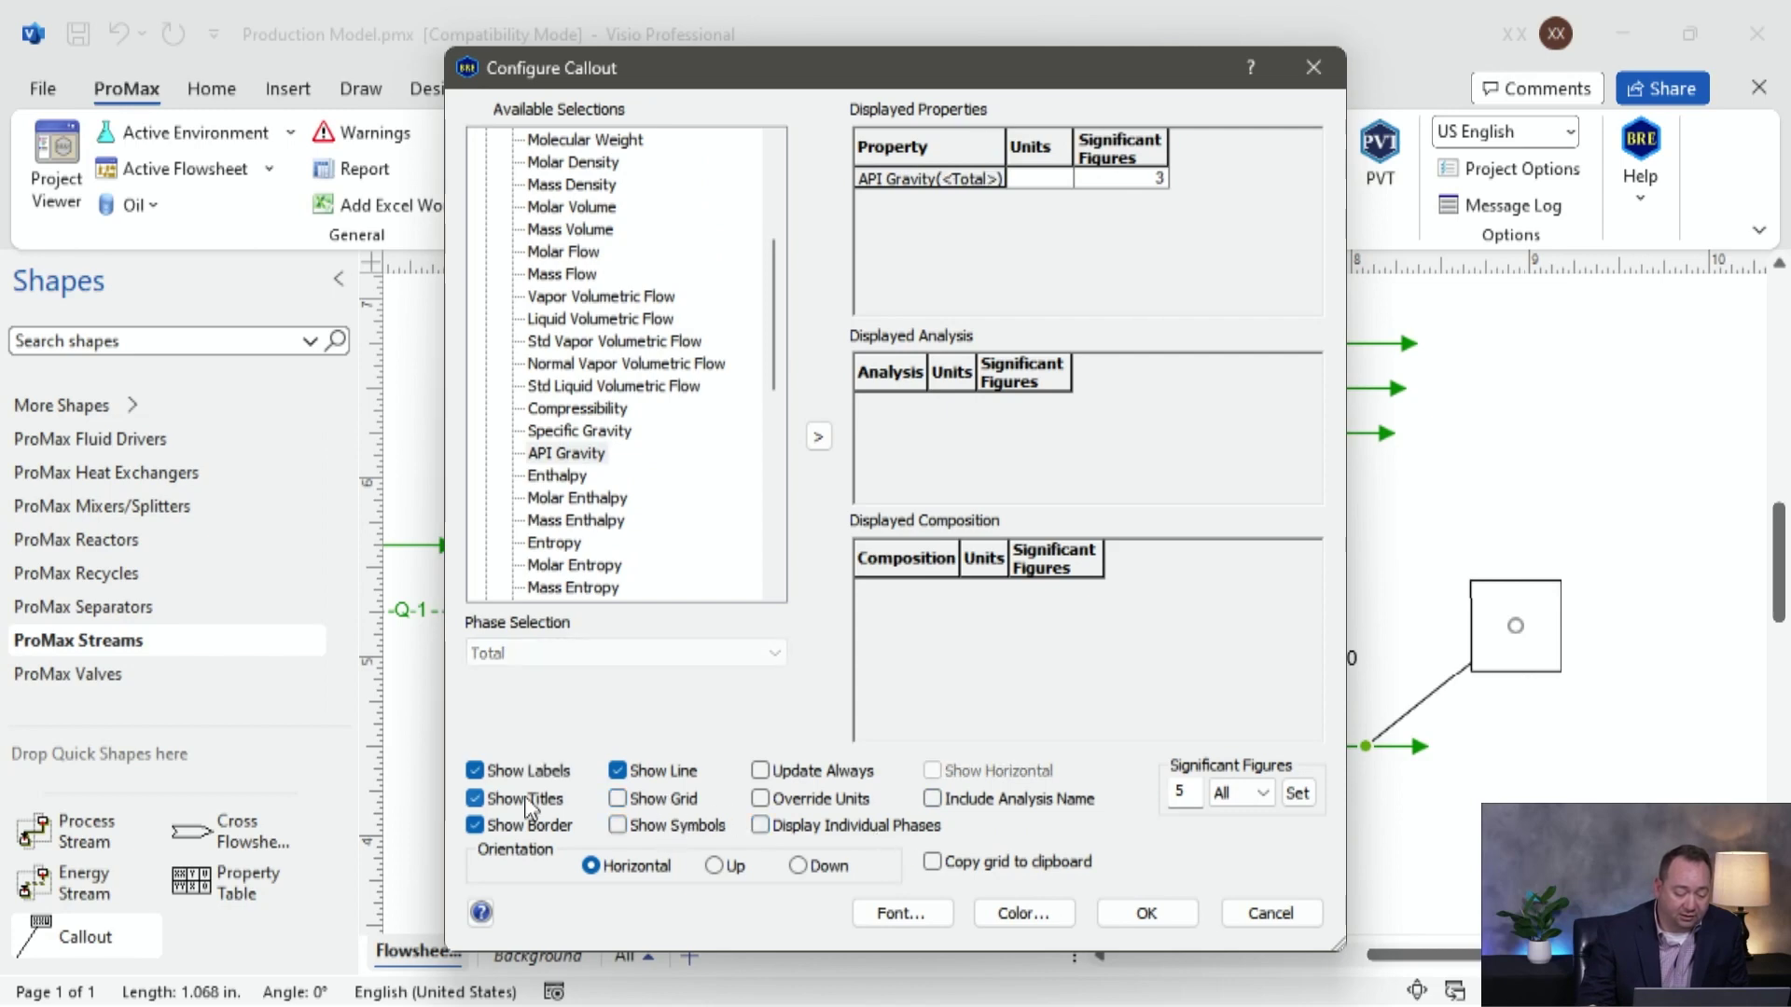
{"action": "left_click", "coordinate": [1147, 914]}
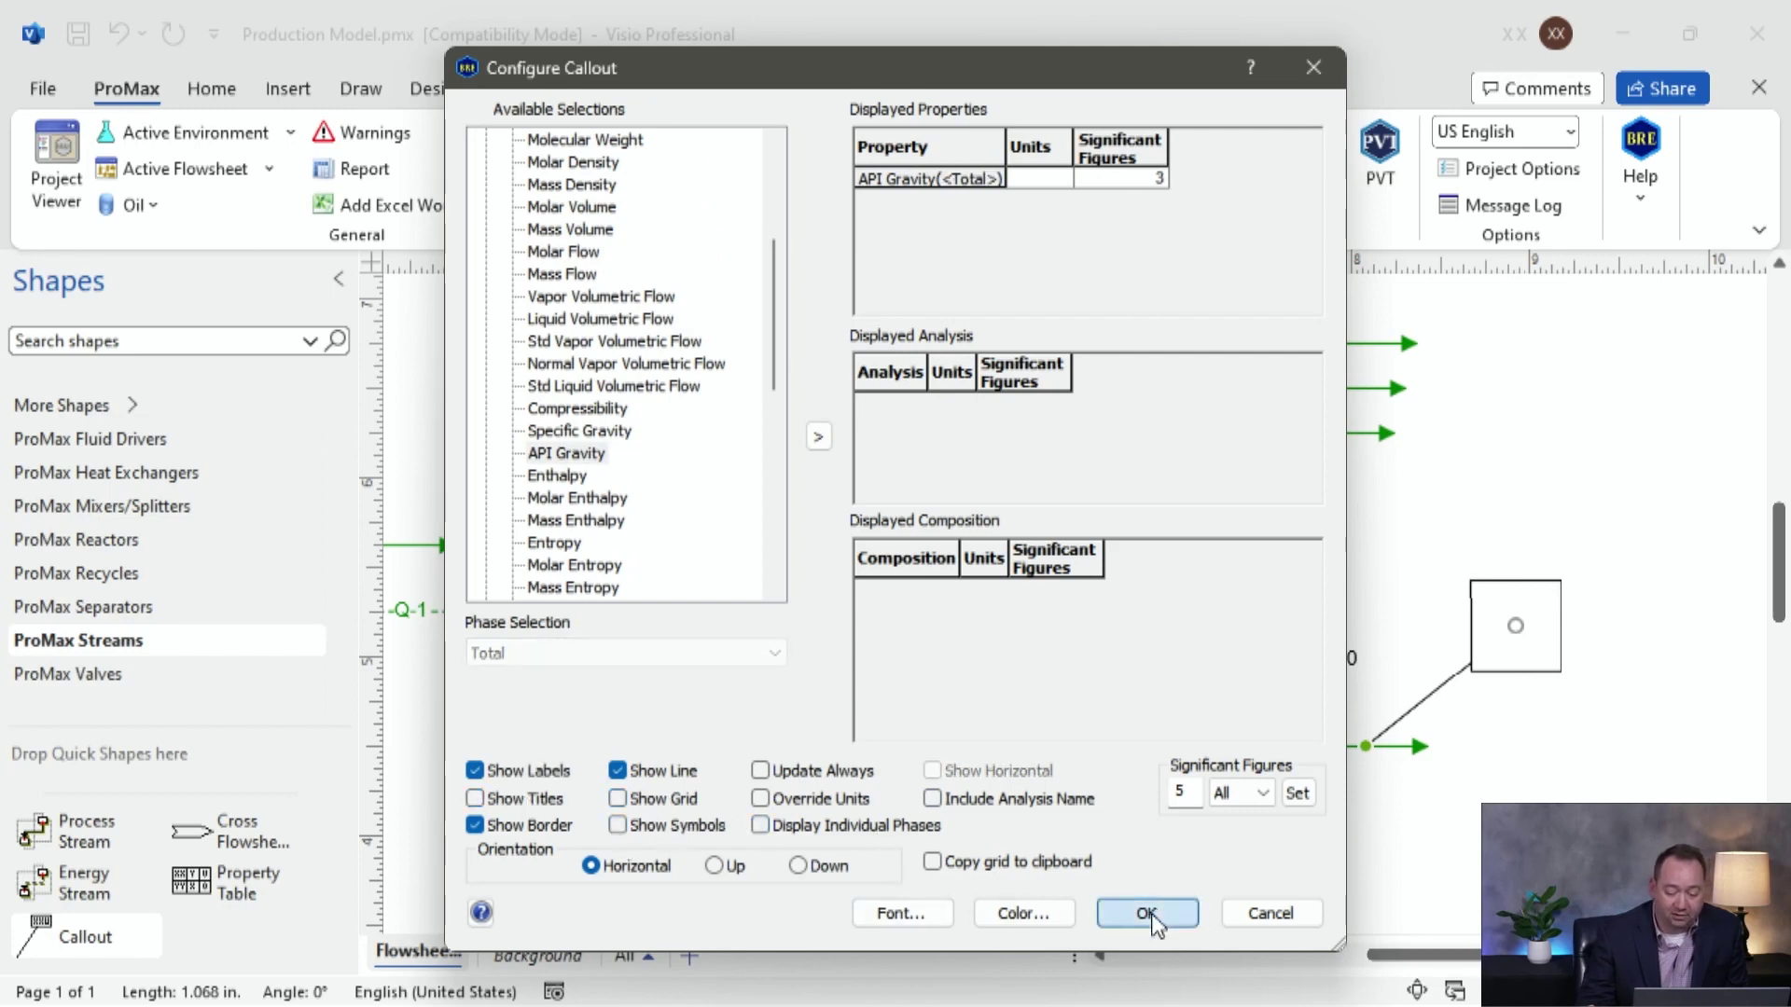
Move the API gravity callout to just below stream 10 and deselect it.
{"action": "left_click_drag", "start_coordinate": [1515, 630], "coordinate": [1343, 776]}
{"action": "scroll", "coordinate": [1343, 776], "scroll_direction": "down", "scroll_amount": 2}
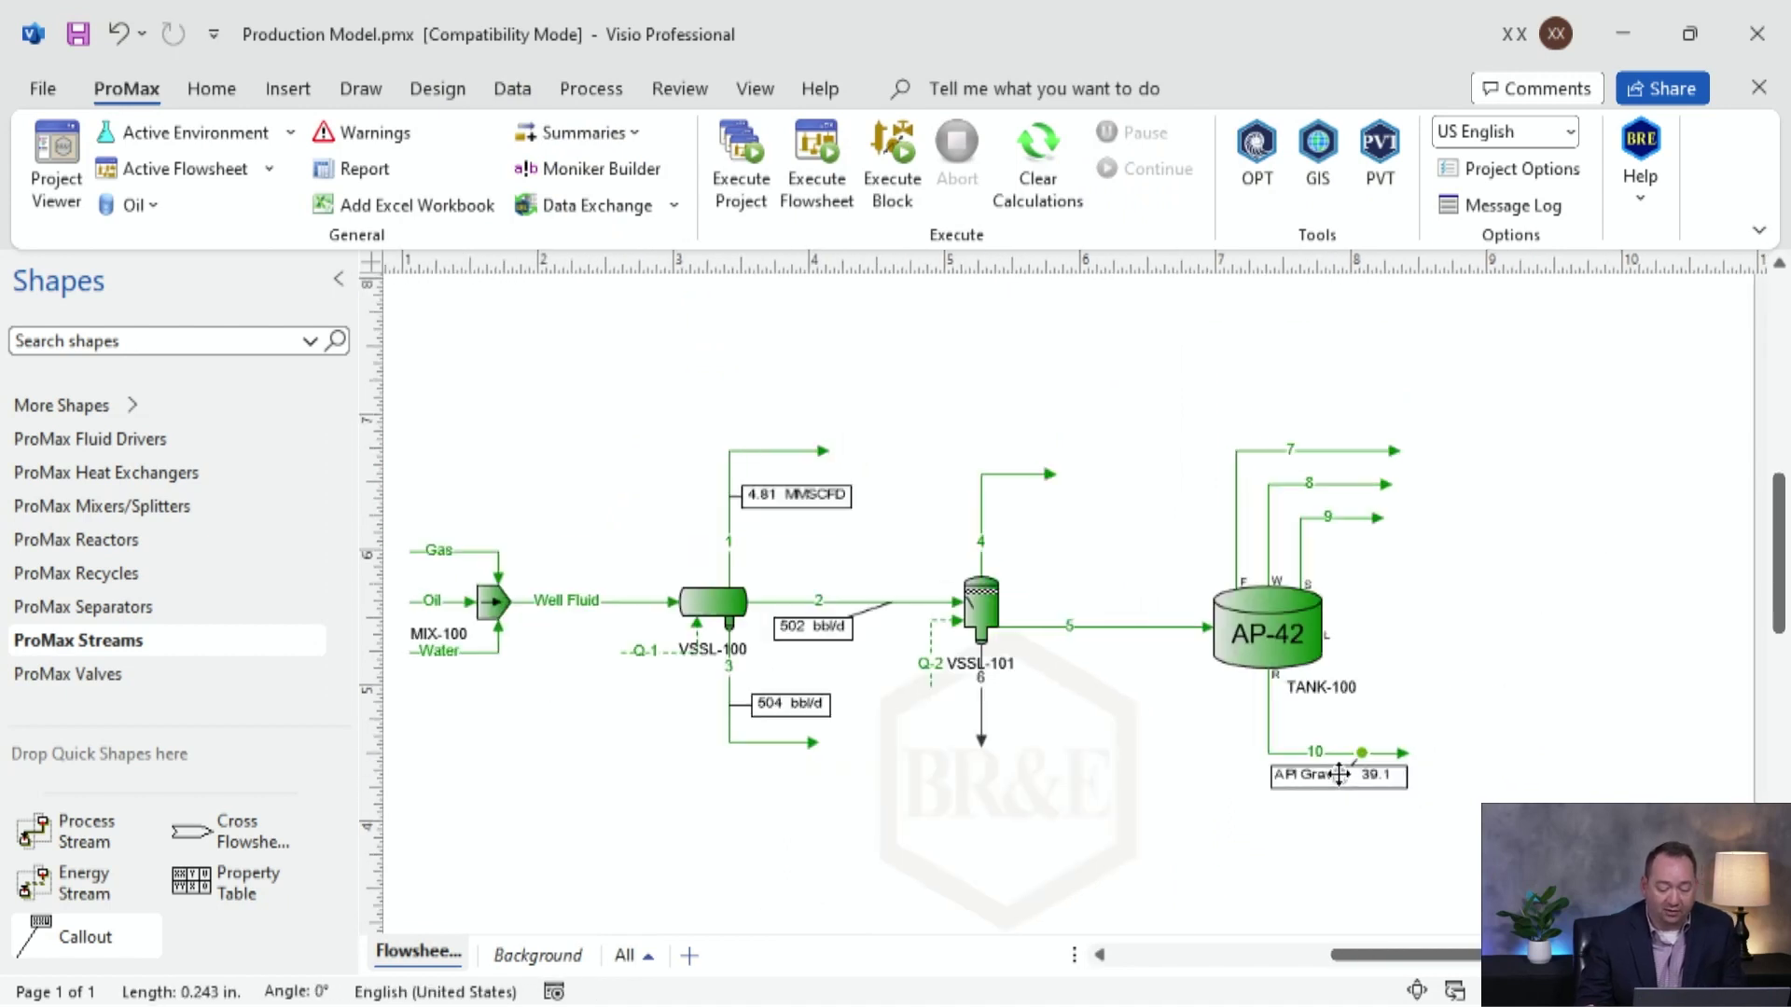
{"action": "left_click", "coordinate": [1139, 788]}
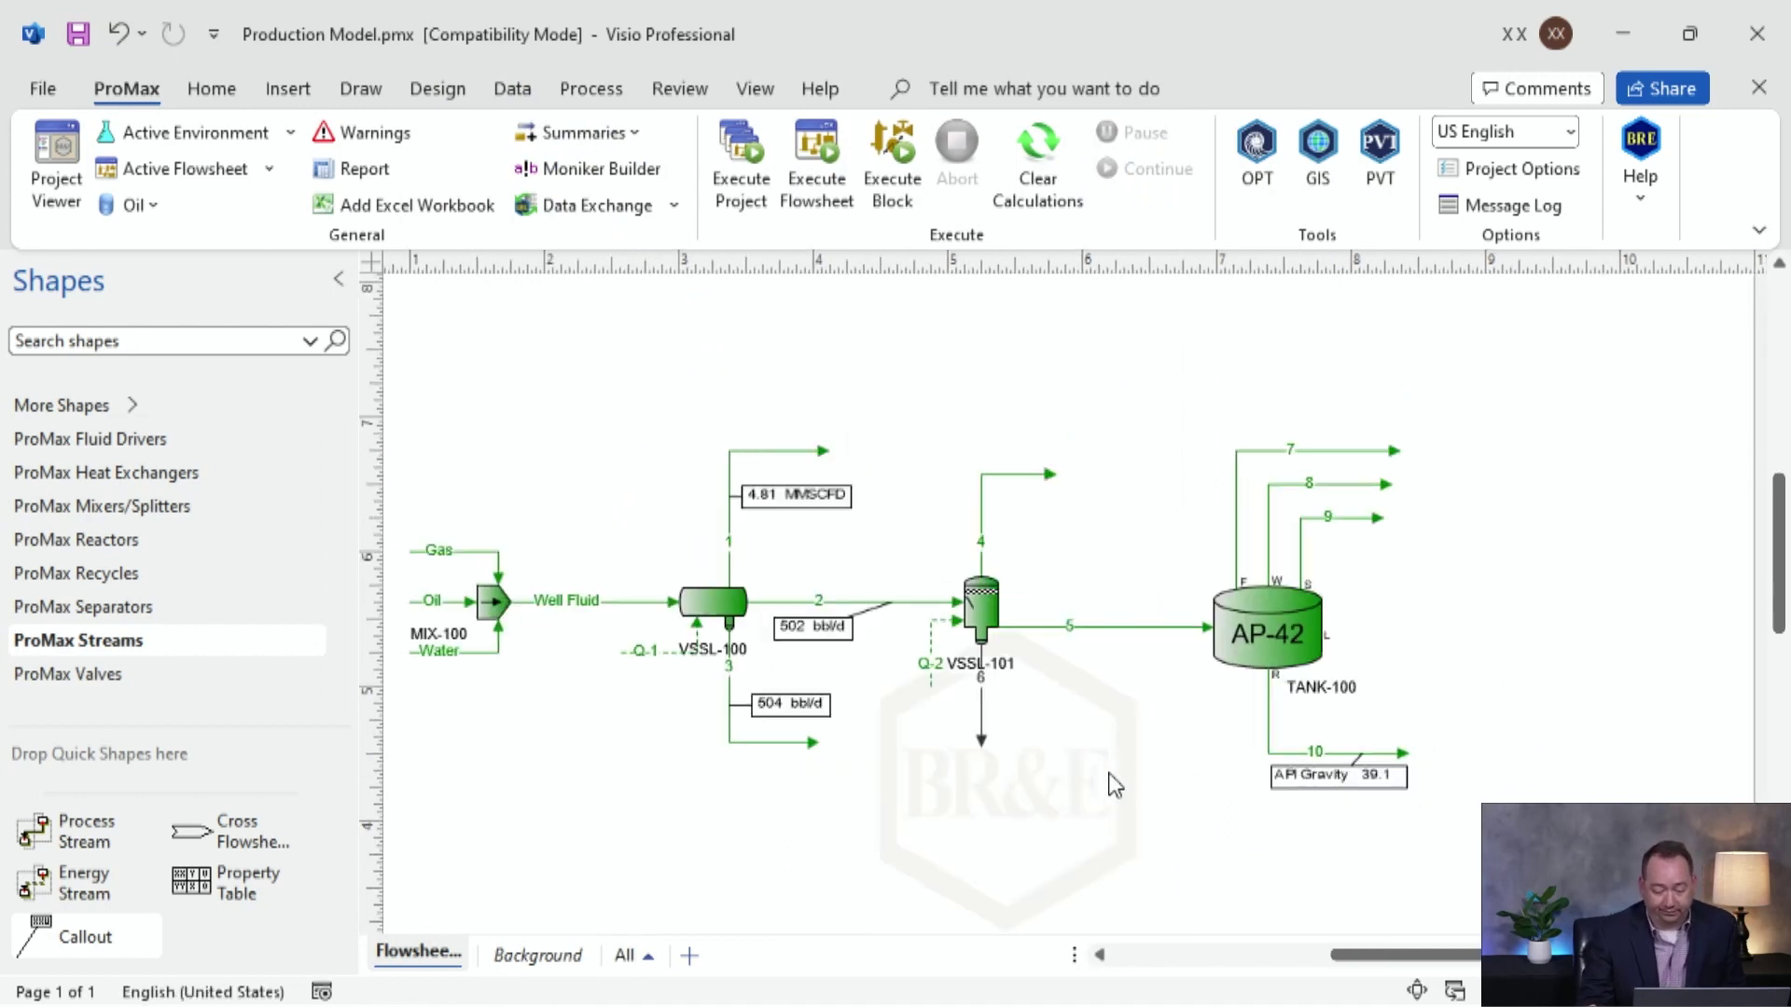
Reroute the end of VSSL-101's overhead stream 4 higher above the vessel.
{"action": "scroll", "coordinate": [1099, 798], "scroll_direction": "up", "scroll_amount": 4}
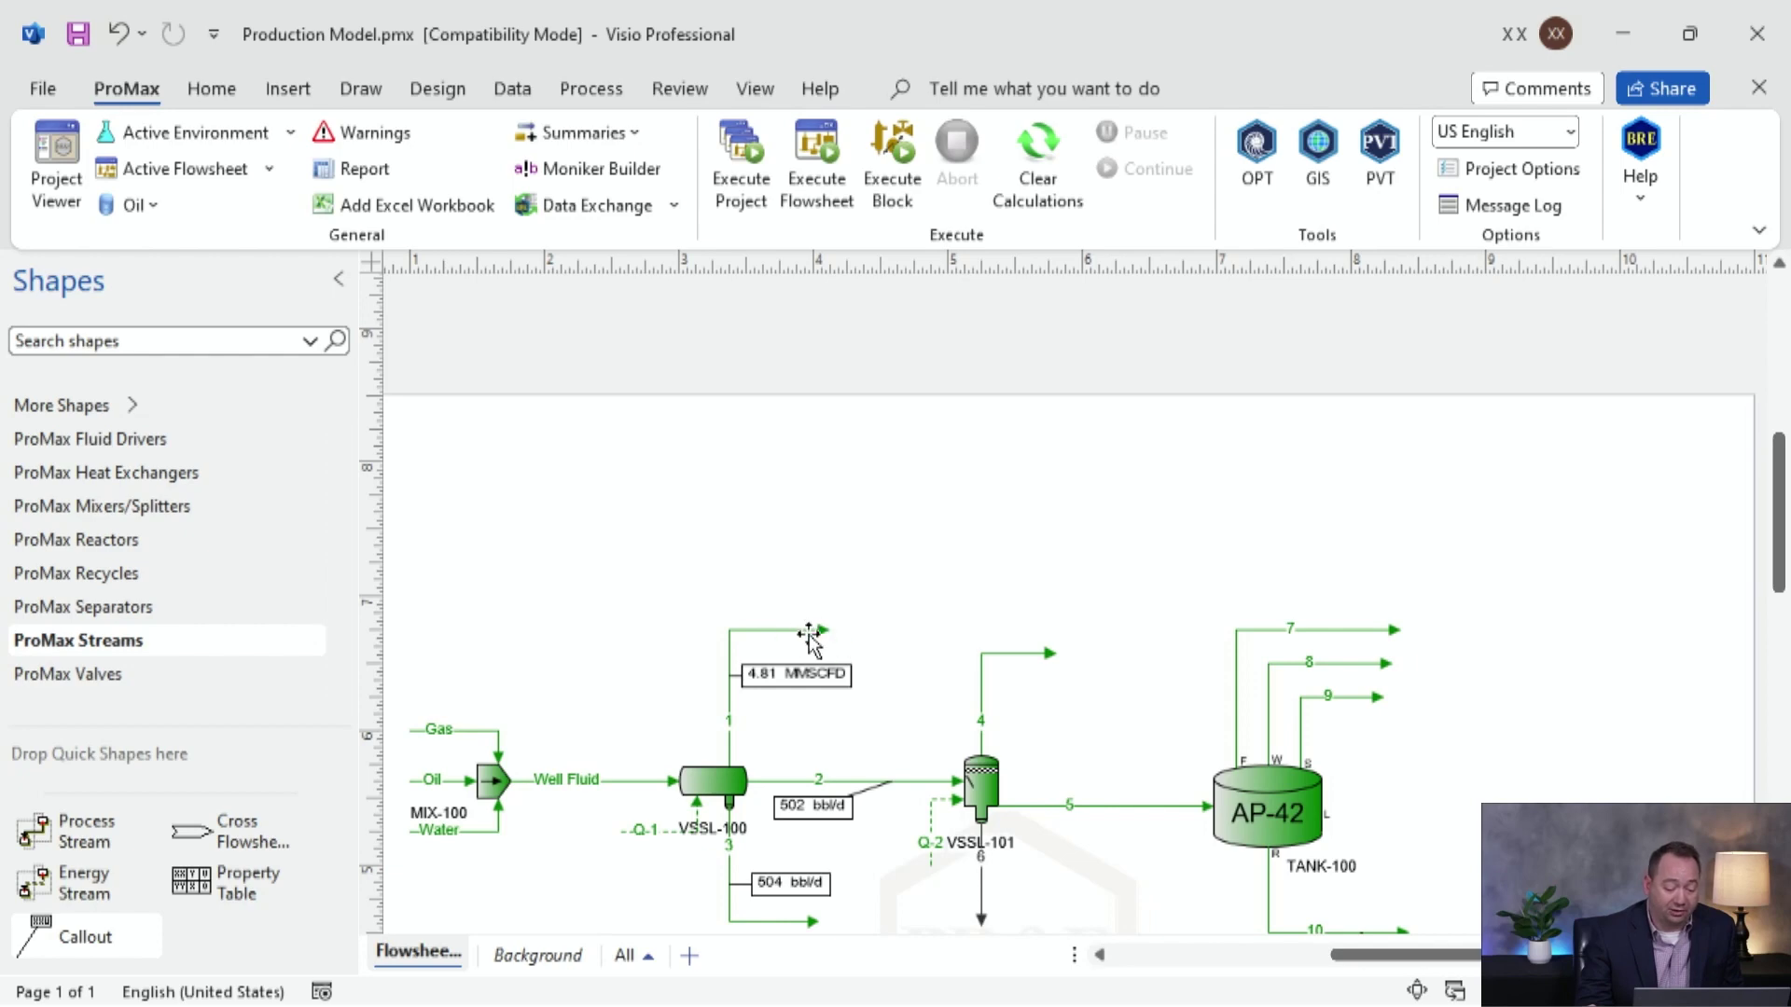
{"action": "mouse_move", "coordinate": [811, 638]}
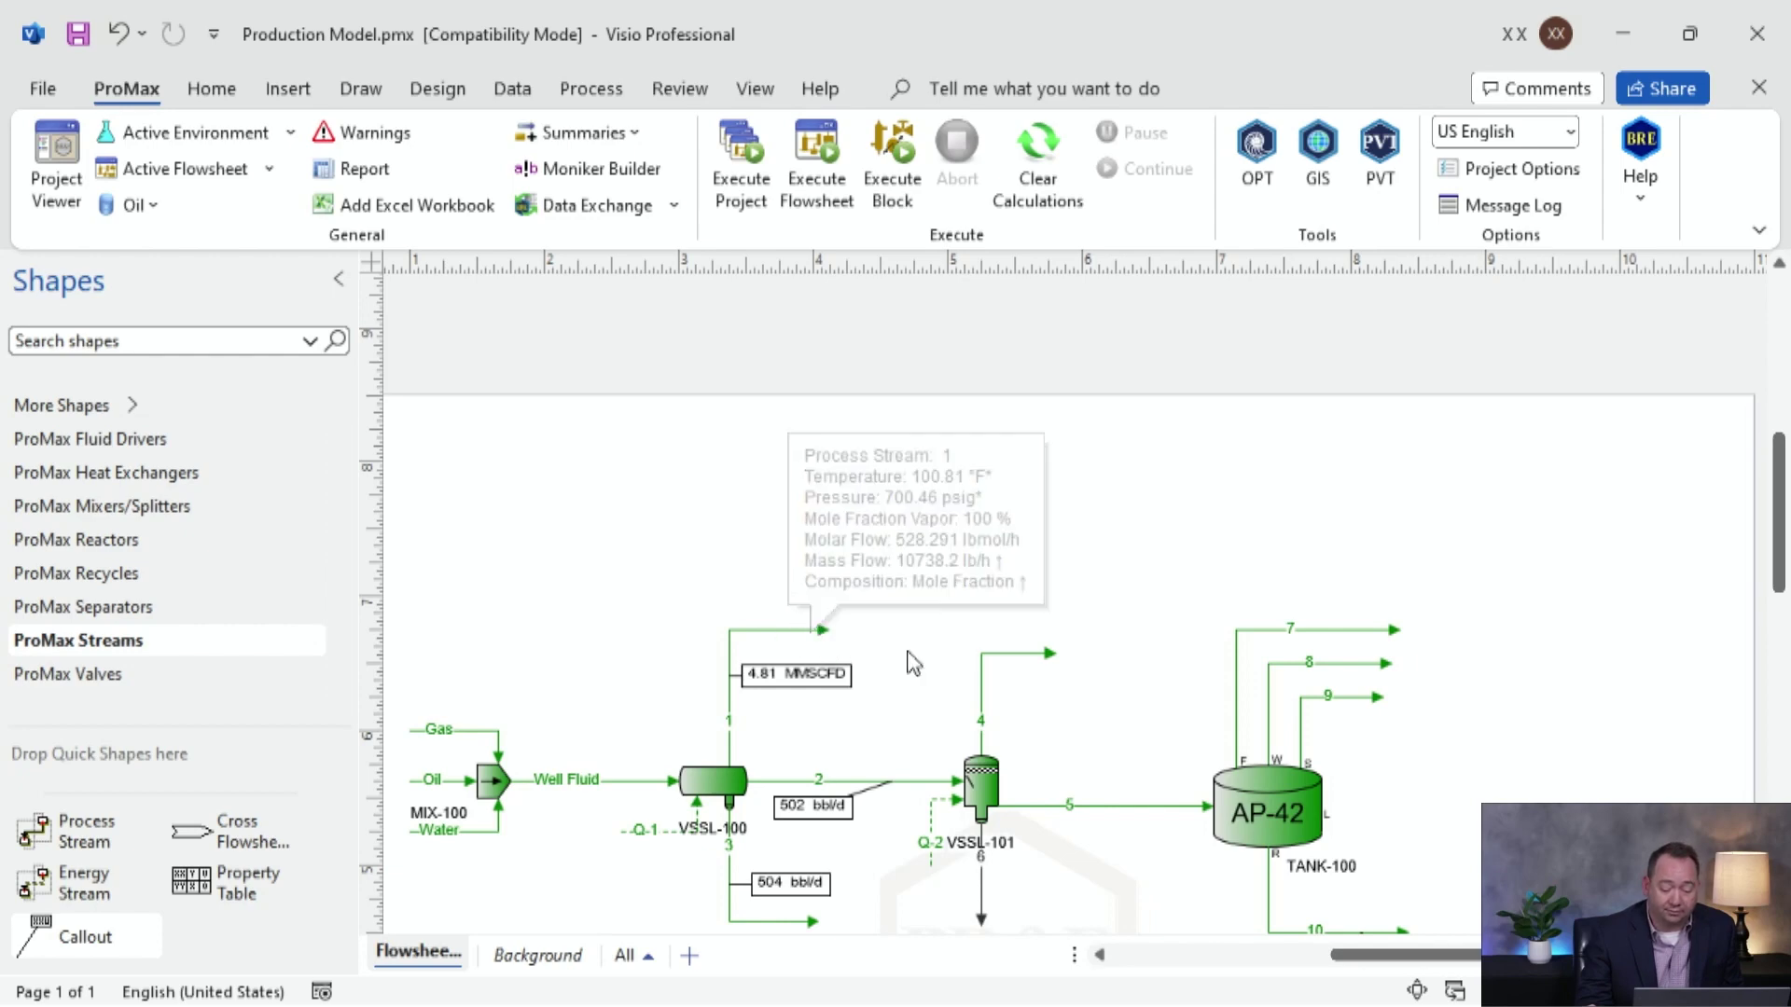
{"action": "left_click", "coordinate": [1060, 655]}
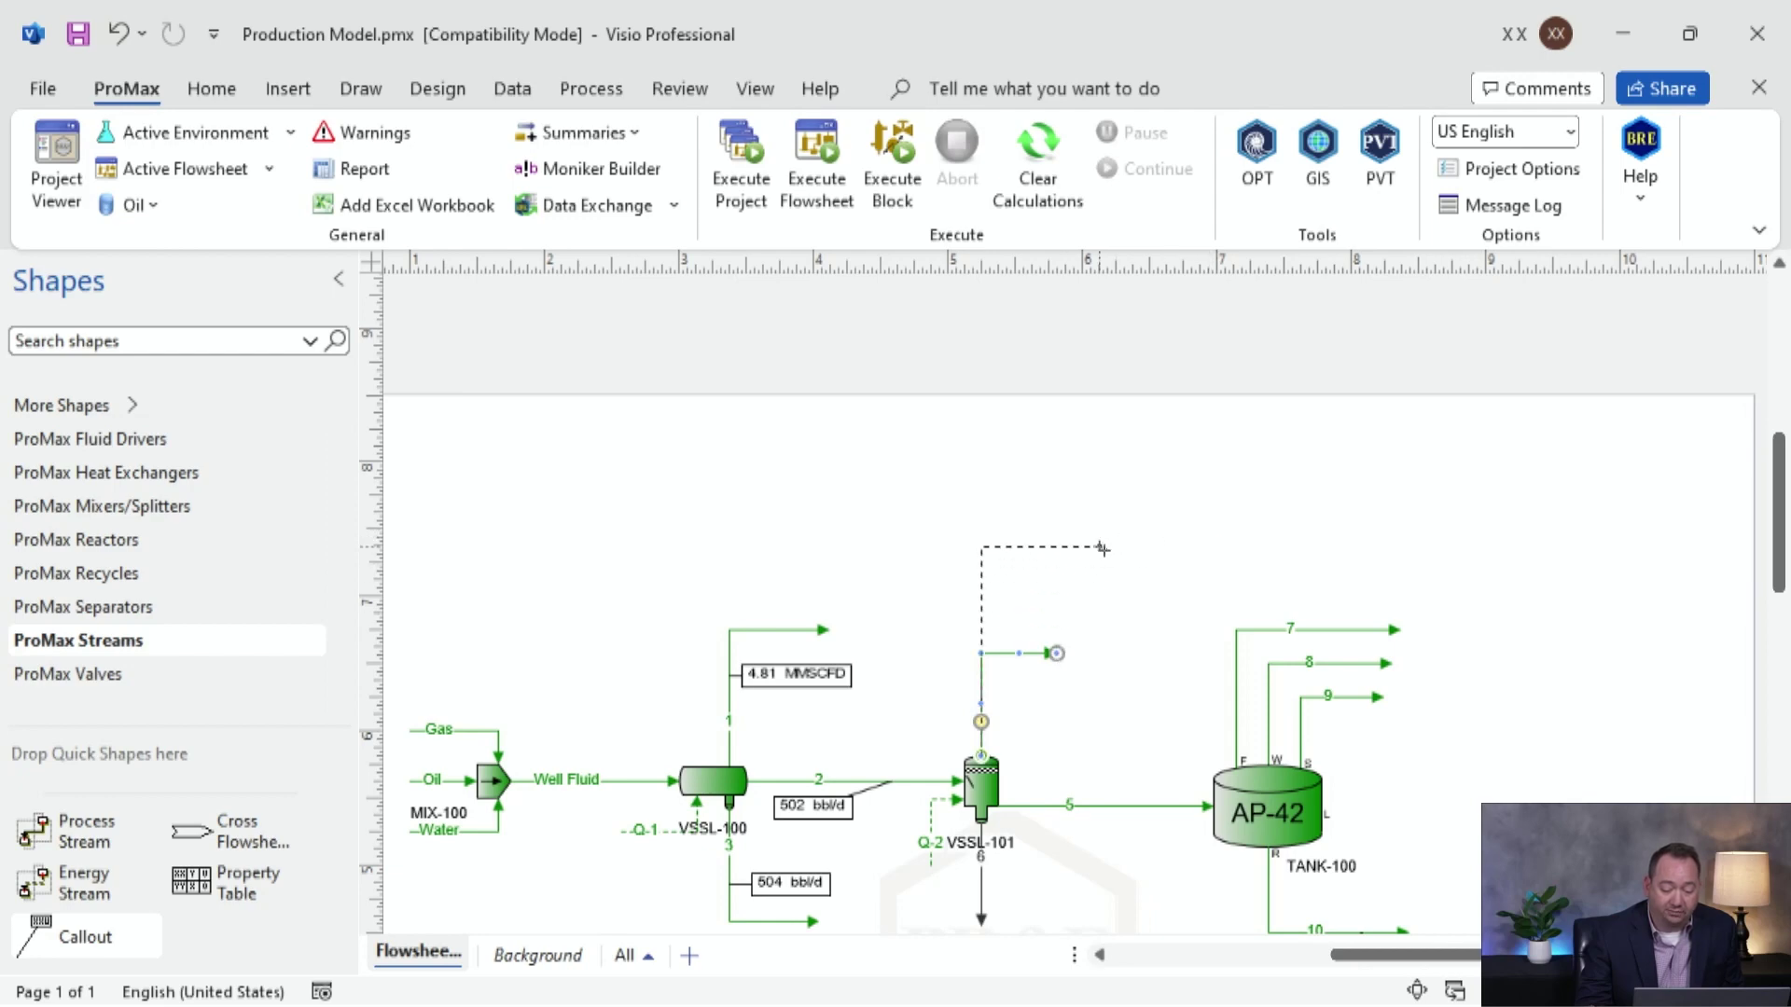
{"action": "left_click_drag", "start_coordinate": [1103, 549], "coordinate": [1100, 548]}
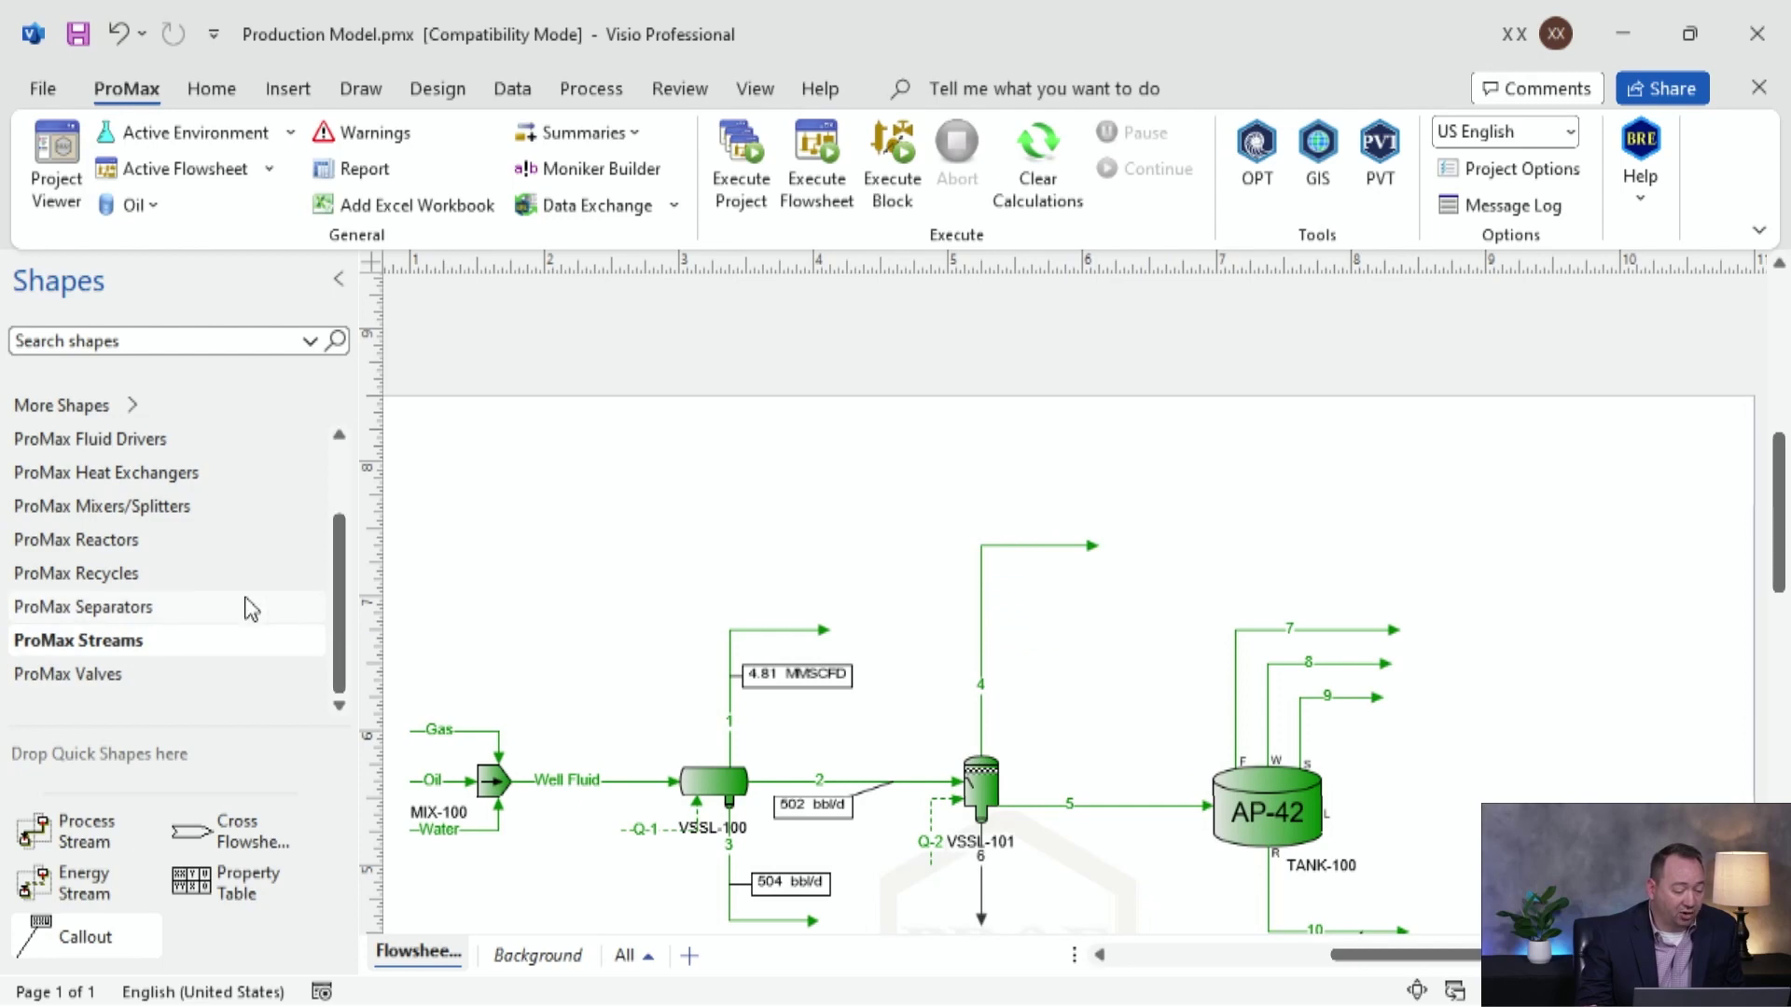
Add a Compressor from the ProMax Fluid Drivers shapes at the end of stream 4, connected to its inlet.
{"action": "scroll", "coordinate": [177, 616], "scroll_direction": "up", "scroll_amount": 2}
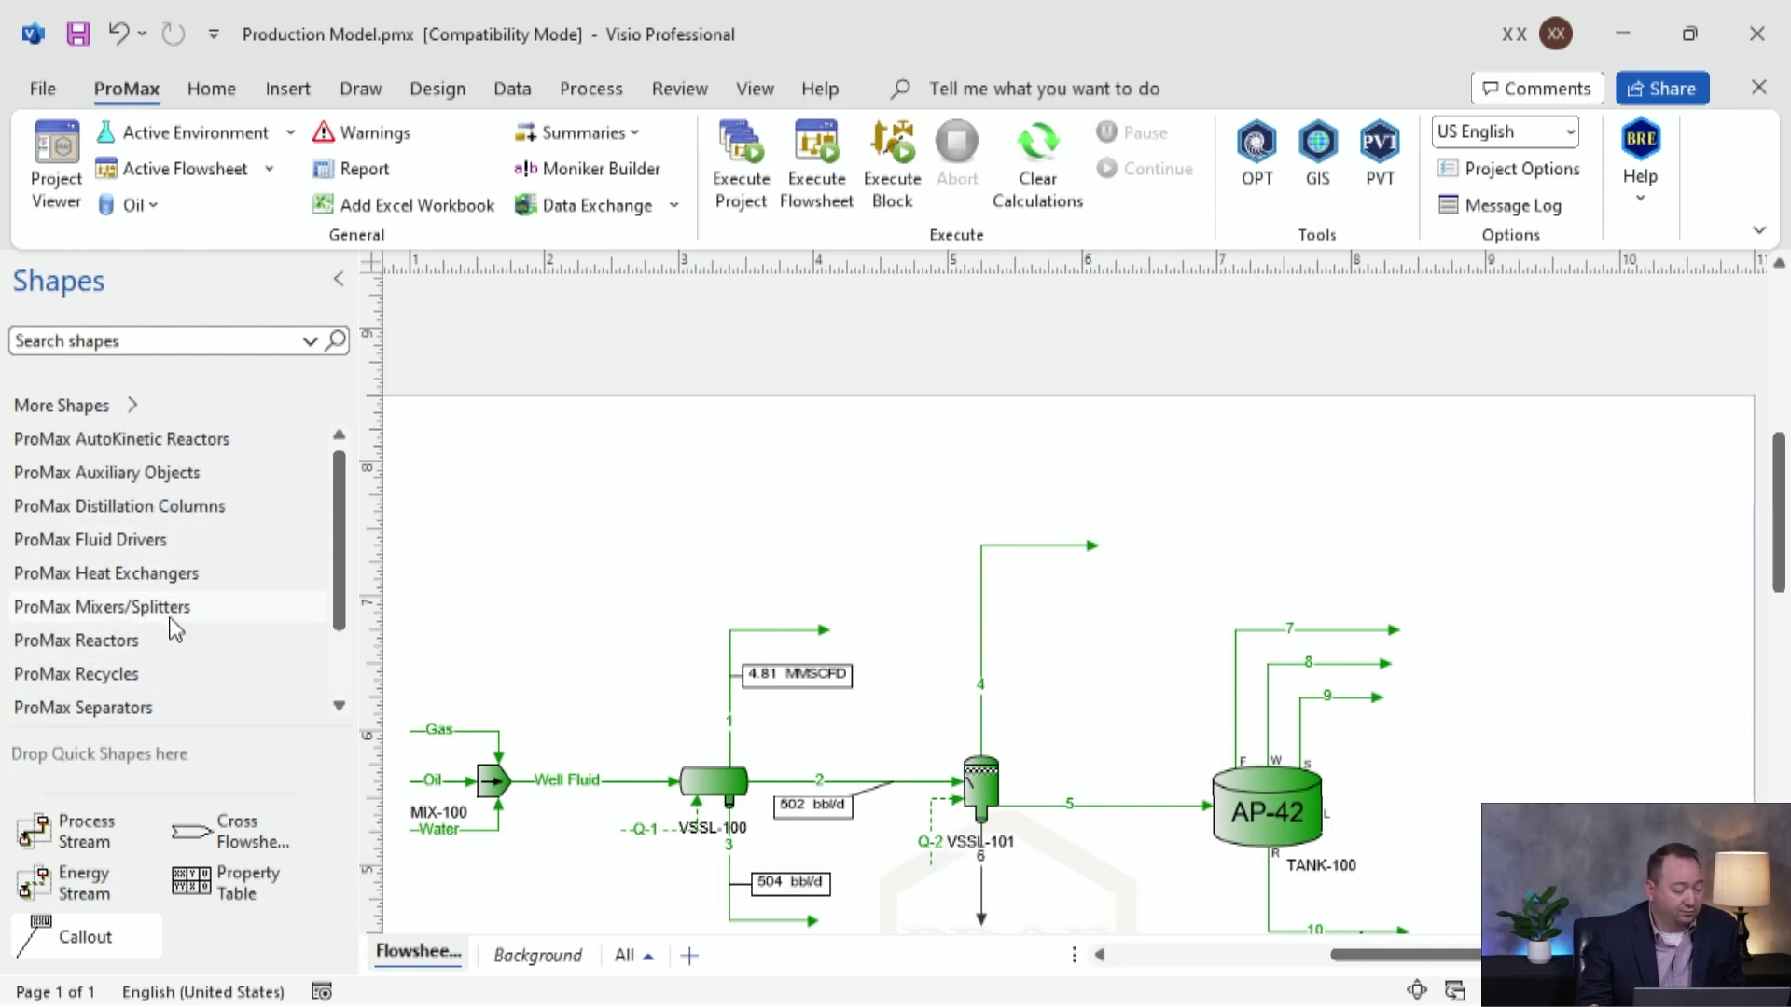
{"action": "left_click", "coordinate": [154, 543]}
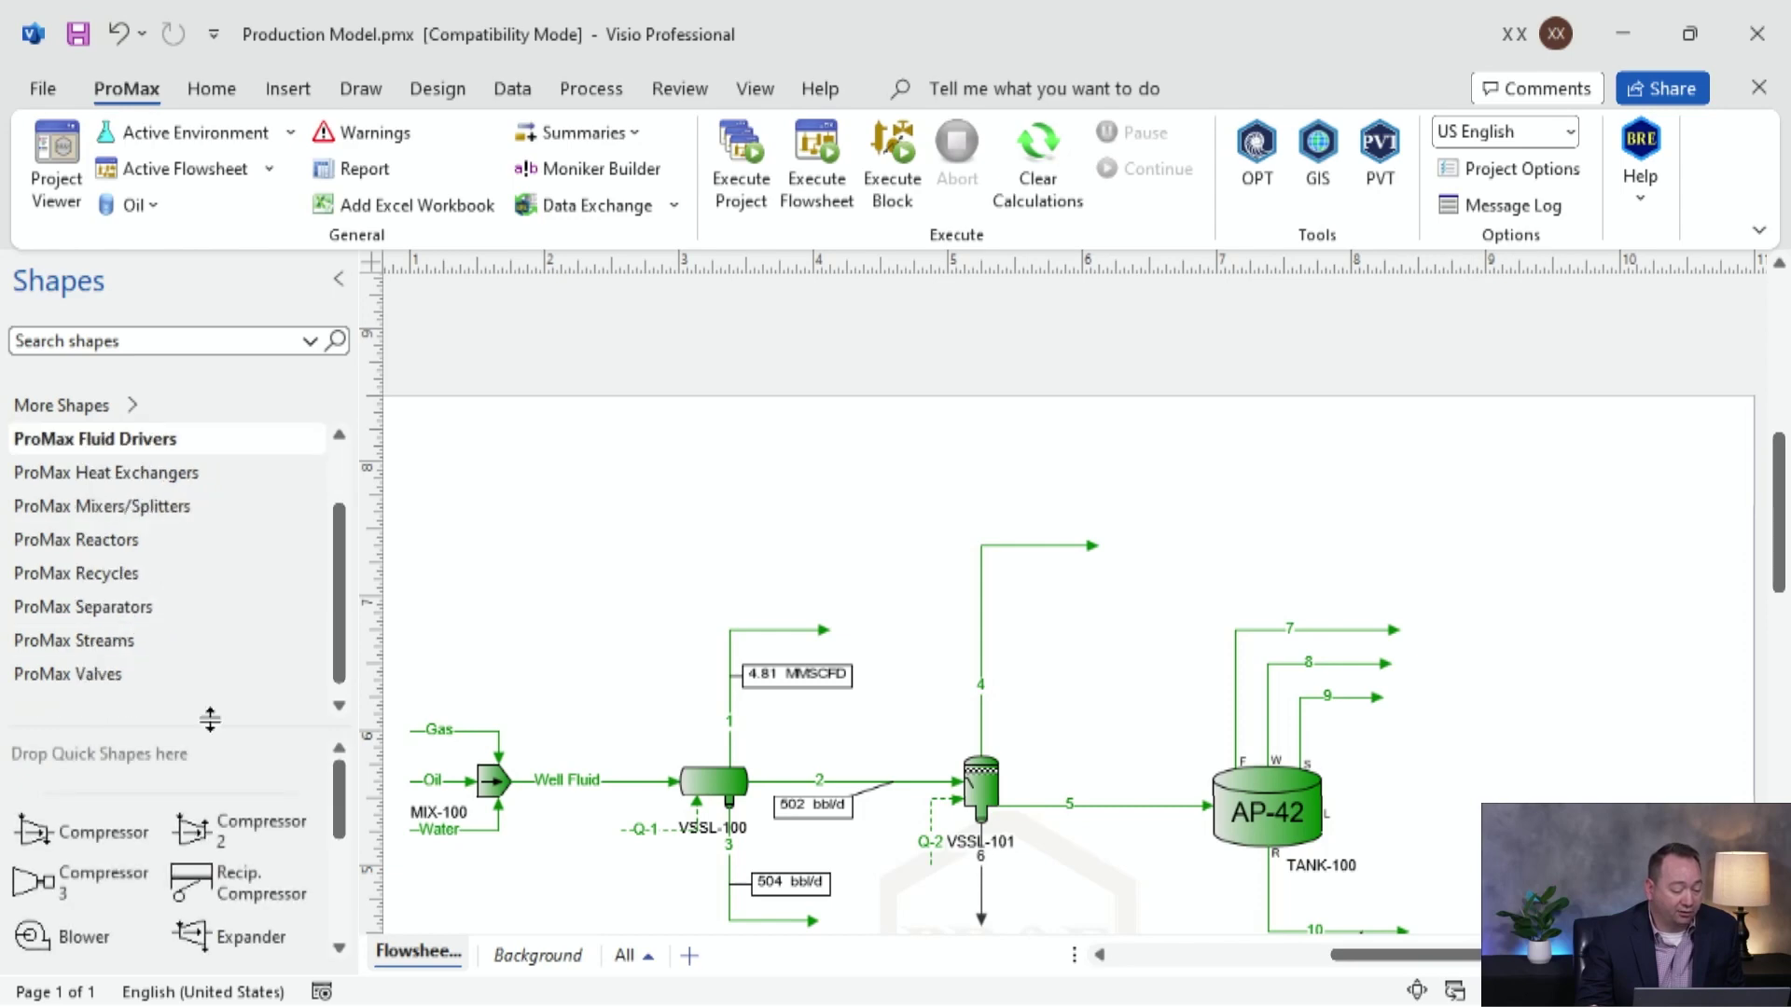
{"action": "left_click_drag", "start_coordinate": [47, 844], "coordinate": [1119, 586]}
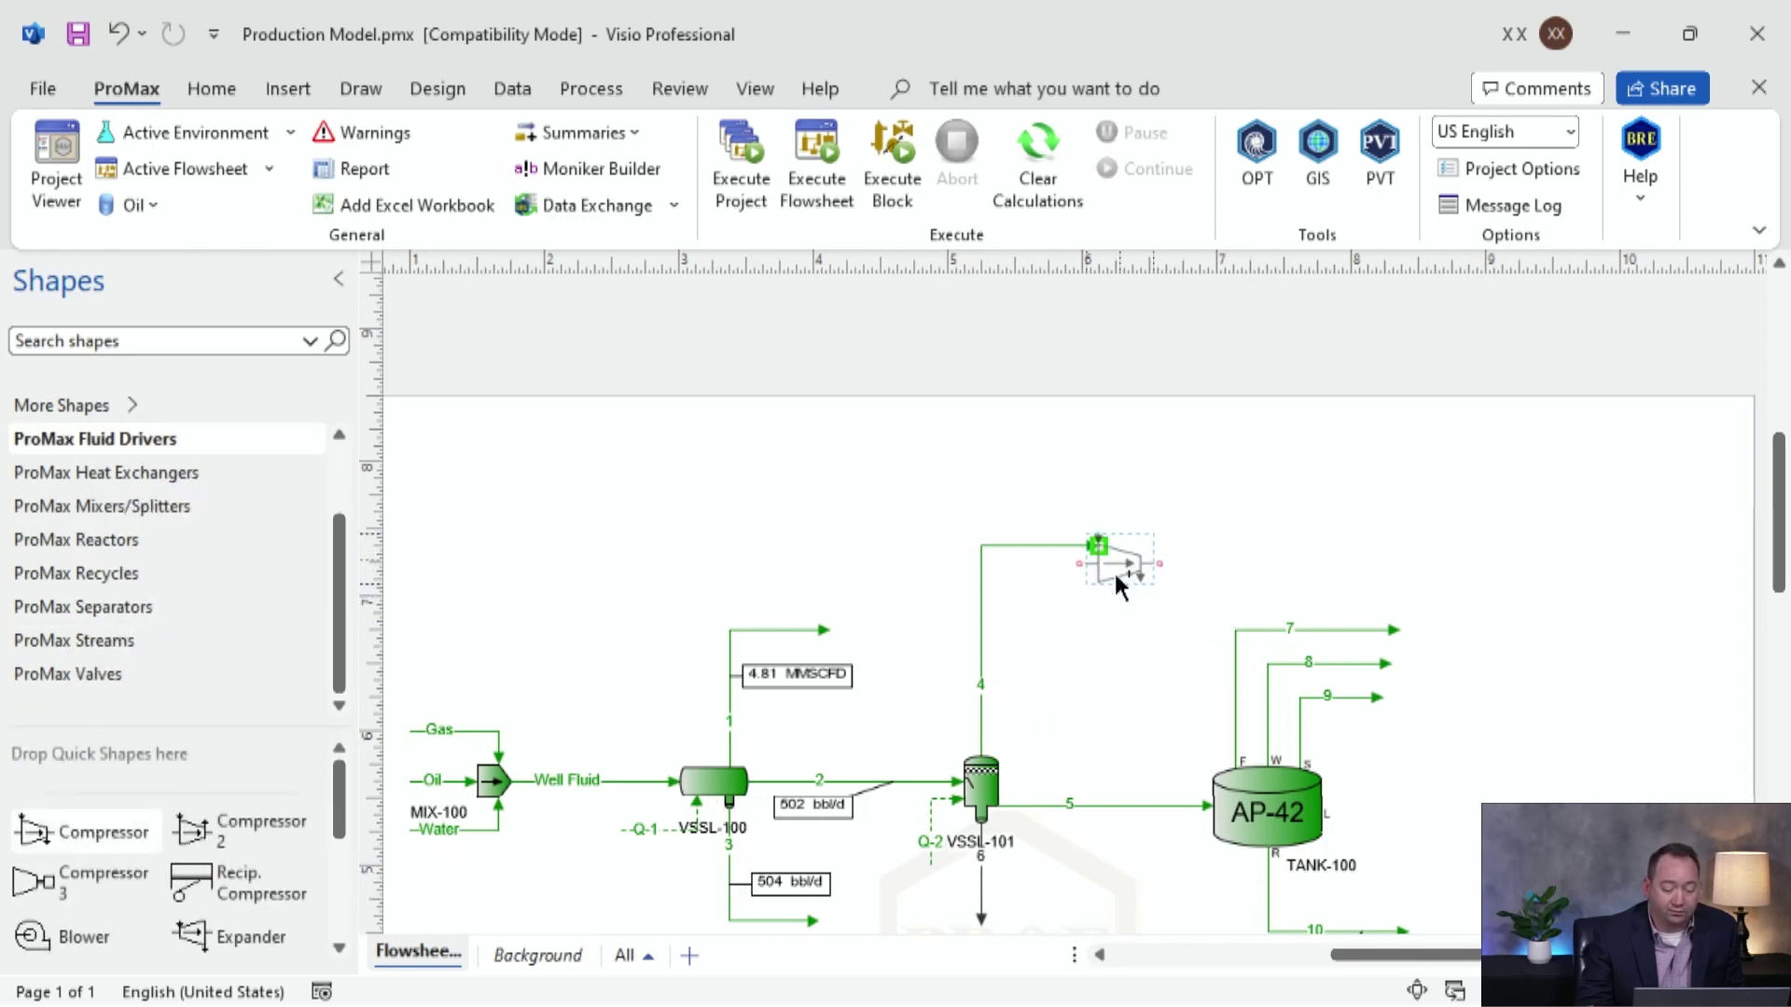
Connect an outlet process stream and an incoming energy stream to the compressor.
{"action": "right_click", "coordinate": [1059, 642]}
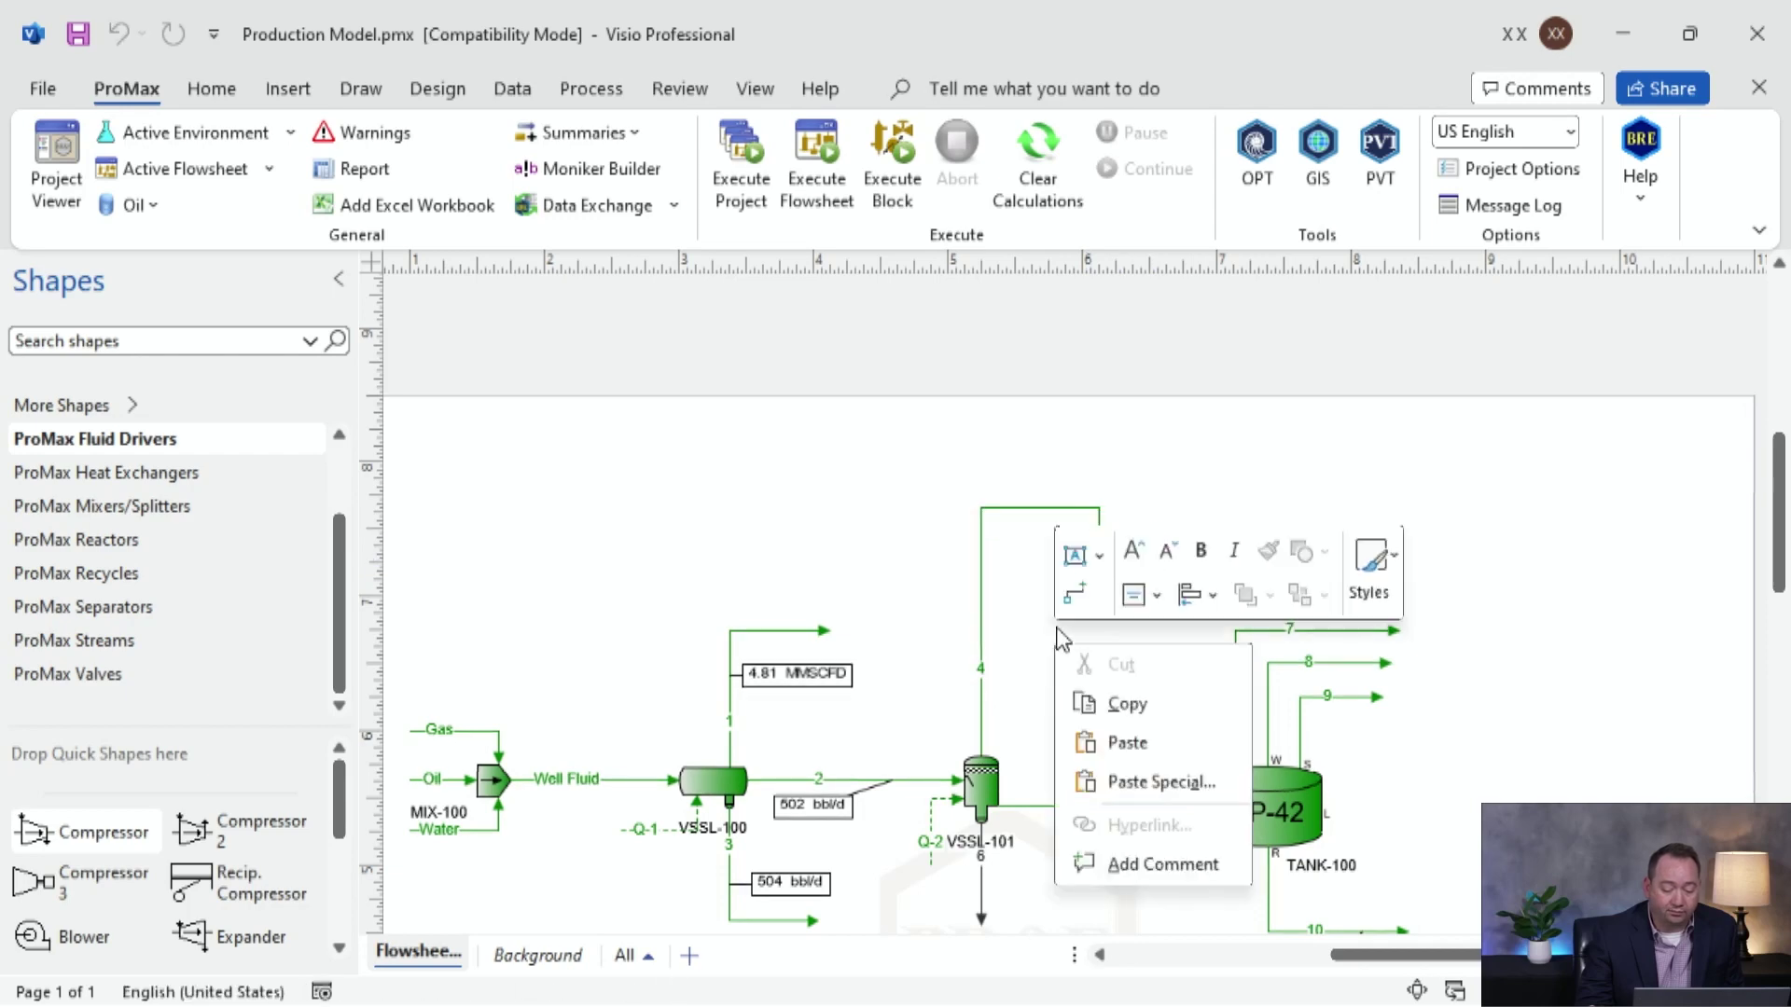
{"action": "left_click", "coordinate": [1074, 594]}
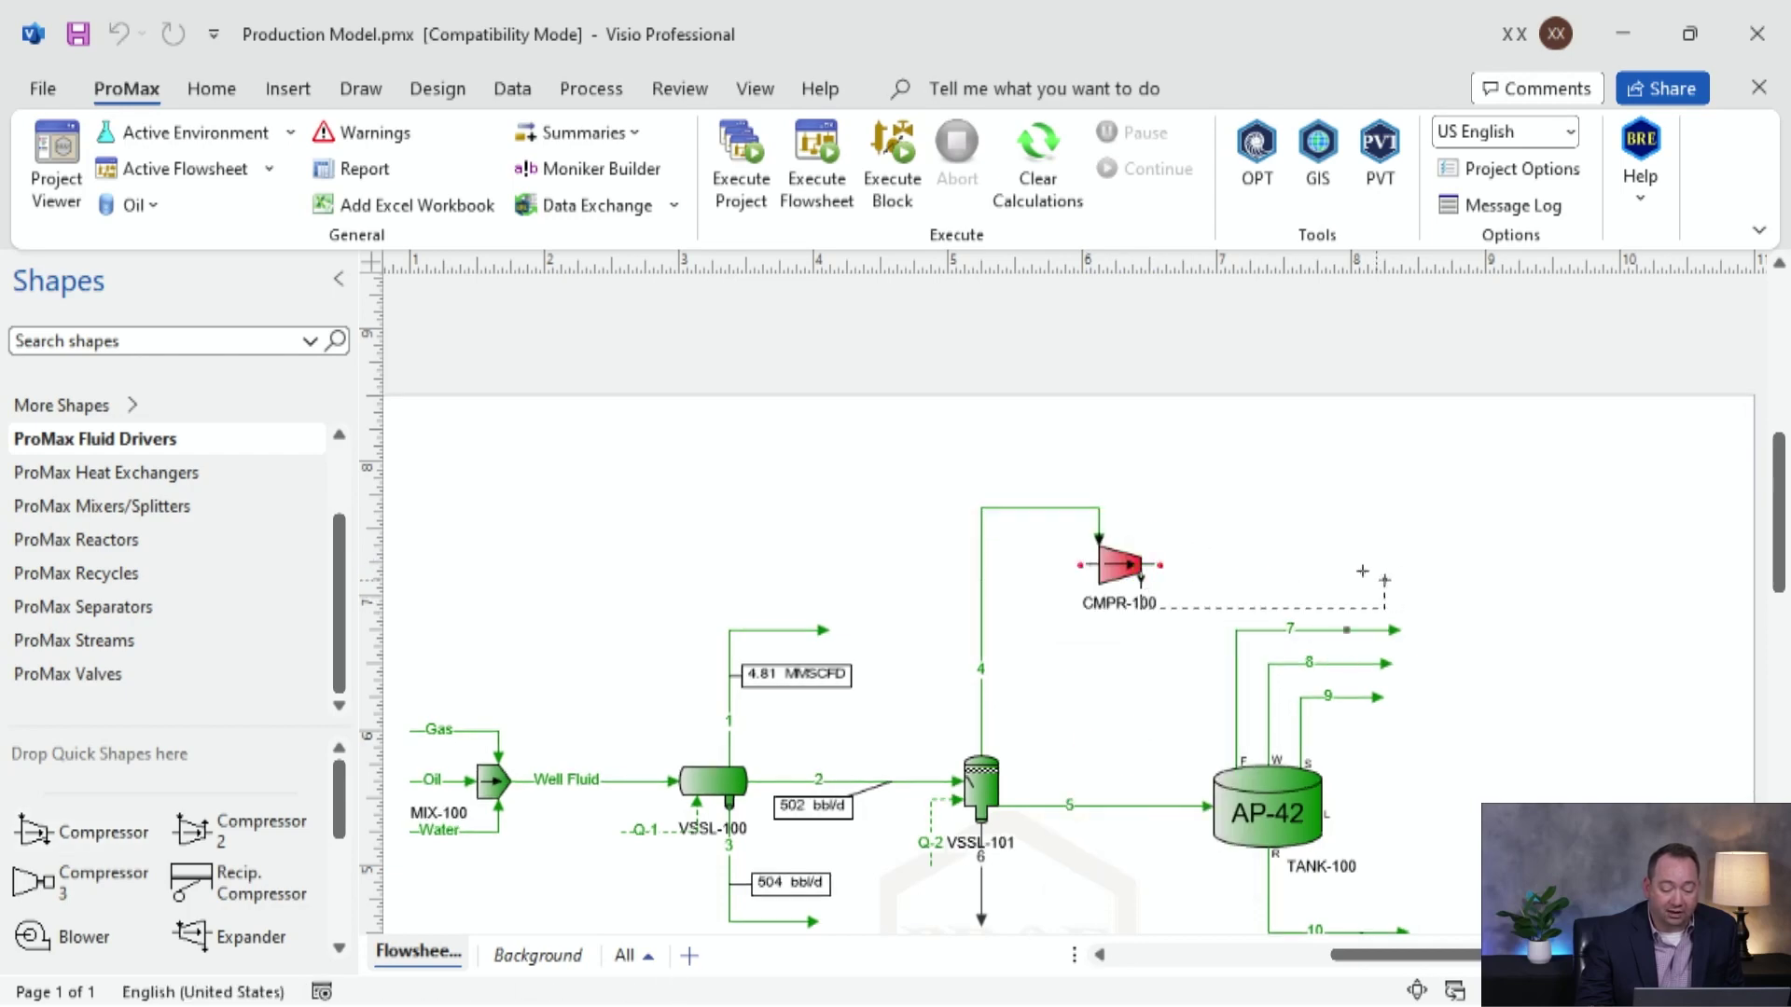
{"action": "left_click_drag", "start_coordinate": [1325, 600], "coordinate": [1331, 568]}
{"action": "right_click", "coordinate": [1039, 667]}
{"action": "left_click", "coordinate": [1061, 619]}
{"action": "mouse_move", "coordinate": [1048, 646]}
{"action": "left_mouse_down"}
{"action": "mouse_move", "coordinate": [1049, 589]}
{"action": "mouse_move", "coordinate": [1086, 564]}
{"action": "left_mouse_up"}
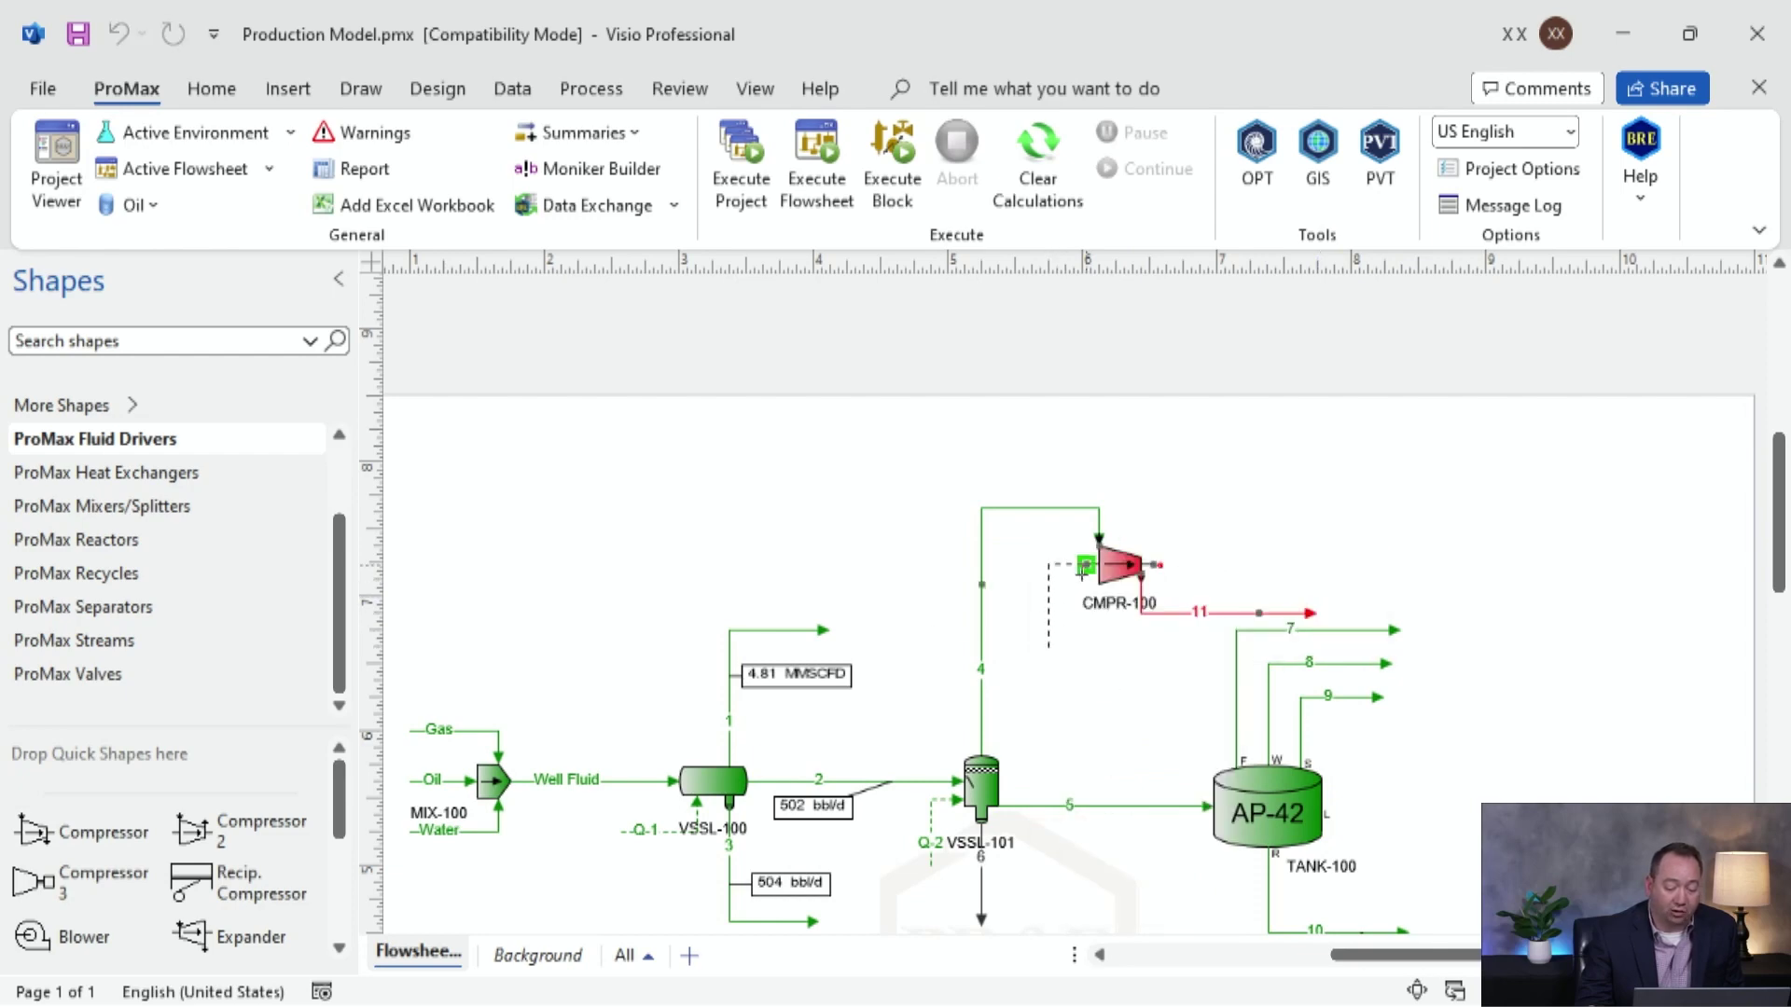
{"action": "left_click", "coordinate": [1088, 706]}
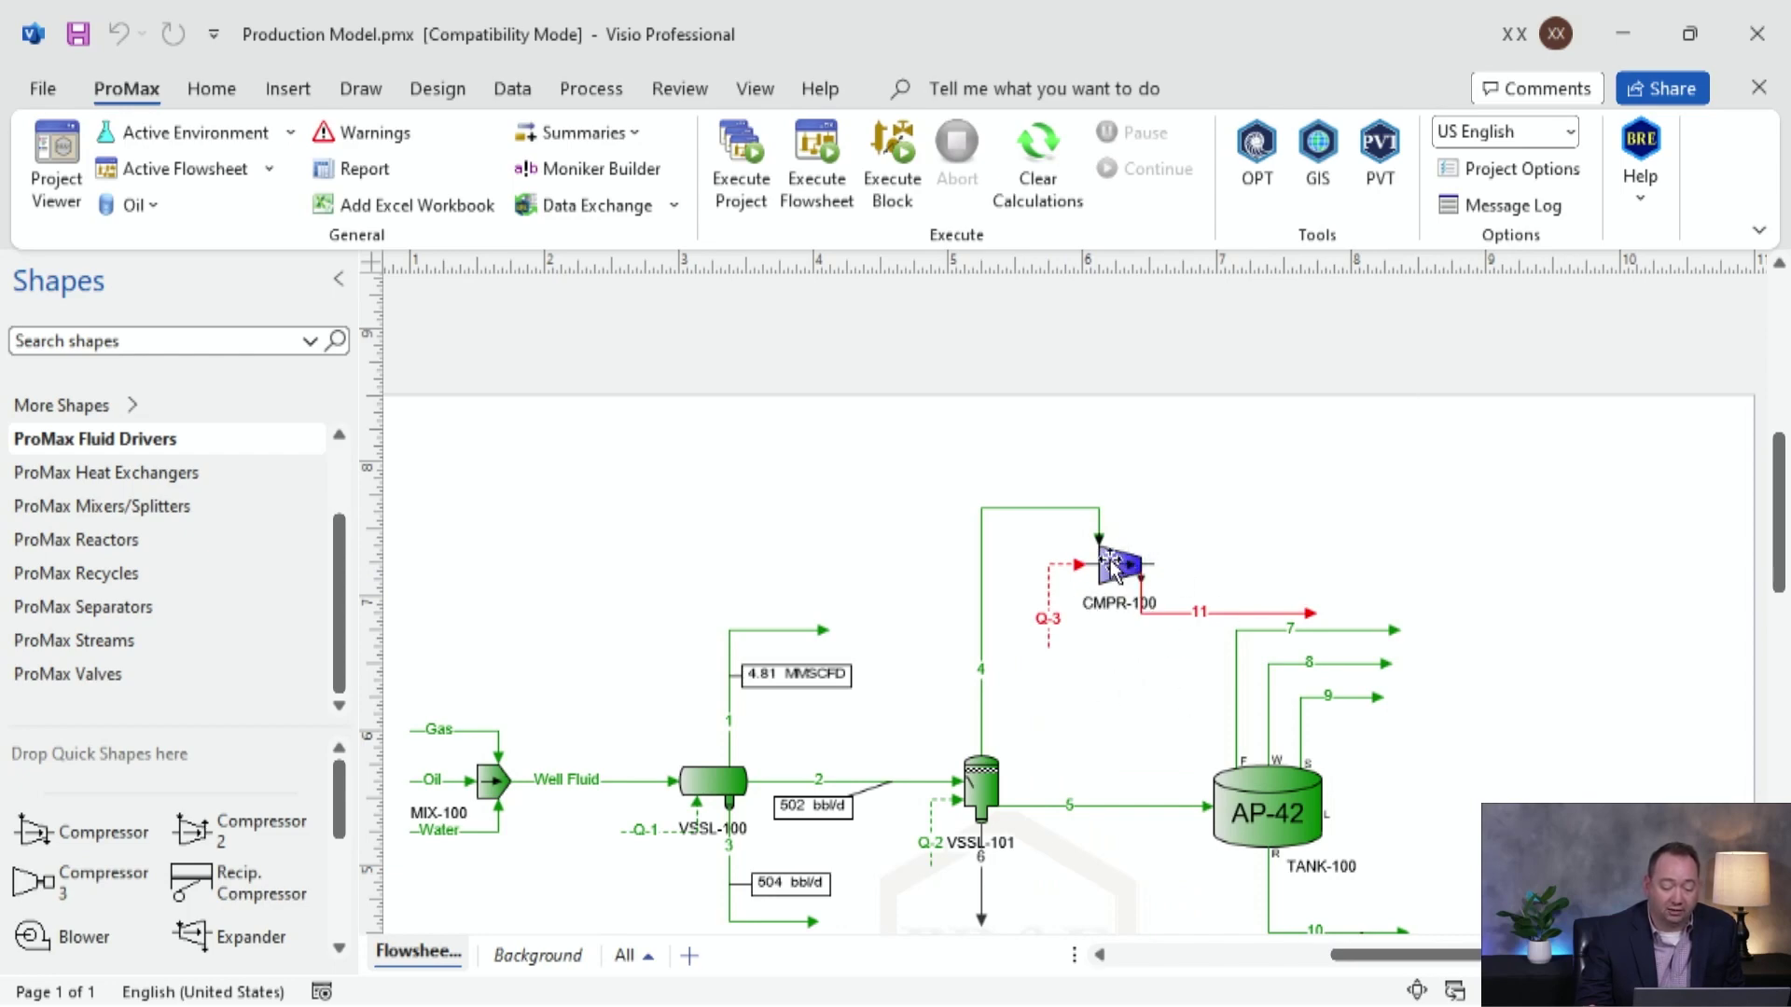
Open the properties of compressor outlet stream 11 and select its total pressure.
{"action": "mouse_move", "coordinate": [1119, 569]}
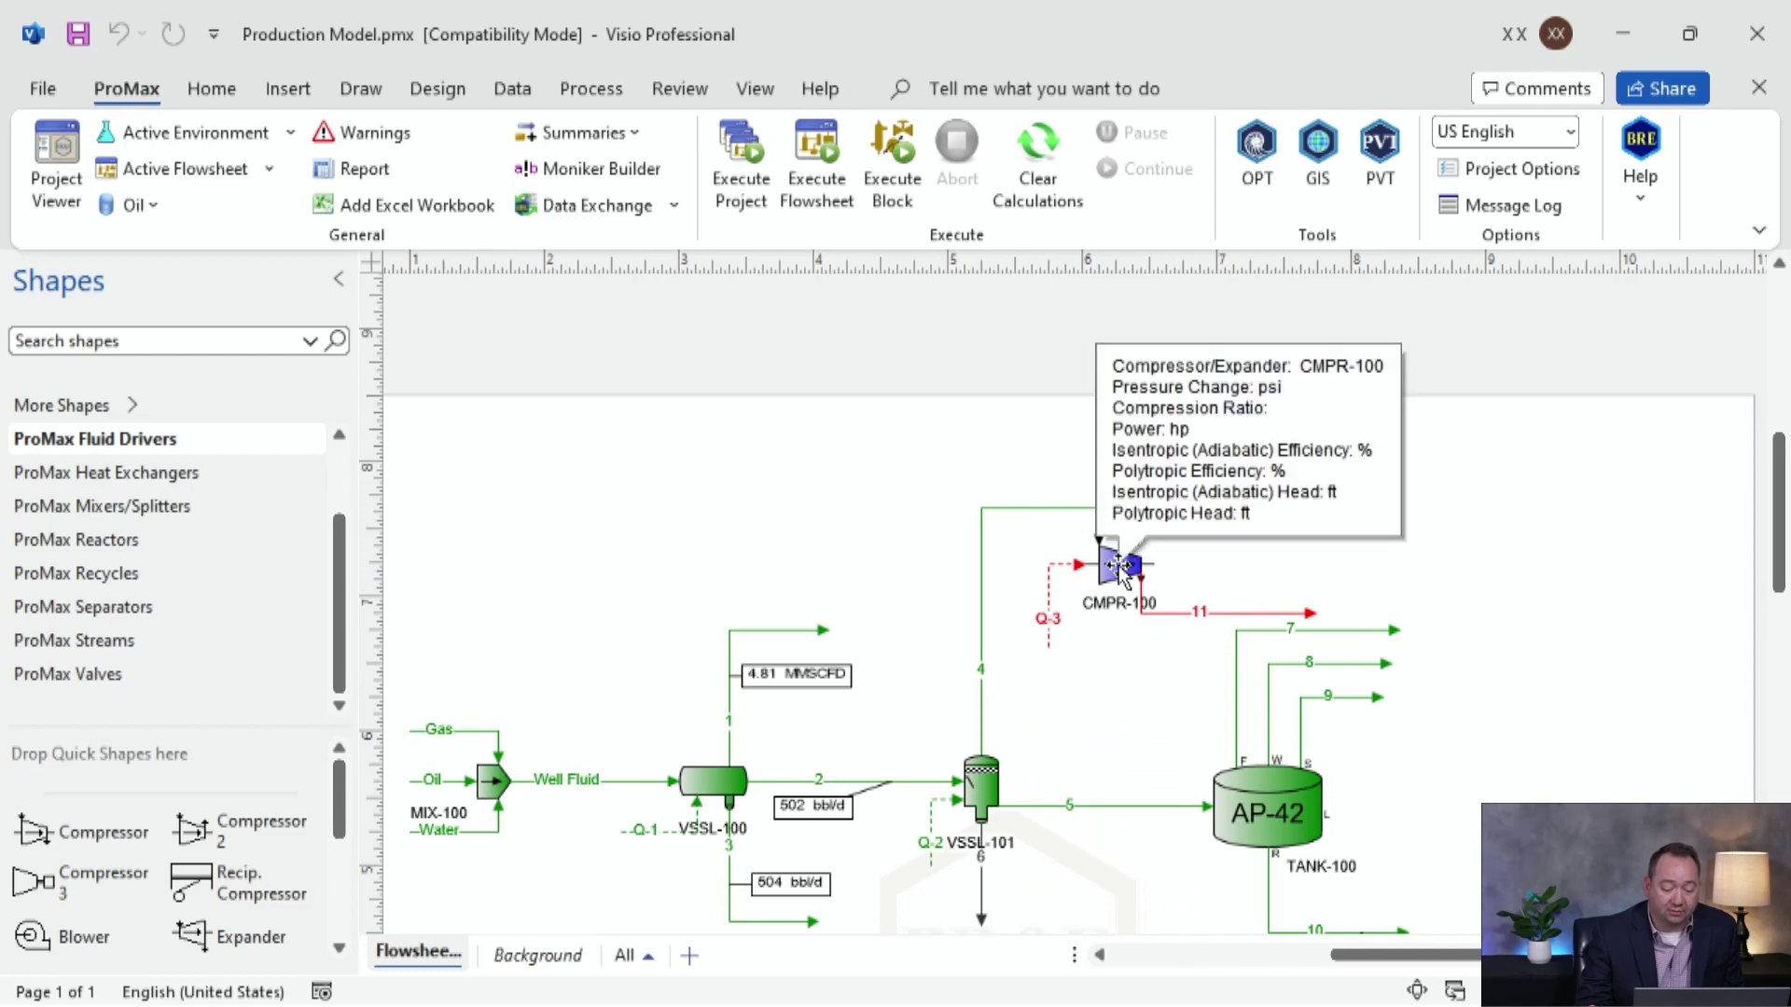
{"action": "double_click", "coordinate": [1176, 618]}
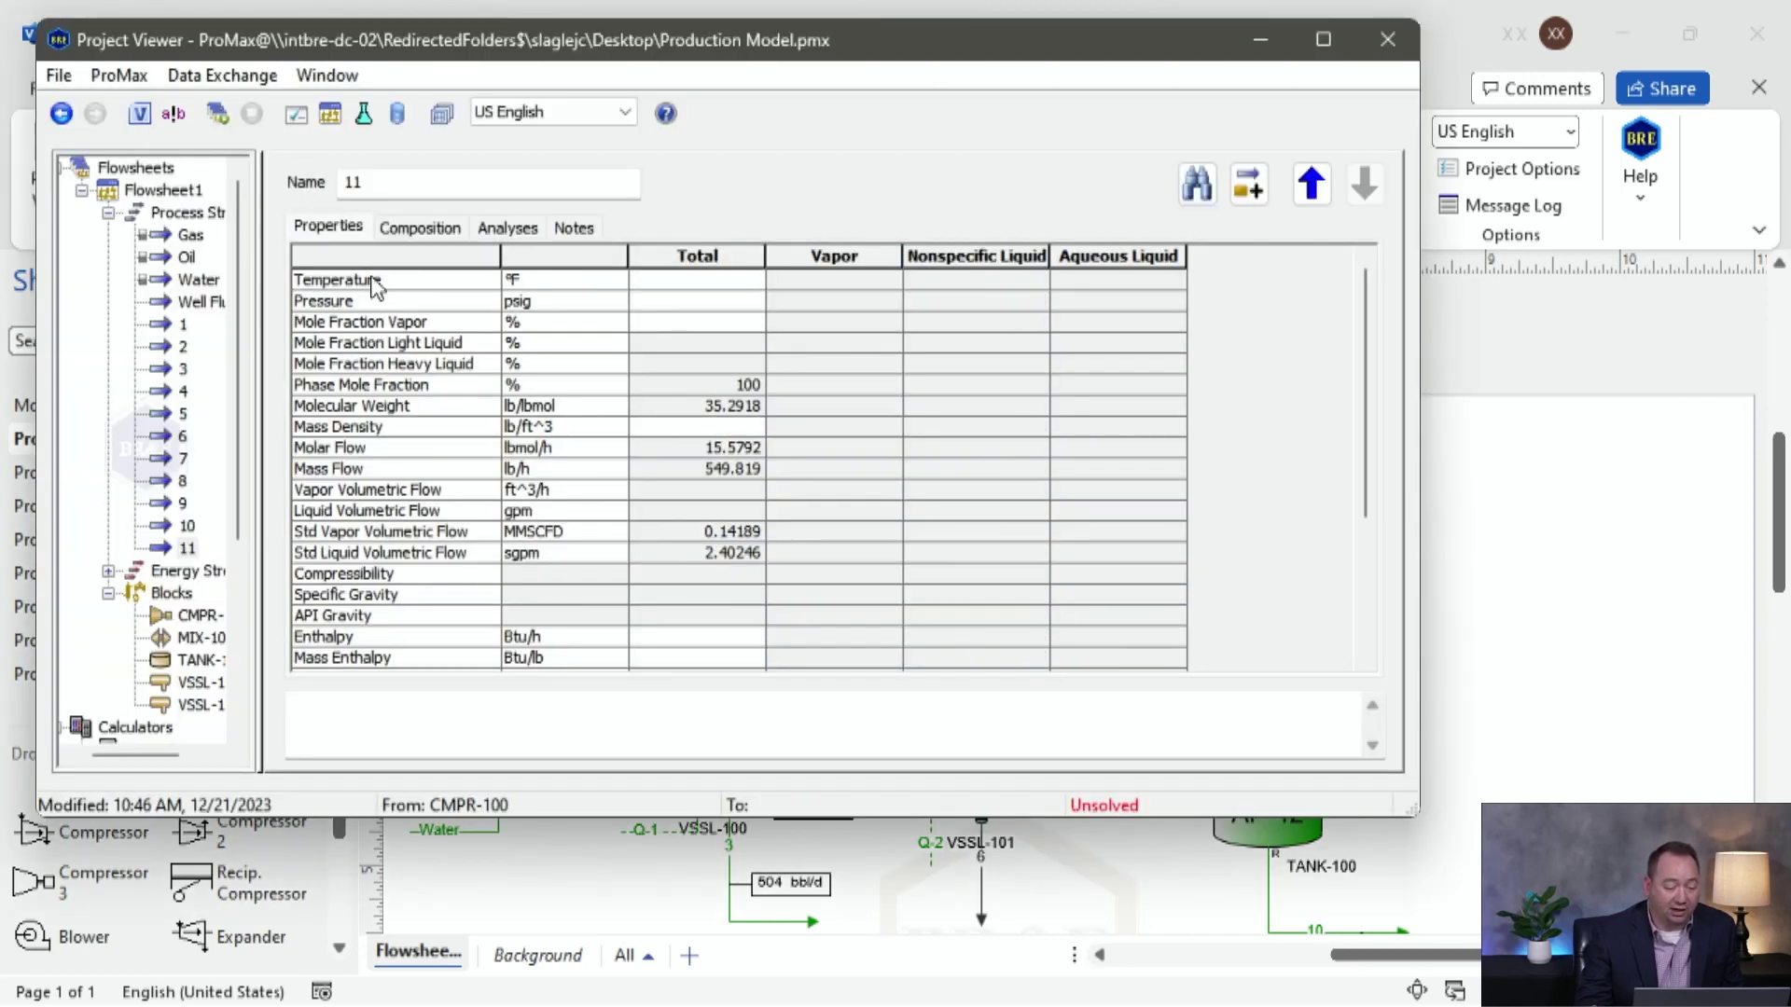
{"action": "left_click", "coordinate": [682, 311]}
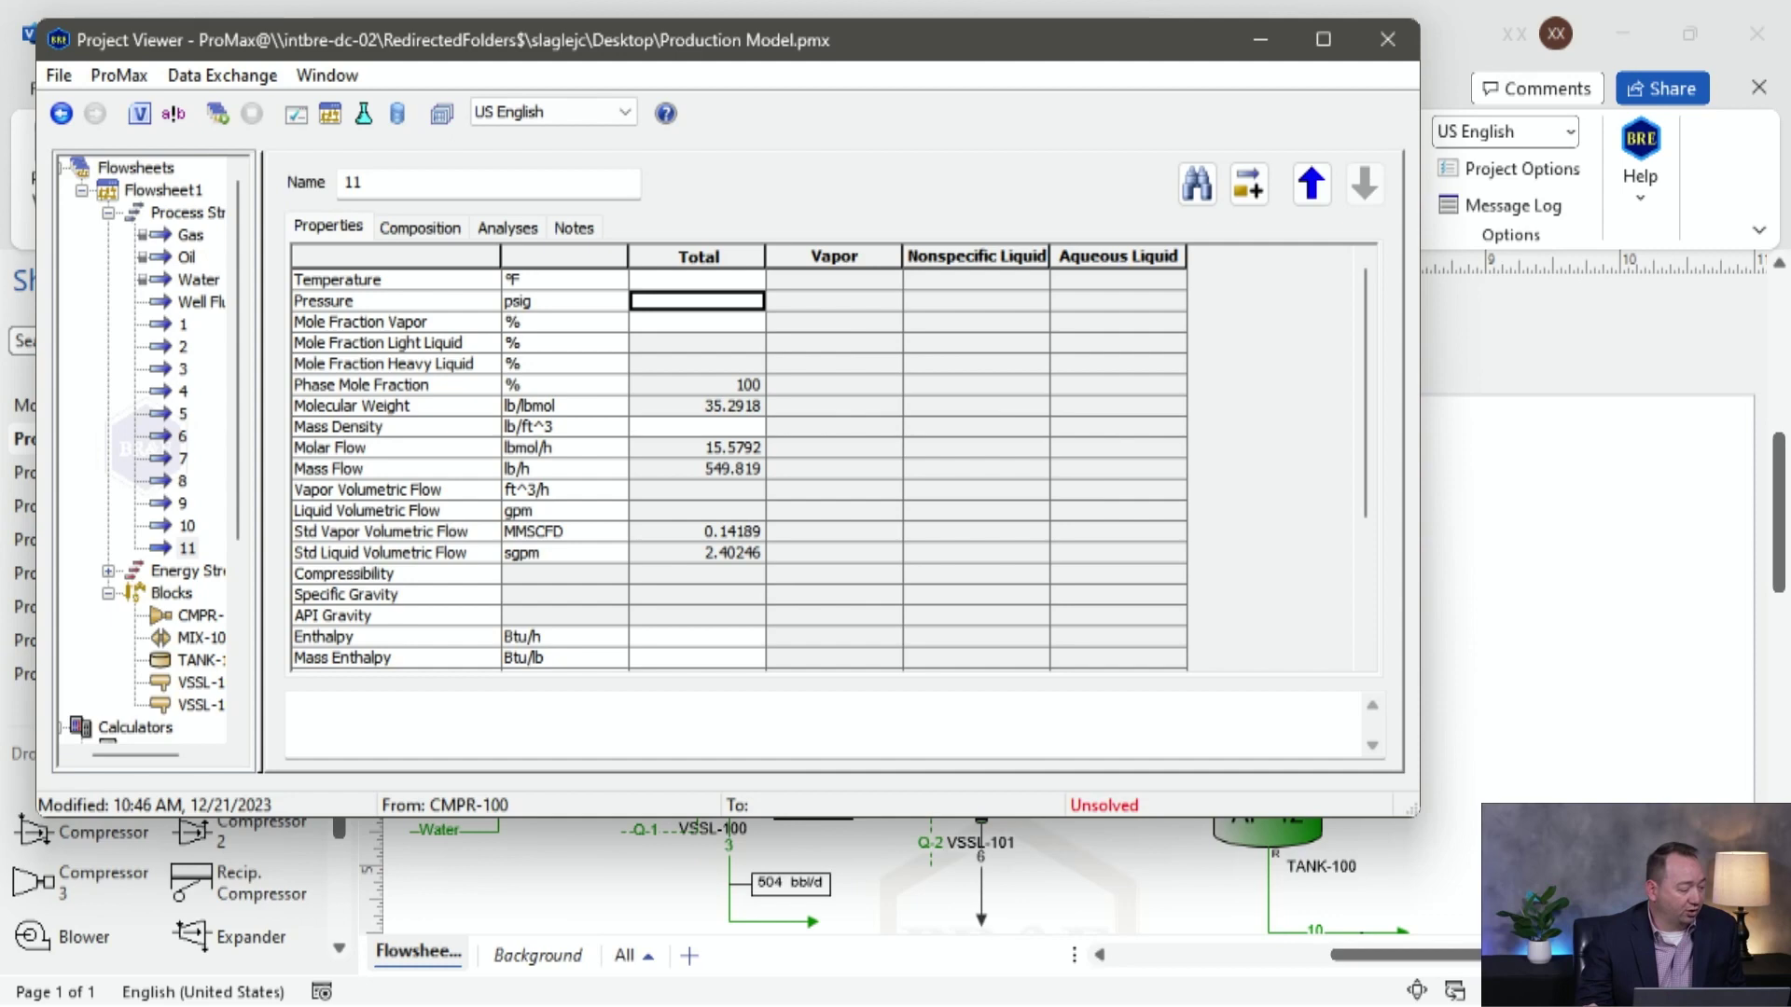
Switch to PI System Explorer, copy the Facilities.GoodBull.Comp.Stage1P attribute name from the Compressor Station element, and return to ProMax.
{"action": "key", "text": "alt+Tab"}
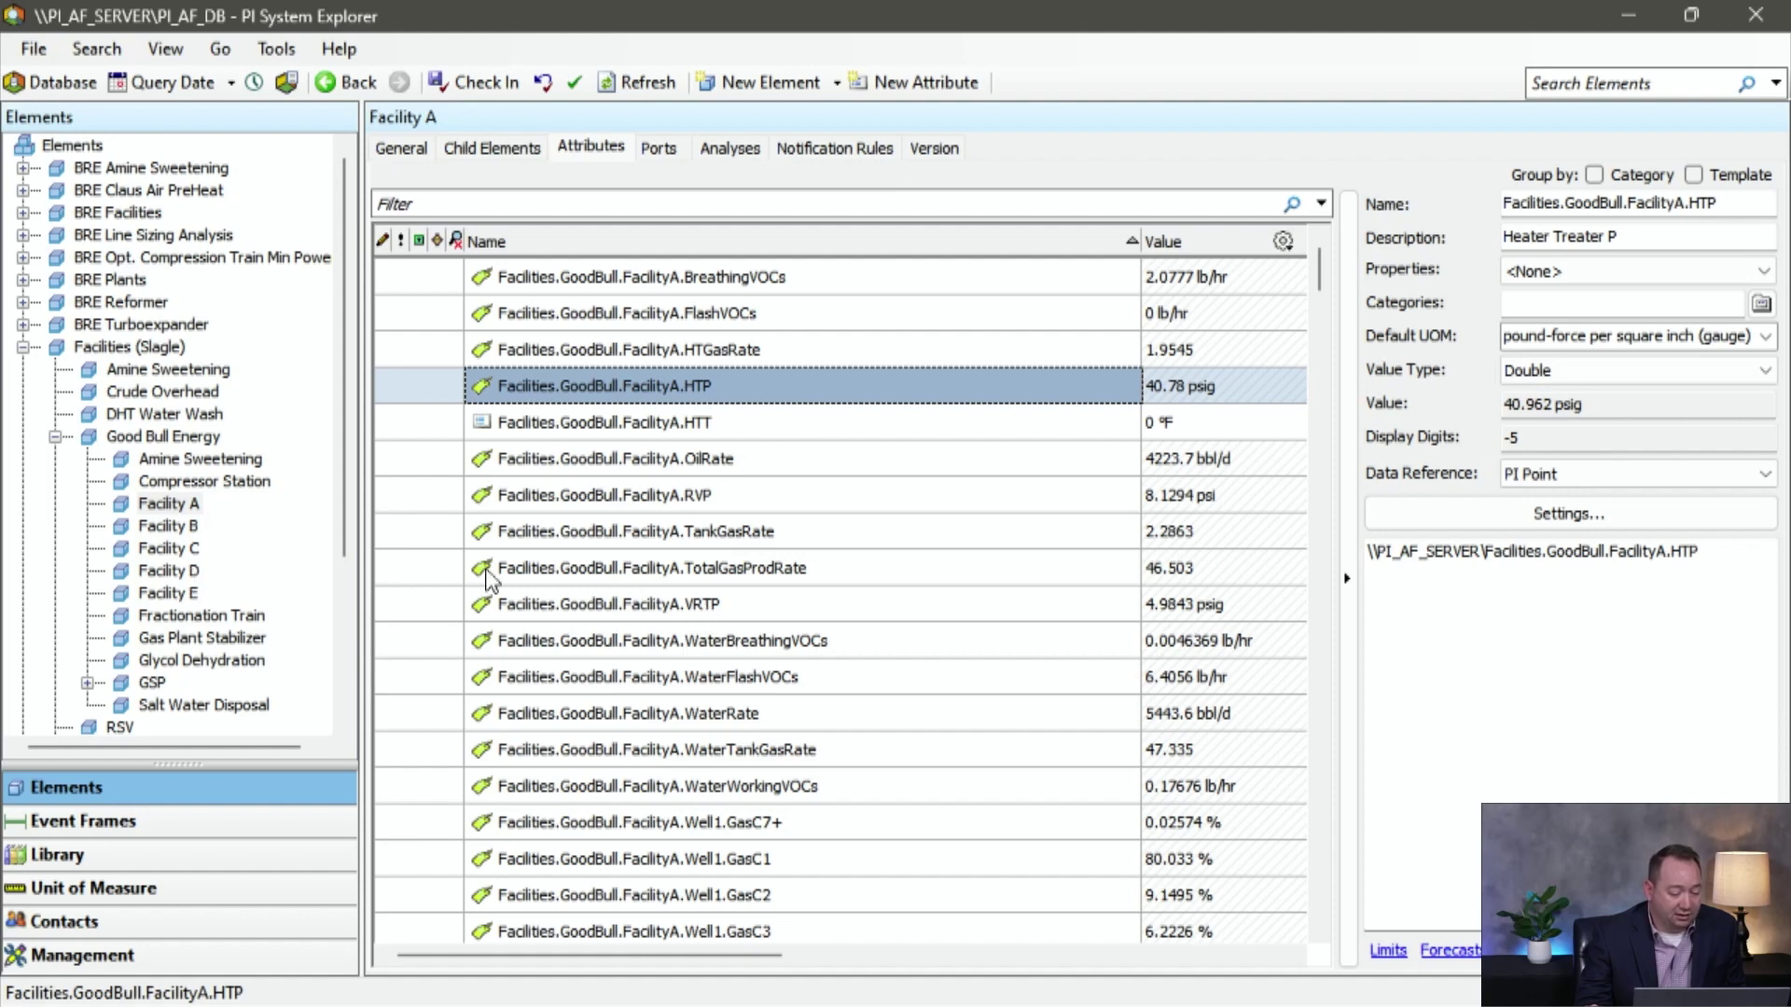
{"action": "scroll", "coordinate": [192, 620], "scroll_direction": "down", "scroll_amount": 1}
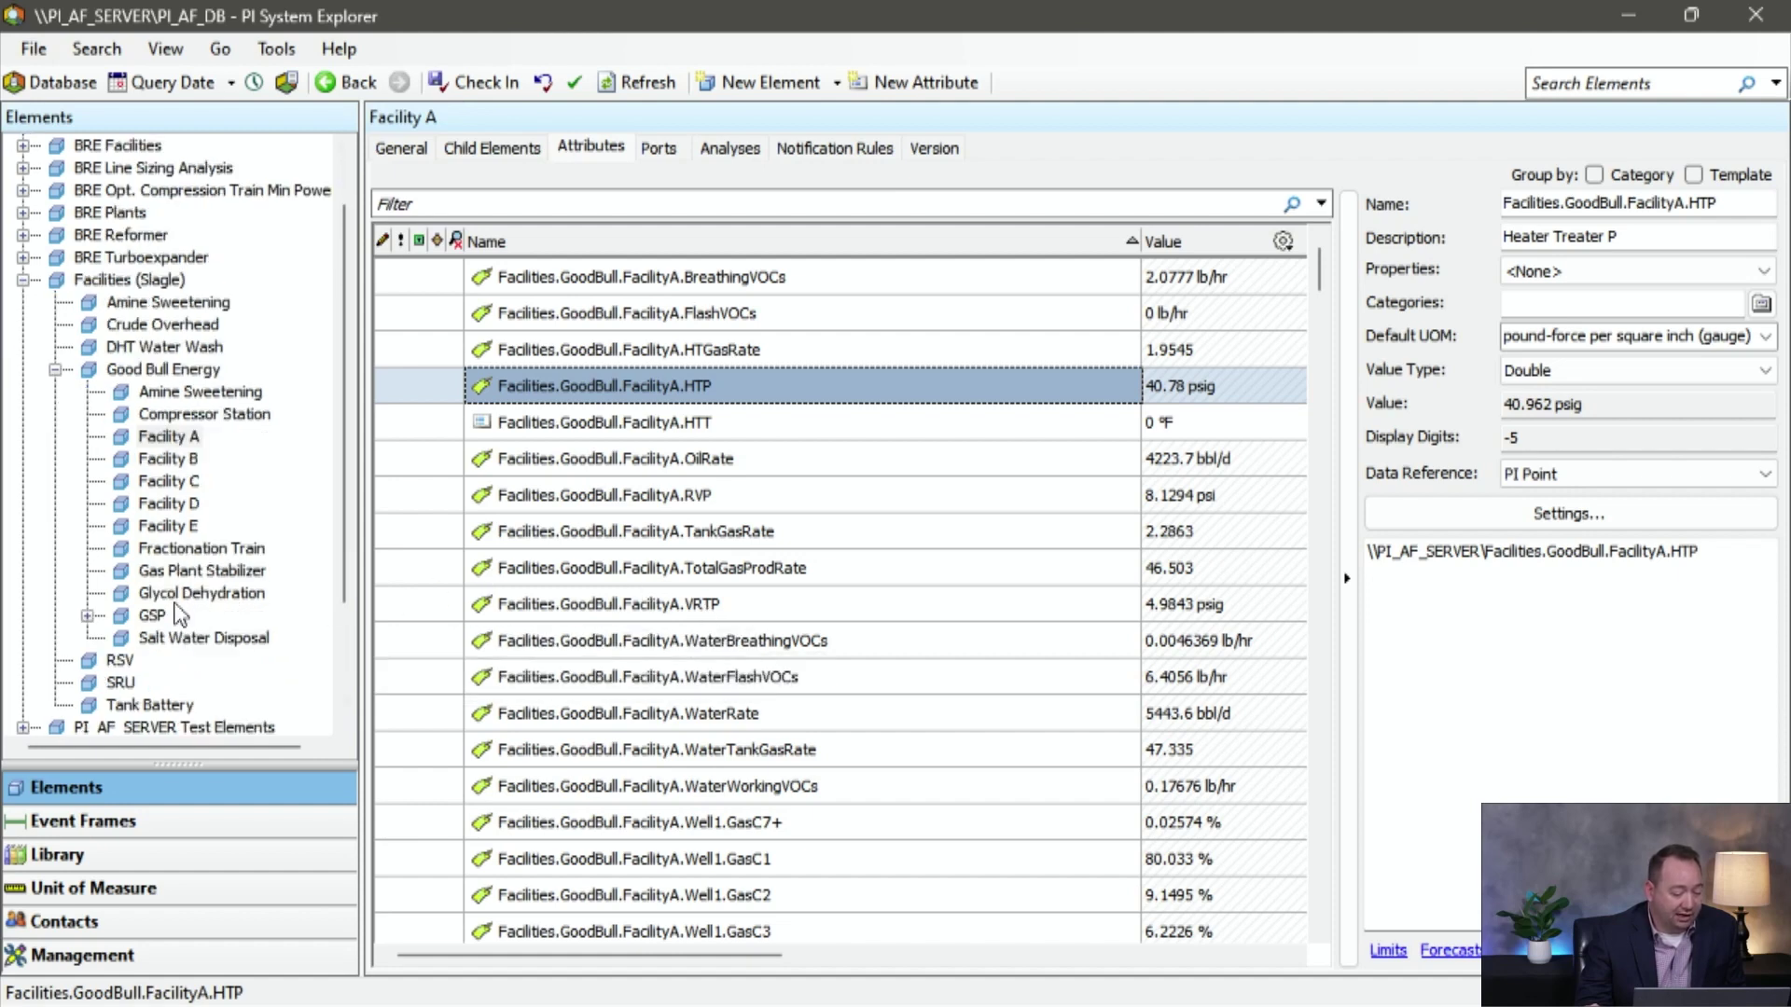
{"action": "left_click", "coordinate": [207, 416]}
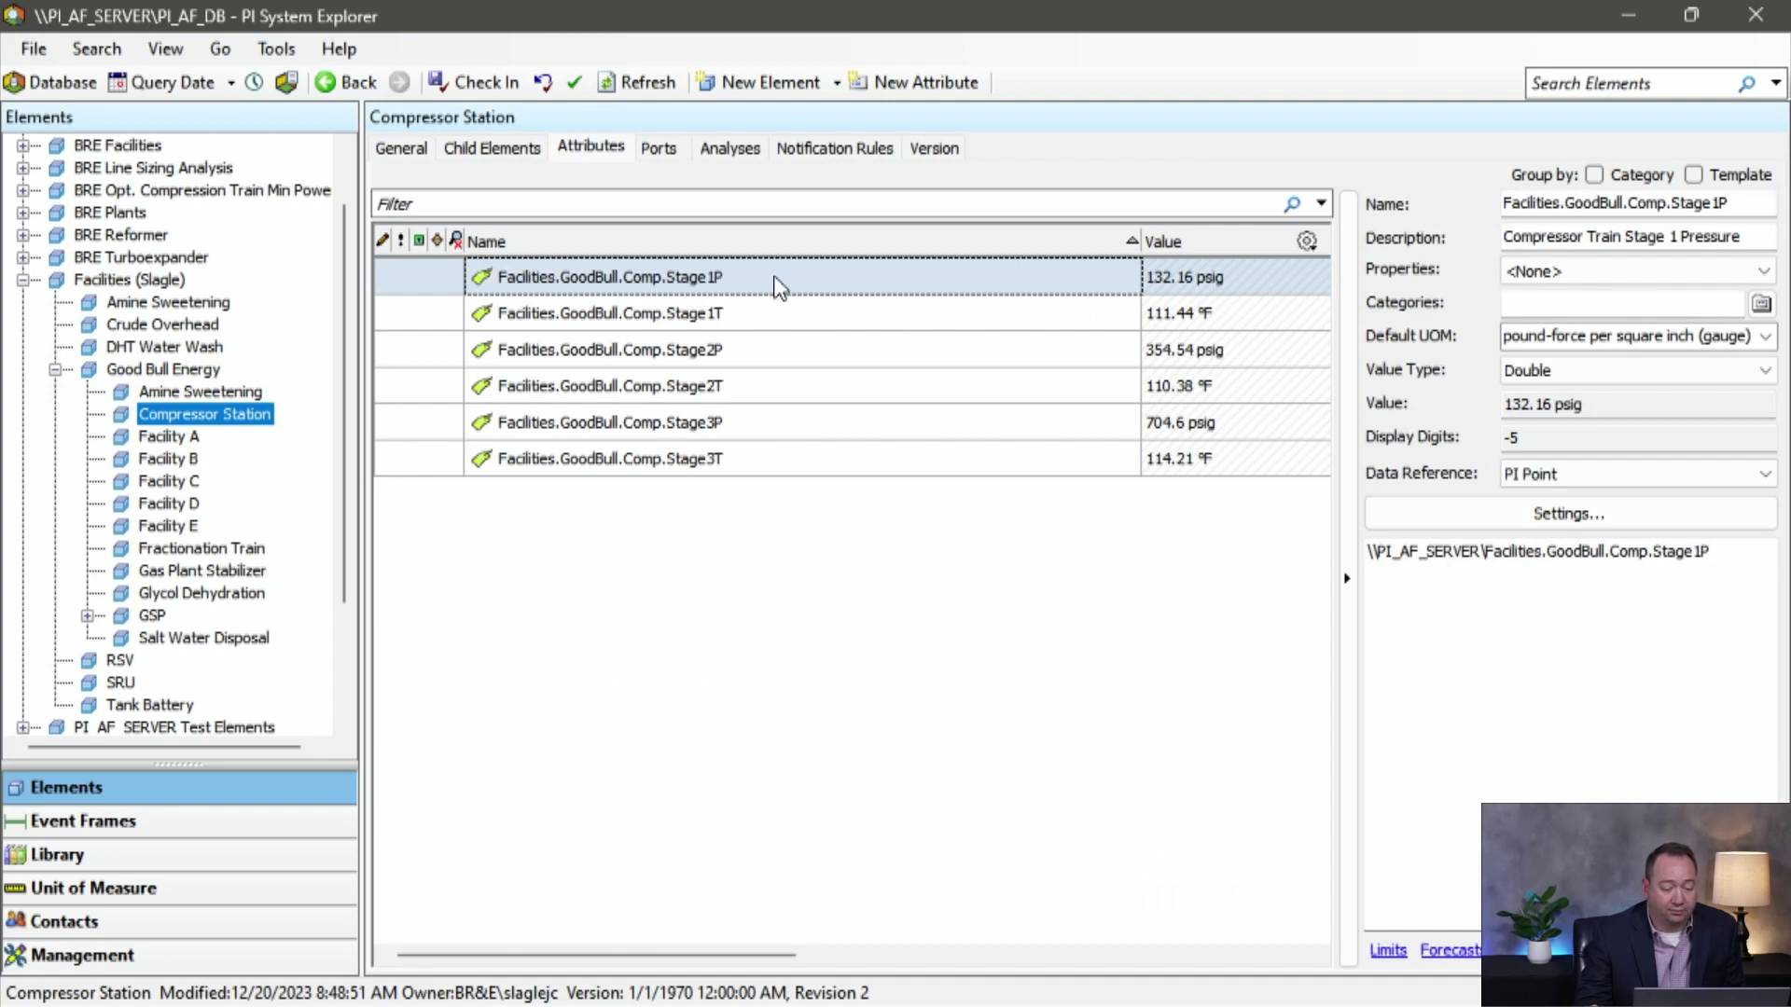
{"action": "right_click", "coordinate": [889, 278]}
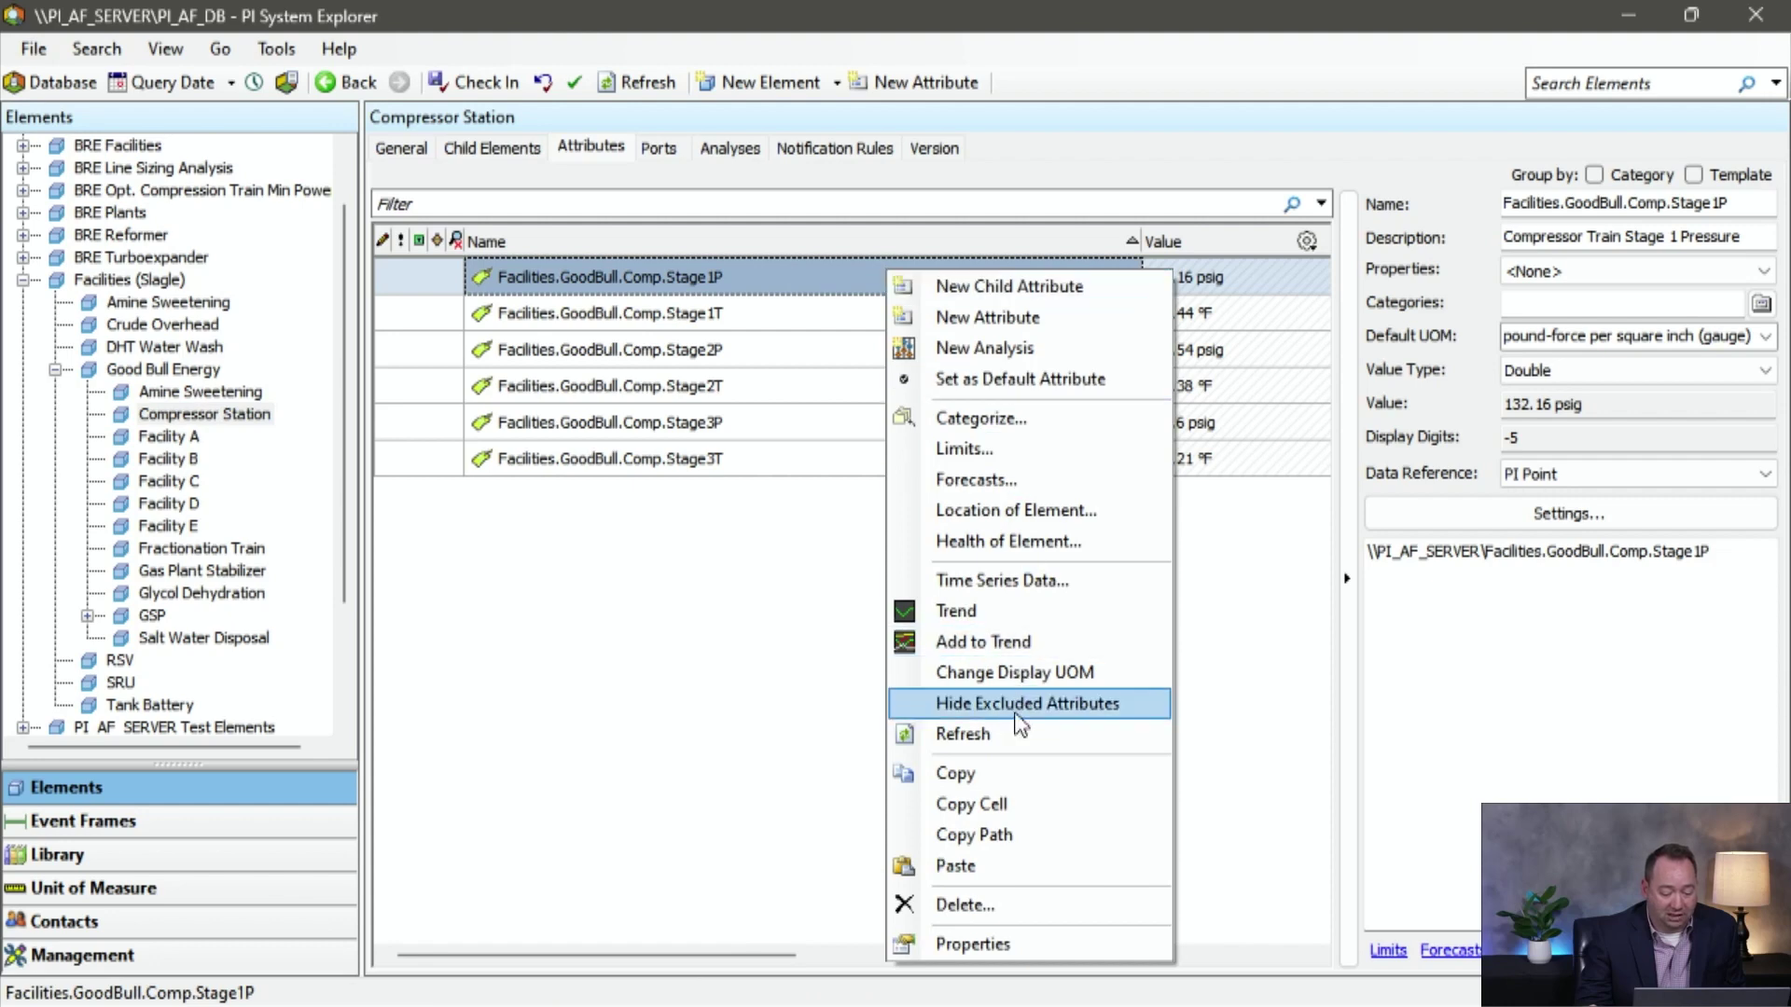
{"action": "left_click", "coordinate": [1022, 806]}
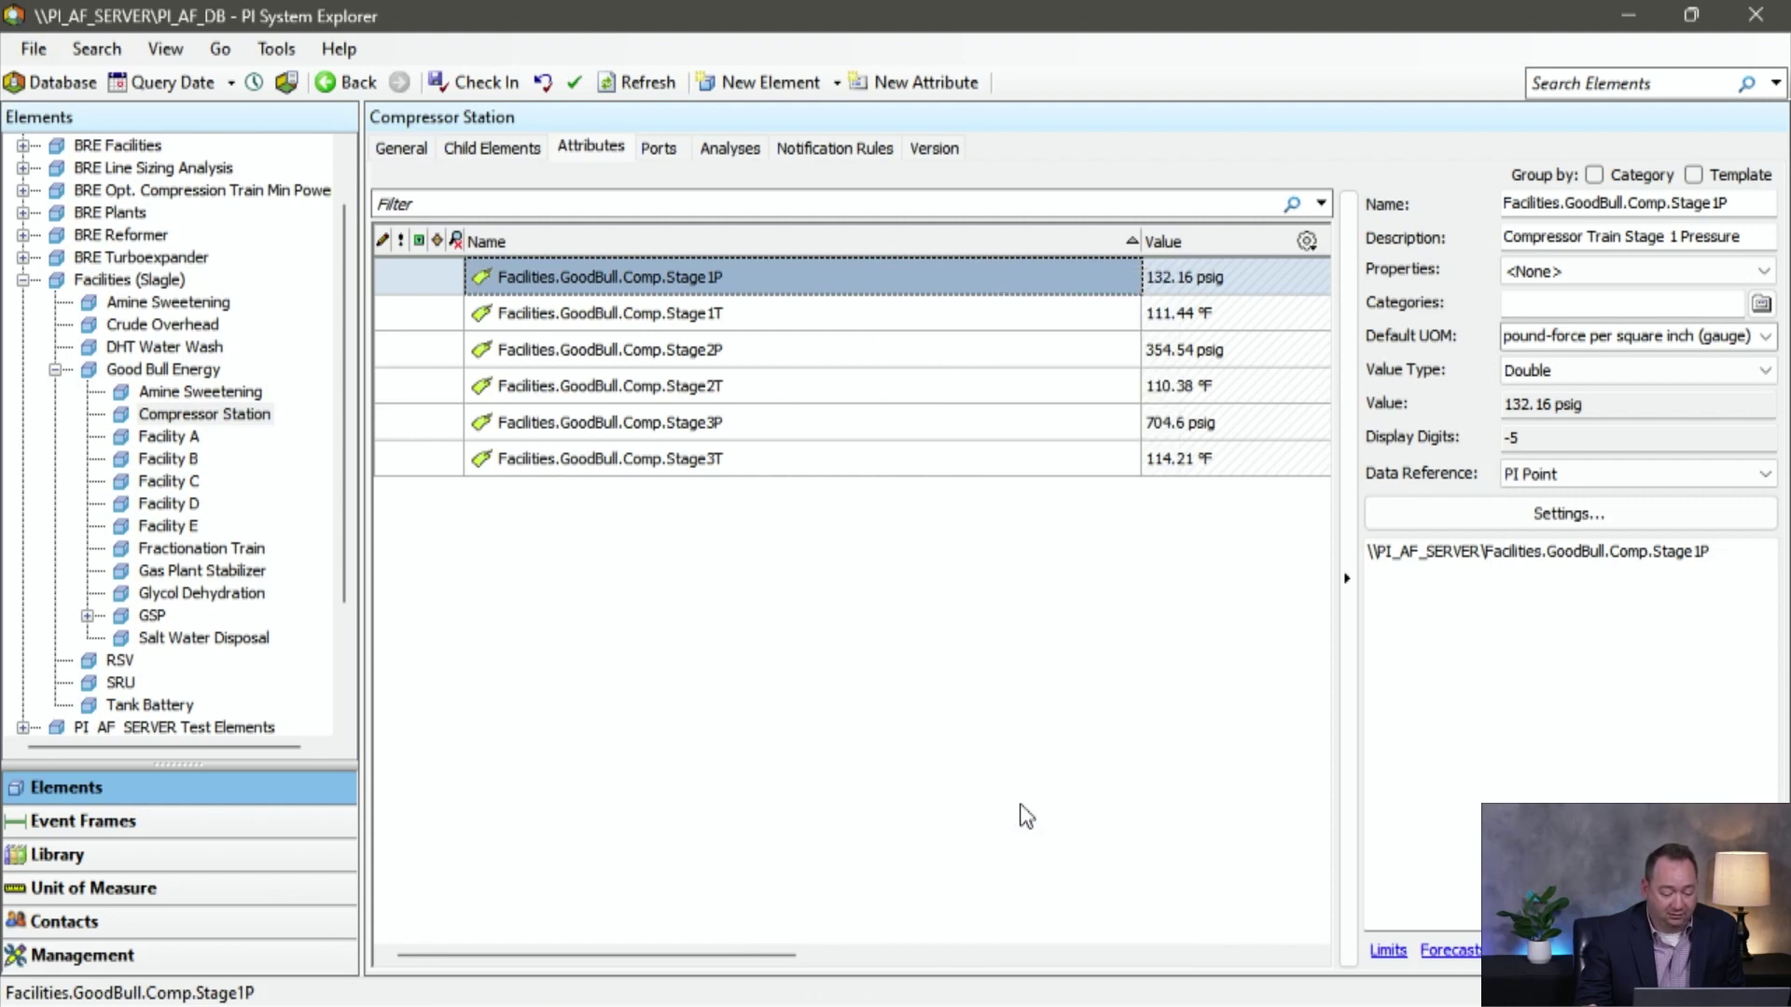
{"action": "left_click", "coordinate": [1628, 15]}
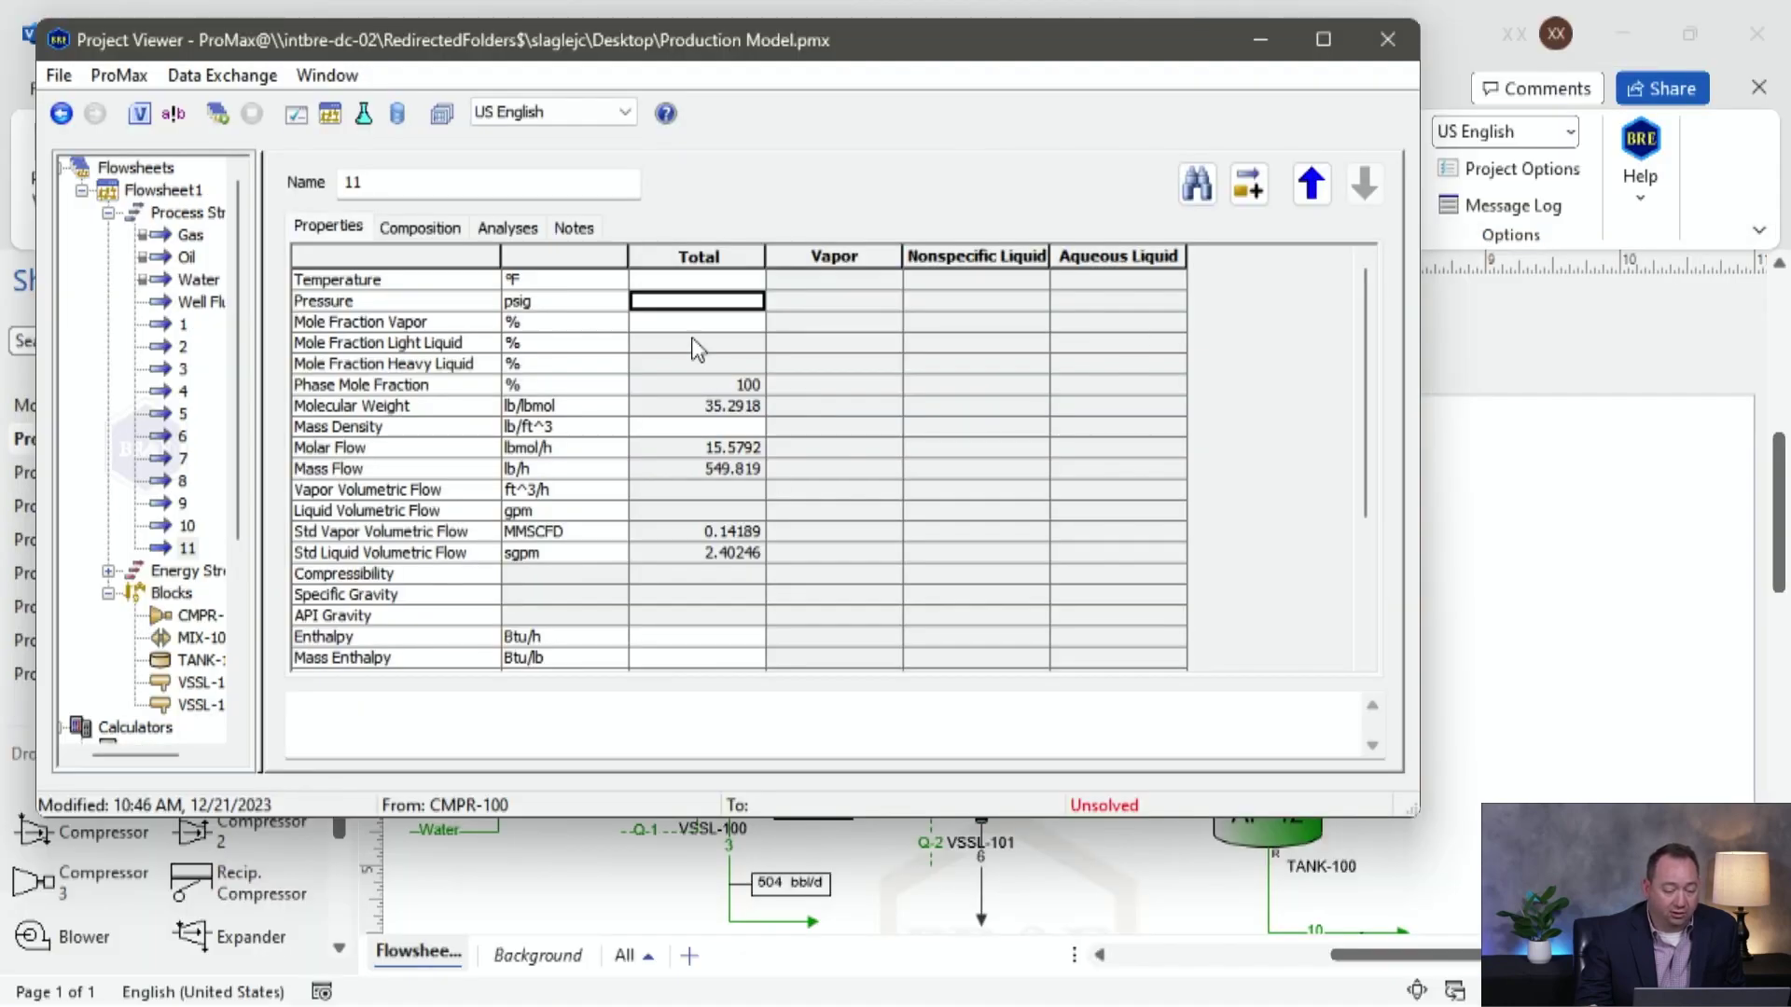
Set up a PI data import for stream 11's total pressure and select the Facilities.GoodBull.Comp.Stage1P point from PI_AF_SERVER.
{"action": "right_click", "coordinate": [683, 305]}
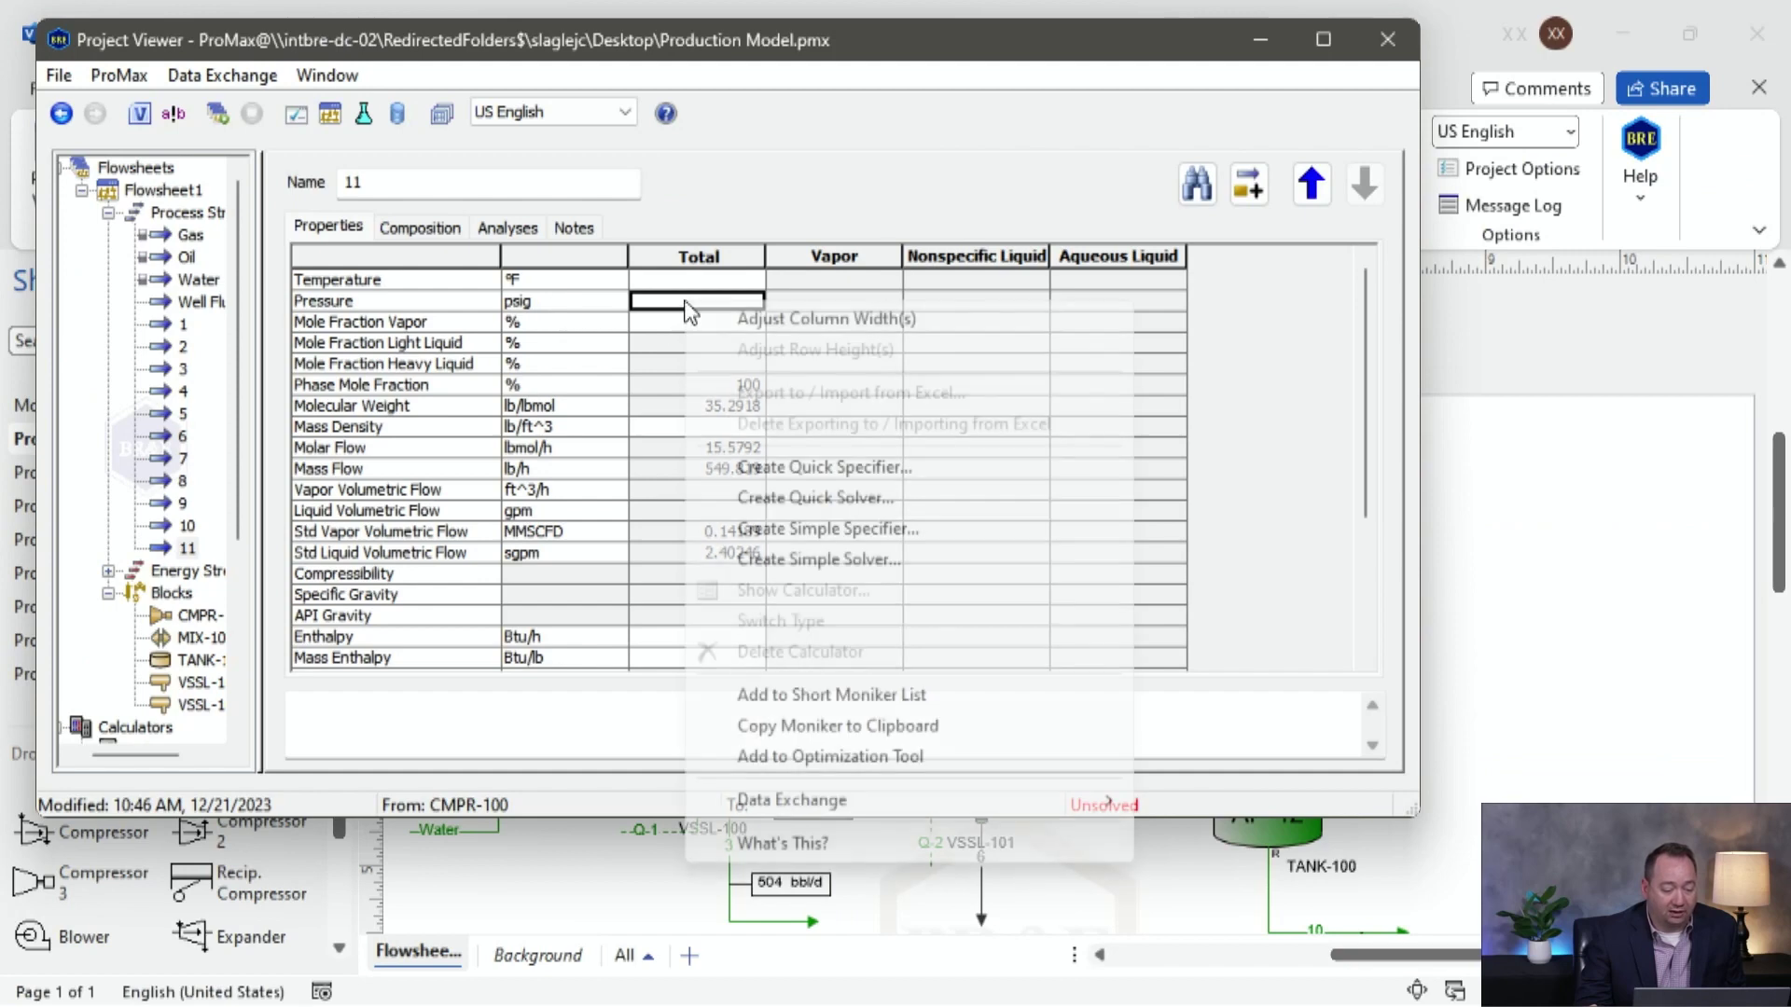
{"action": "mouse_move", "coordinate": [984, 811]}
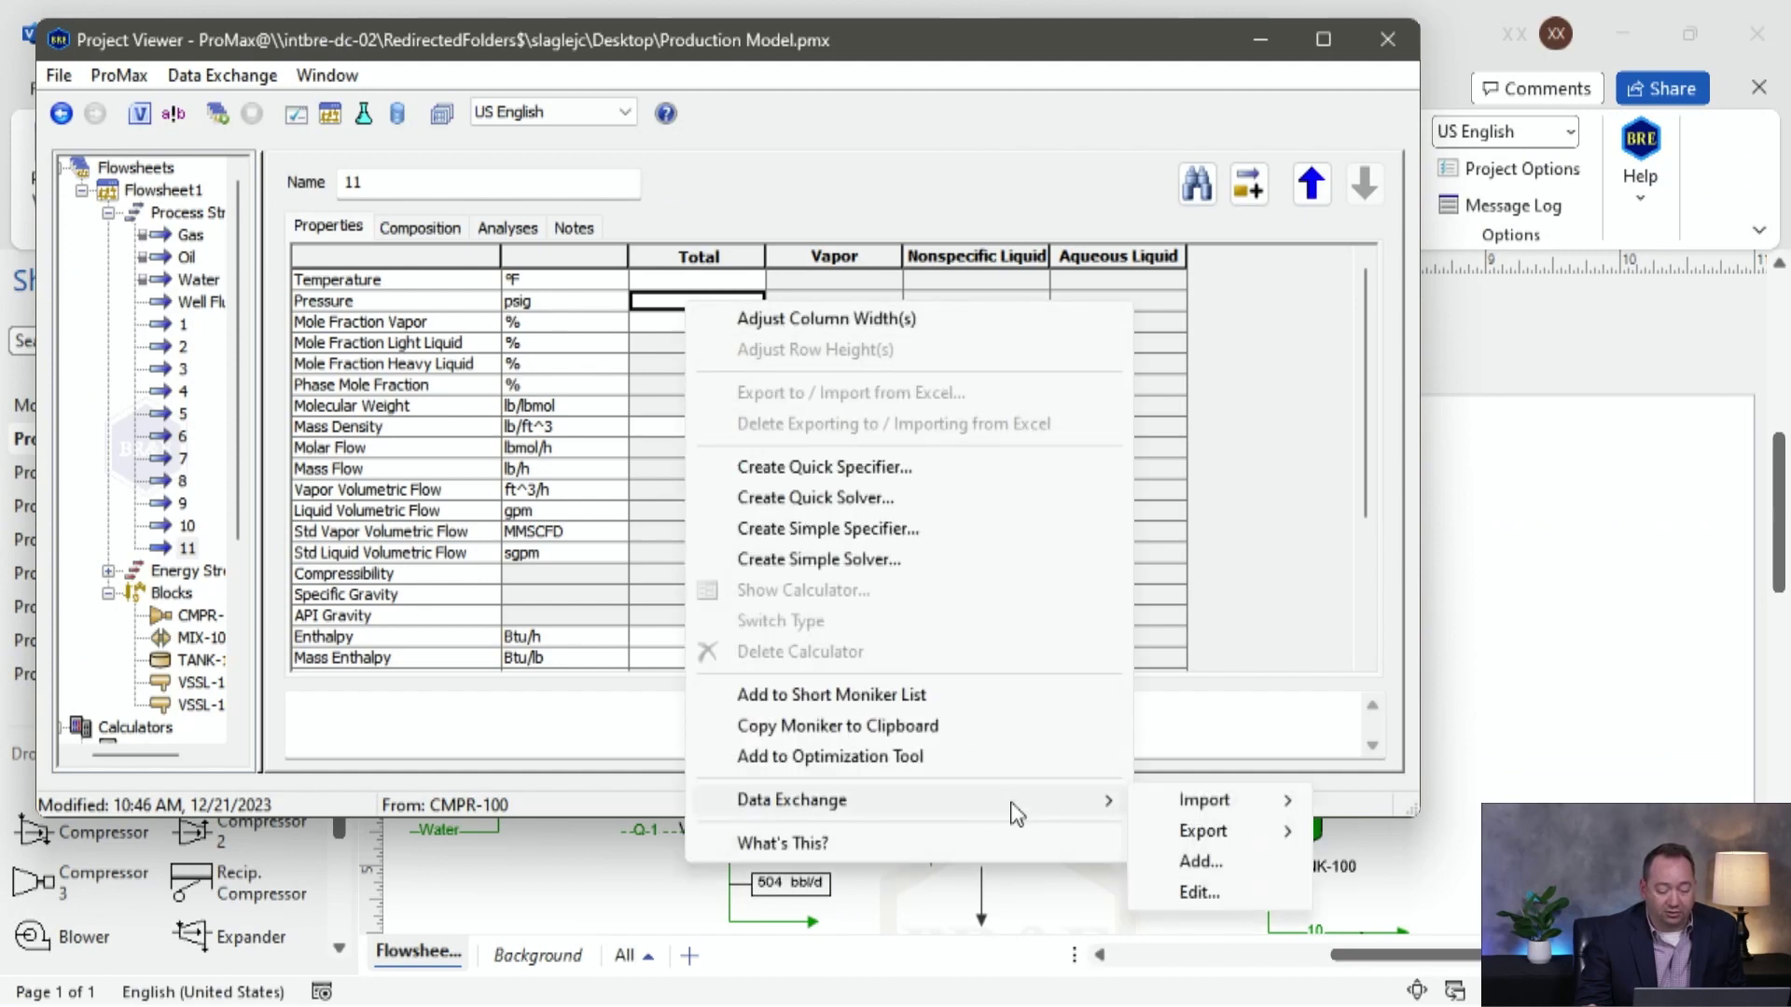
{"action": "mouse_move", "coordinate": [1259, 808]}
{"action": "left_click", "coordinate": [1362, 804]}
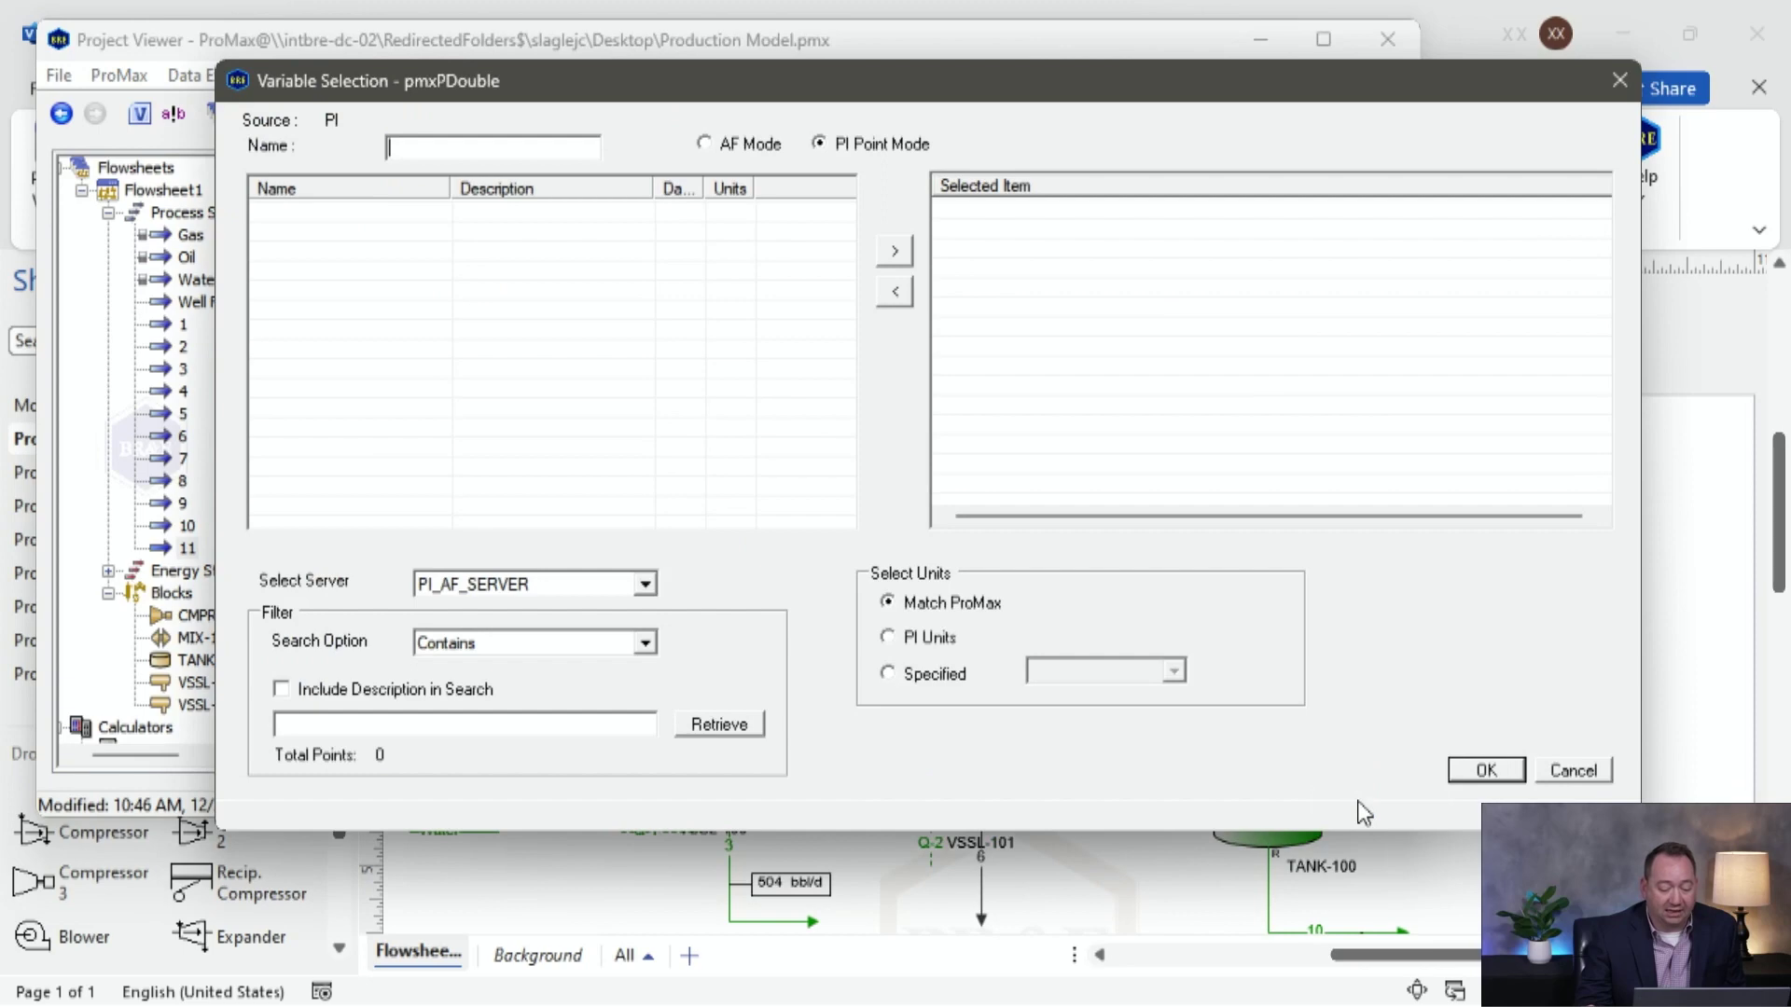
{"action": "left_click", "coordinate": [512, 724]}
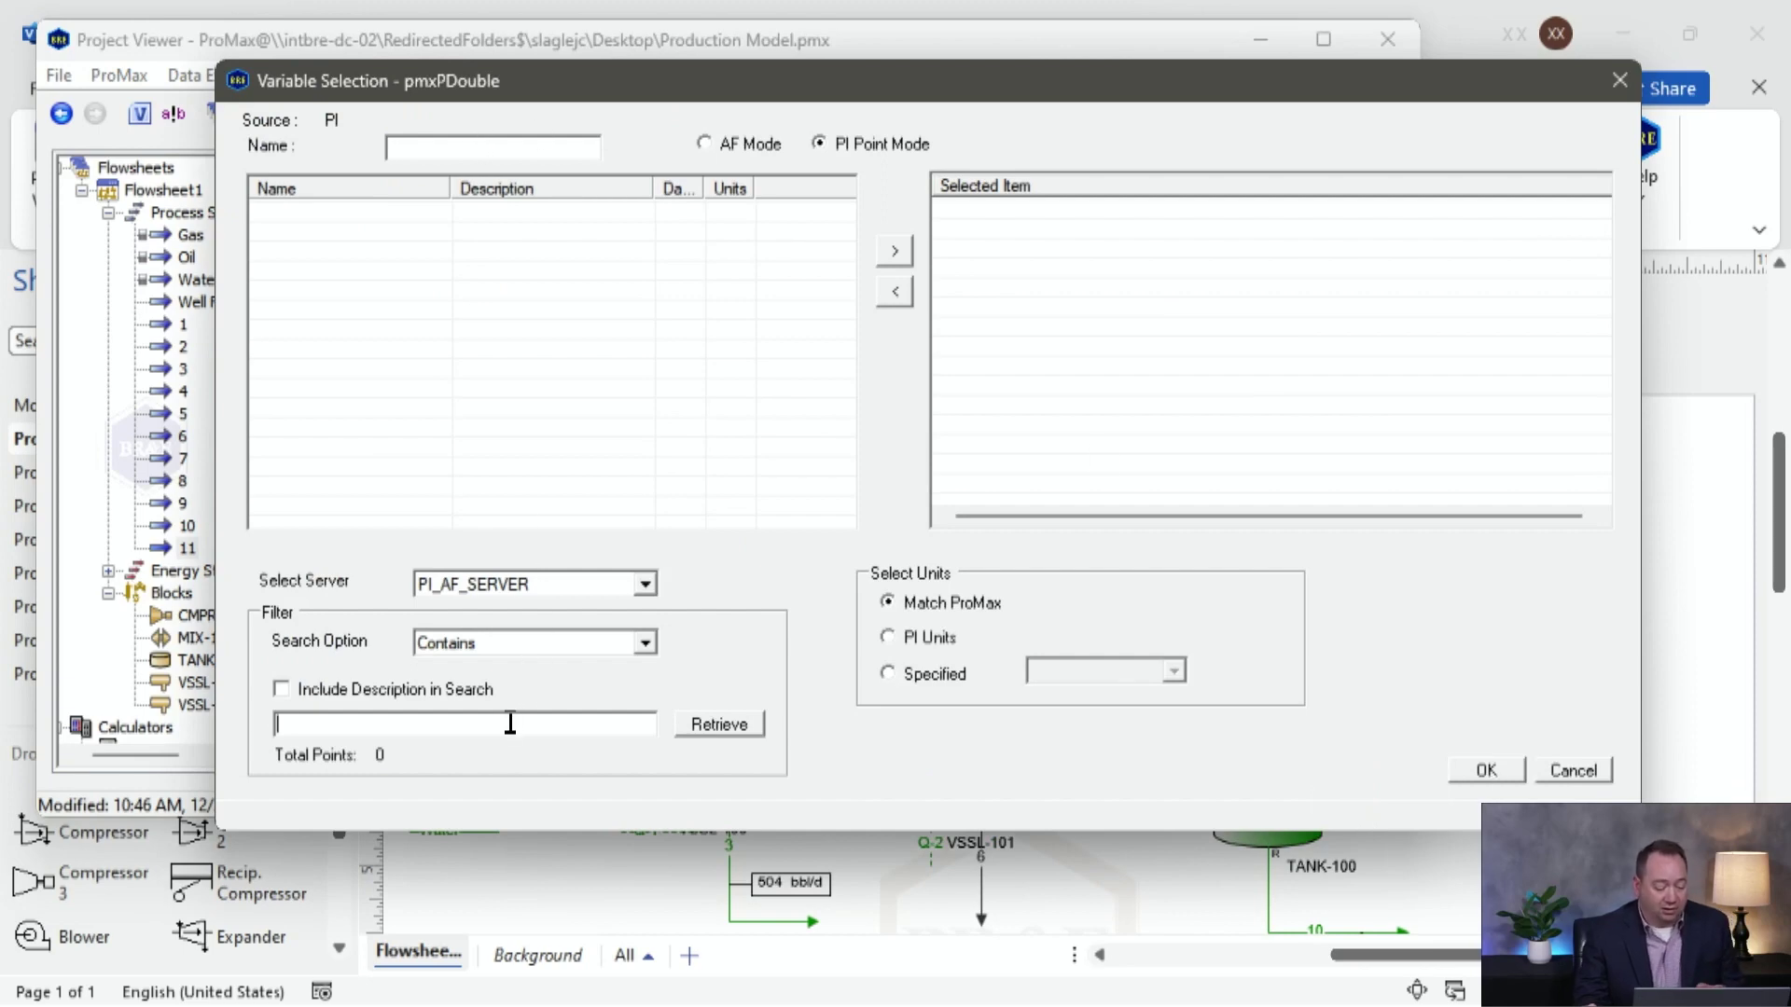
{"action": "key", "text": "ctrl+v"}
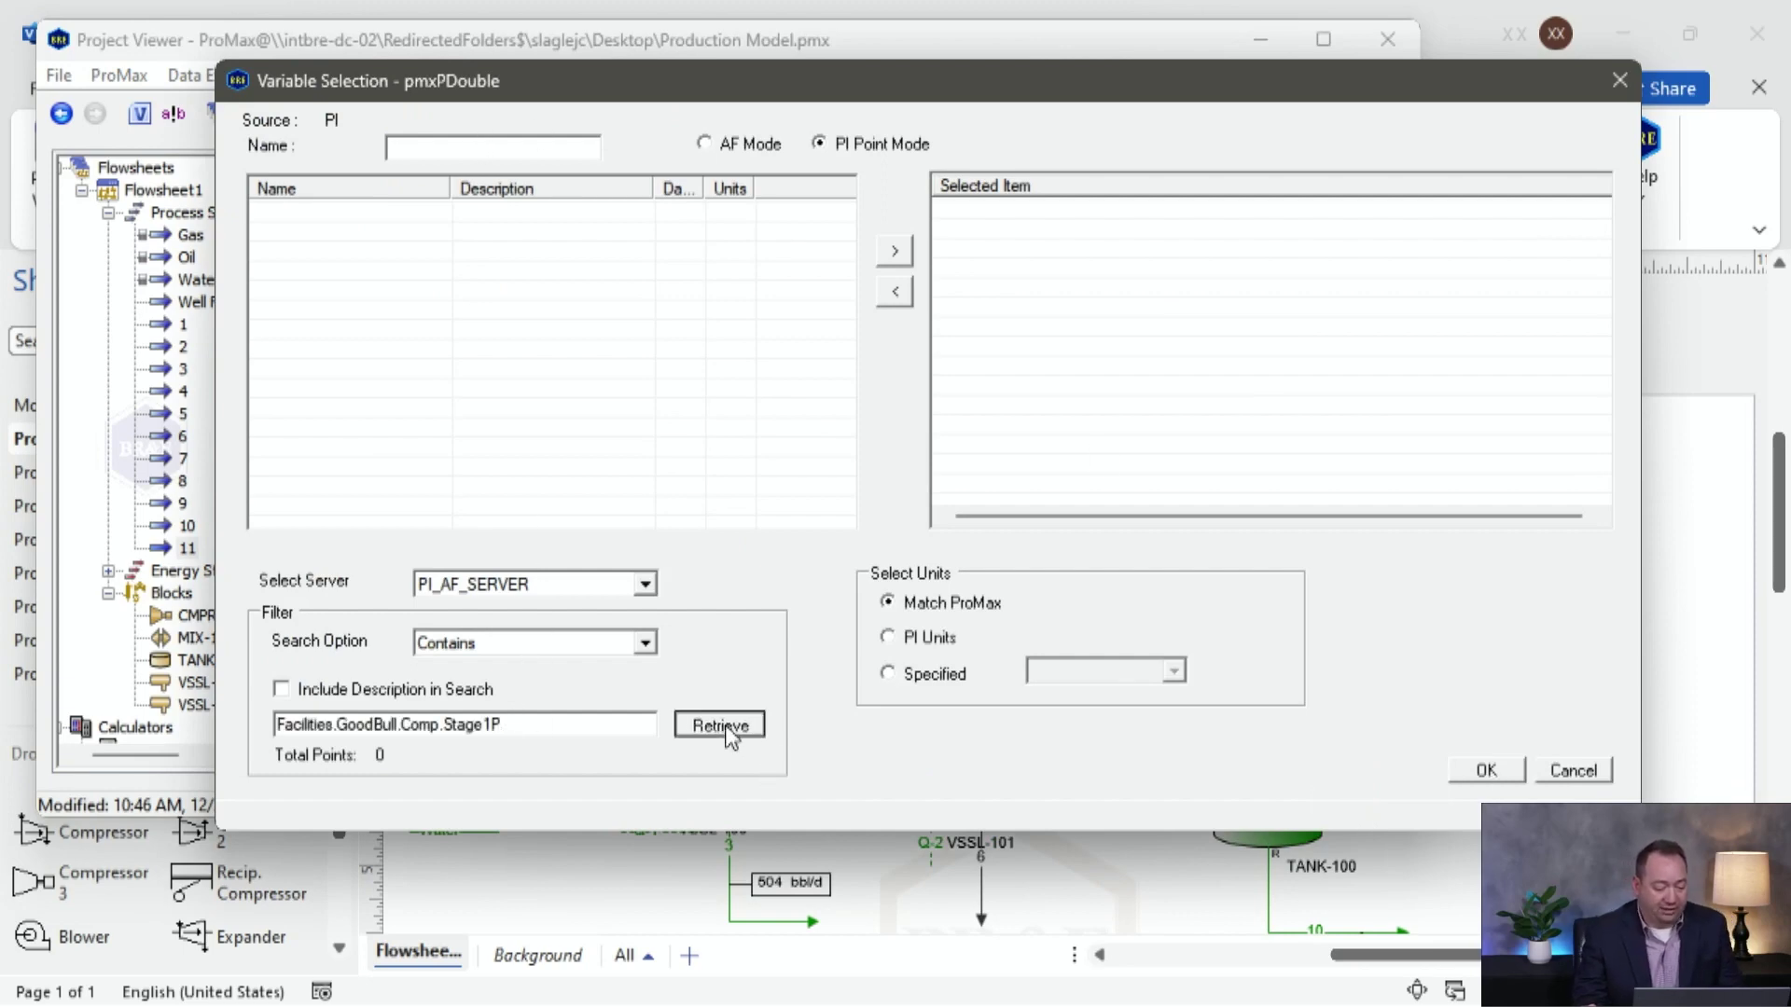
{"action": "left_click", "coordinate": [728, 727]}
{"action": "double_click", "coordinate": [416, 214]}
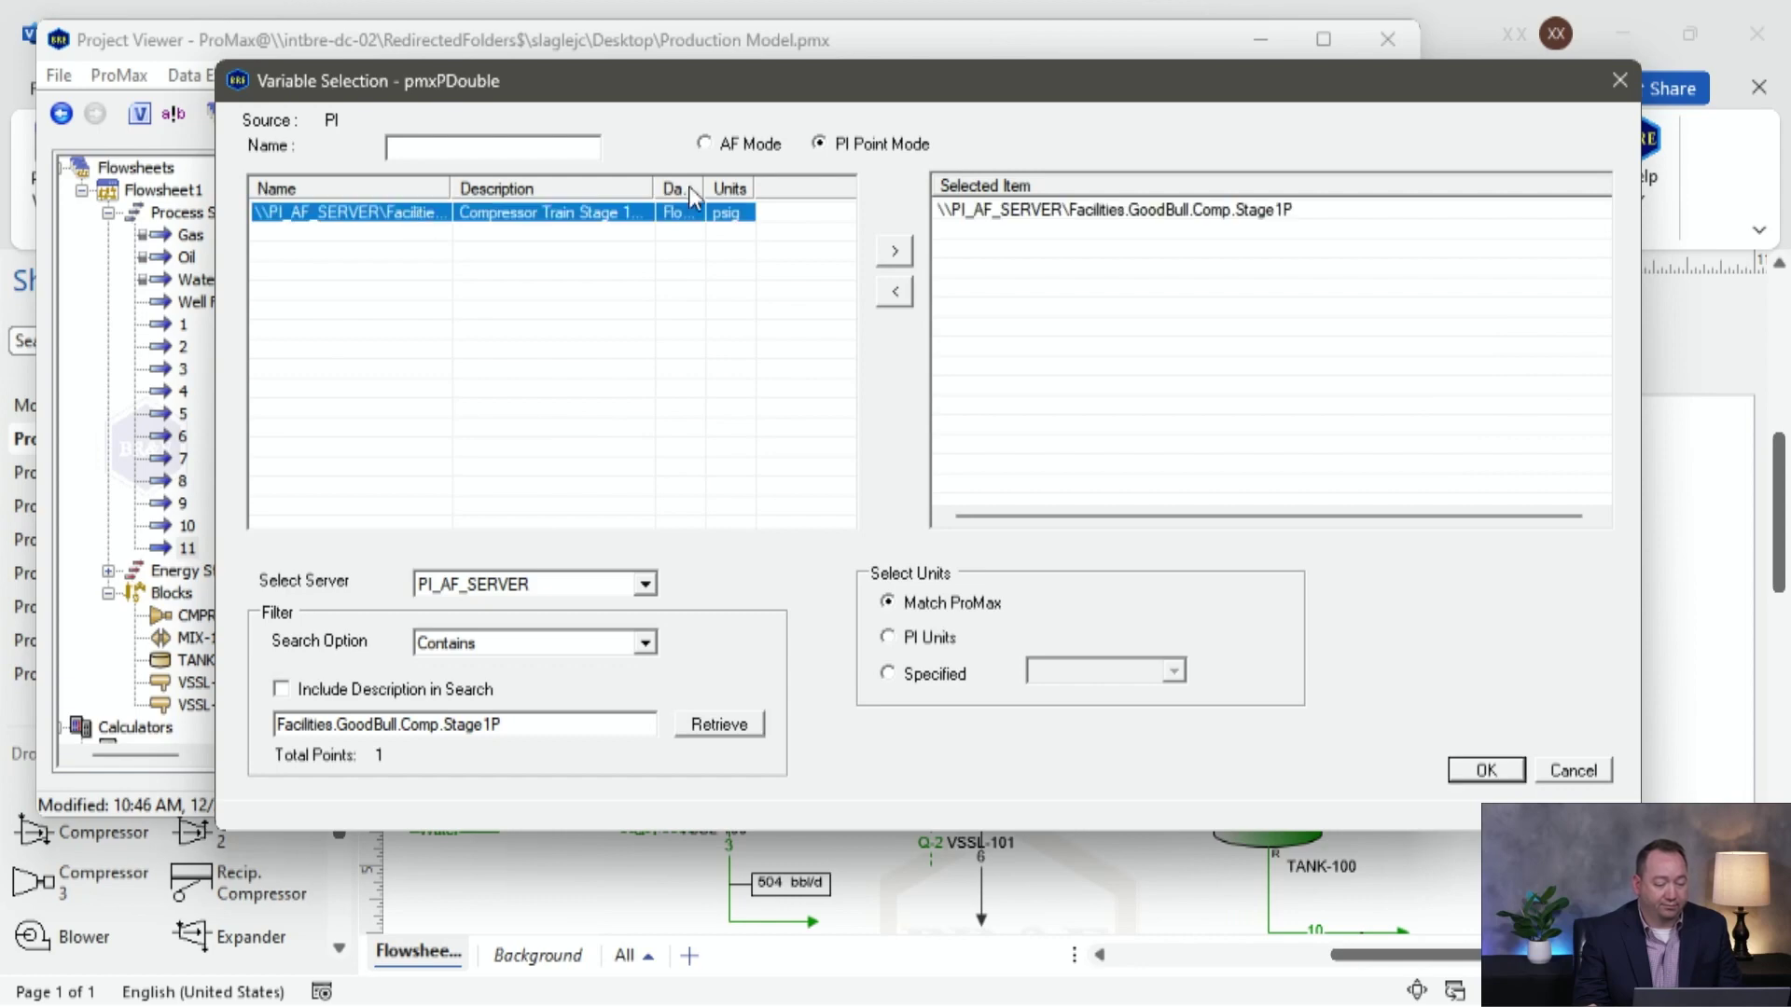
Name the imported pressure variable VRU P, accept the variable selection, and close the Project Viewer.
{"action": "left_click", "coordinate": [501, 144]}
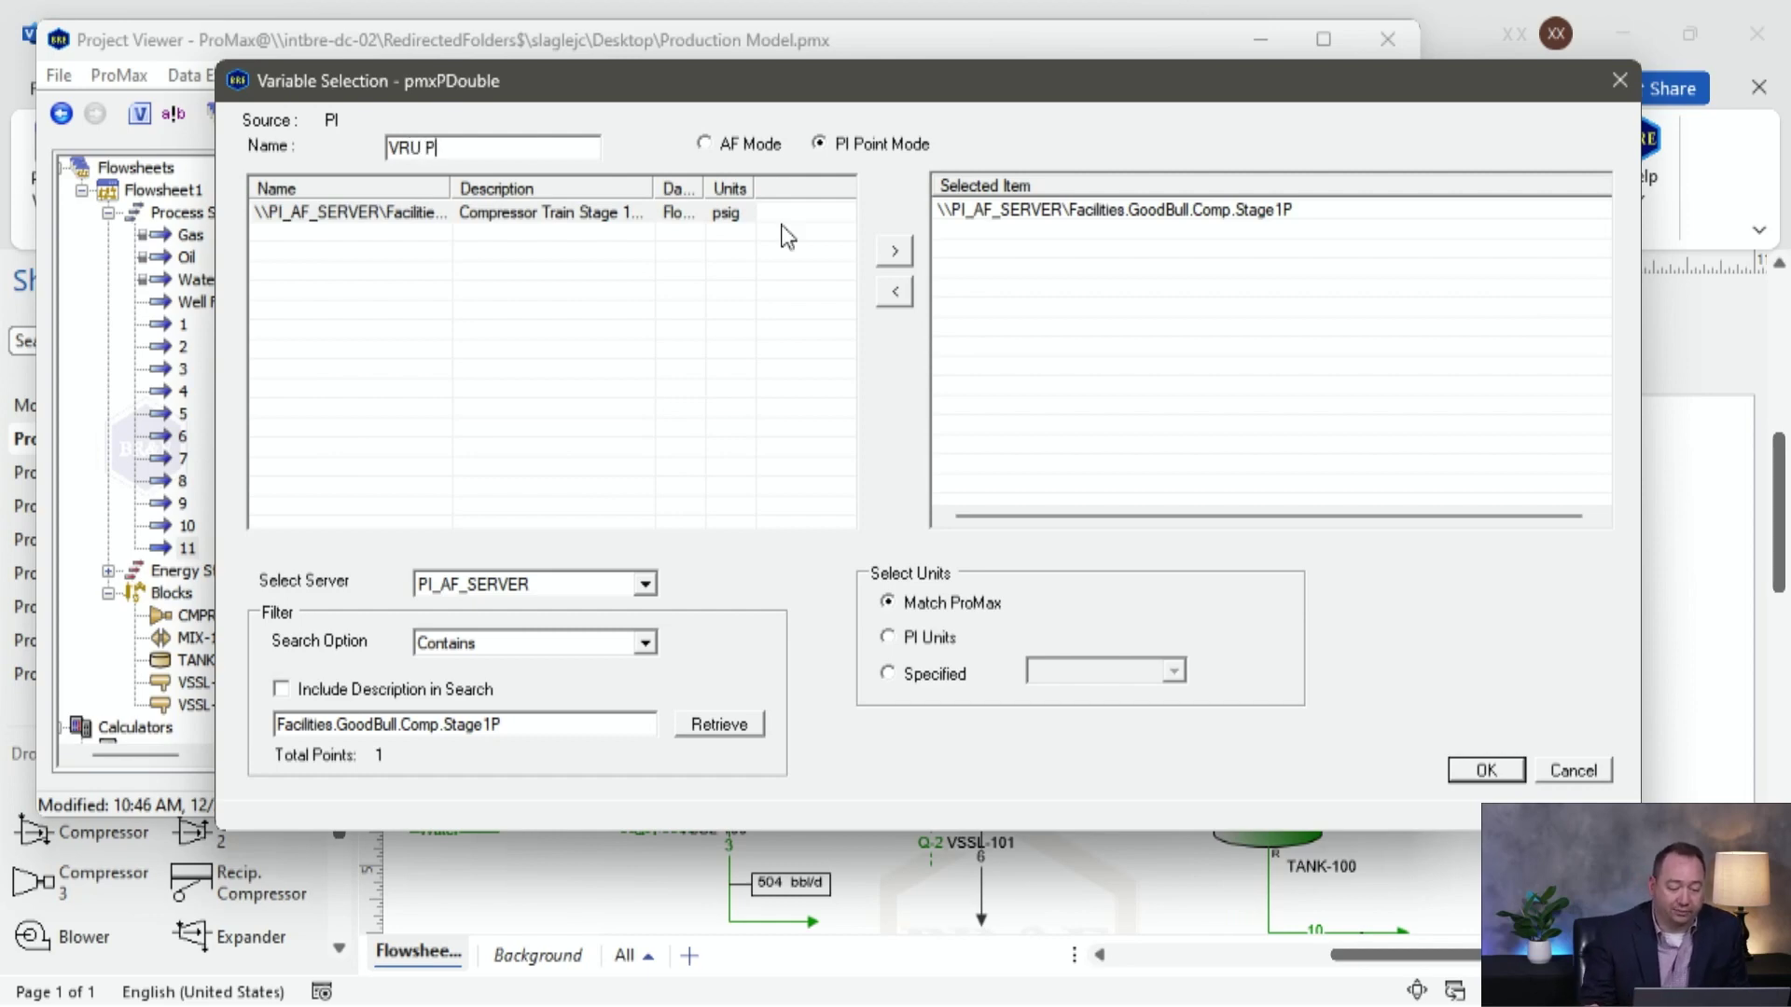
{"action": "left_click", "coordinate": [1503, 770]}
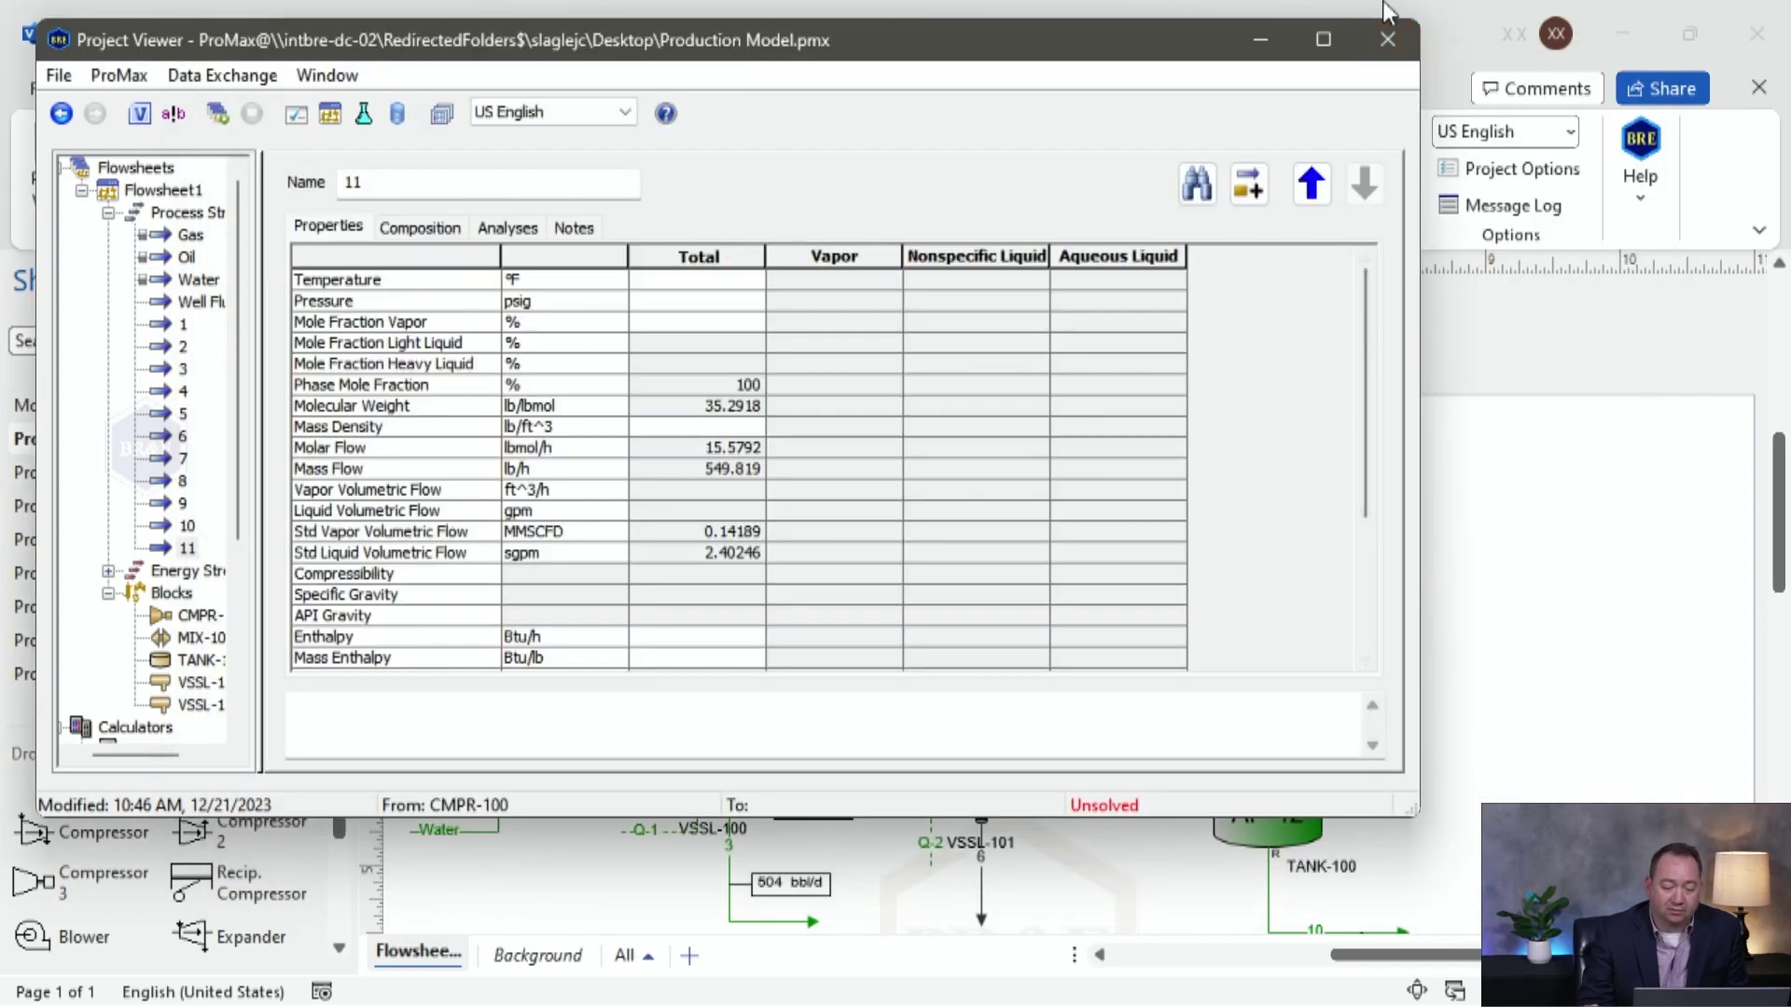
{"action": "left_click", "coordinate": [1386, 39]}
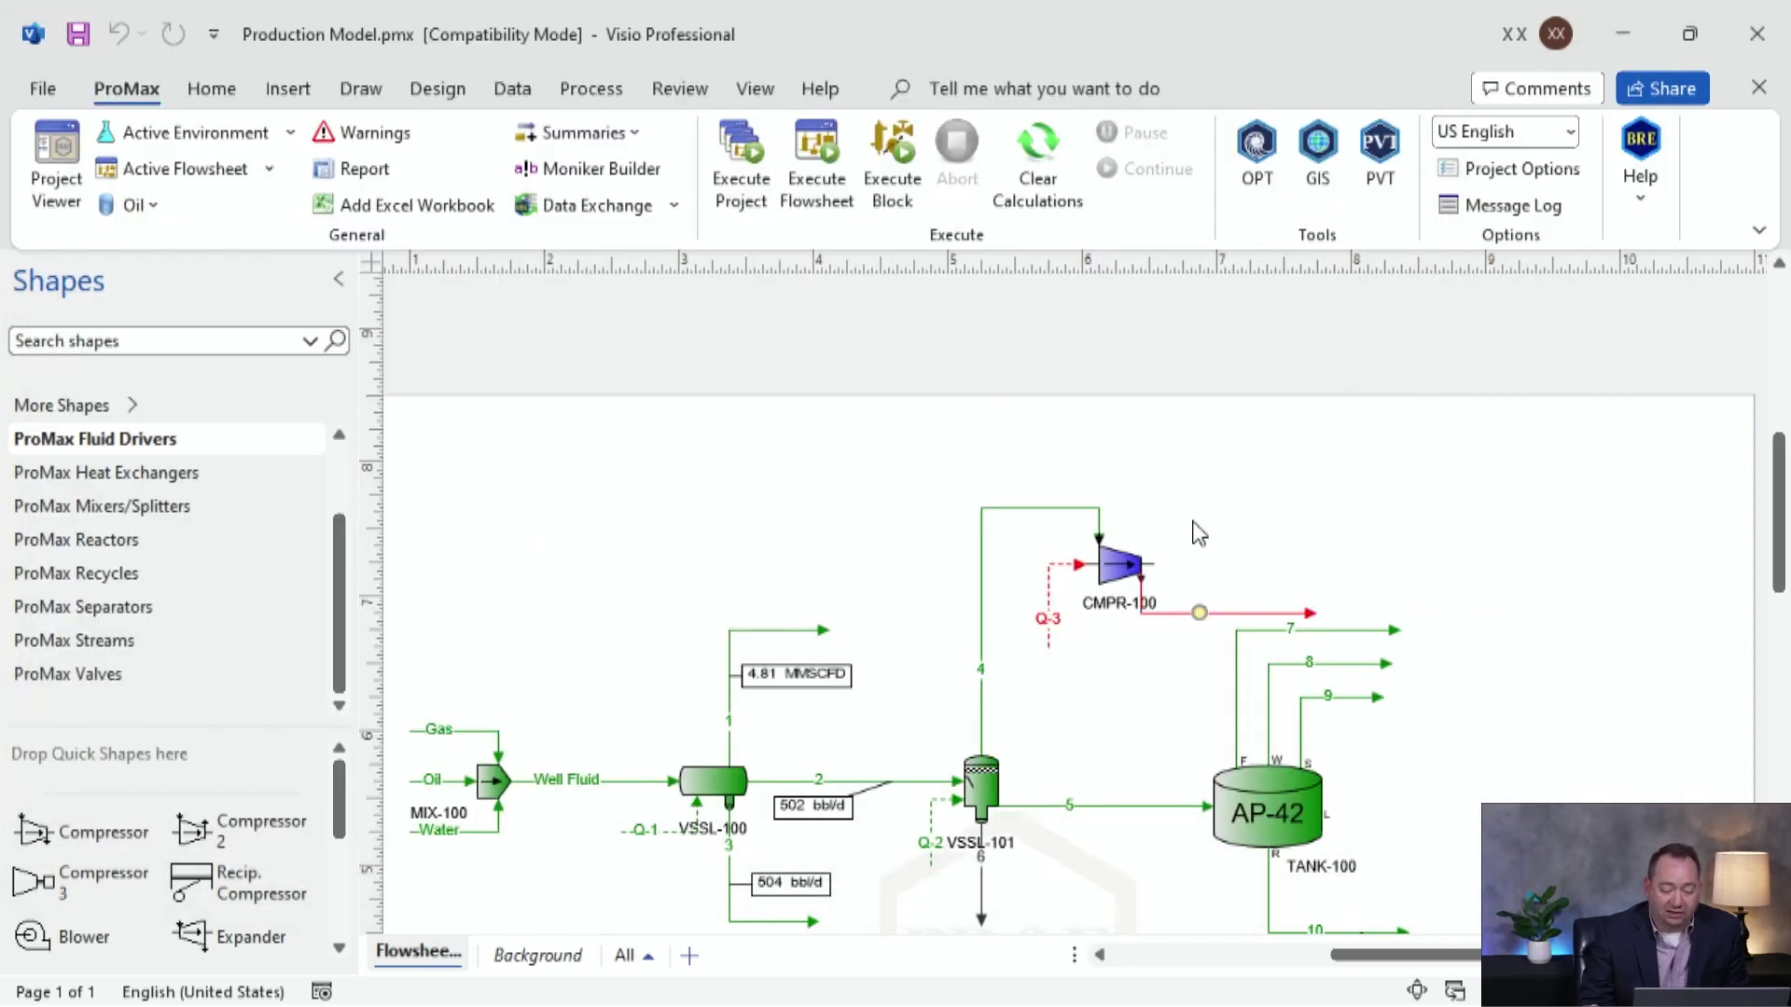
Set the polytropic efficiency of compressor CMPR-100 to 70% in its process data and close the Project Viewer.
{"action": "double_click", "coordinate": [1116, 563]}
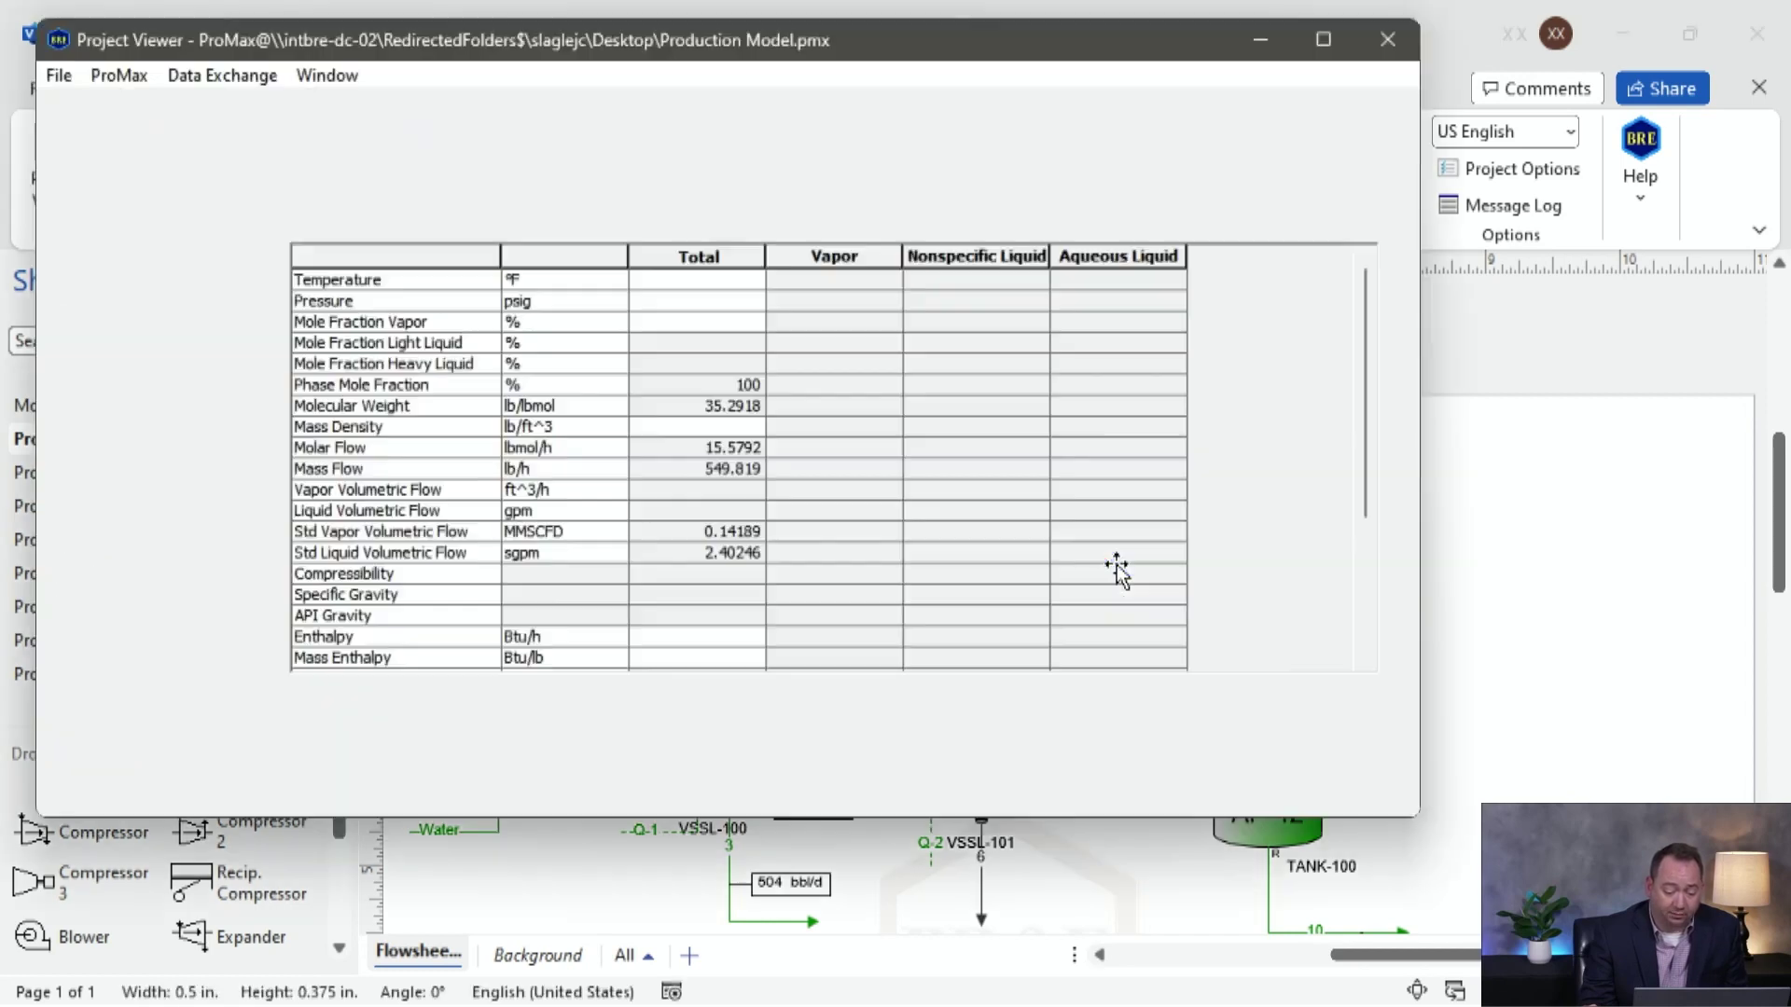
{"action": "left_click", "coordinate": [421, 228]}
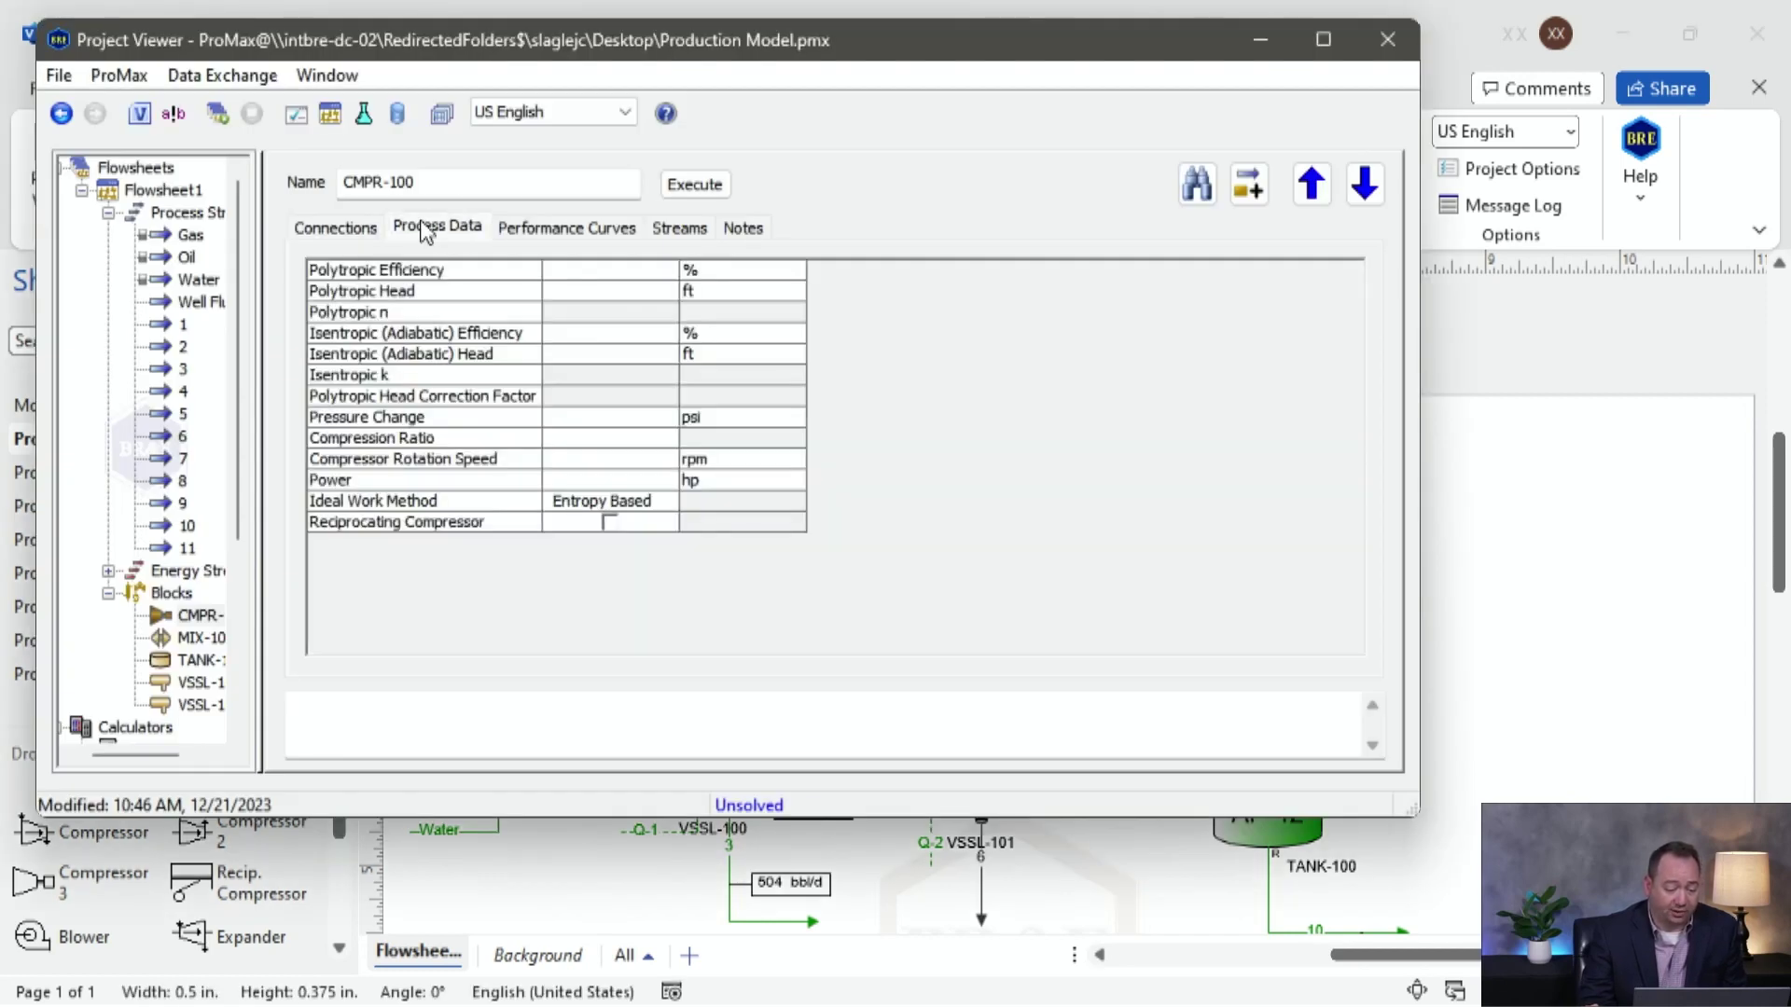
{"action": "left_click", "coordinate": [611, 277]}
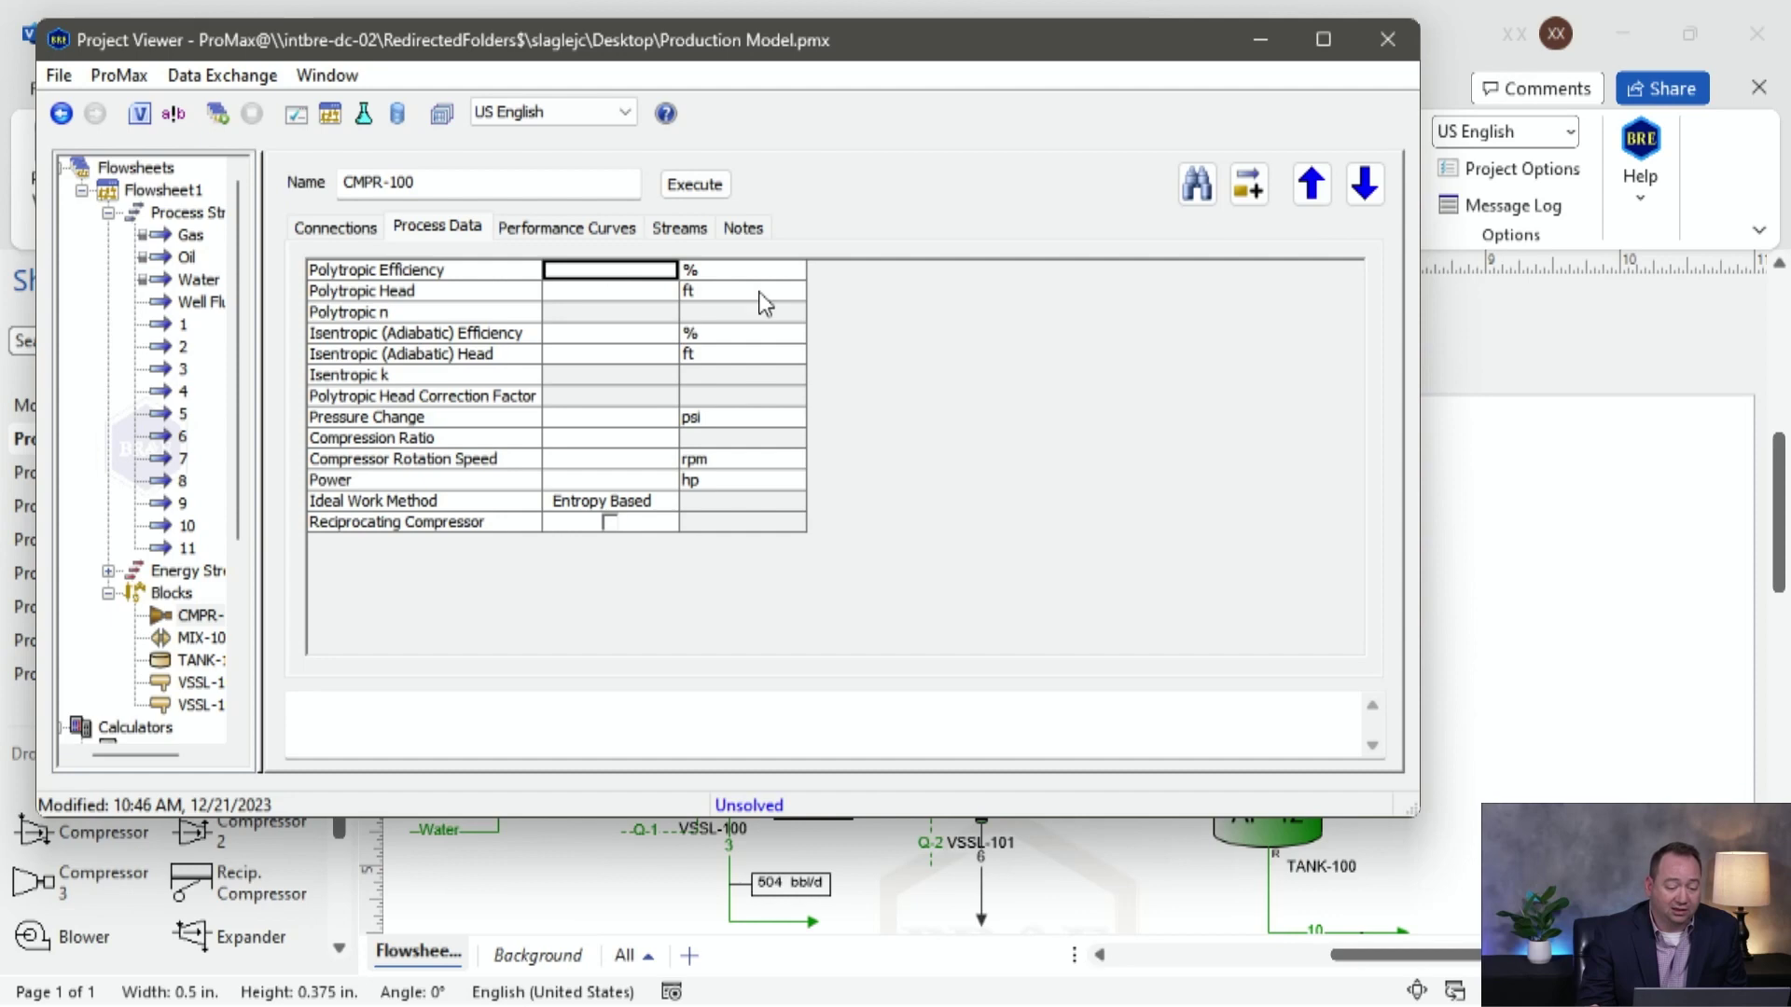
{"action": "type", "text": "70"}
{"action": "key", "text": "Return"}
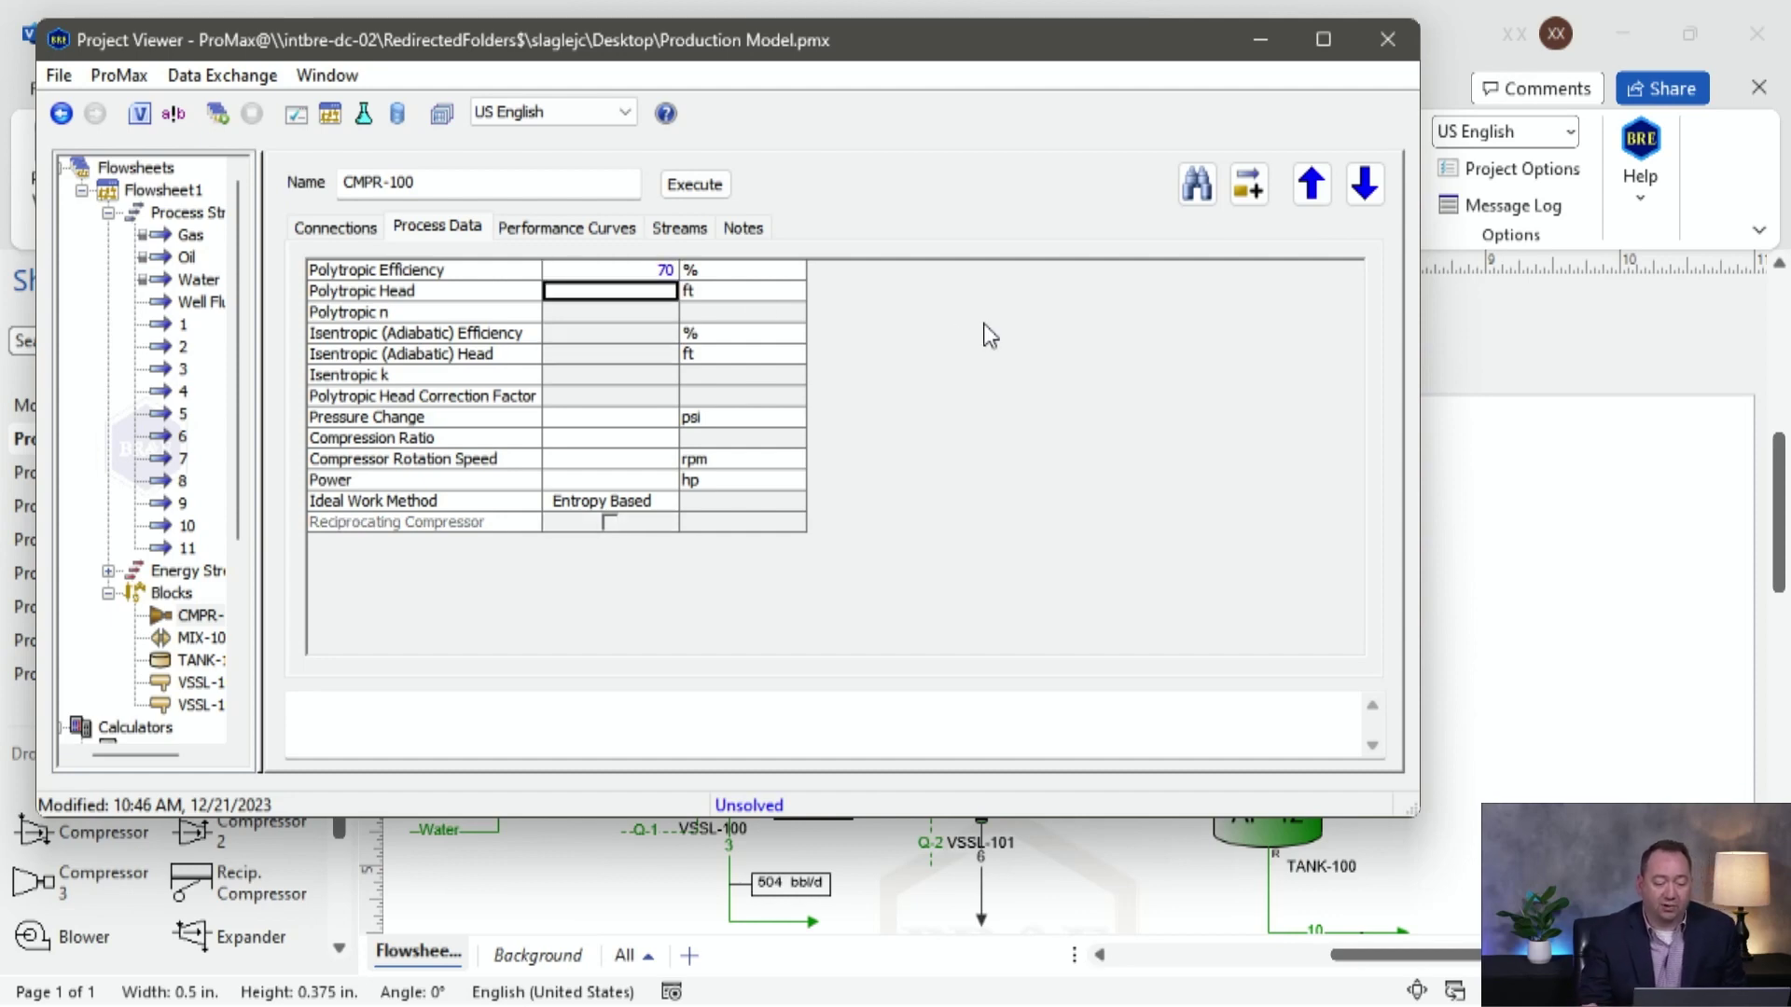
{"action": "left_click", "coordinate": [1388, 39]}
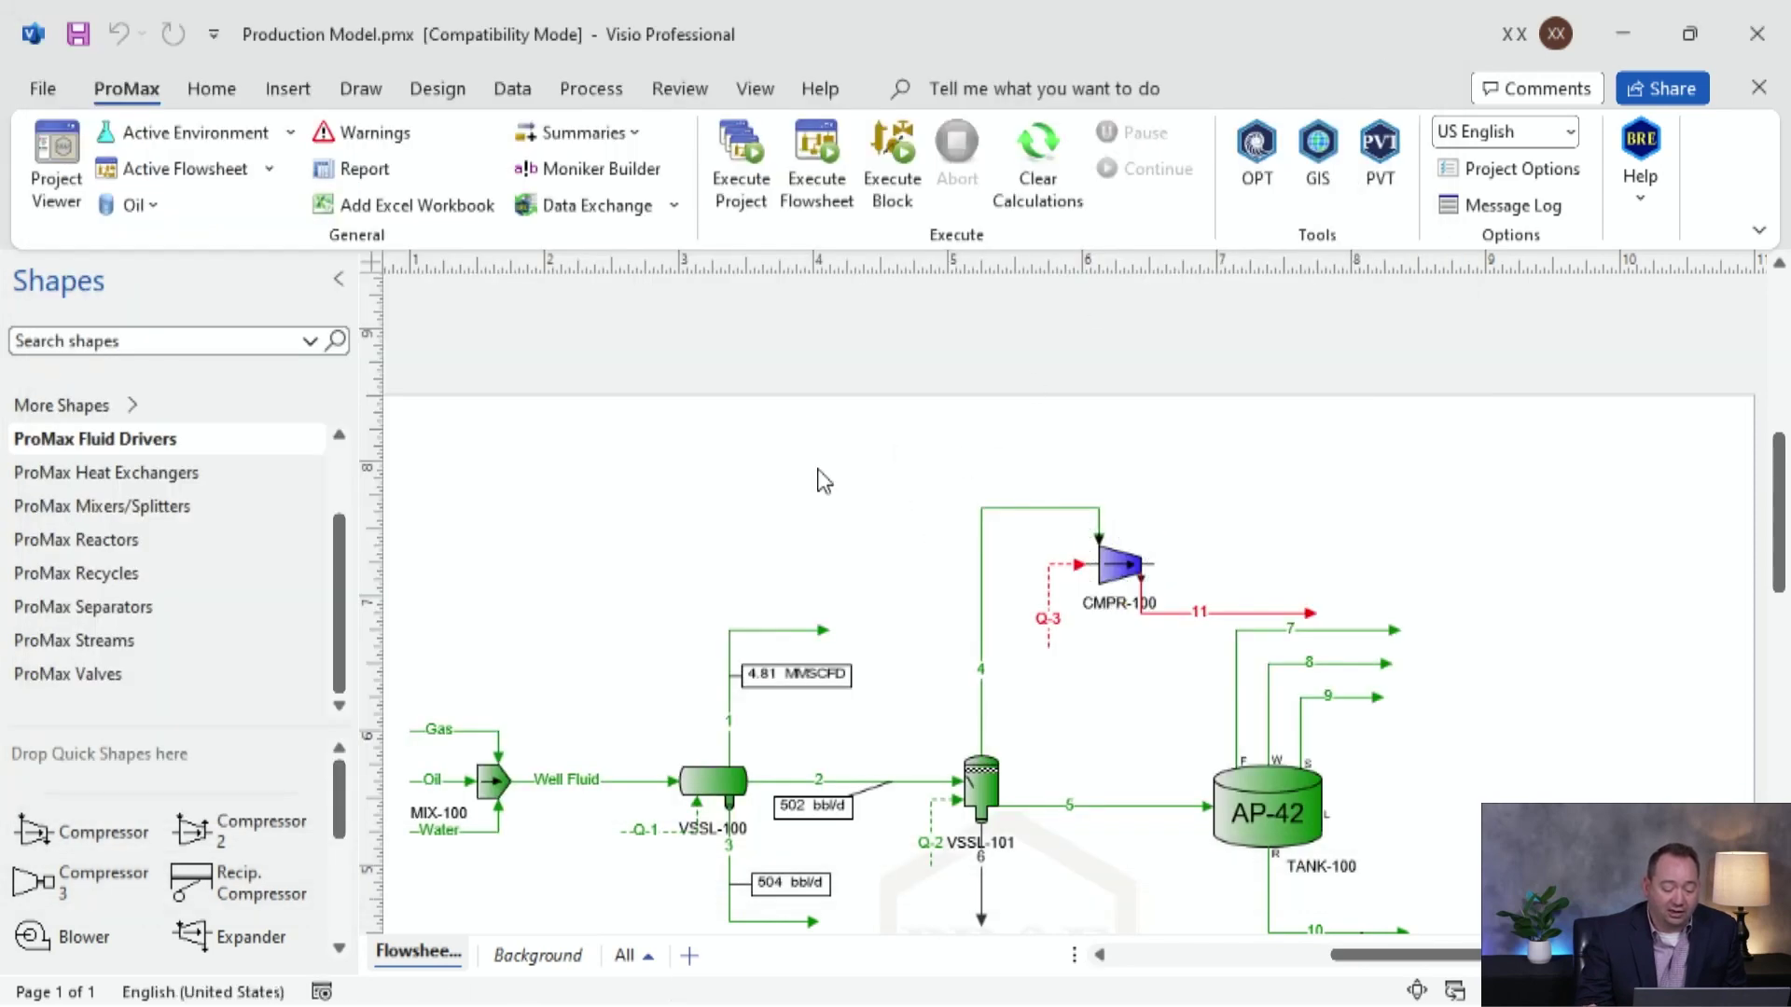
Execute the flowsheet to solve the compressor and its streams, and bring the AP-42 tank fully into view.
{"action": "left_click", "coordinate": [815, 149]}
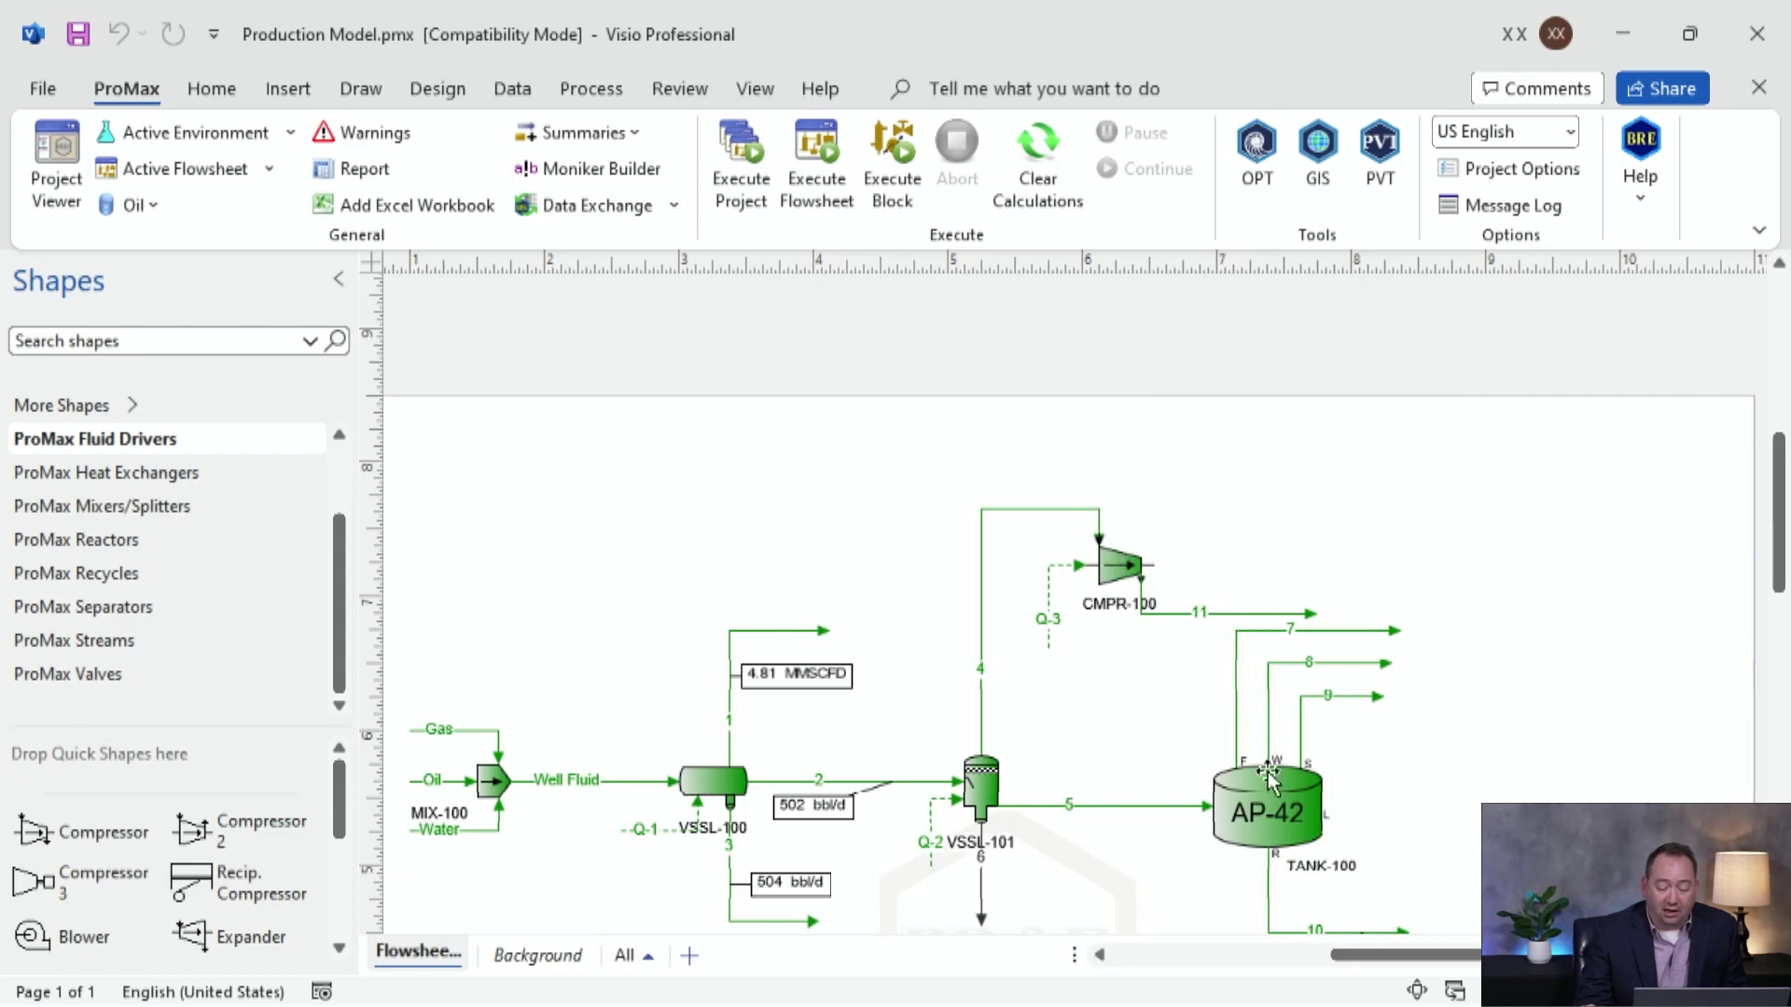
{"action": "scroll", "coordinate": [1343, 743], "scroll_direction": "down", "scroll_amount": 1}
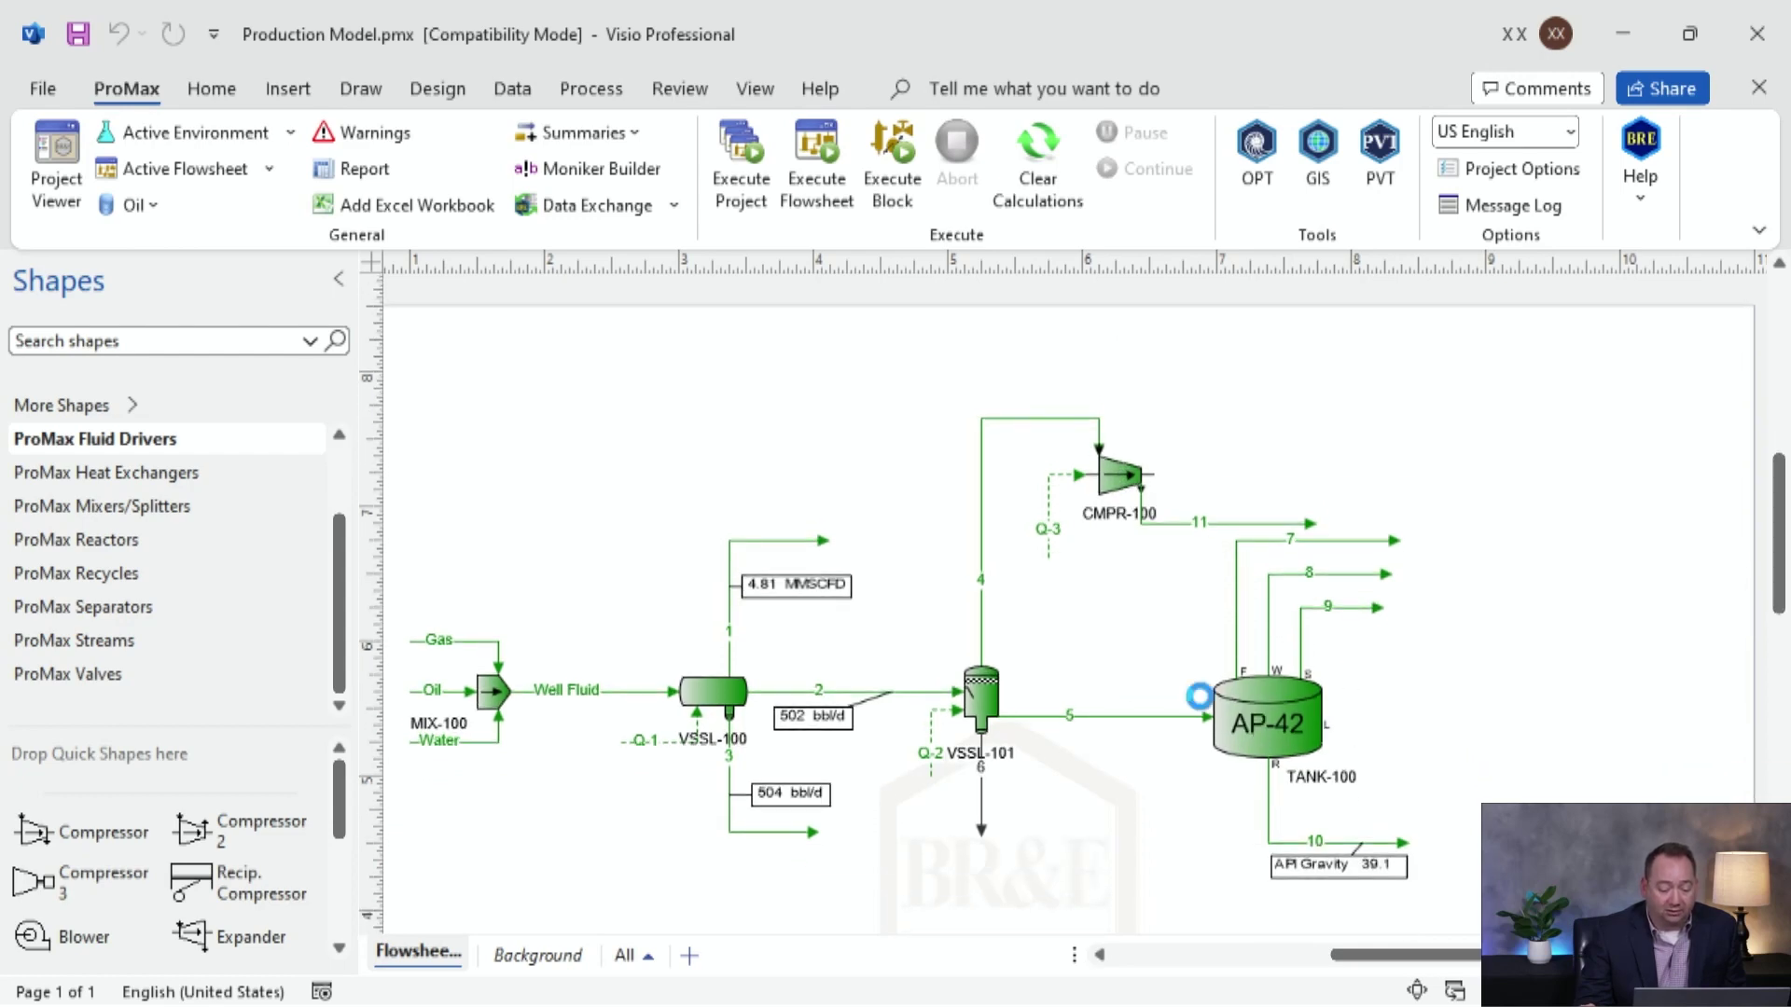
{"action": "scroll", "coordinate": [1093, 776], "scroll_direction": "down", "scroll_amount": 1}
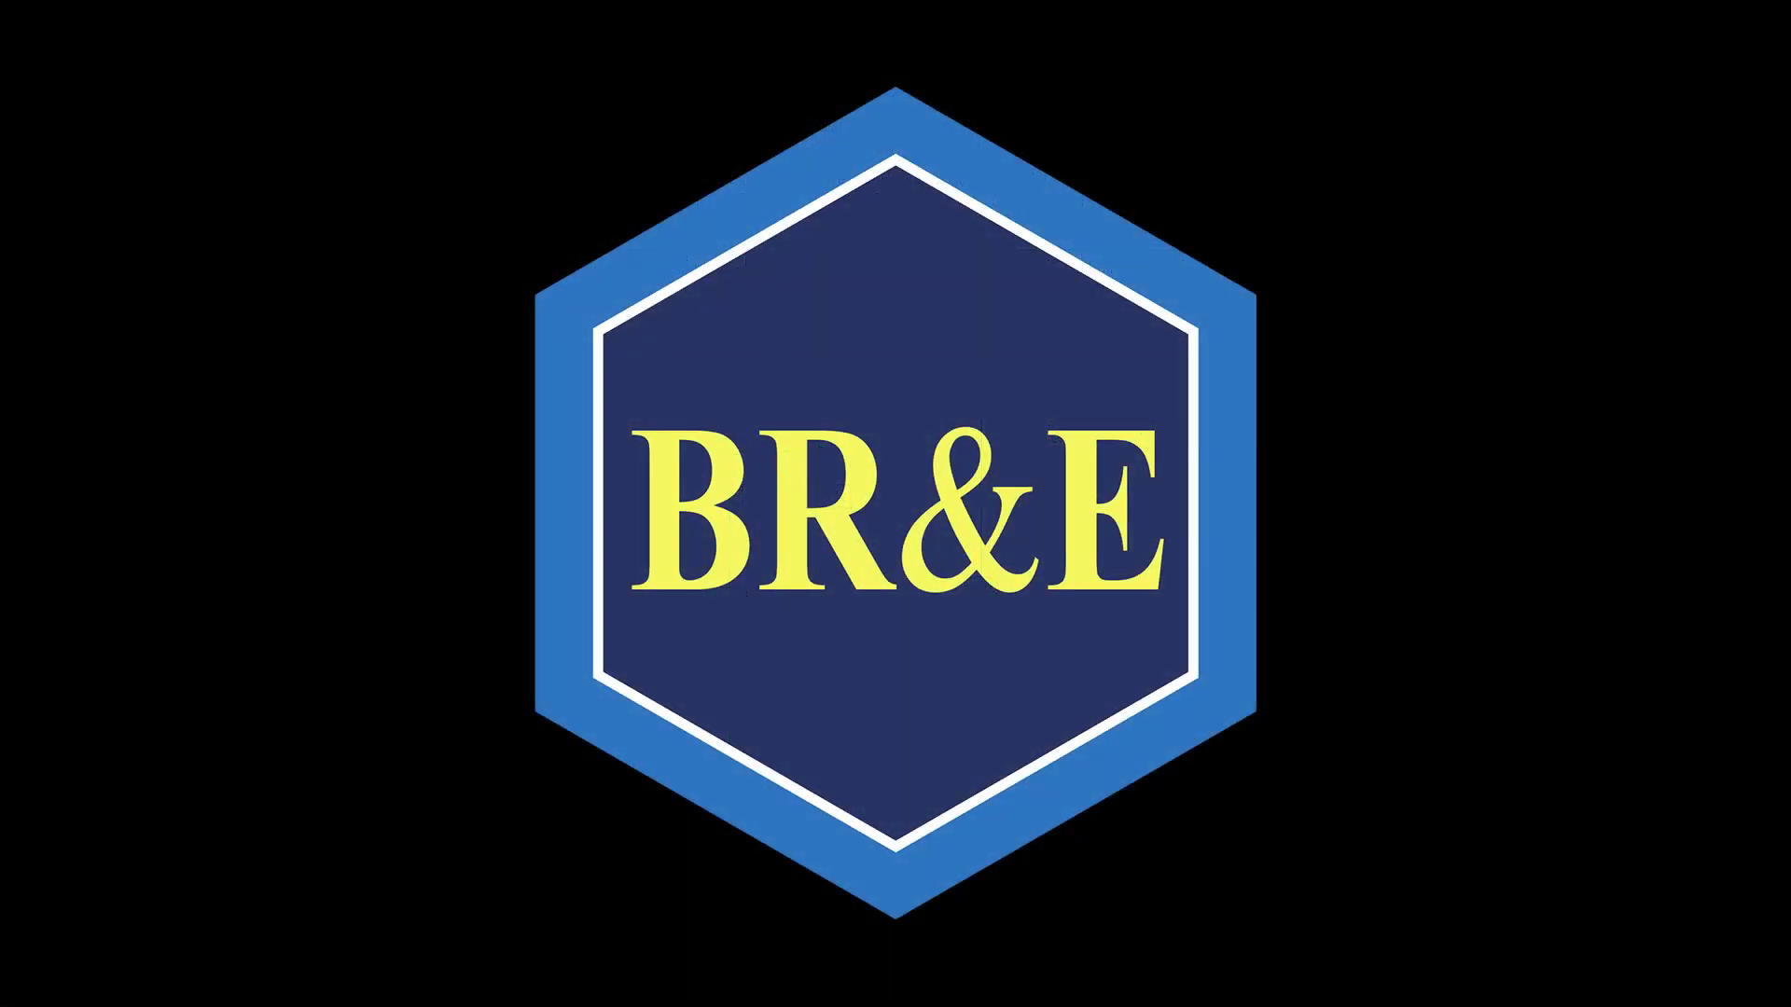